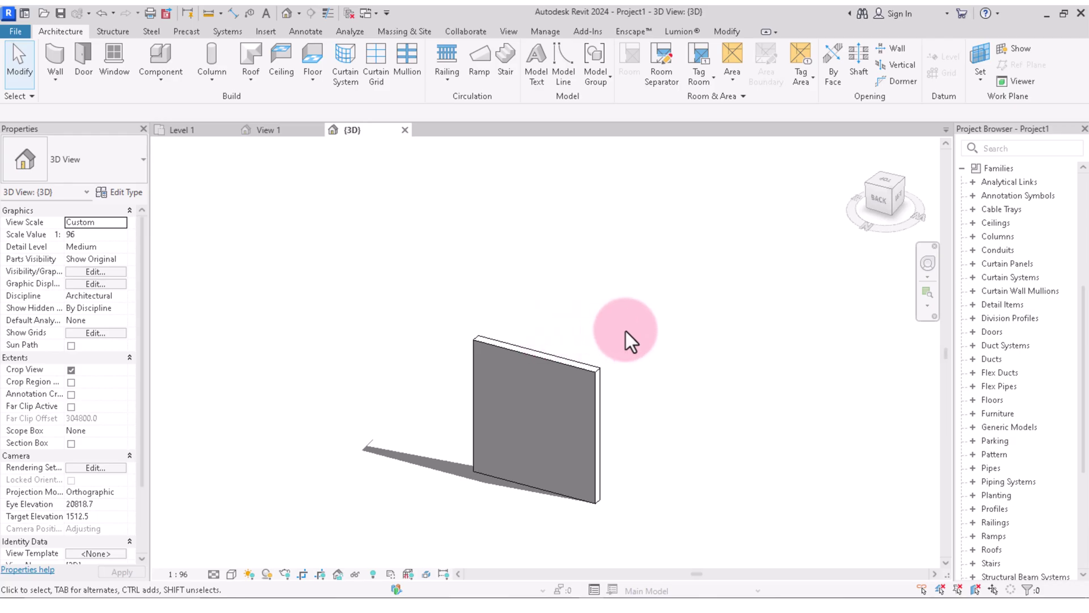
# Turn the 3D view to face the wall's front and zoom in on its rectangular outline
pyautogui.click(884, 200)
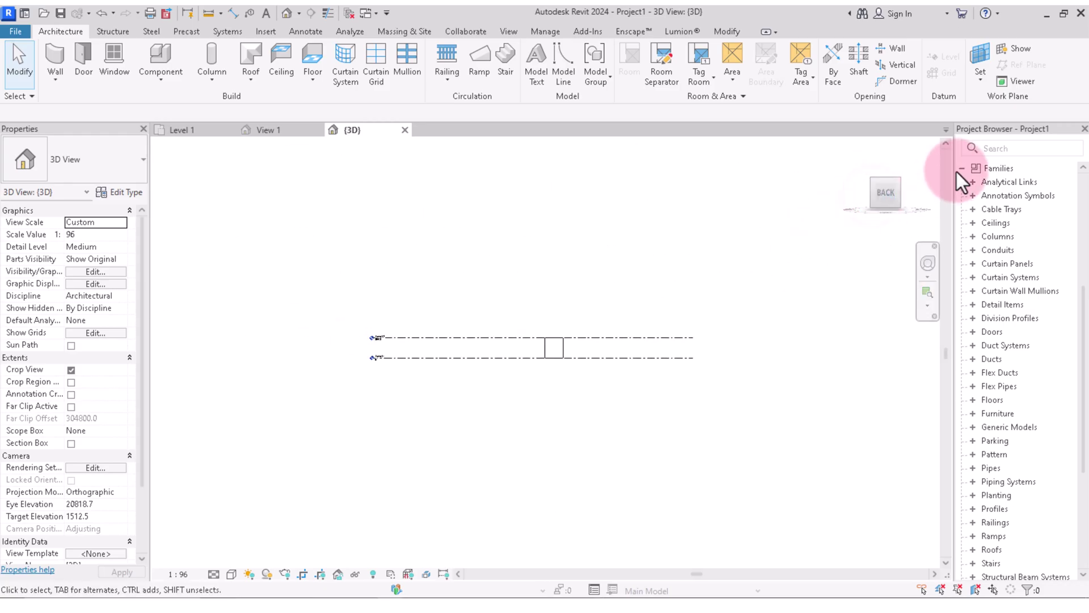
pyautogui.click(908, 193)
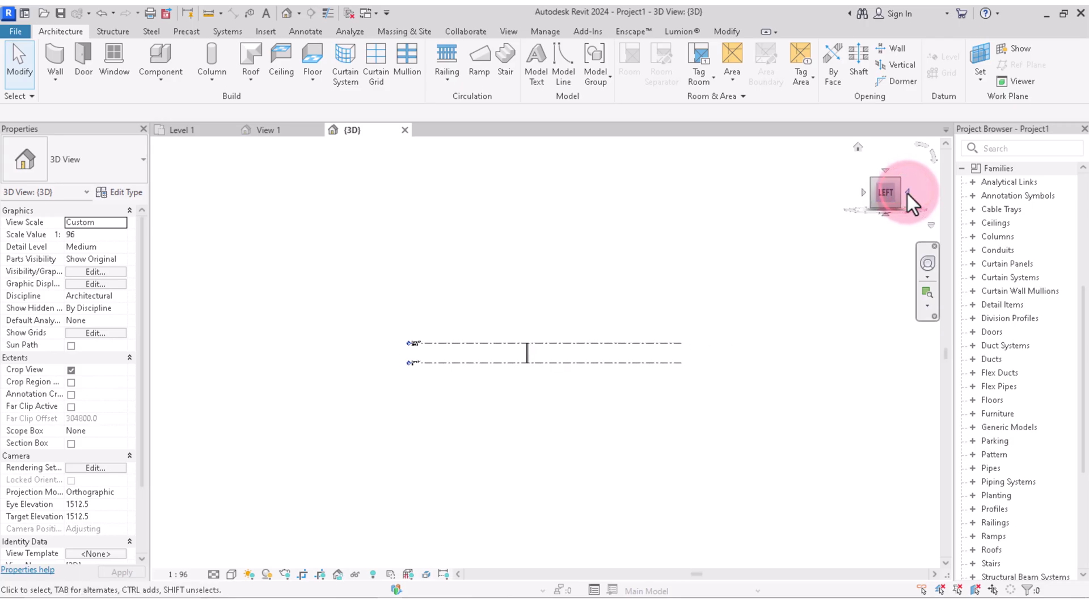
pyautogui.click(908, 193)
pyautogui.scroll(3, 526, 339)
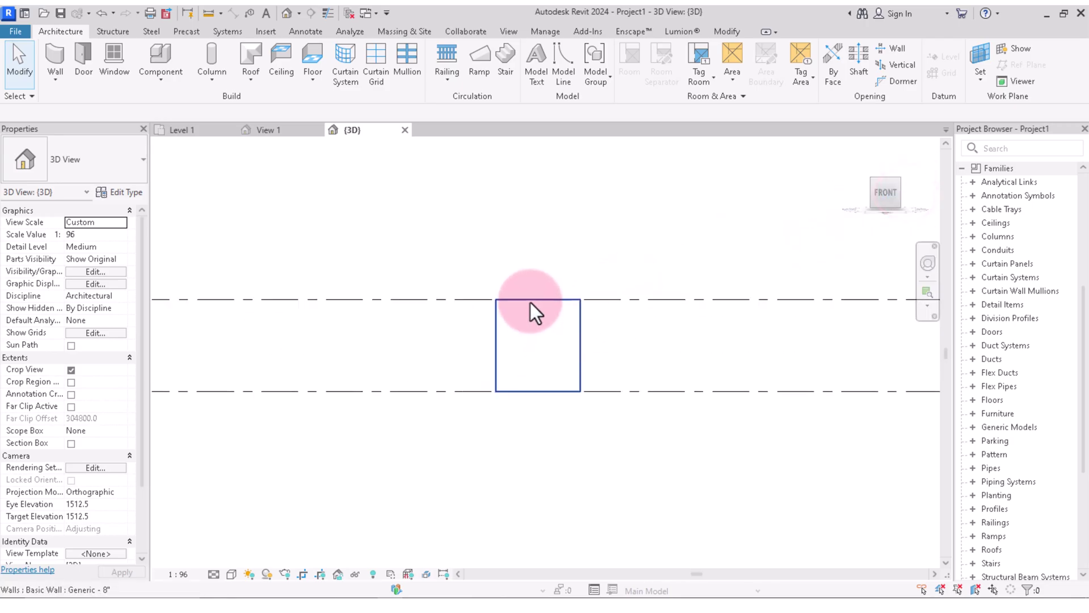
pyautogui.scroll(2, 530, 302)
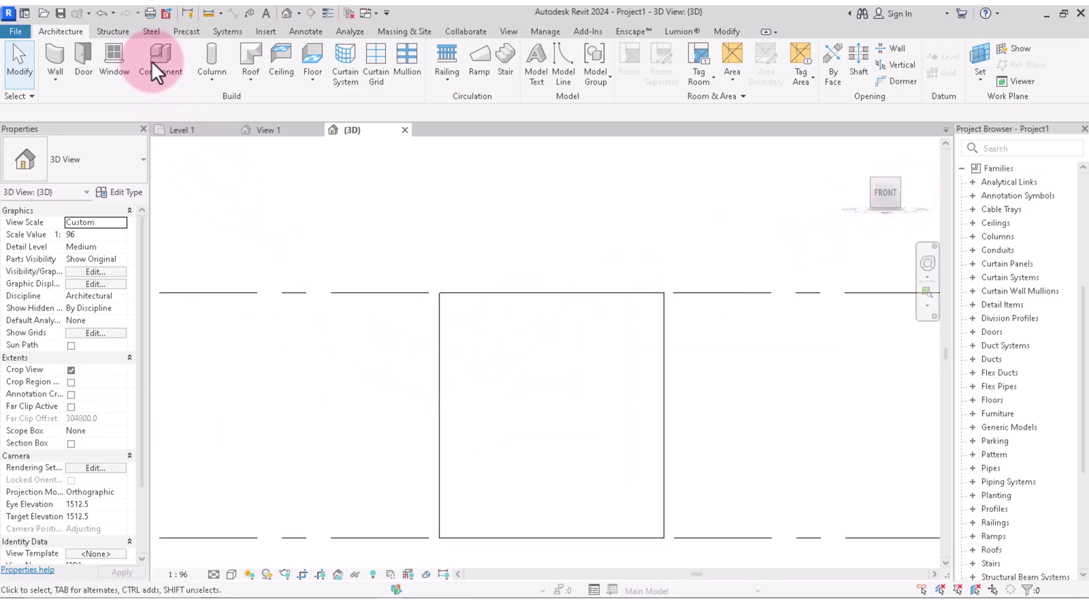
# Create a Model In-Place family in the Windows category, keeping the name 'Windows 1'
pyautogui.click(166, 81)
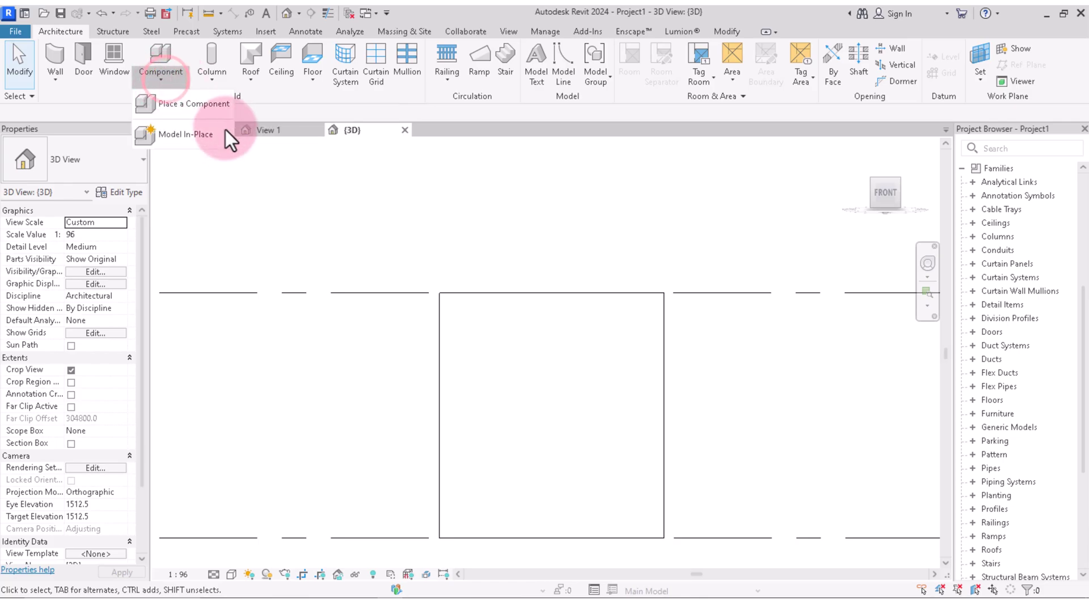
pyautogui.click(183, 136)
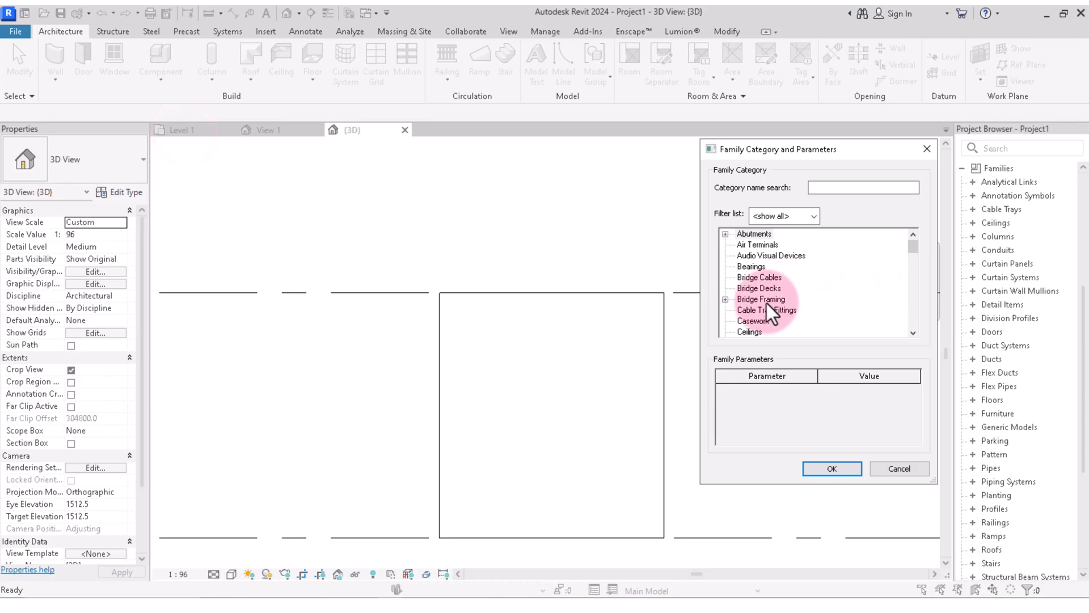
pyautogui.scroll(-2, 766, 303)
pyautogui.scroll(-2, 766, 303)
pyautogui.scroll(-2, 766, 303)
pyautogui.scroll(-2, 766, 303)
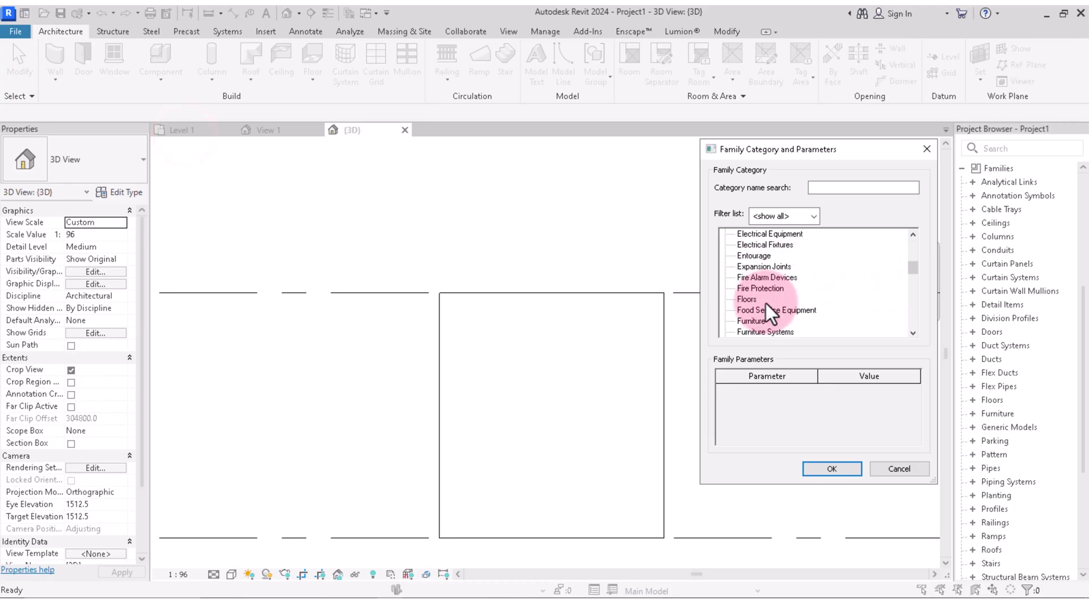
pyautogui.scroll(-2, 766, 303)
pyautogui.scroll(-2, 766, 302)
pyautogui.scroll(-2, 766, 303)
pyautogui.scroll(-2, 766, 303)
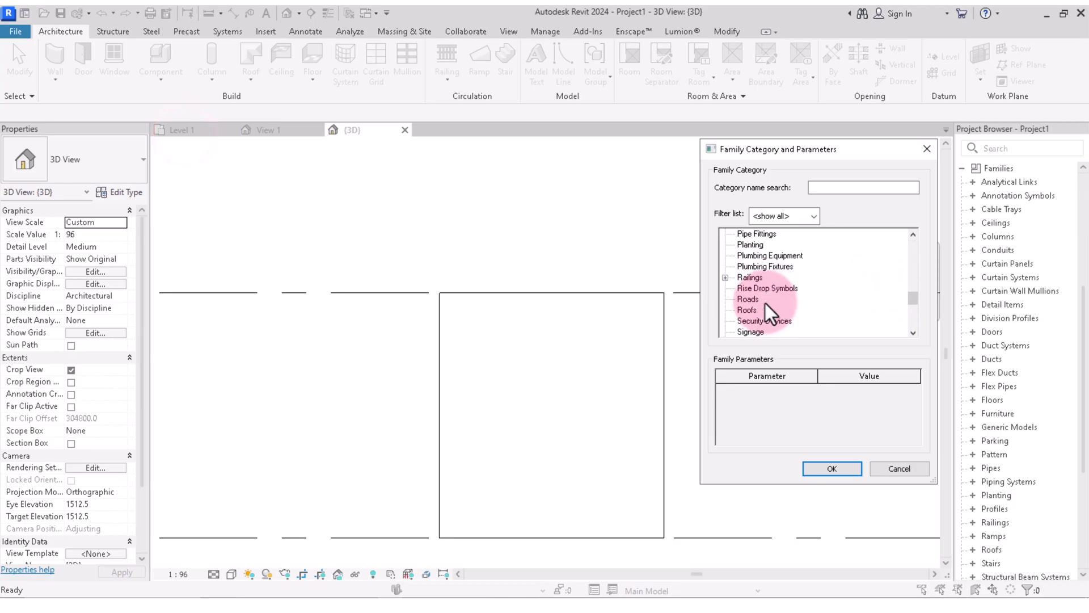
pyautogui.scroll(-3, 765, 304)
pyautogui.scroll(-3, 765, 304)
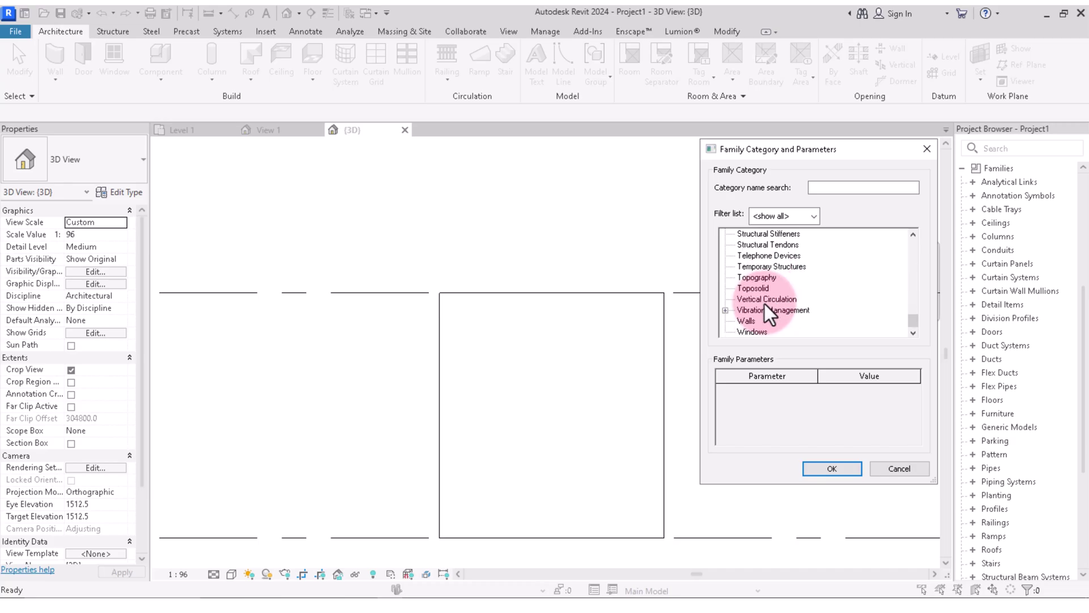
pyautogui.click(752, 332)
pyautogui.click(832, 469)
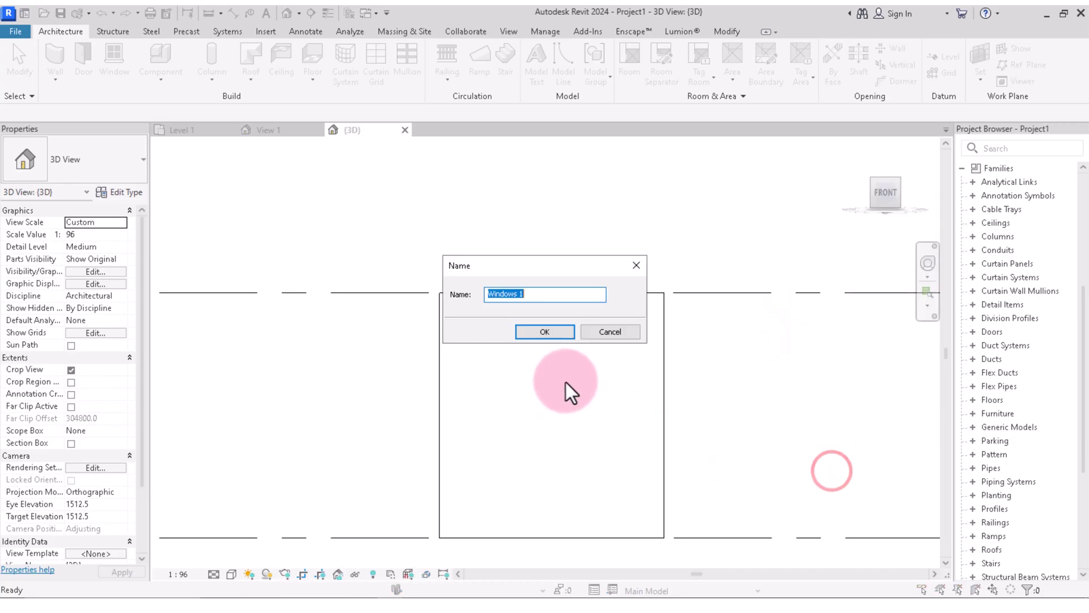
pyautogui.click(545, 332)
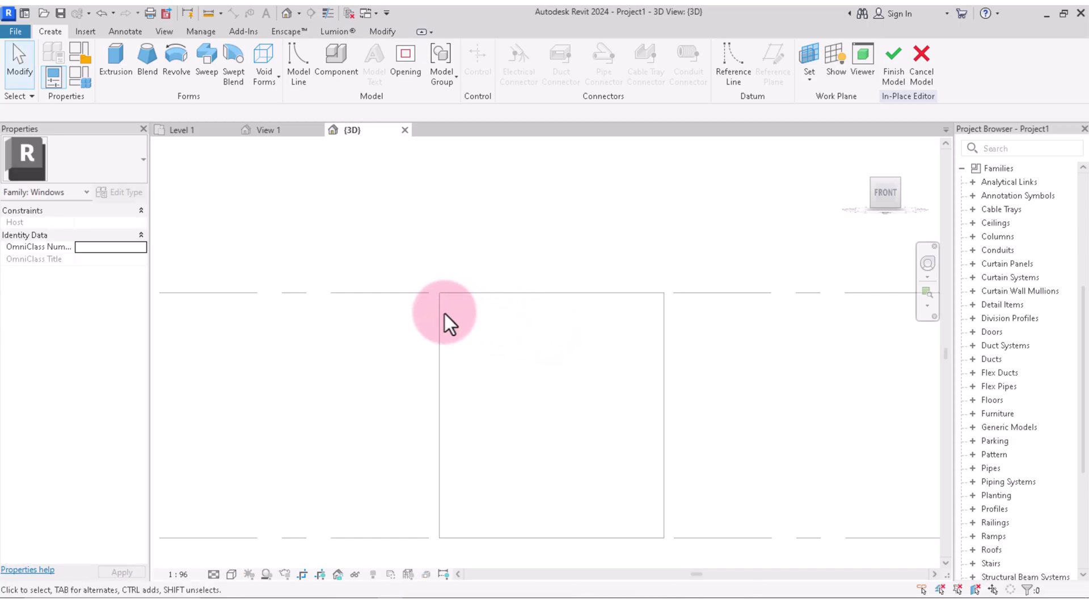
# Start a solid extrusion and pick the wall face as its work plane
pyautogui.scroll(-1, 458, 303)
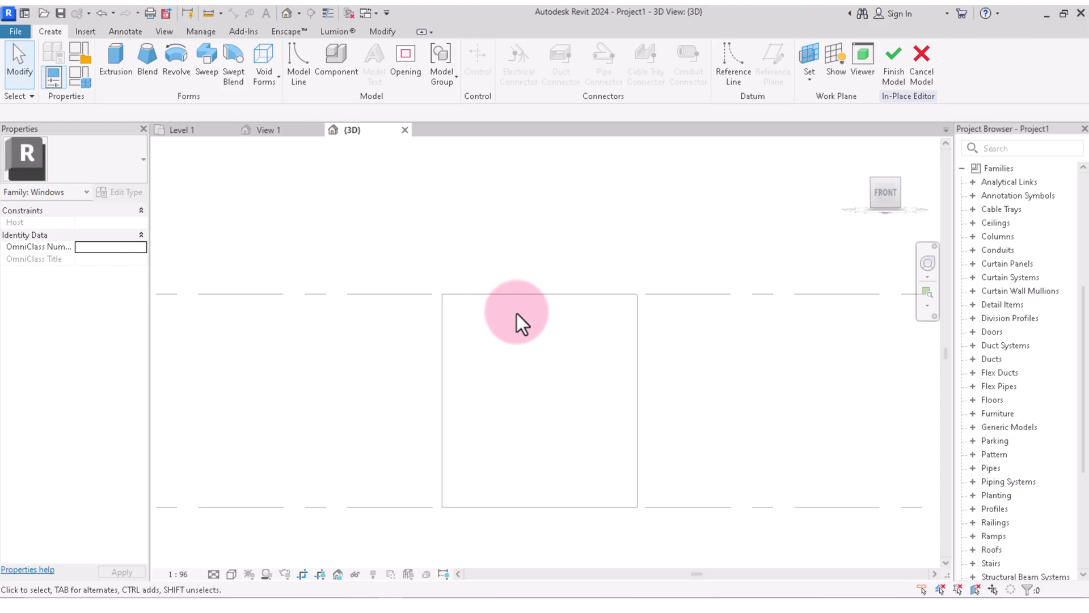
pyautogui.click(114, 59)
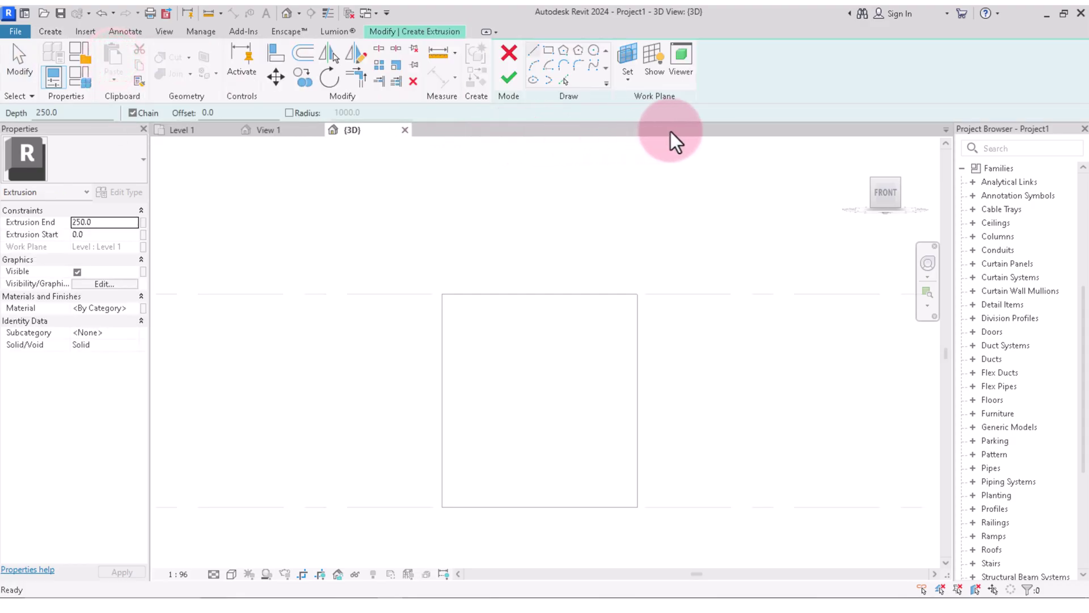
pyautogui.click(631, 77)
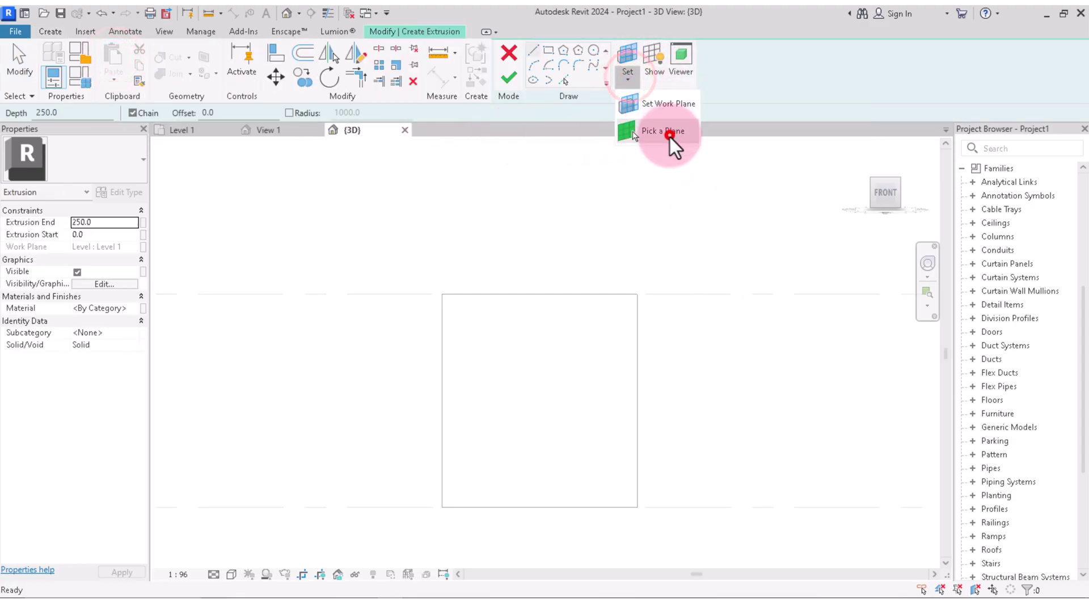
pyautogui.click(670, 137)
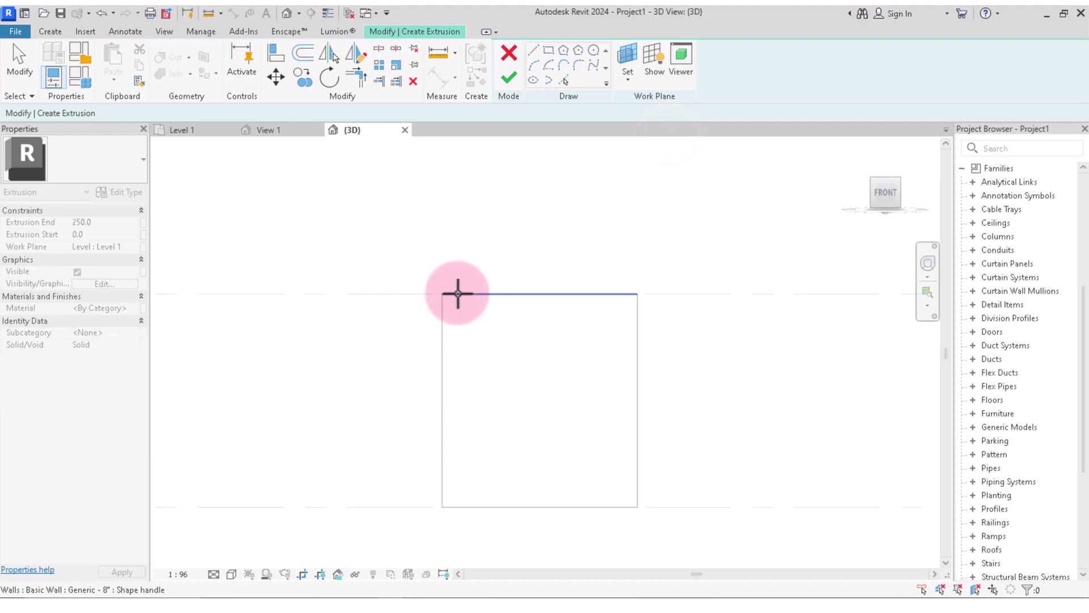
pyautogui.click(449, 295)
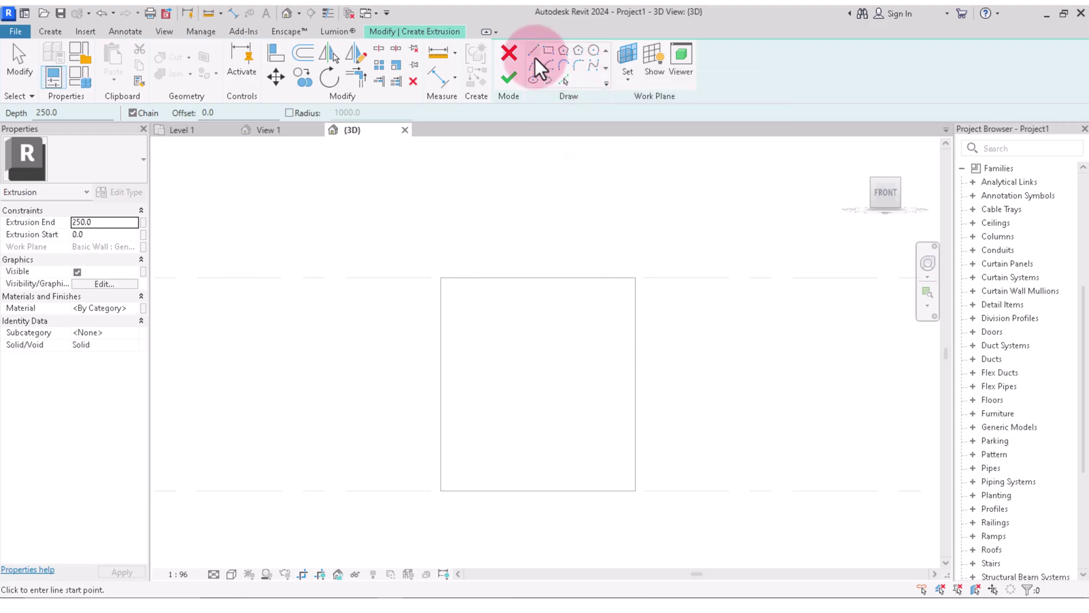
# Sketch a rectangular extrusion profile inside the wall's outline
pyautogui.click(548, 51)
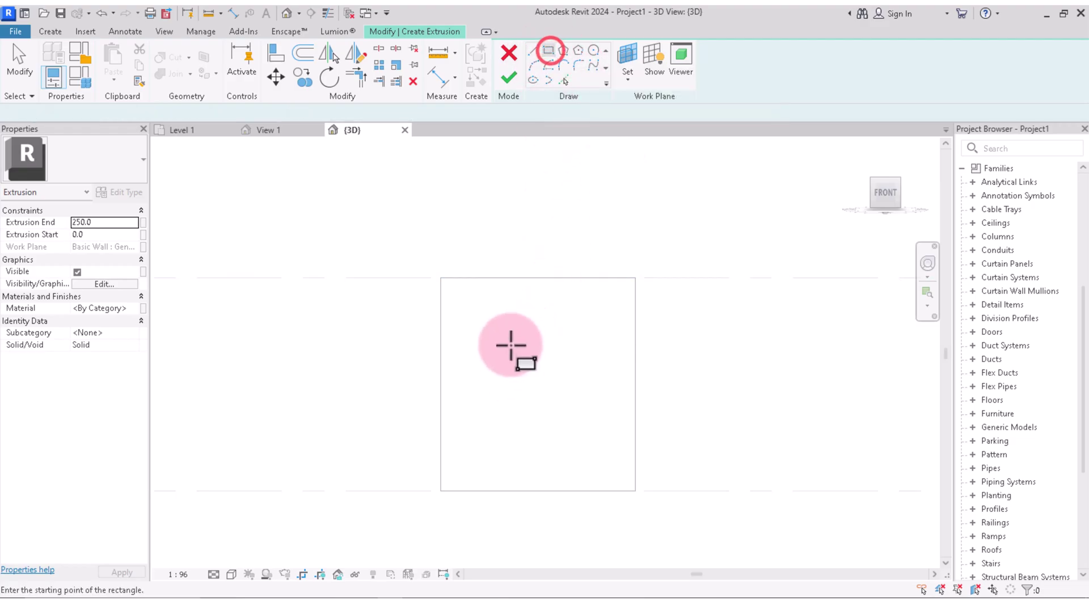
pyautogui.click(494, 321)
pyautogui.scroll(2, 582, 397)
pyautogui.scroll(1, 590, 434)
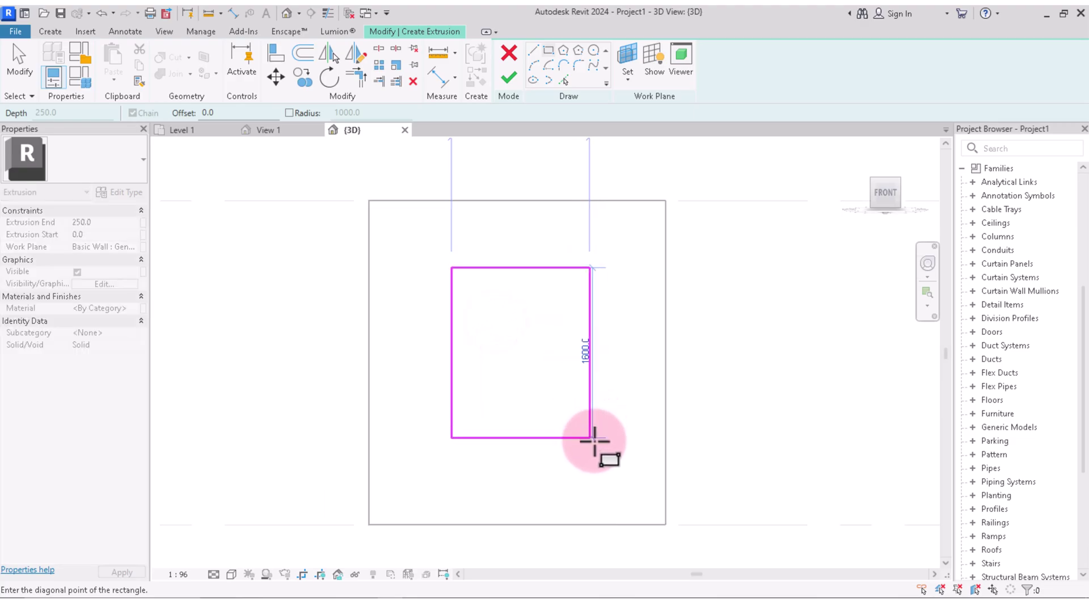
pyautogui.click(601, 447)
pyautogui.rightClick(702, 267)
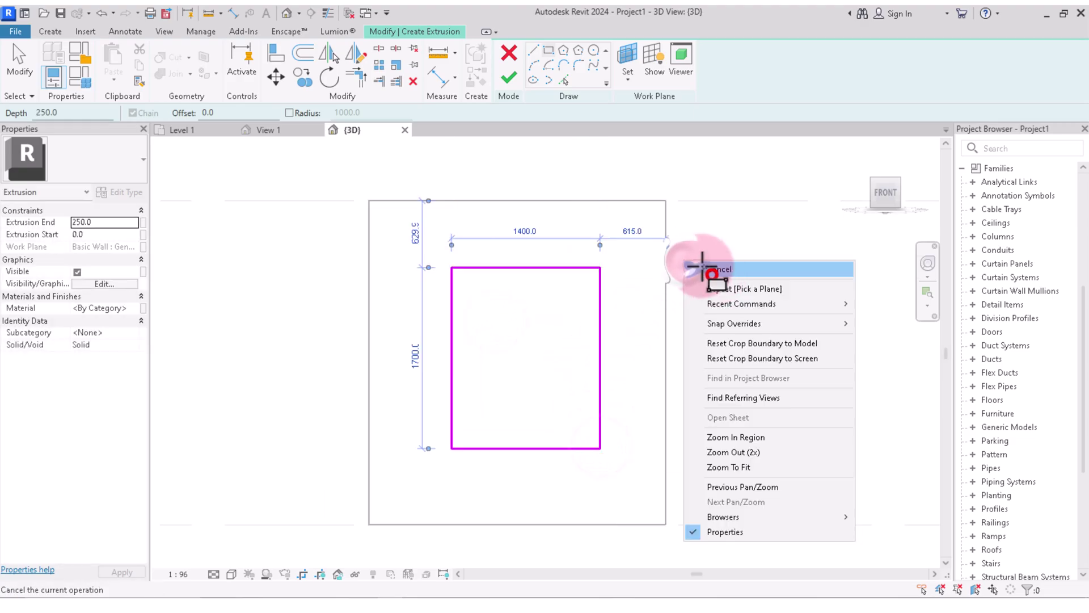
pyautogui.click(714, 270)
# Widen the profile's left edge and lower its bottom edge to make it 2000 tall
pyautogui.scroll(2, 464, 333)
pyautogui.moveTo(489, 346); pyautogui.dragTo(438, 354)
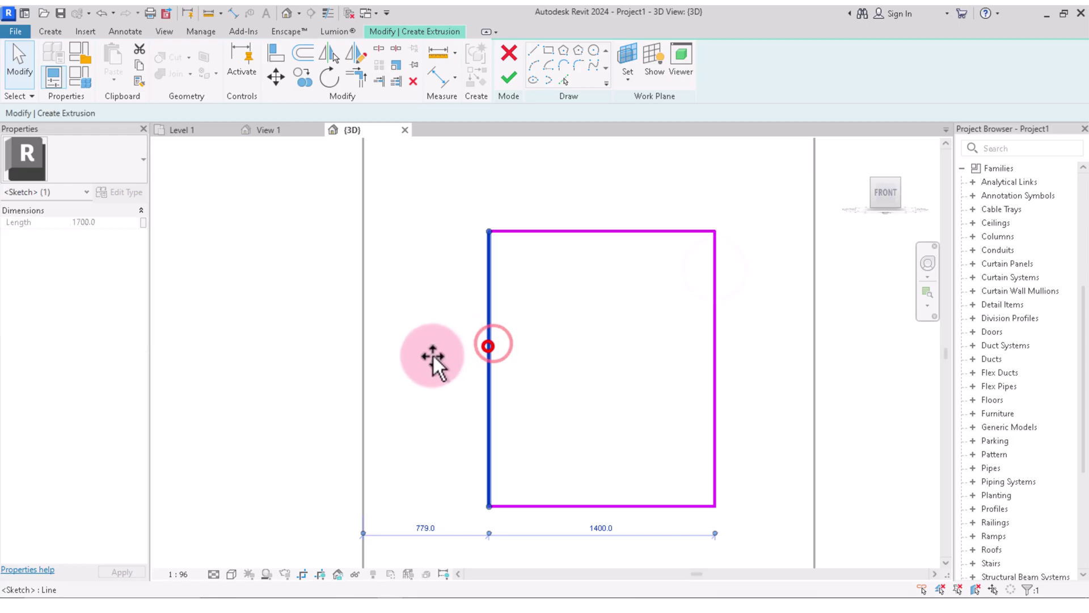
pyautogui.scroll(-2, 604, 329)
pyautogui.scroll(-1, 602, 332)
pyautogui.scroll(1, 554, 307)
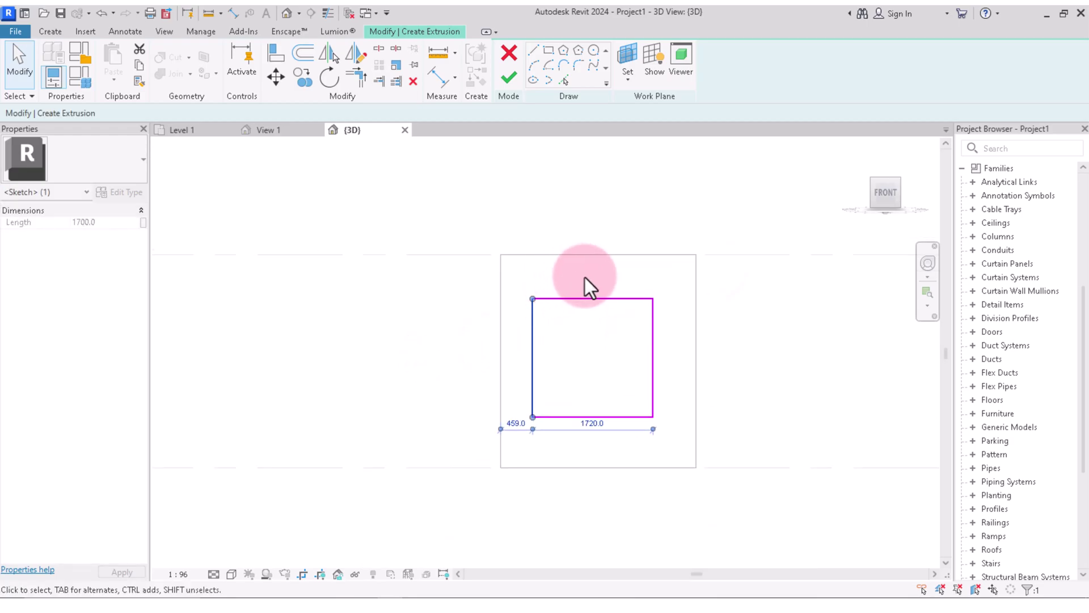
pyautogui.scroll(1, 584, 277)
pyautogui.click(593, 369)
pyautogui.scroll(-2, 590, 425)
pyautogui.scroll(1, 584, 447)
pyautogui.click(585, 448)
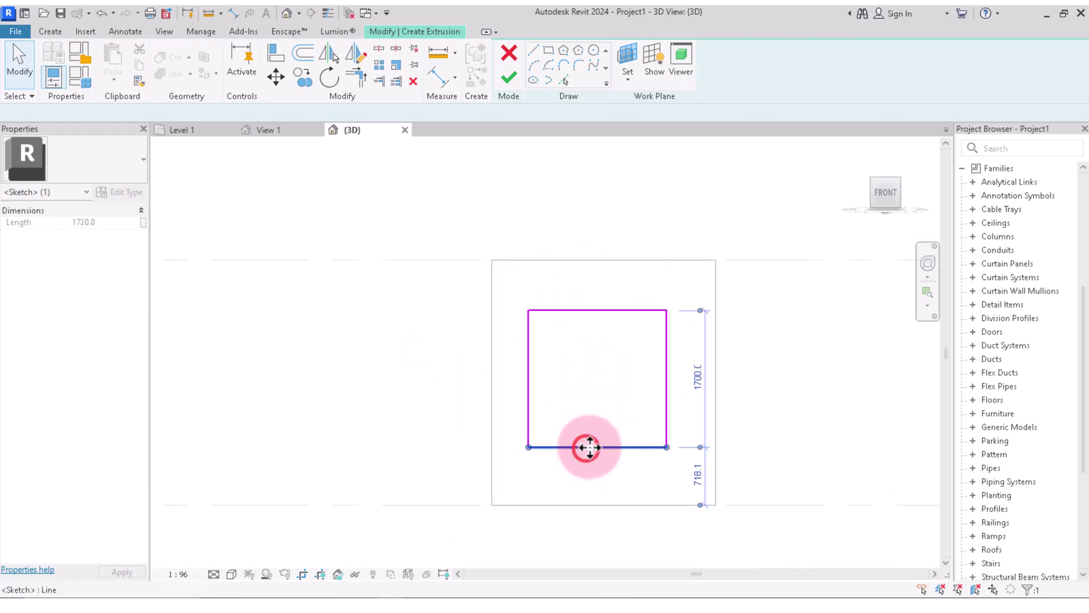
pyautogui.scroll(1, 584, 447)
pyautogui.moveTo(584, 447); pyautogui.dragTo(599, 479)
# Adjust the left and right edges so the profile is about 1720 wide
pyautogui.click(511, 374)
pyautogui.scroll(1, 516, 373)
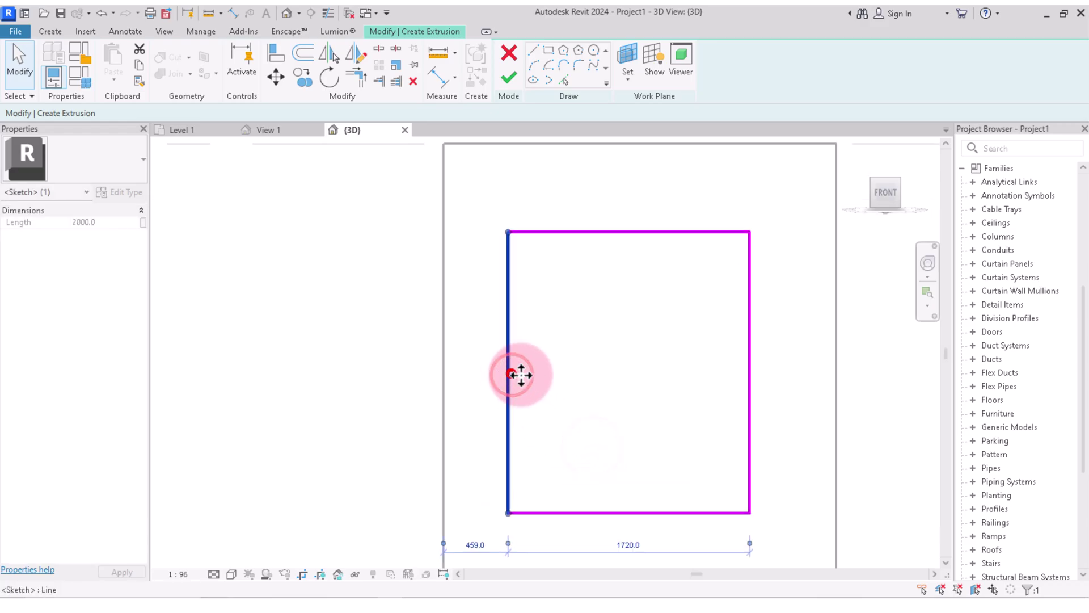
pyautogui.moveTo(518, 372); pyautogui.dragTo(527, 373)
pyautogui.scroll(-2, 612, 351)
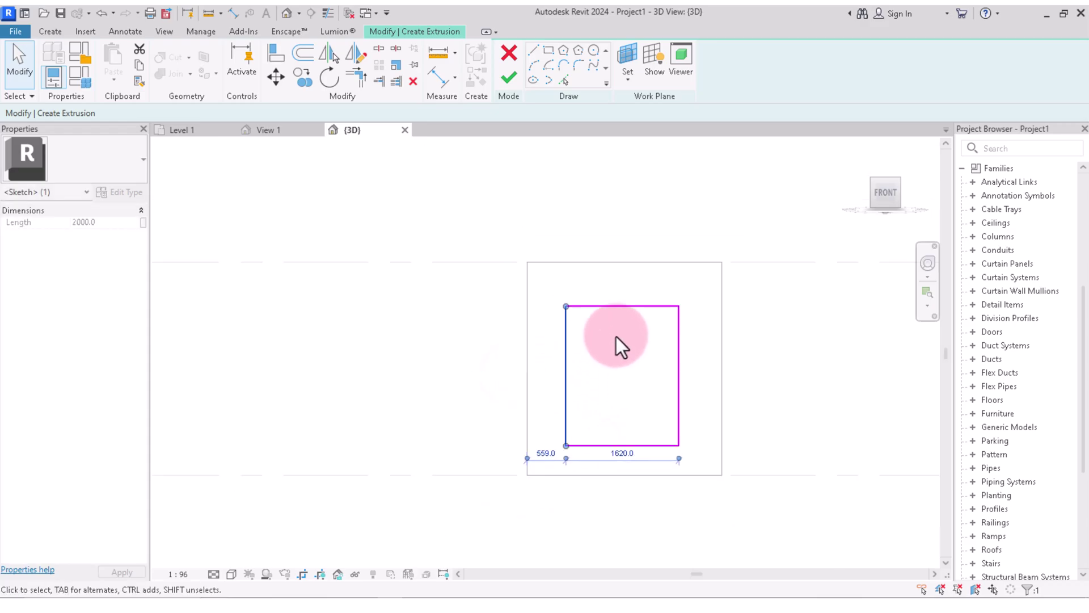
pyautogui.scroll(2, 659, 335)
pyautogui.click(740, 395)
pyautogui.scroll(-2, 740, 395)
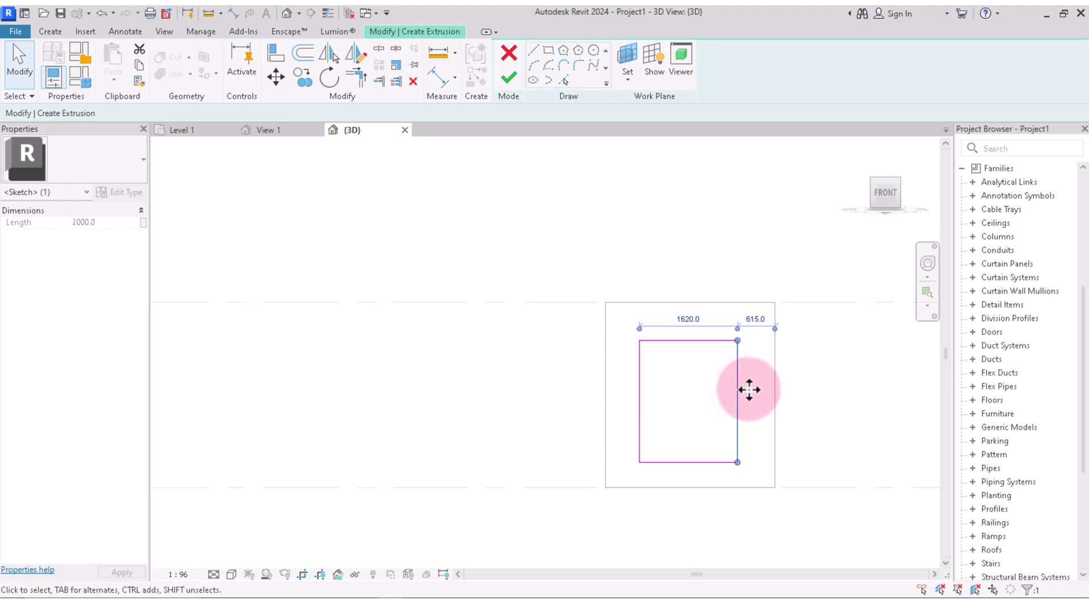
pyautogui.scroll(2, 740, 395)
pyautogui.scroll(1, 732, 392)
pyautogui.moveTo(725, 382)
pyautogui.mouseDown()
pyautogui.moveTo(748, 392)
pyautogui.moveTo(736, 382)
pyautogui.mouseUp()
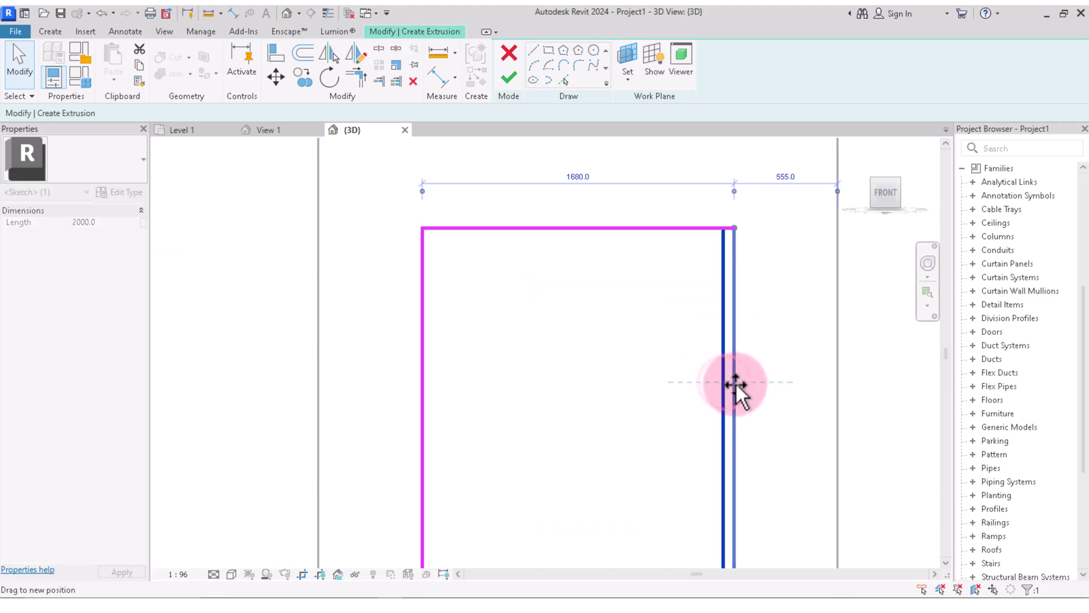
pyautogui.click(743, 402)
pyautogui.scroll(-2, 743, 402)
pyautogui.scroll(-1, 690, 370)
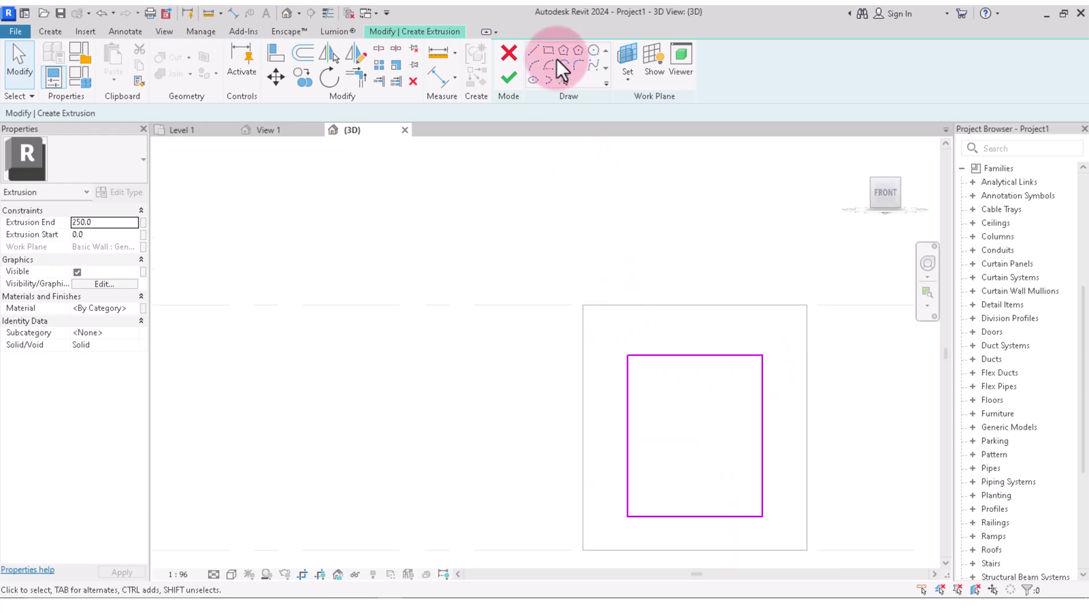
# Draw a semicircular arc across the top between the rectangle's left and right edges
pyautogui.click(533, 66)
pyautogui.scroll(3, 661, 335)
pyautogui.scroll(-1, 545, 307)
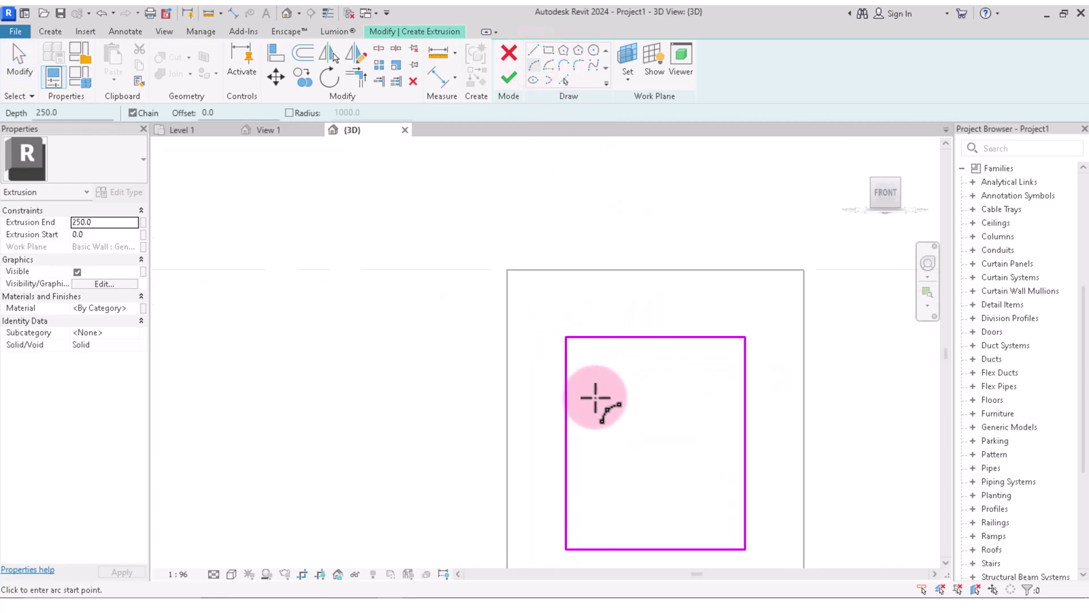
pyautogui.click(566, 379)
pyautogui.click(746, 379)
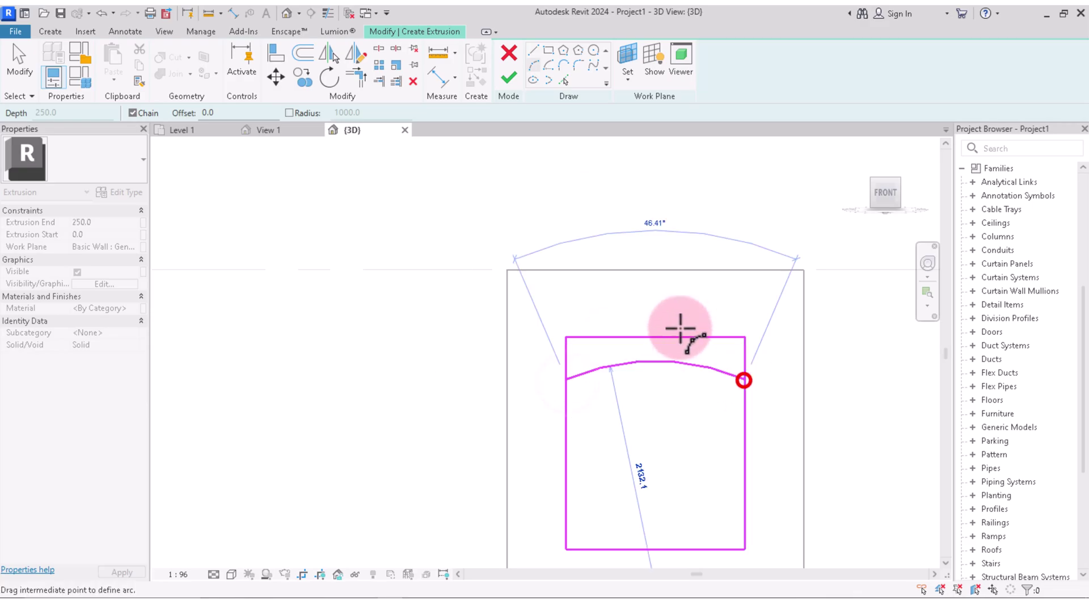
pyautogui.click(727, 269)
pyautogui.rightClick(743, 277)
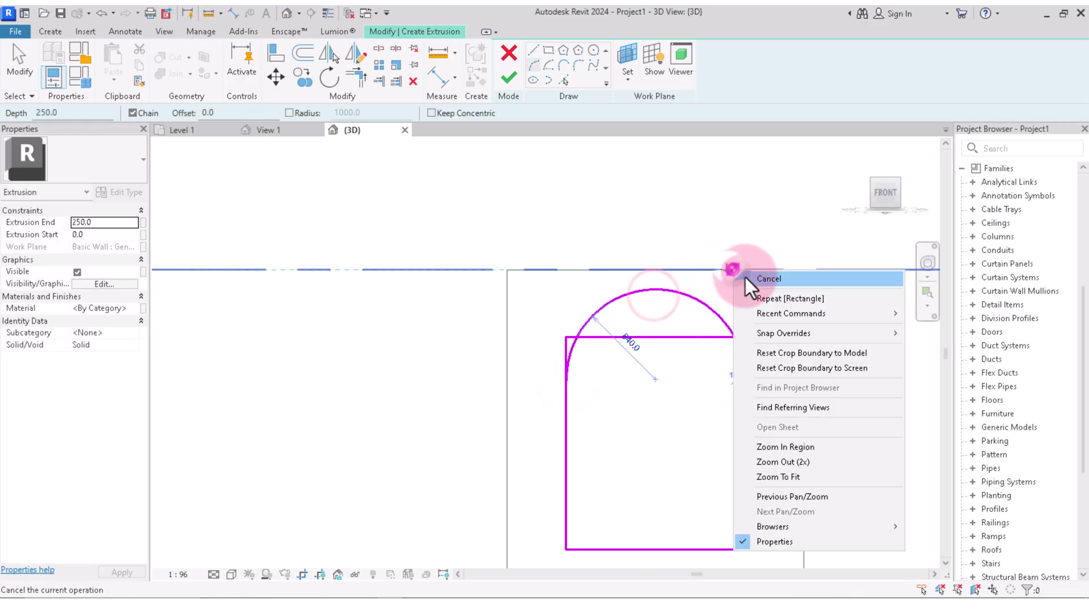
pyautogui.click(755, 278)
pyautogui.rightClick(747, 238)
pyautogui.click(760, 241)
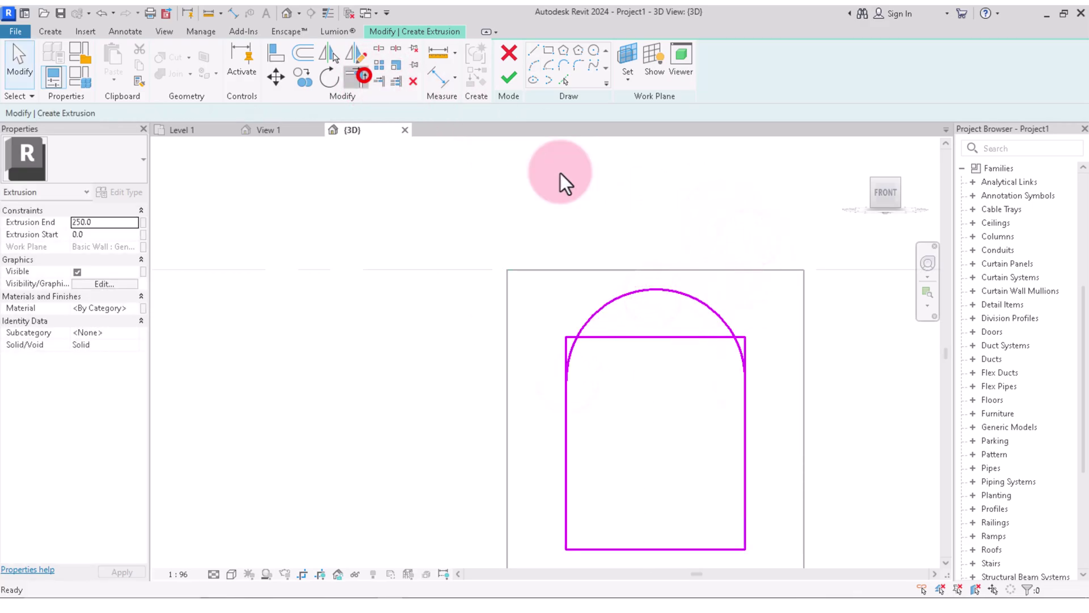
# Trim the arc and rectangle lines into corners so the arch meets the sides
pyautogui.scroll(2, 683, 259)
pyautogui.click(744, 377)
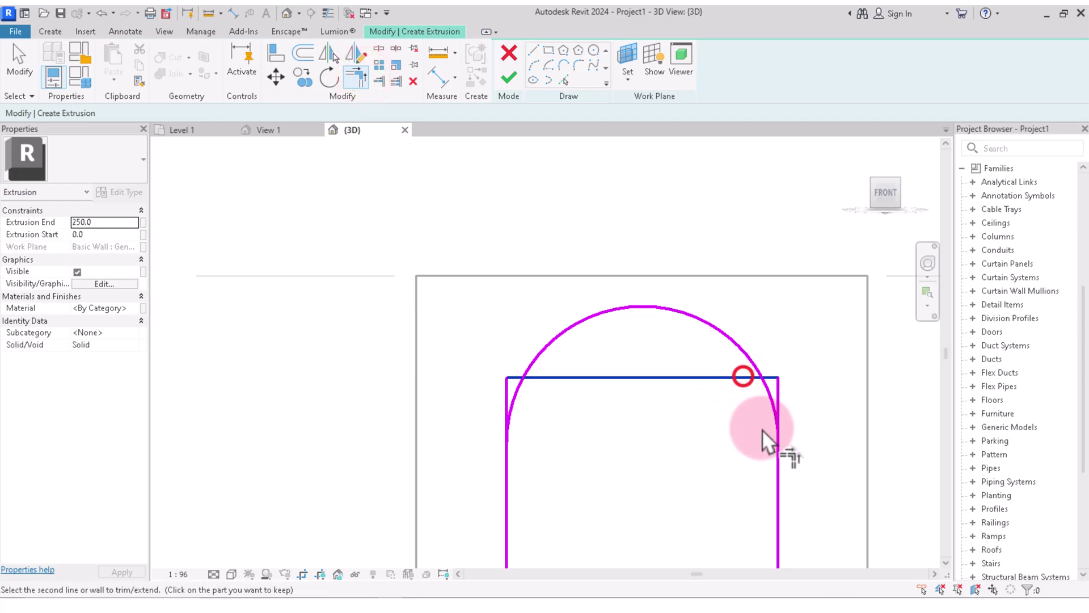
pyautogui.click(736, 341)
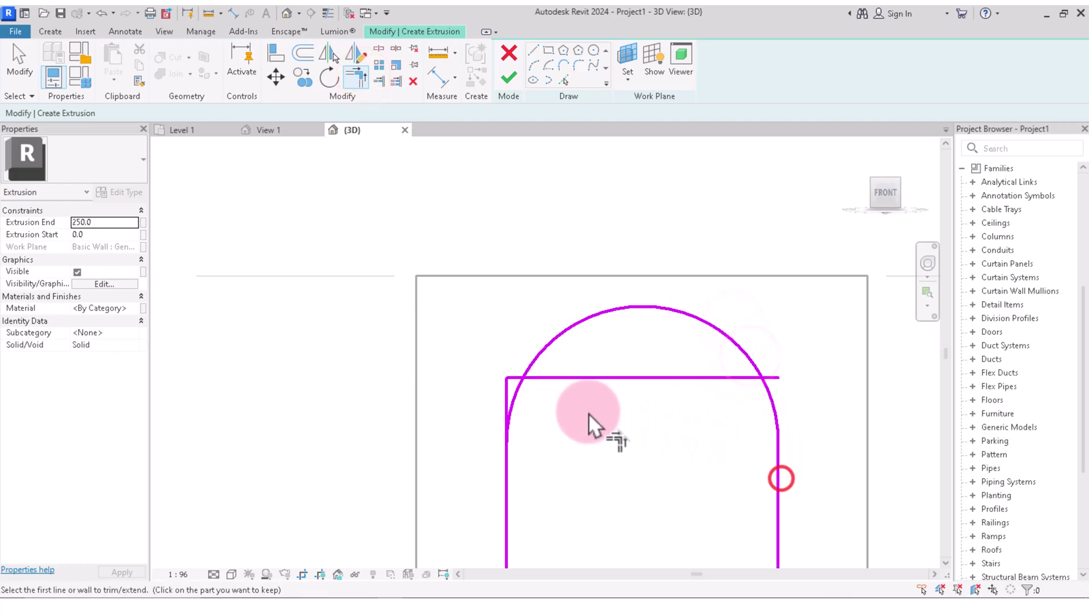
pyautogui.click(536, 350)
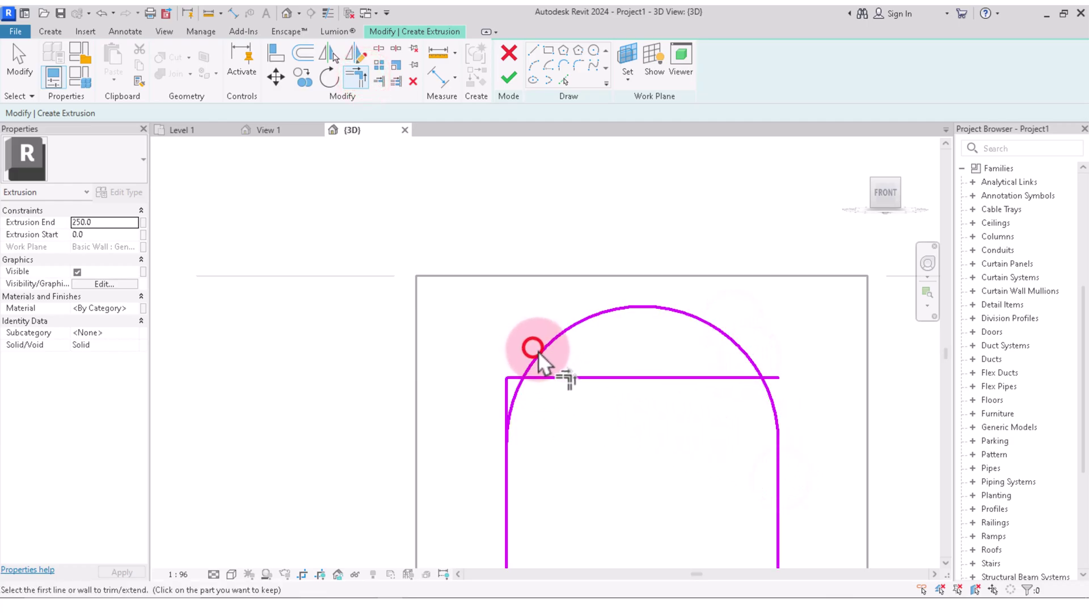
pyautogui.click(502, 471)
pyautogui.scroll(-2, 568, 352)
pyautogui.rightClick(620, 325)
pyautogui.click(649, 329)
pyautogui.scroll(2, 598, 370)
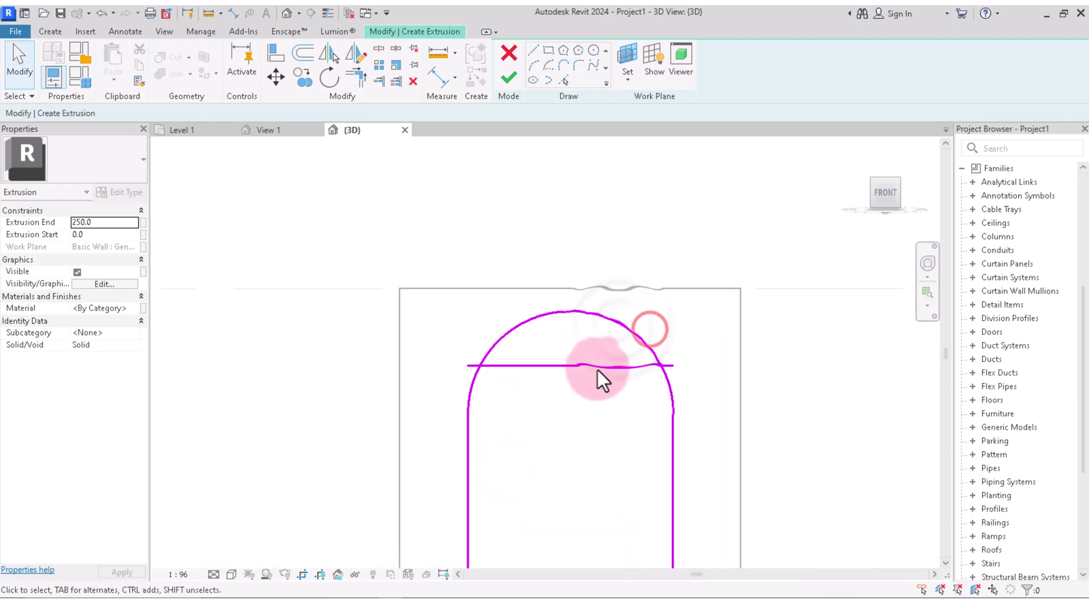
# Delete the leftover horizontal top line beneath the arch
pyautogui.click(597, 367)
pyautogui.press('Delete')
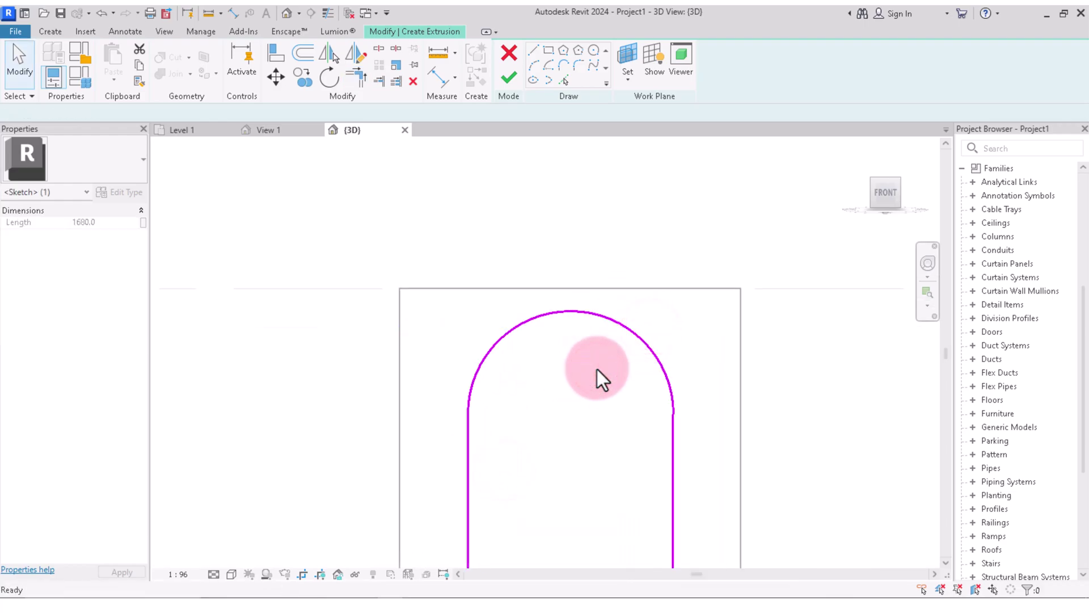
pyautogui.scroll(-1, 568, 364)
pyautogui.scroll(-1, 544, 392)
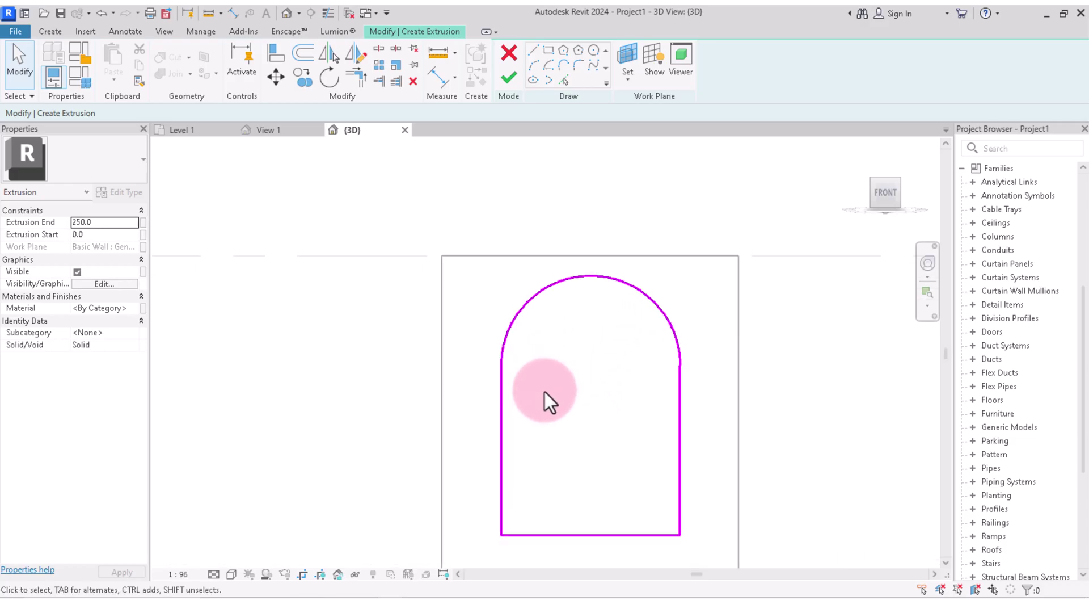
pyautogui.scroll(1, 545, 391)
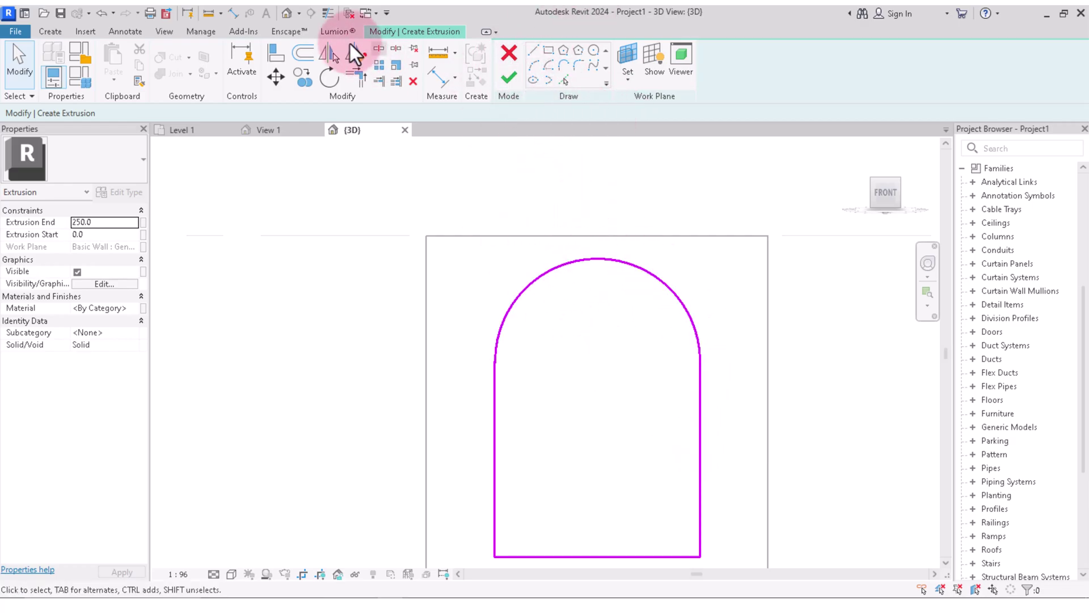
# Offset the arch, both sides and bottom 70 inward to form an inner outline
pyautogui.click(302, 53)
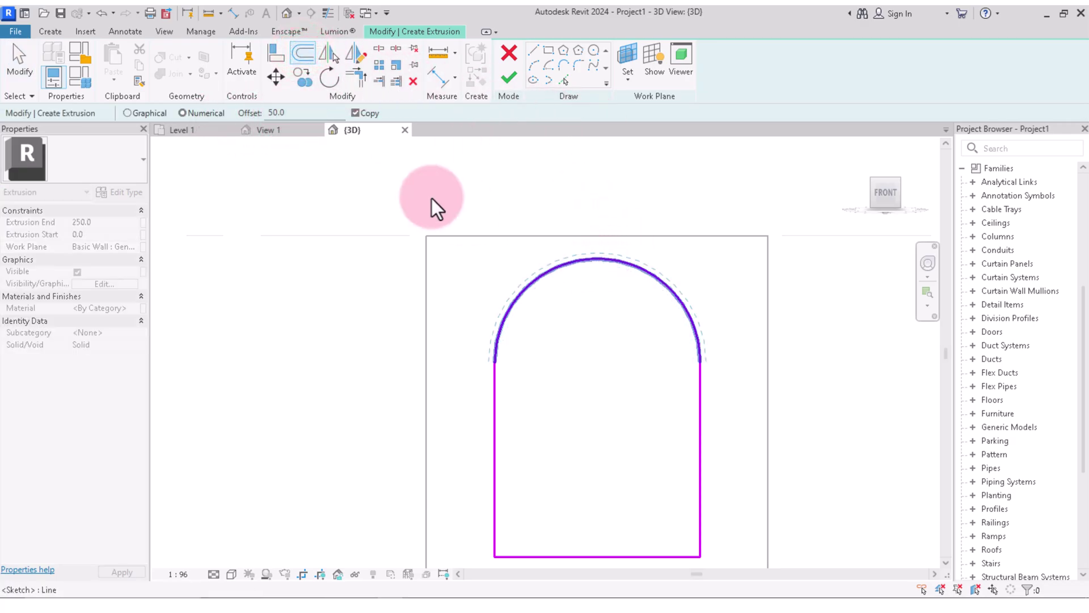
pyautogui.click(270, 112)
pyautogui.moveTo(270, 112); pyautogui.dragTo(243, 106)
pyautogui.write('70')
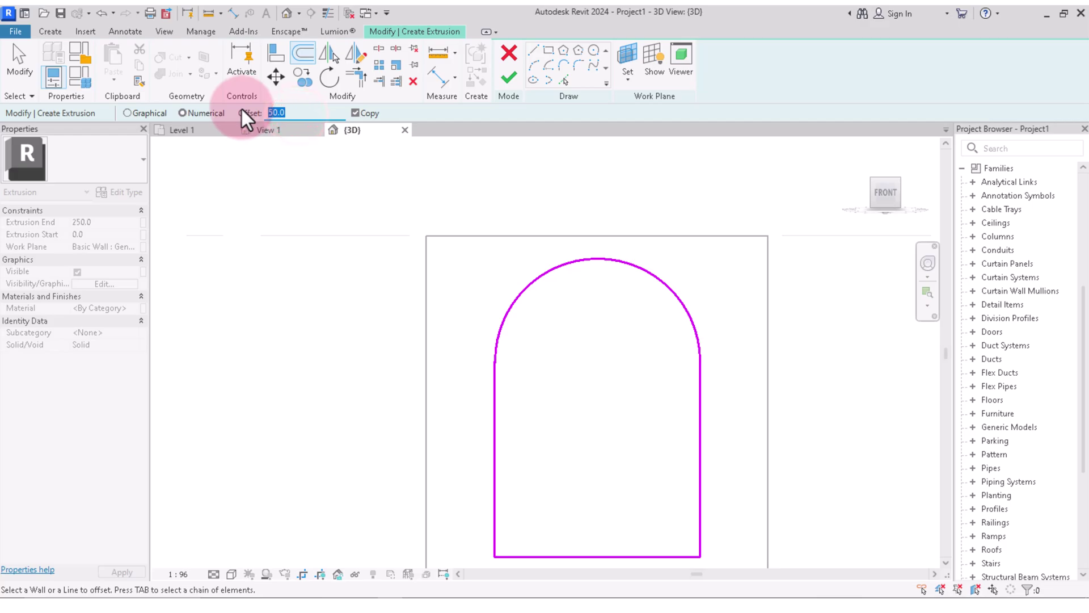
pyautogui.press('Return')
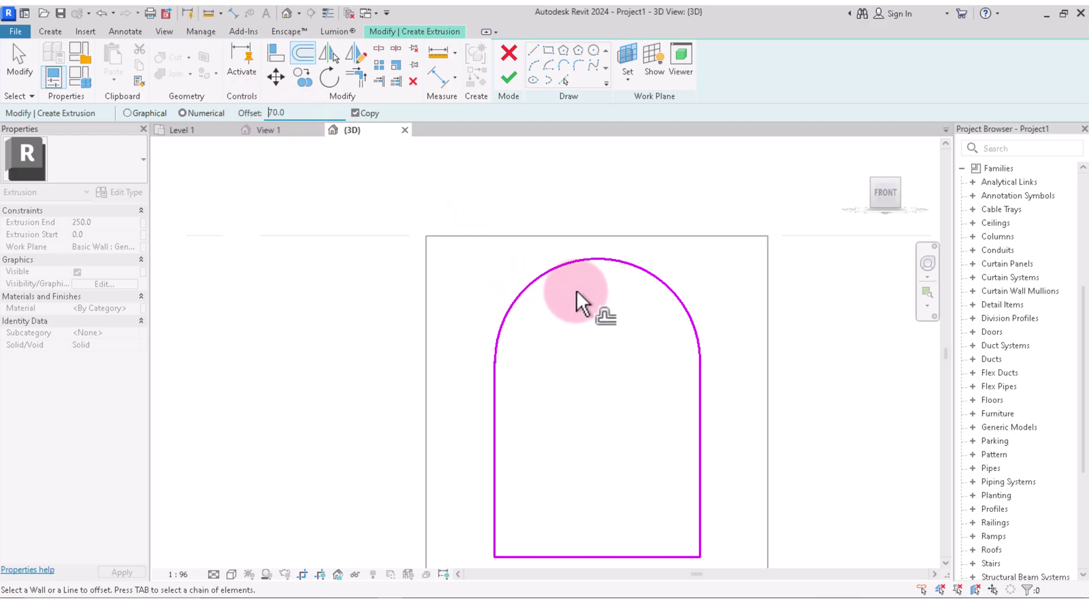
pyautogui.click(564, 268)
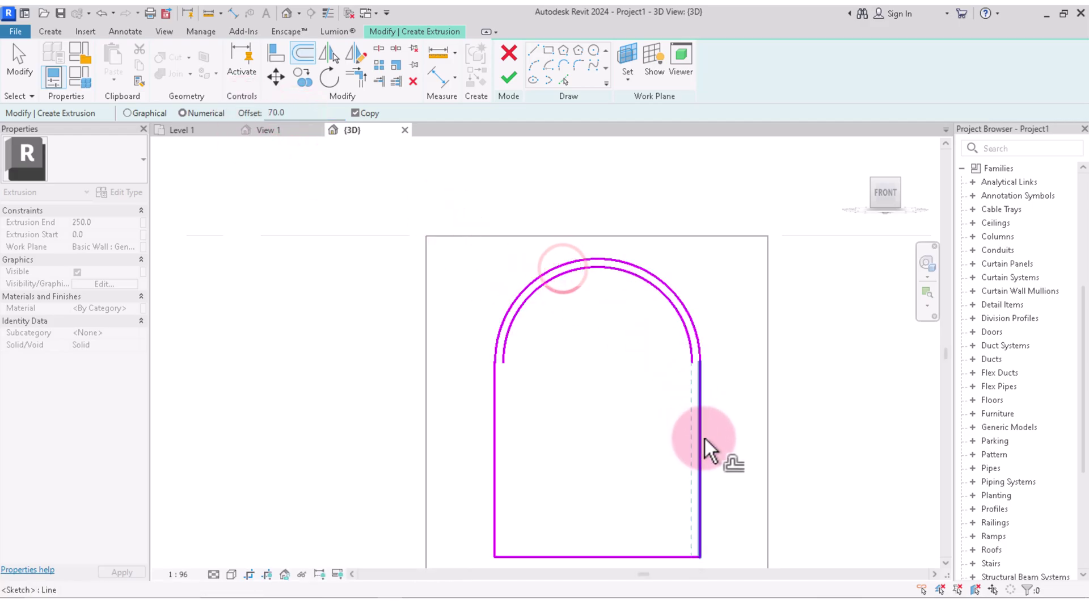
pyautogui.click(706, 438)
pyautogui.click(503, 399)
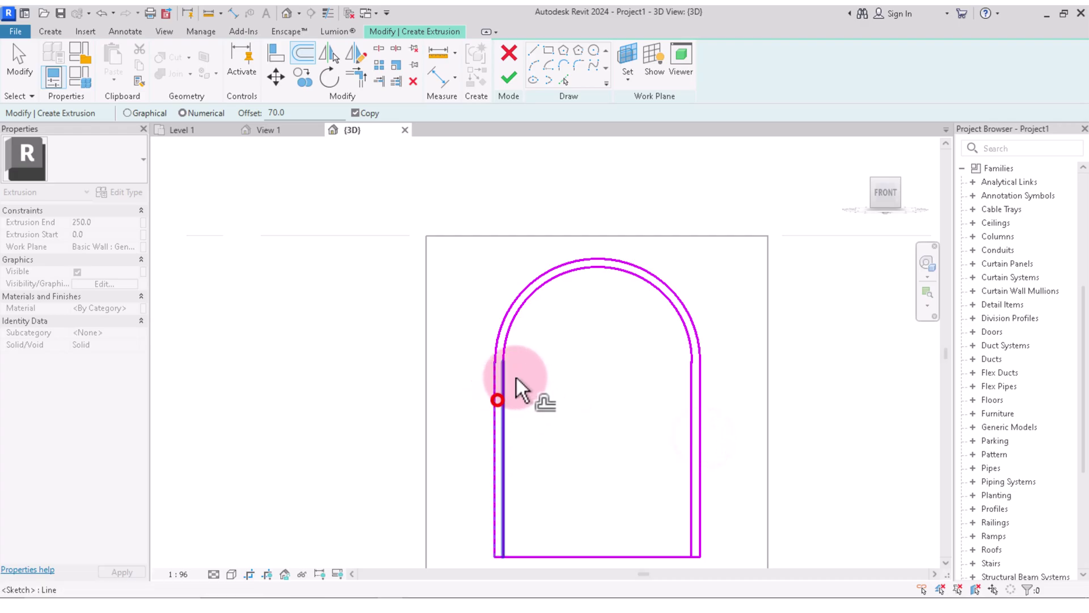
pyautogui.middleClick(573, 473)
pyautogui.middleClick(573, 473)
pyautogui.click(557, 441)
pyautogui.scroll(-2, 591, 462)
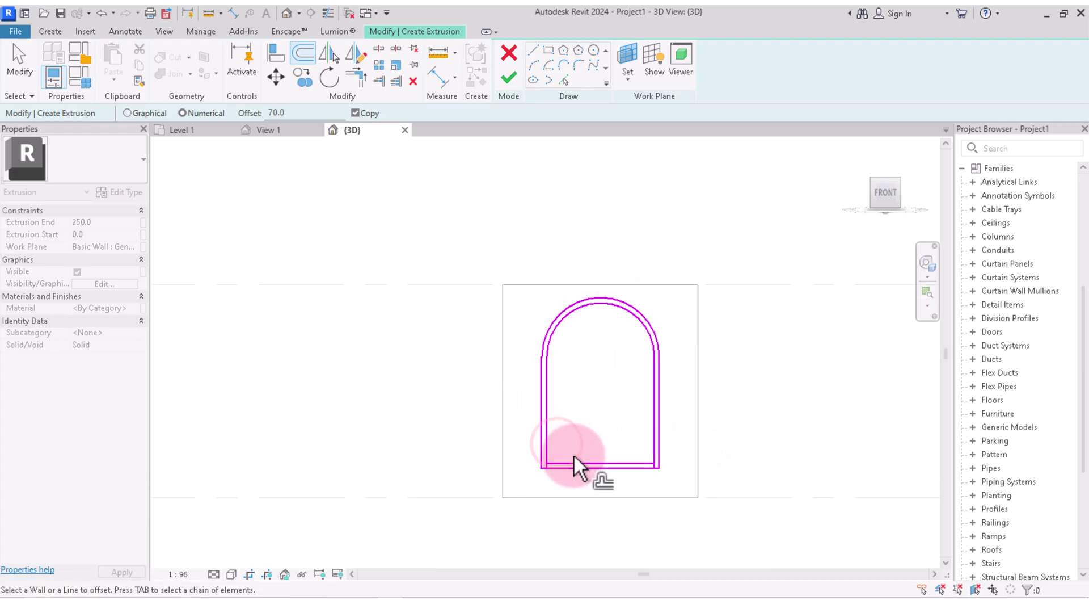
pyautogui.scroll(3, 539, 445)
pyautogui.scroll(-2, 477, 232)
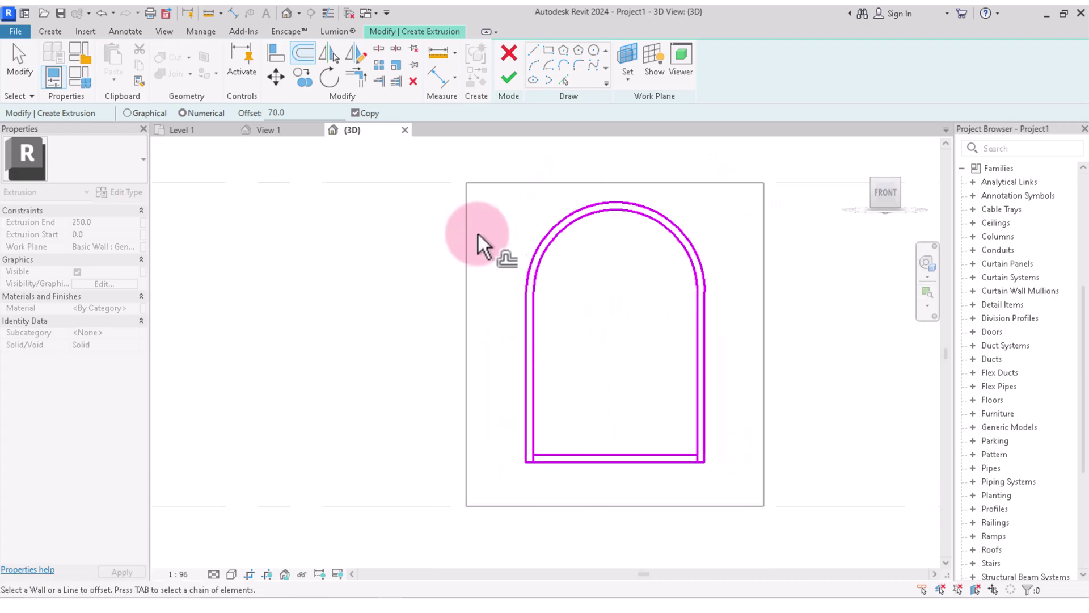
# Join the inner left and right lines to the inner bottom line at corners
pyautogui.click(359, 82)
pyautogui.scroll(2, 556, 425)
pyautogui.click(526, 431)
pyautogui.click(566, 476)
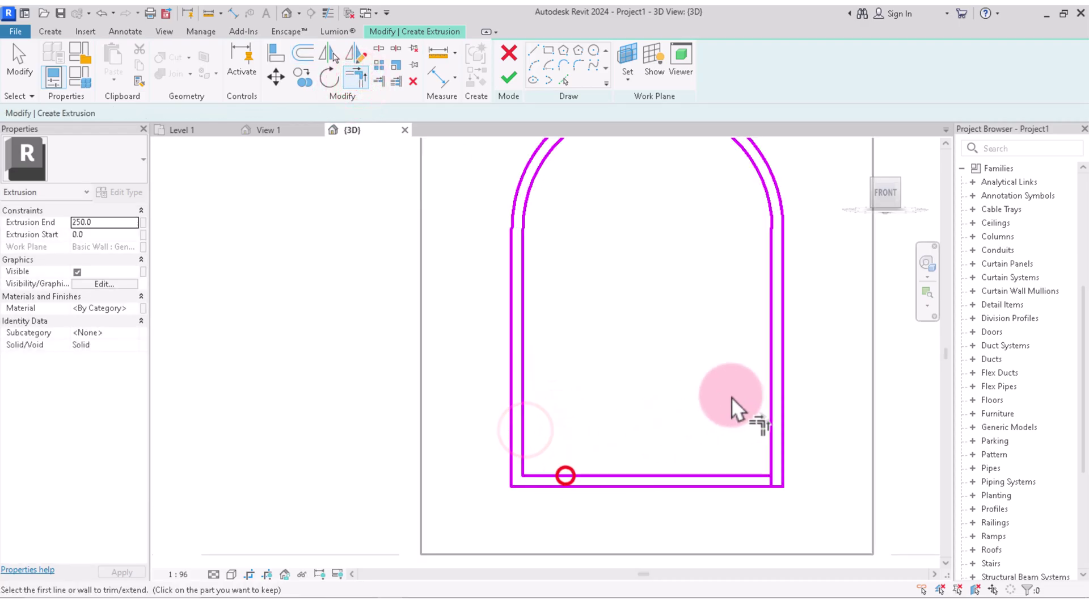
pyautogui.click(772, 457)
pyautogui.click(752, 476)
pyautogui.scroll(-1, 738, 512)
pyautogui.scroll(1, 590, 322)
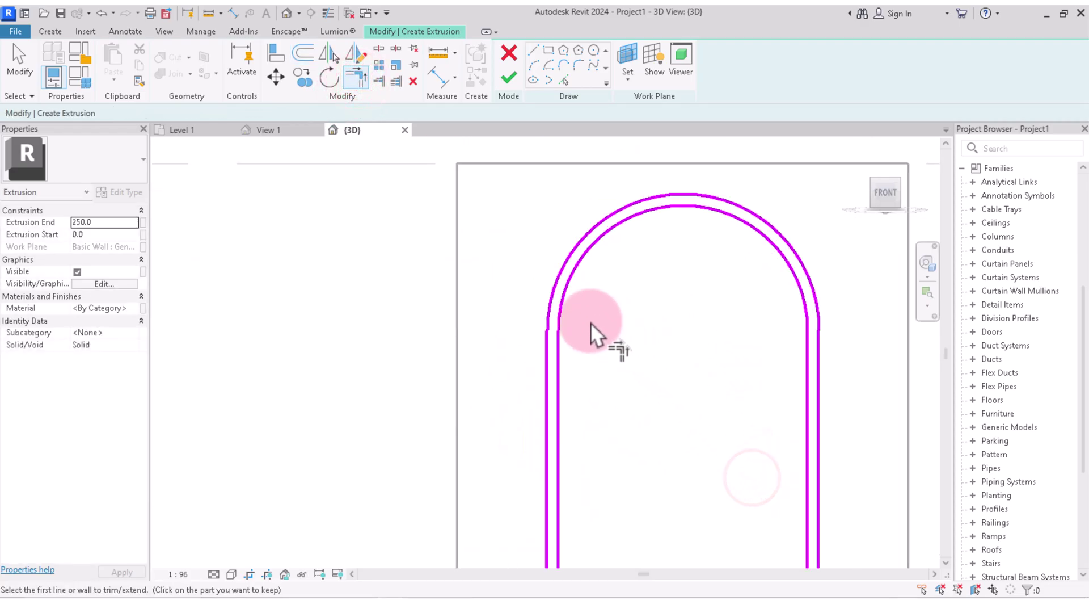
pyautogui.scroll(1, 591, 322)
# Draw a horizontal transom line across the frame at the arch's springline
pyautogui.click(531, 51)
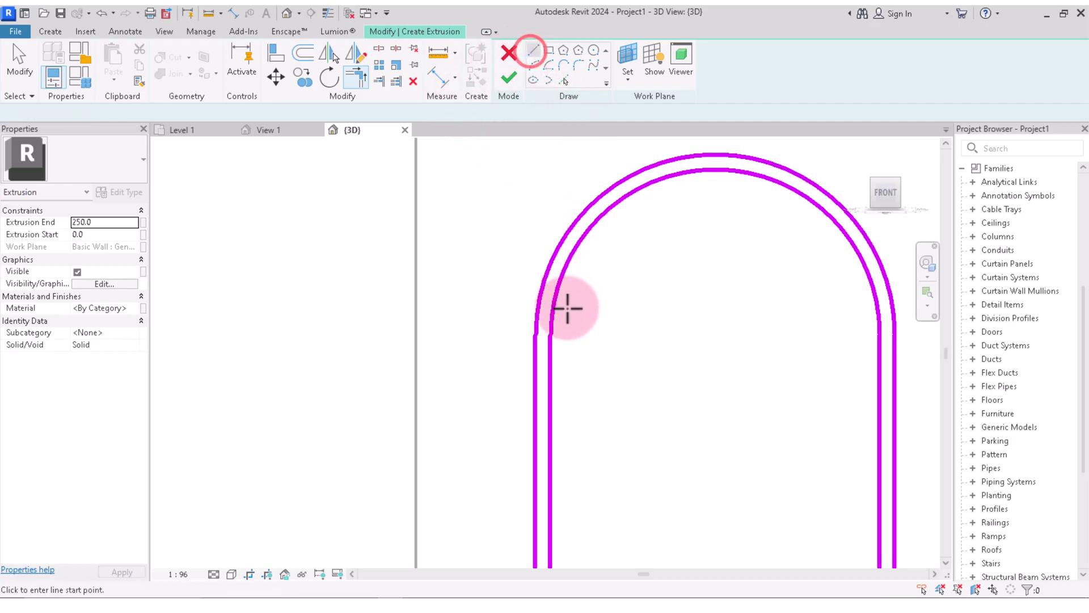
pyautogui.click(550, 334)
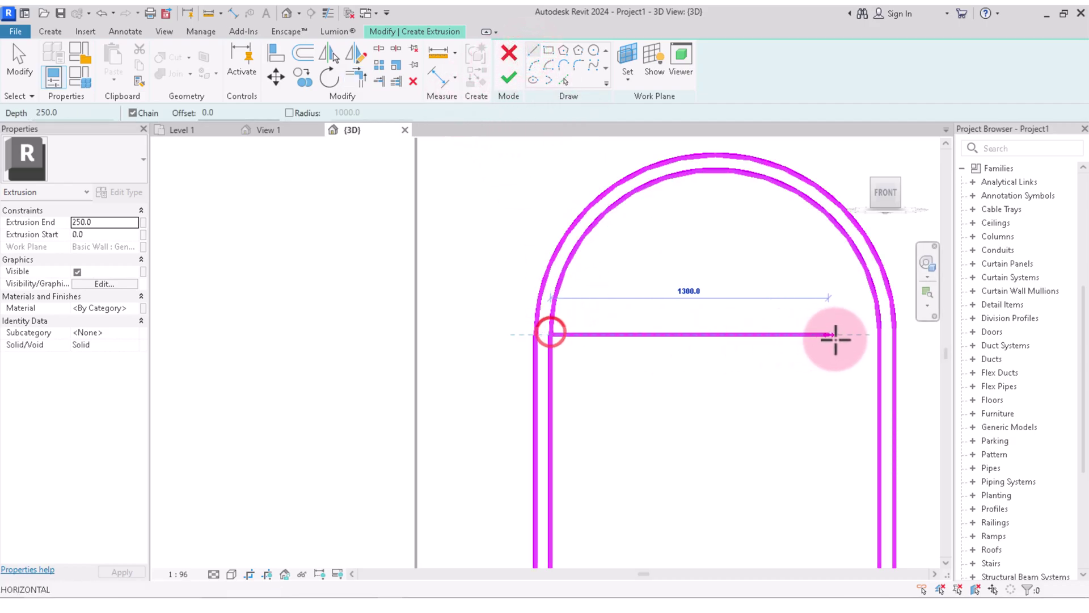
pyautogui.click(878, 335)
pyautogui.scroll(-1, 603, 338)
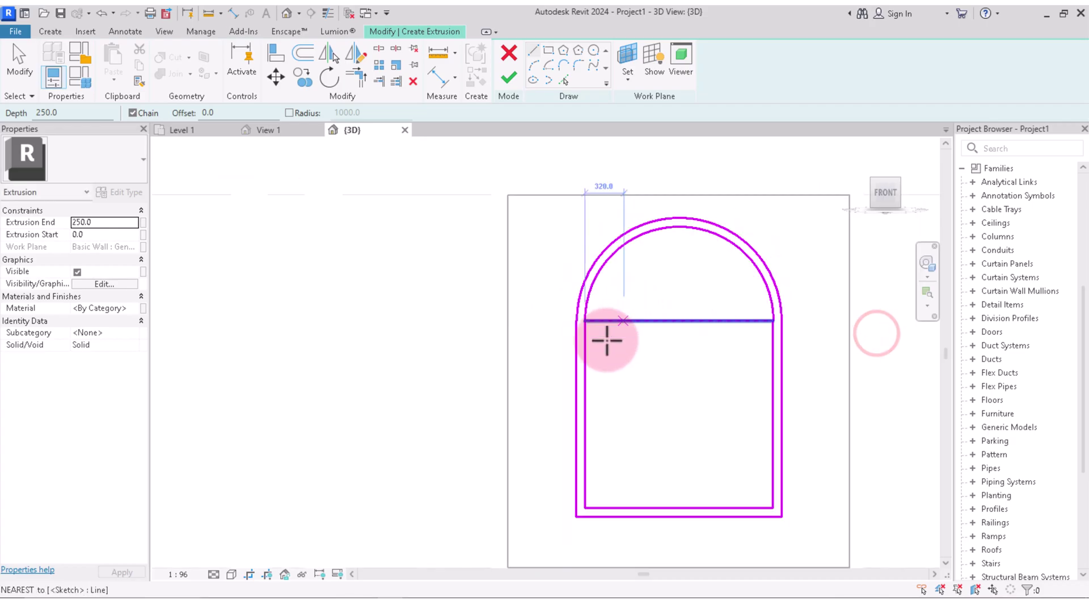
pyautogui.scroll(2, 576, 312)
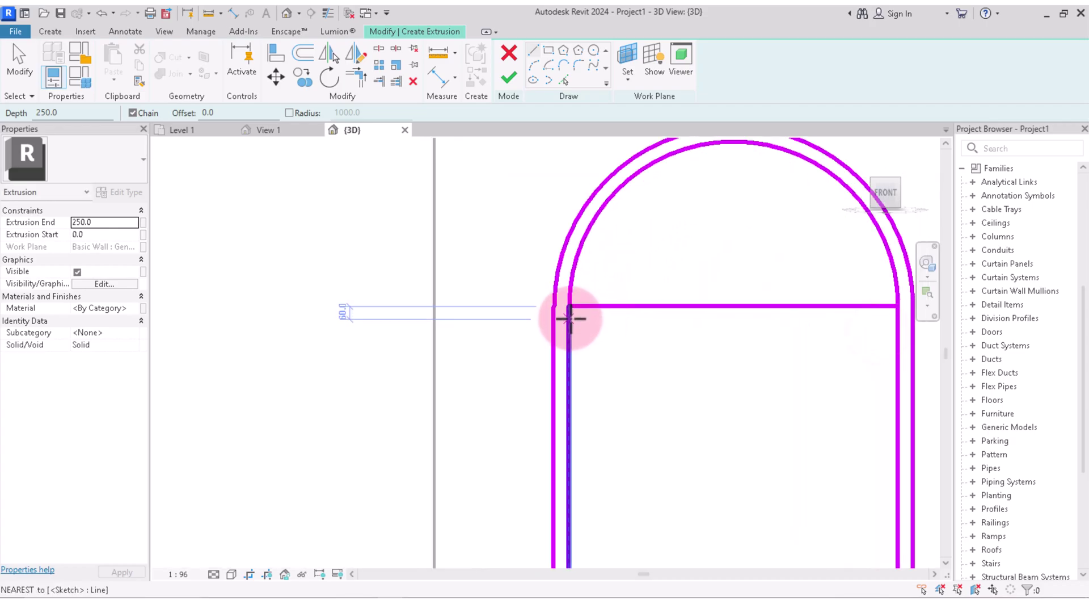
pyautogui.click(569, 319)
pyautogui.scroll(-2, 705, 324)
pyautogui.scroll(2, 778, 316)
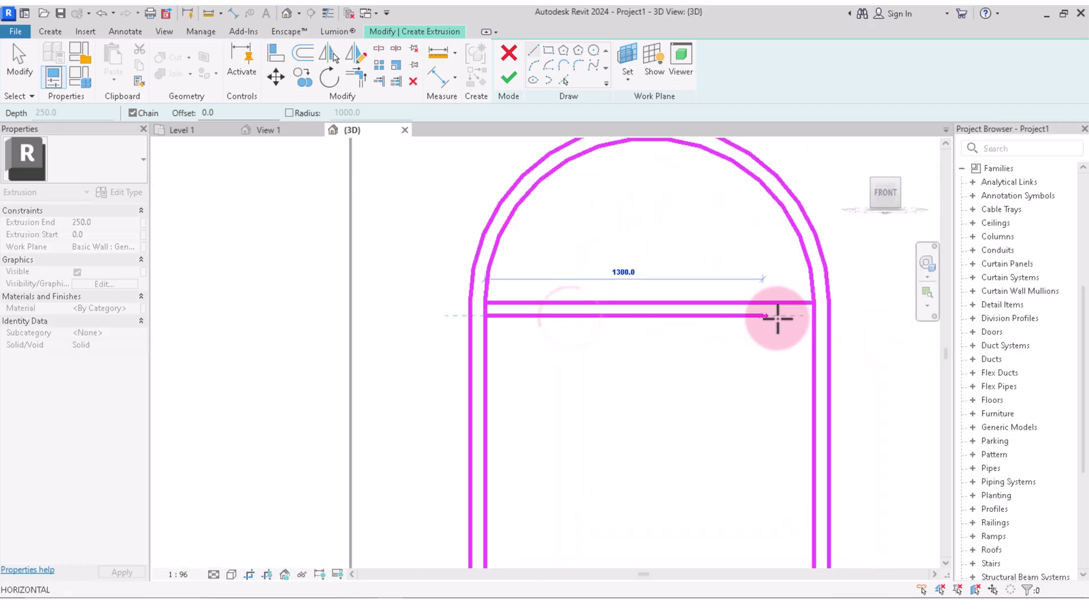
pyautogui.rightClick(726, 262)
pyautogui.click(750, 269)
# Copy the transom line 70 below it with Offset
pyautogui.click(303, 53)
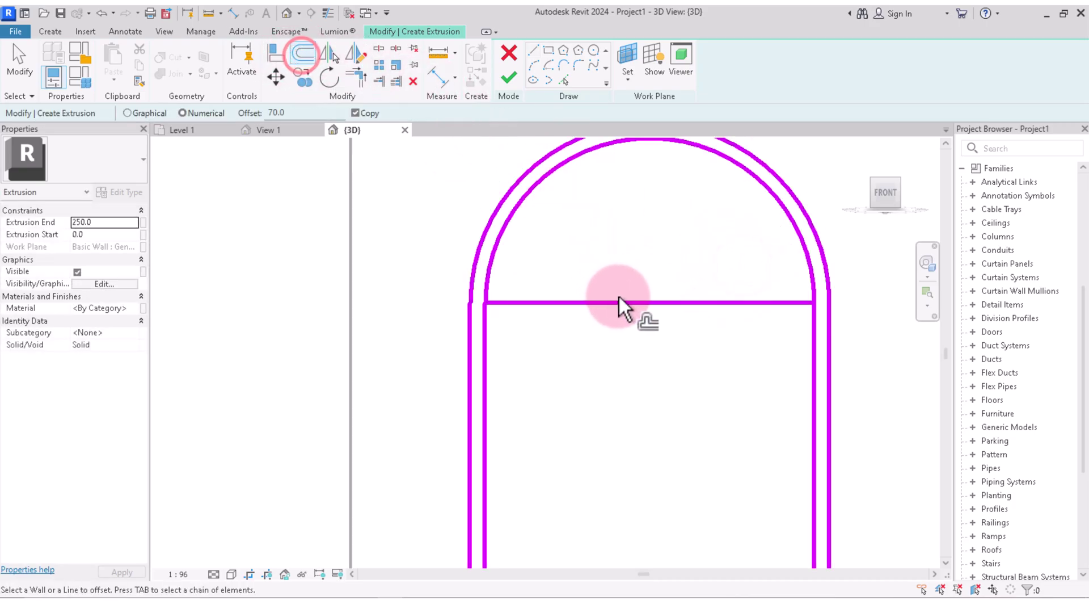
pyautogui.click(626, 303)
pyautogui.scroll(-3, 618, 300)
pyautogui.scroll(-2, 564, 339)
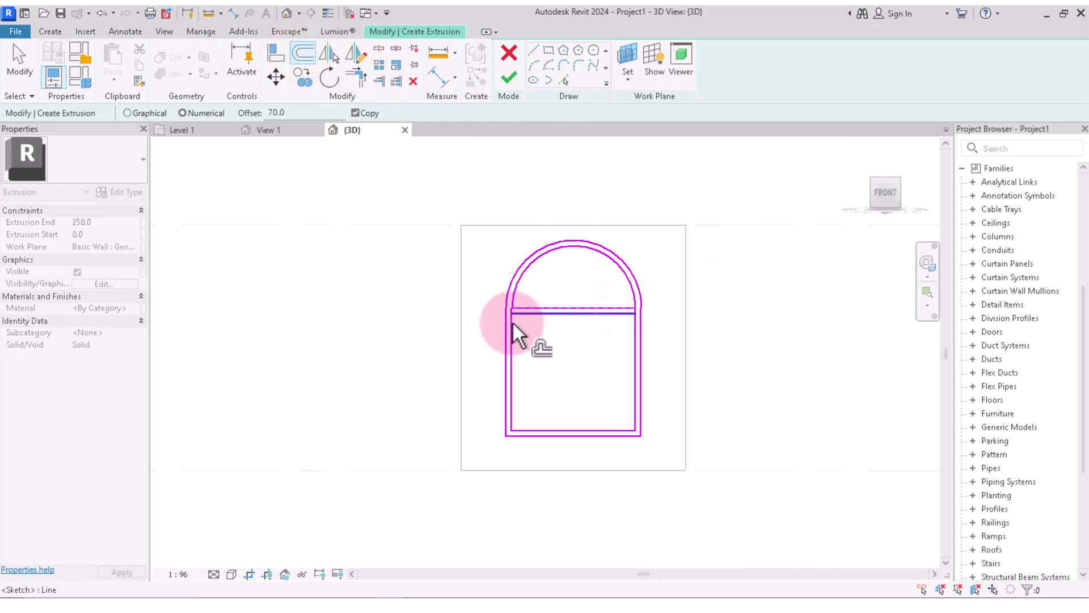
pyautogui.scroll(2, 513, 326)
pyautogui.scroll(2, 522, 304)
pyautogui.scroll(1, 533, 311)
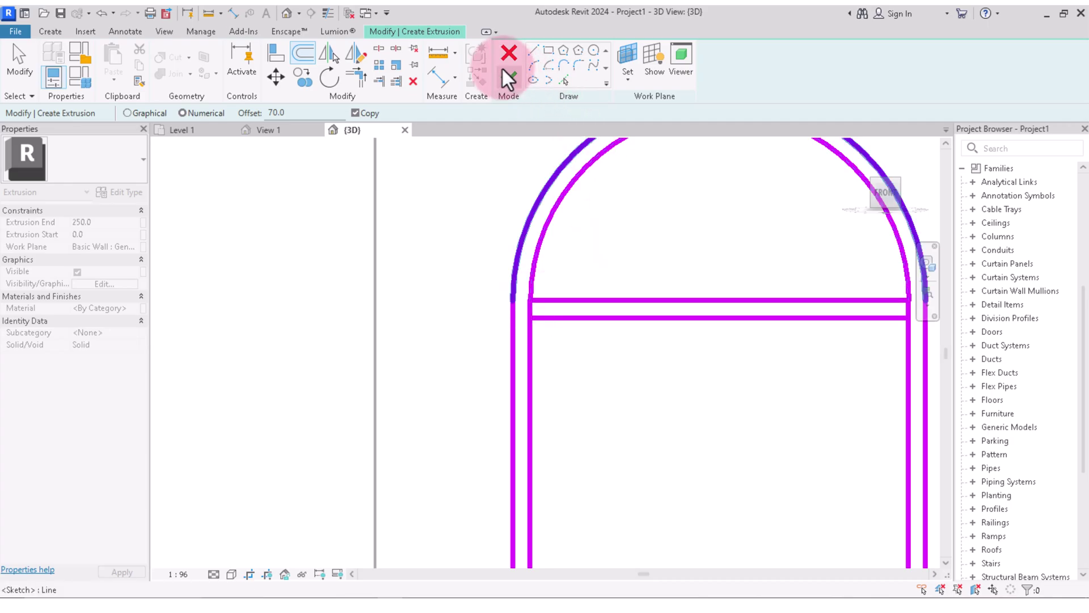
pyautogui.click(356, 75)
# Trim the transom lines into corners with the inner arc and left inner side
pyautogui.scroll(2, 532, 284)
pyautogui.click(529, 257)
pyautogui.click(555, 283)
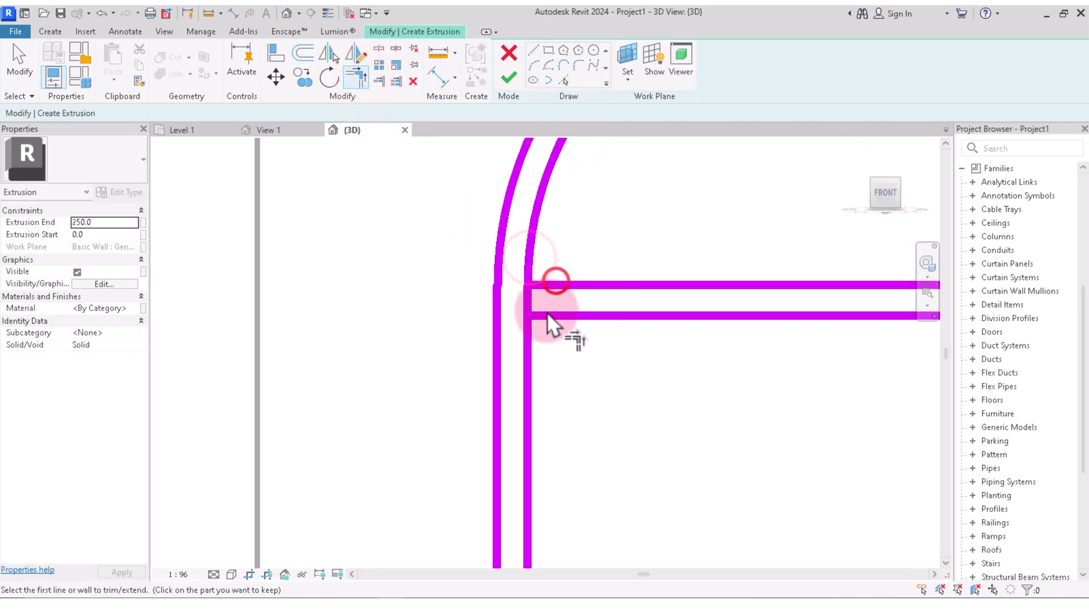
pyautogui.click(549, 313)
pyautogui.click(529, 330)
pyautogui.scroll(-5, 471, 345)
pyautogui.scroll(2, 605, 328)
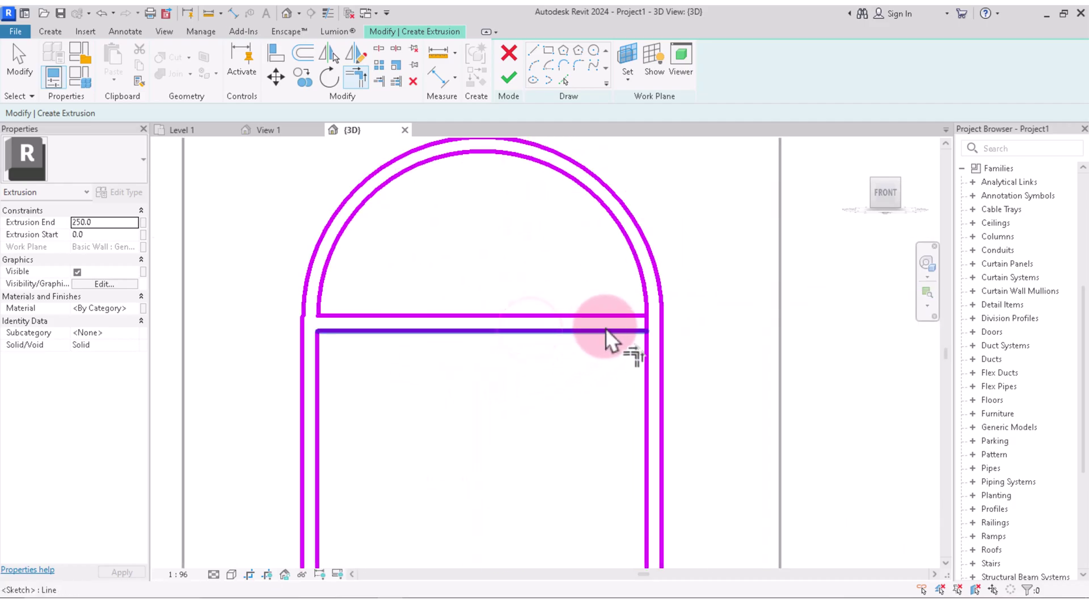
pyautogui.scroll(1, 638, 312)
# Trim the transom lines into corners with the inner arc and right inner side
pyautogui.click(641, 314)
pyautogui.click(656, 285)
pyautogui.click(633, 336)
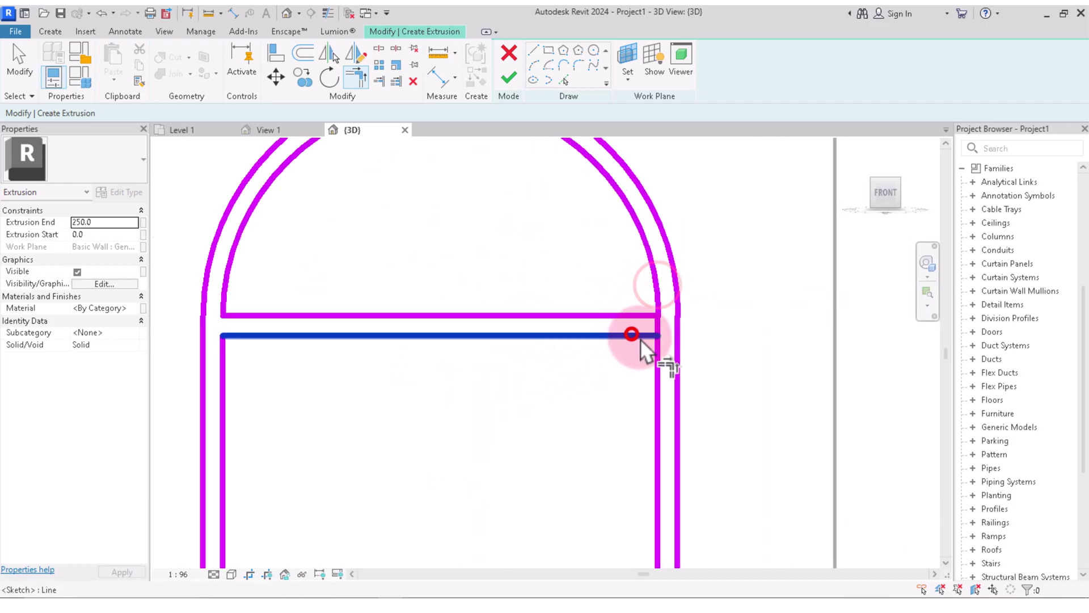
pyautogui.click(657, 353)
pyautogui.scroll(-3, 675, 329)
pyautogui.scroll(-1, 564, 298)
pyautogui.scroll(2, 652, 367)
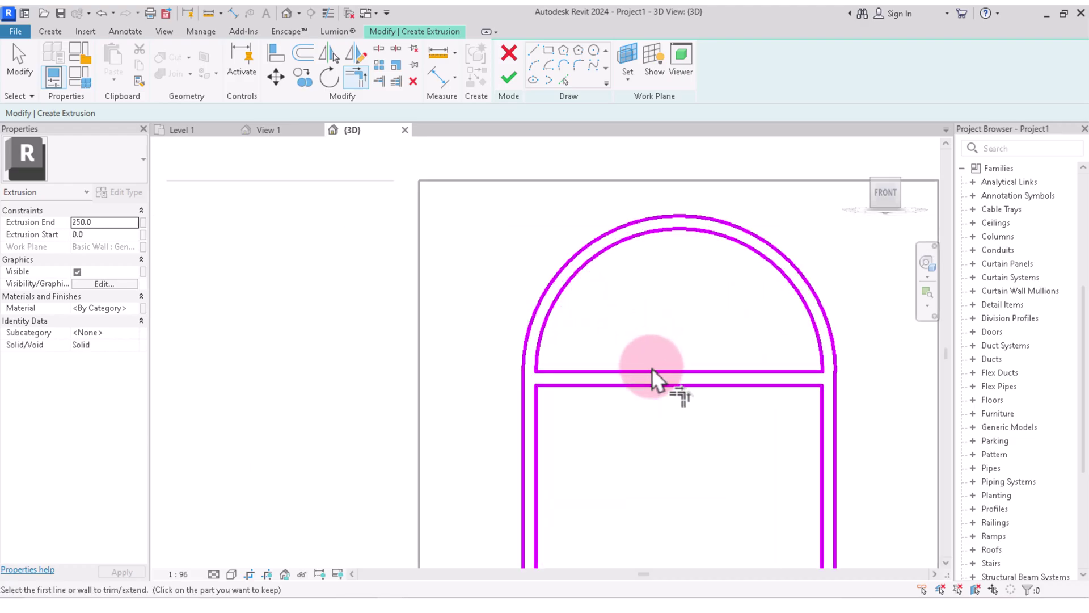
pyautogui.scroll(-4, 652, 353)
pyautogui.scroll(1, 648, 336)
pyautogui.scroll(1, 646, 319)
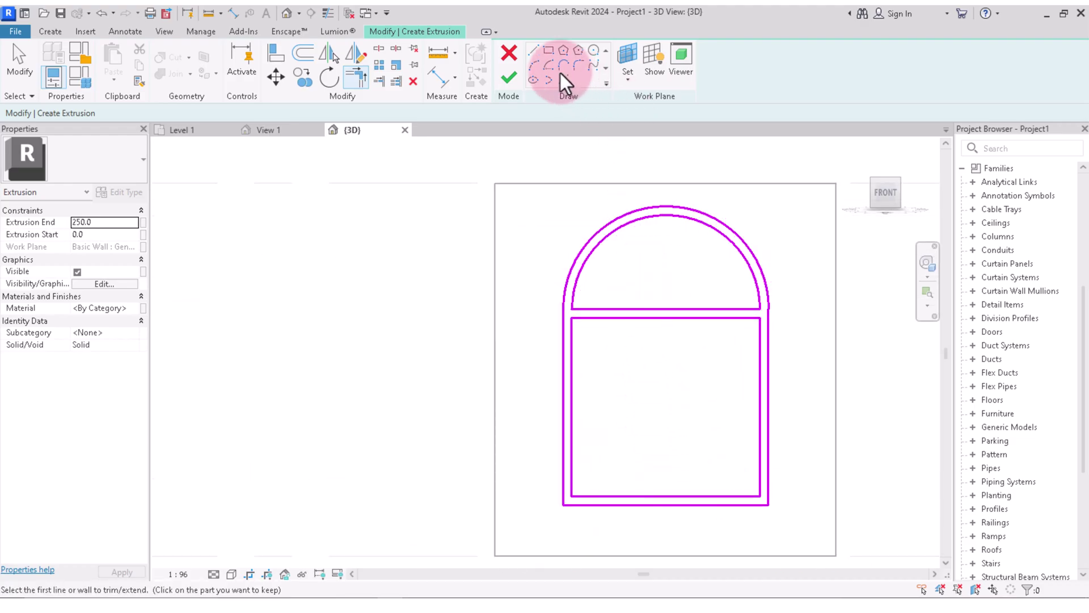
pyautogui.click(533, 52)
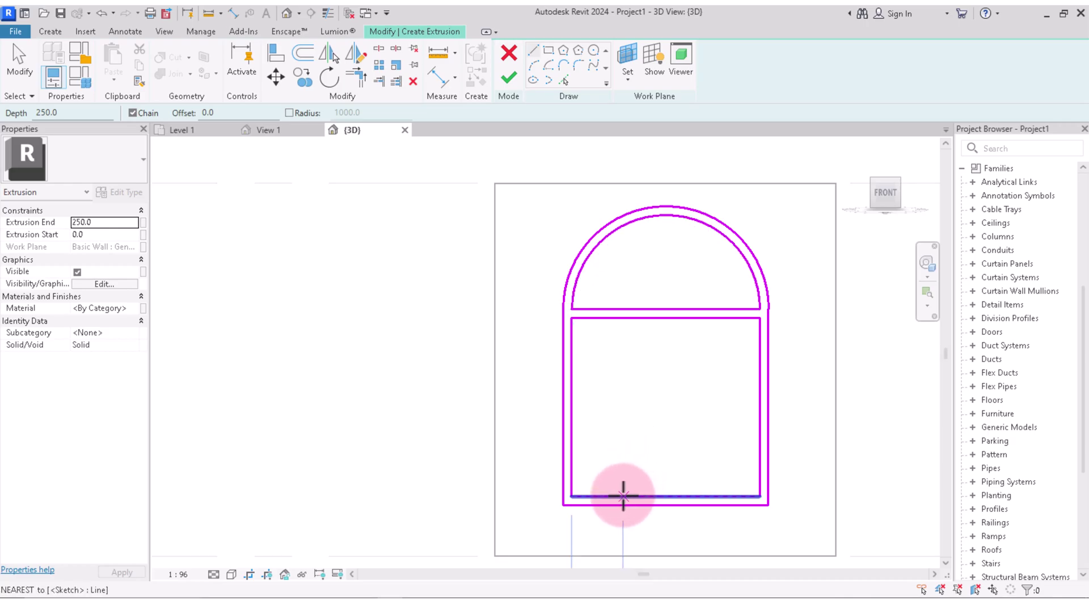
# Draw two vertical sketch lines from the transom down to the bottom sill
pyautogui.click(626, 287)
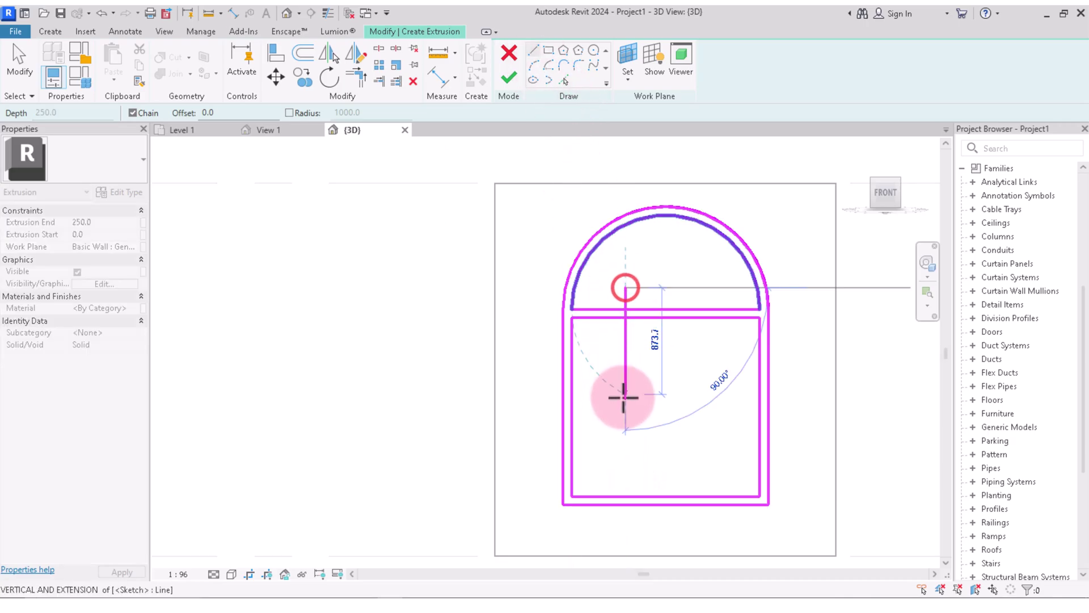
pyautogui.click(629, 491)
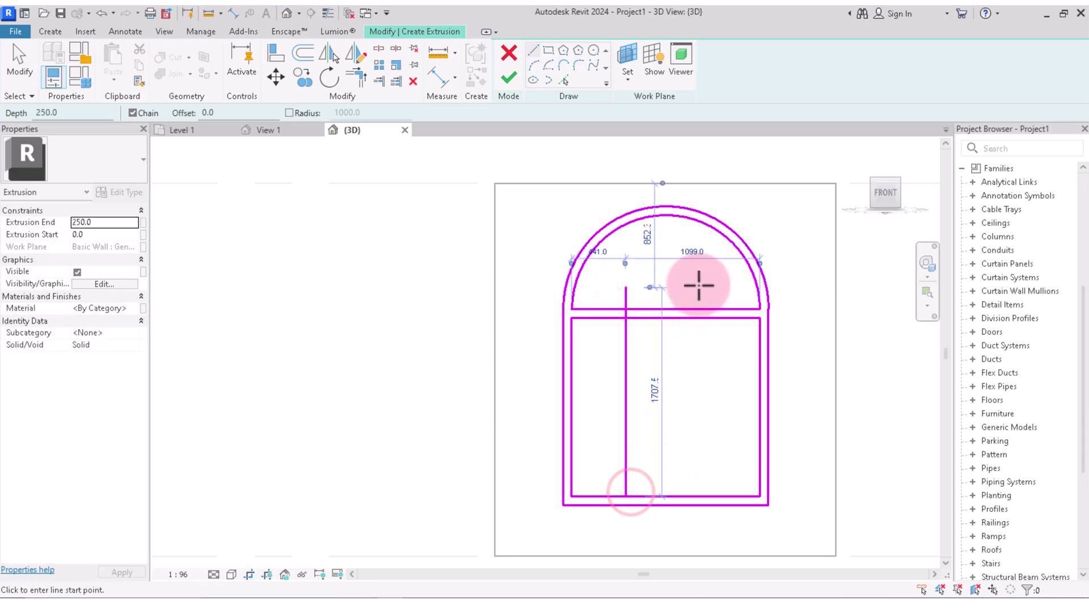
pyautogui.click(713, 288)
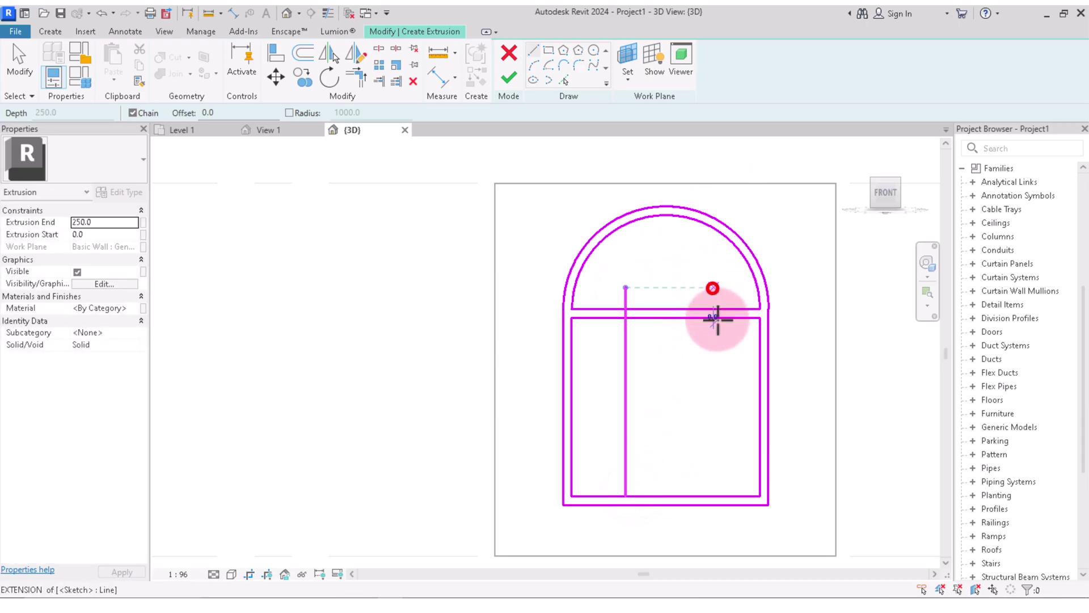
pyautogui.click(719, 495)
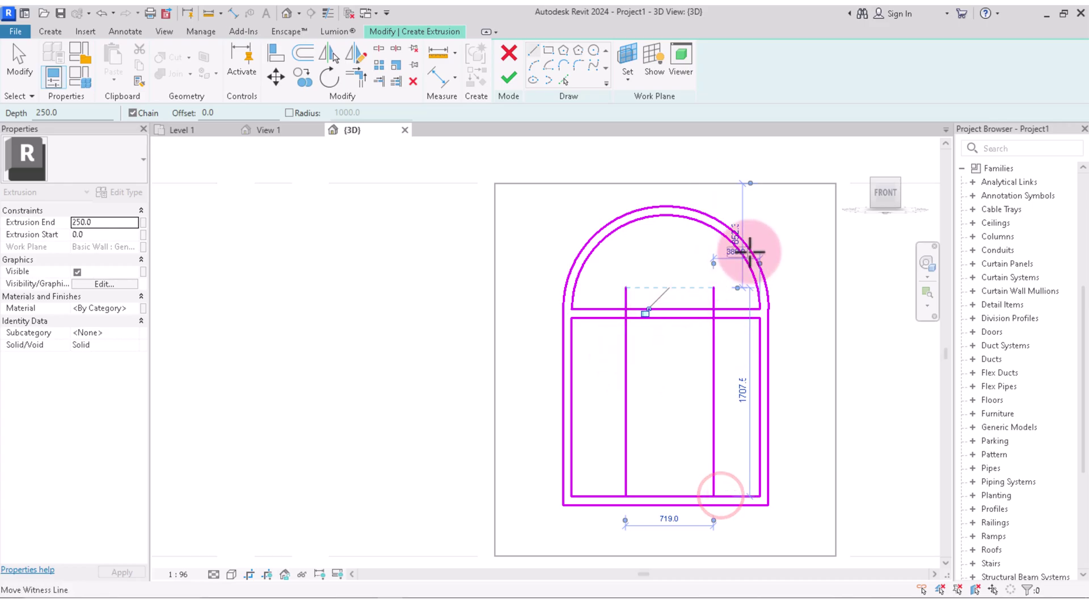
pyautogui.scroll(2, 657, 272)
pyautogui.scroll(-1, 640, 314)
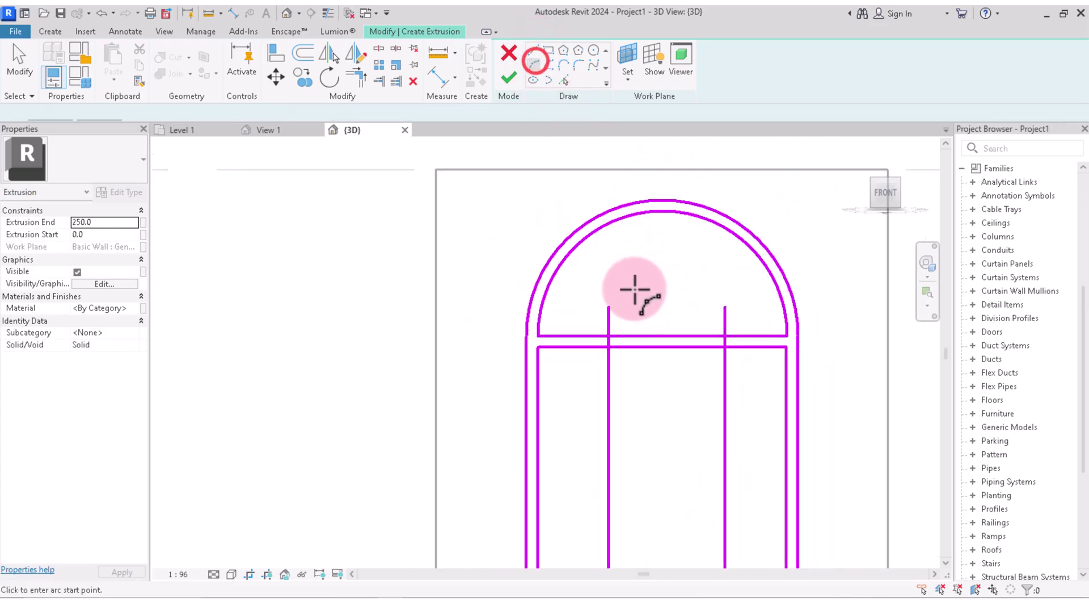
# Join the tops of the two vertical lines with a Start-End-Radius arc
pyautogui.click(610, 307)
pyautogui.click(724, 307)
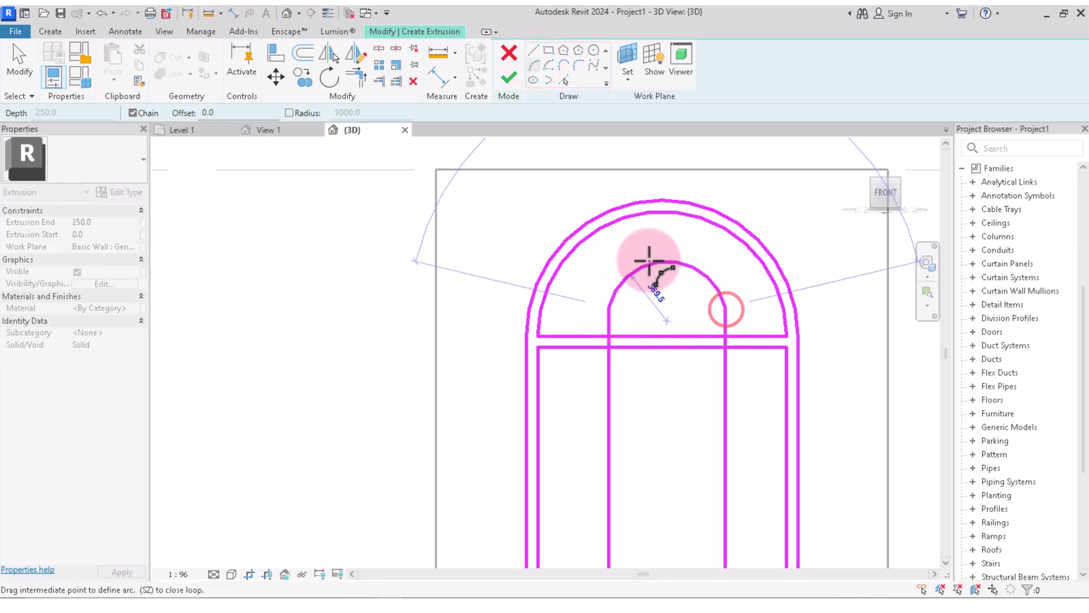
pyautogui.click(646, 258)
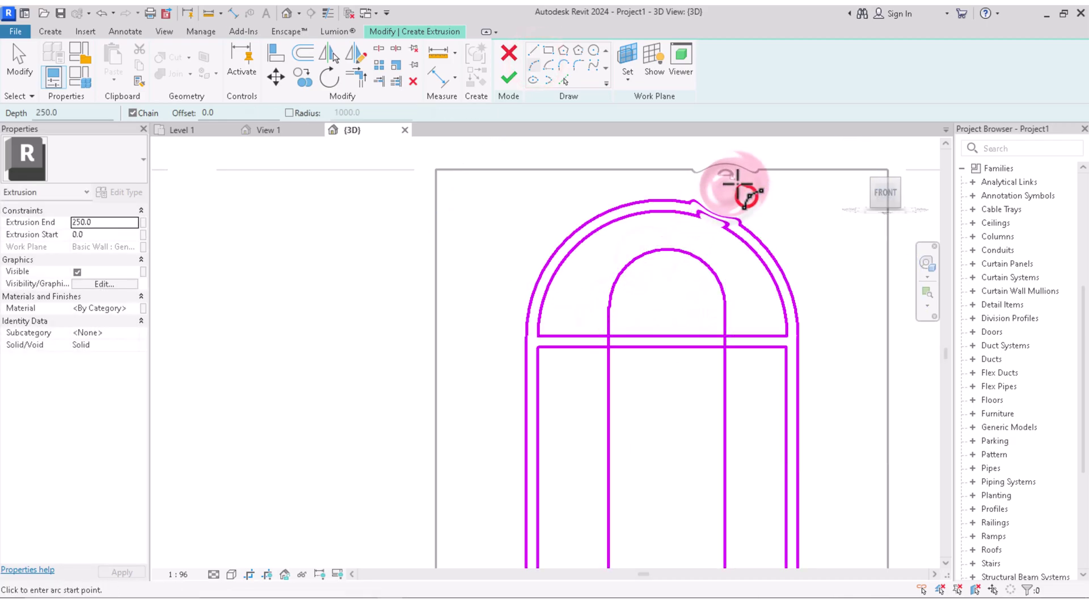
pyautogui.press('Escape')
pyautogui.press('Escape')
pyautogui.middleClick(755, 190)
pyautogui.middleClick(755, 191)
# Nudge the left vertical line slightly left with the arrow key
pyautogui.click(682, 325)
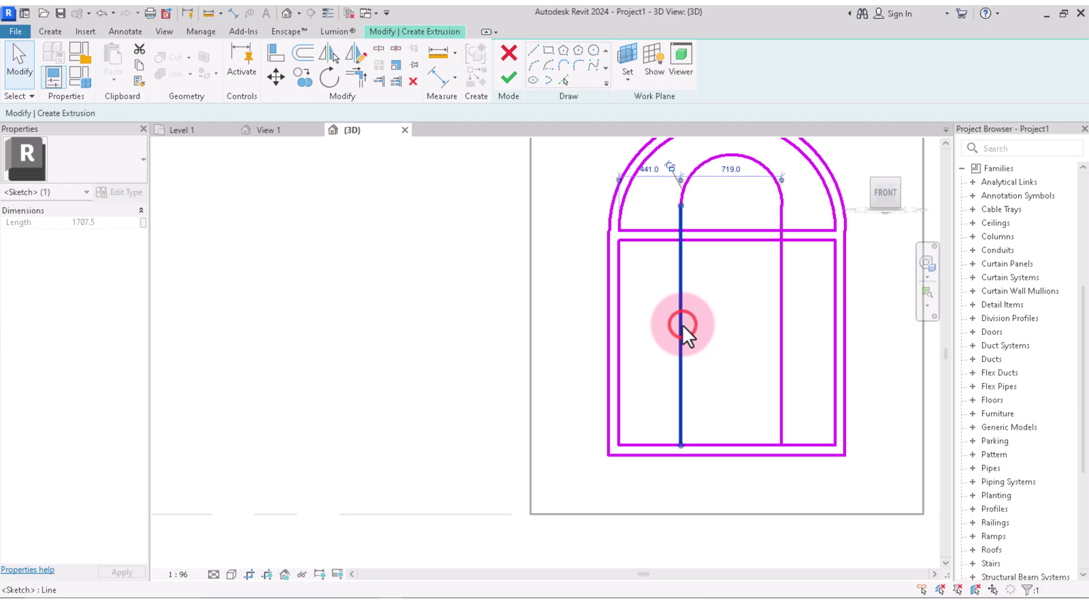
pyautogui.press('Left')
pyautogui.press('Left')
pyautogui.press('Left')
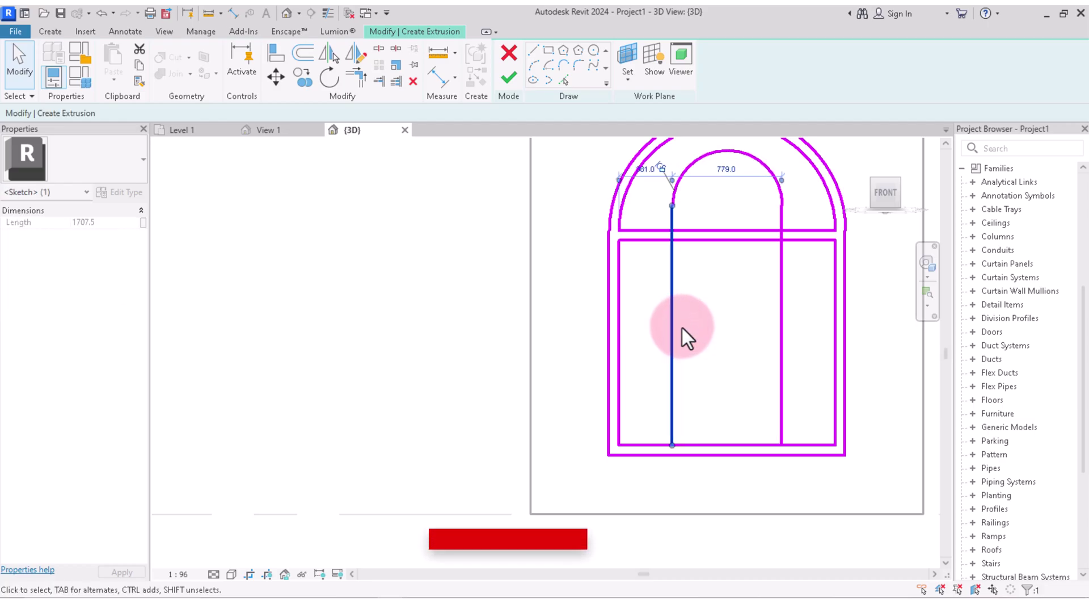
pyautogui.click(558, 363)
pyautogui.scroll(-3, 612, 416)
pyautogui.scroll(5, 614, 465)
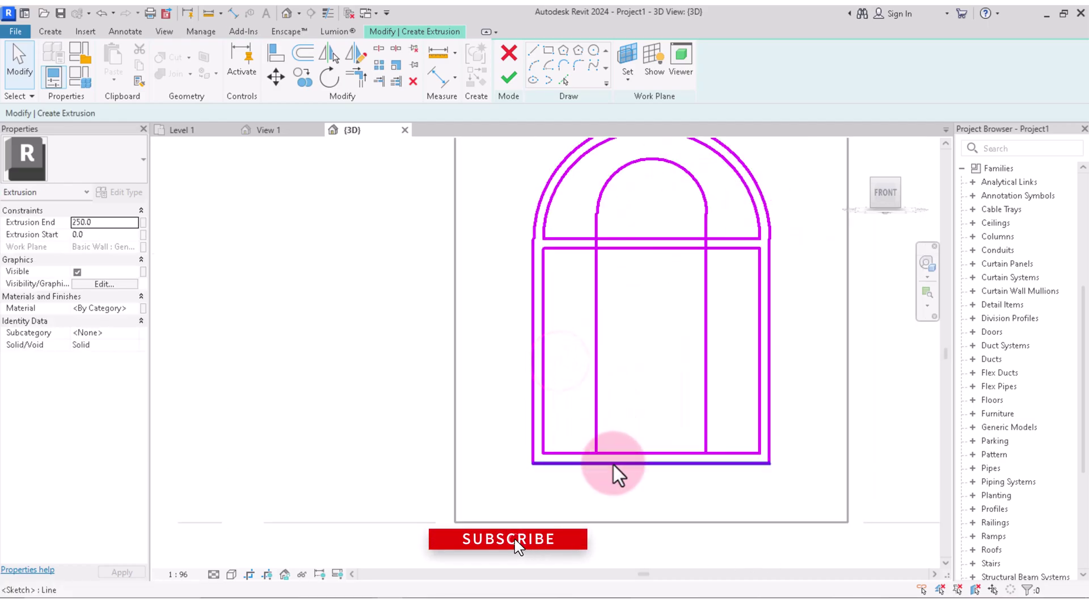
pyautogui.scroll(2, 643, 448)
pyautogui.scroll(-3, 642, 447)
pyautogui.scroll(1, 642, 445)
pyautogui.scroll(2, 650, 445)
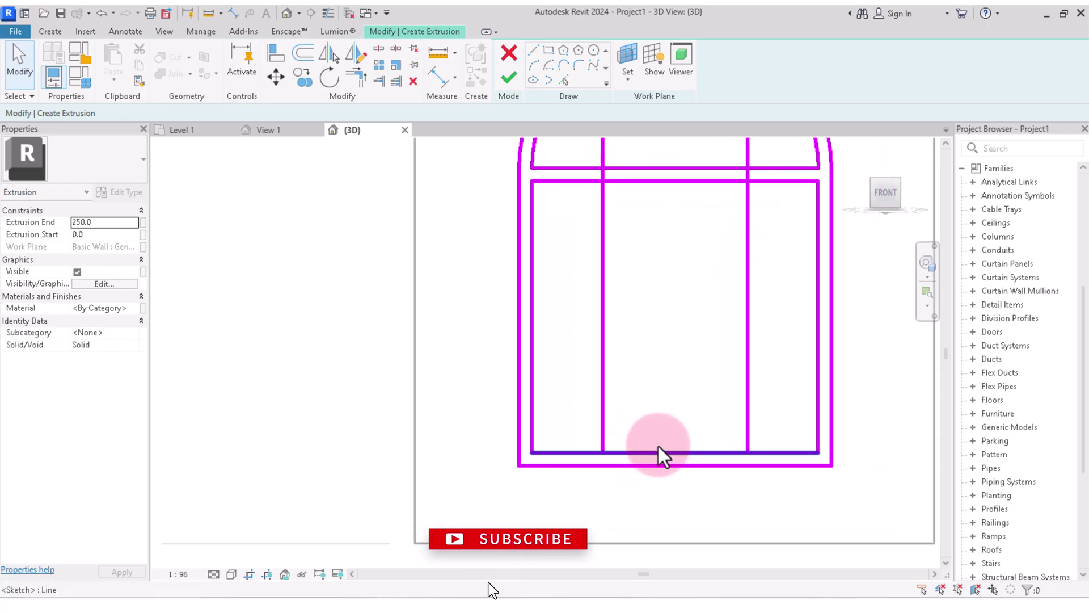
pyautogui.scroll(-2, 652, 440)
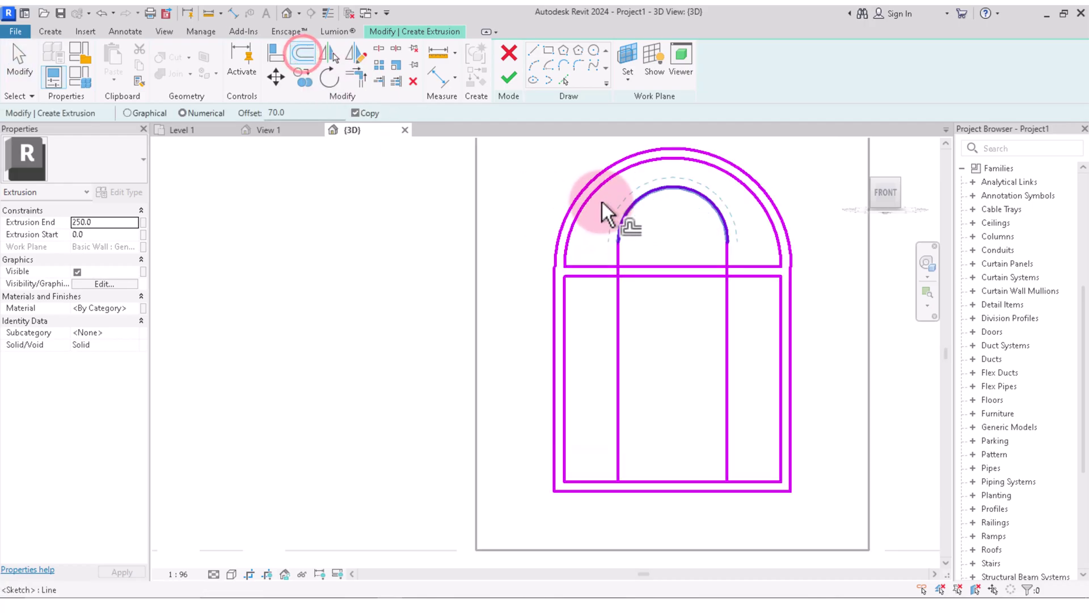
# Set the offset to 50 and offset copies of the inner arch and left vertical line
pyautogui.scroll(3, 623, 222)
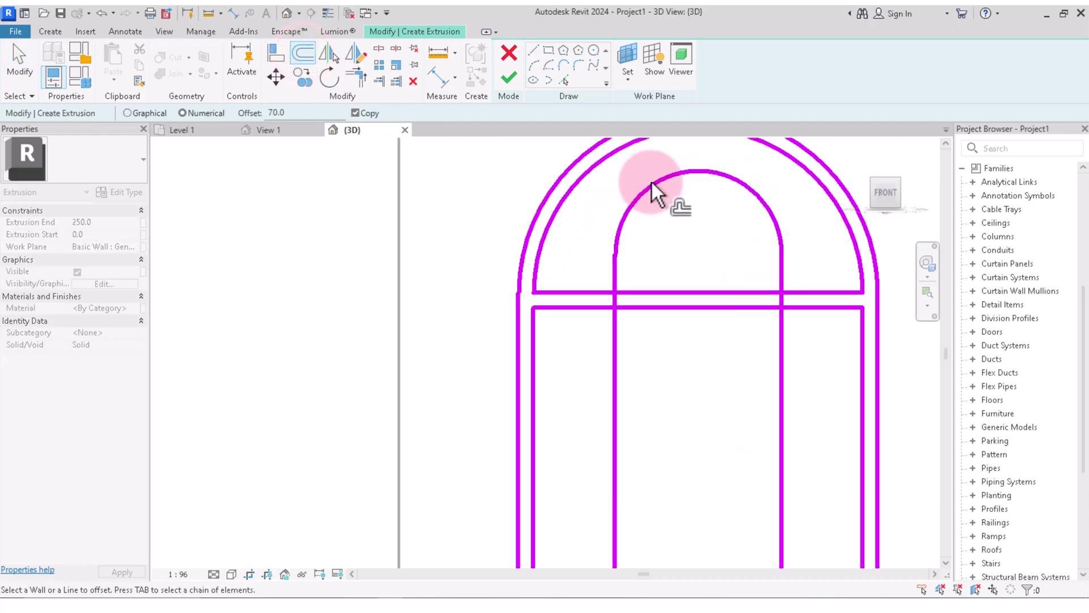
pyautogui.doubleClick(284, 112)
pyautogui.write('50')
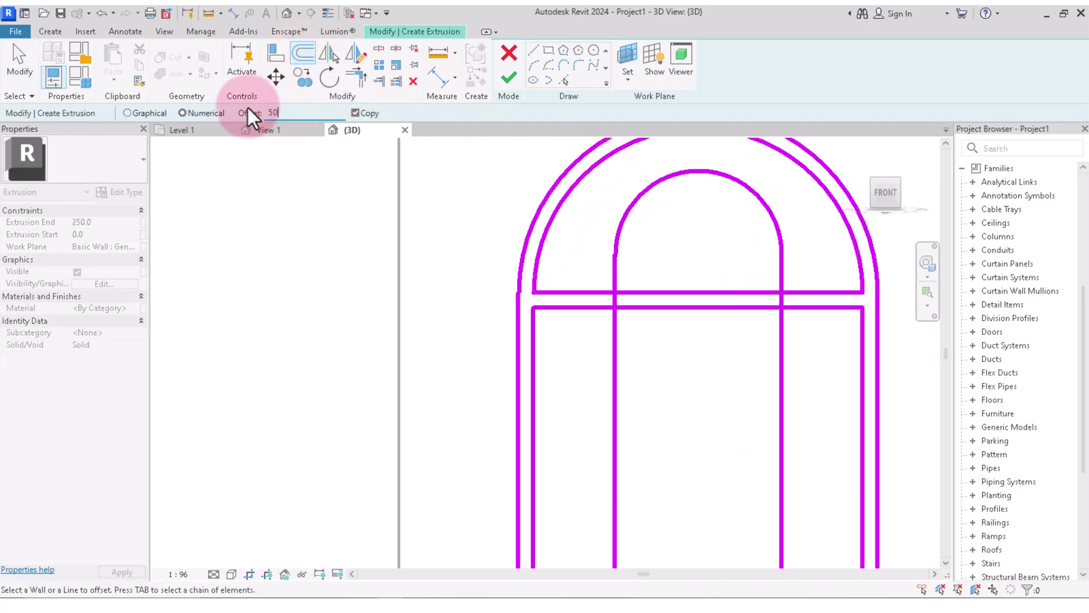
pyautogui.click(484, 210)
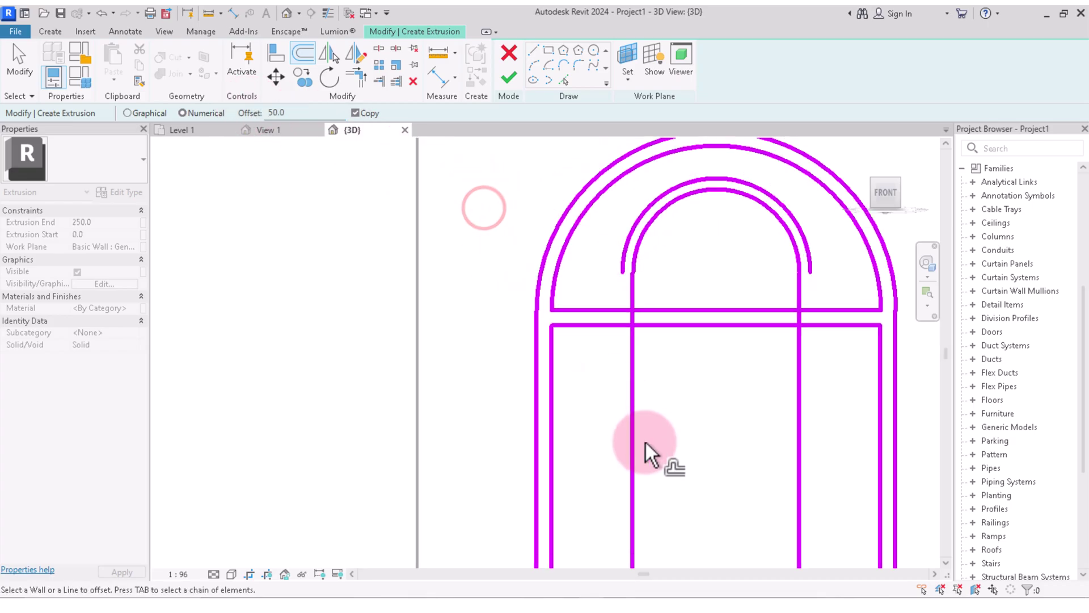
pyautogui.click(632, 372)
pyautogui.scroll(-2, 628, 334)
pyautogui.scroll(2, 696, 377)
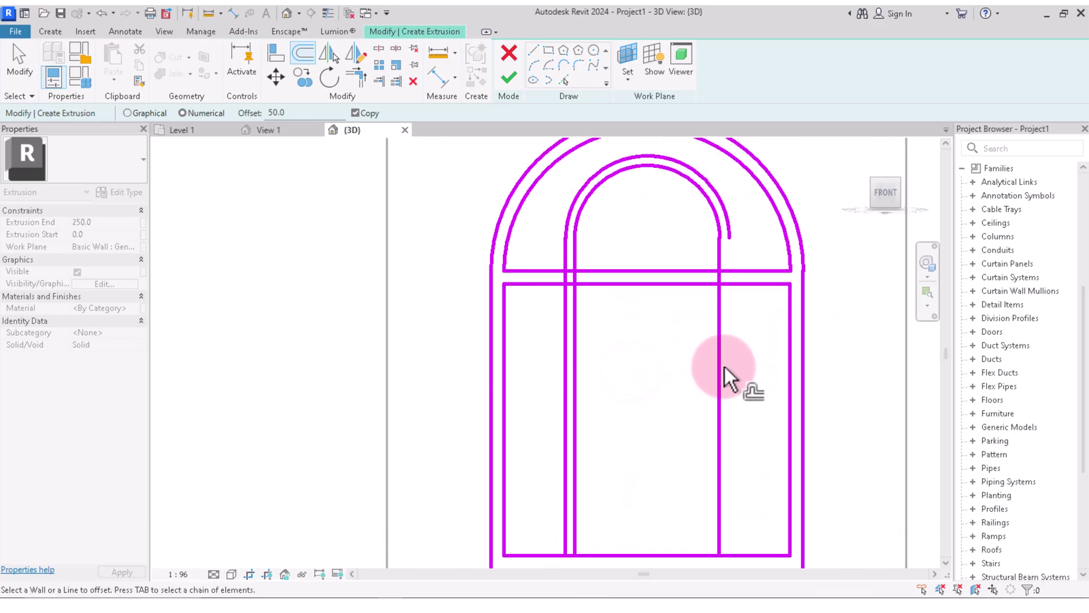
# Offset the right vertical line and the inner bottom line by 50 as well
pyautogui.click(721, 358)
pyautogui.scroll(-2, 681, 386)
pyautogui.scroll(2, 651, 432)
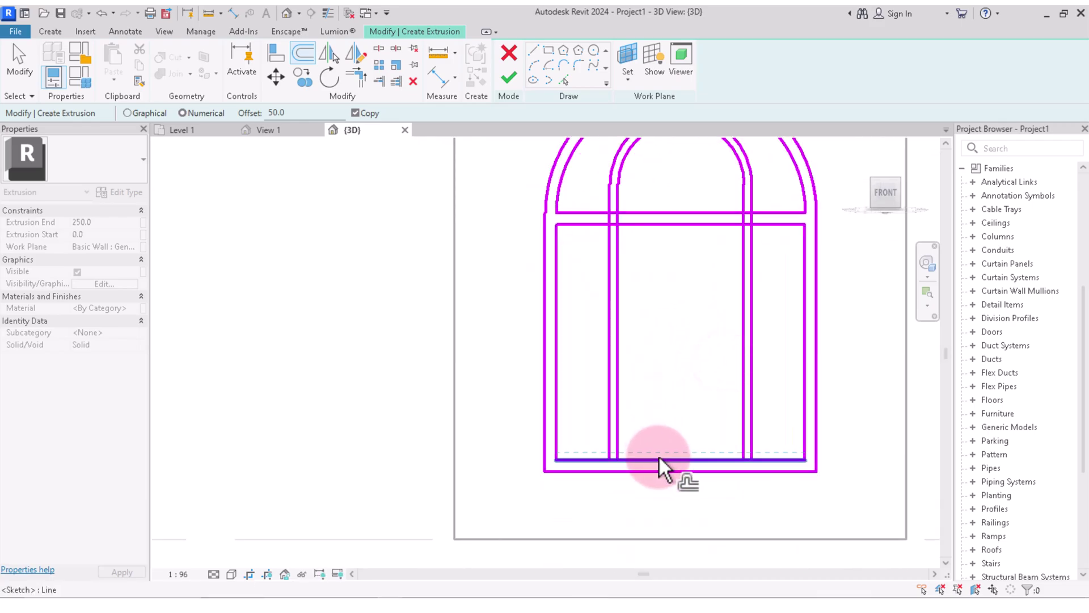
pyautogui.scroll(2, 658, 455)
pyautogui.click(659, 455)
pyautogui.scroll(-2, 659, 455)
pyautogui.scroll(2, 601, 434)
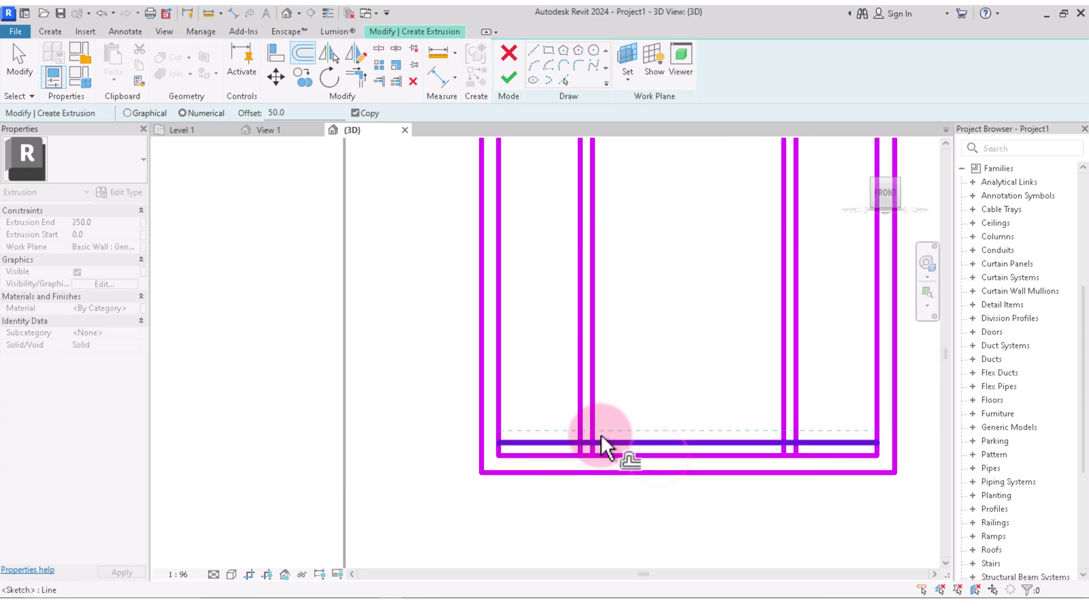
pyautogui.scroll(2, 601, 434)
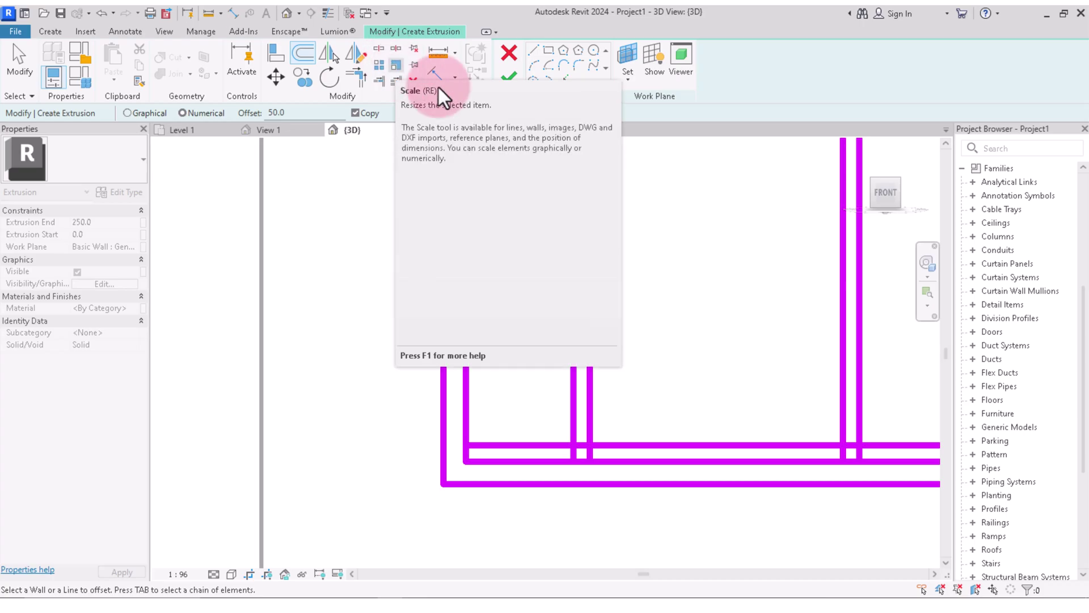
# Trim the crossing lines at the left and right mullions into clean corners
pyautogui.scroll(2, 675, 443)
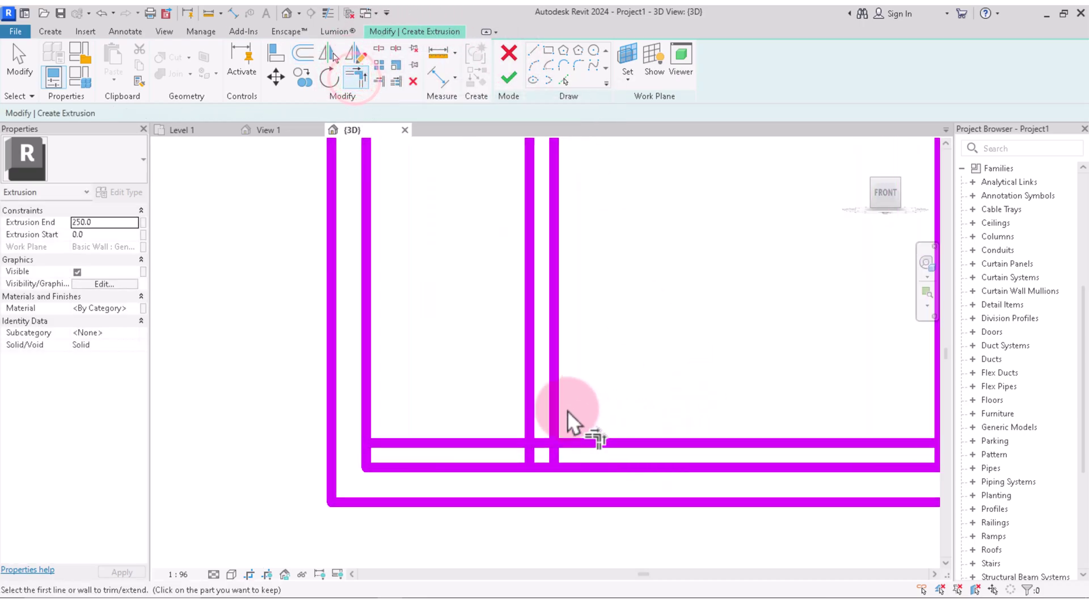
pyautogui.click(556, 401)
pyautogui.click(588, 444)
pyautogui.scroll(-2, 632, 457)
pyautogui.scroll(2, 692, 434)
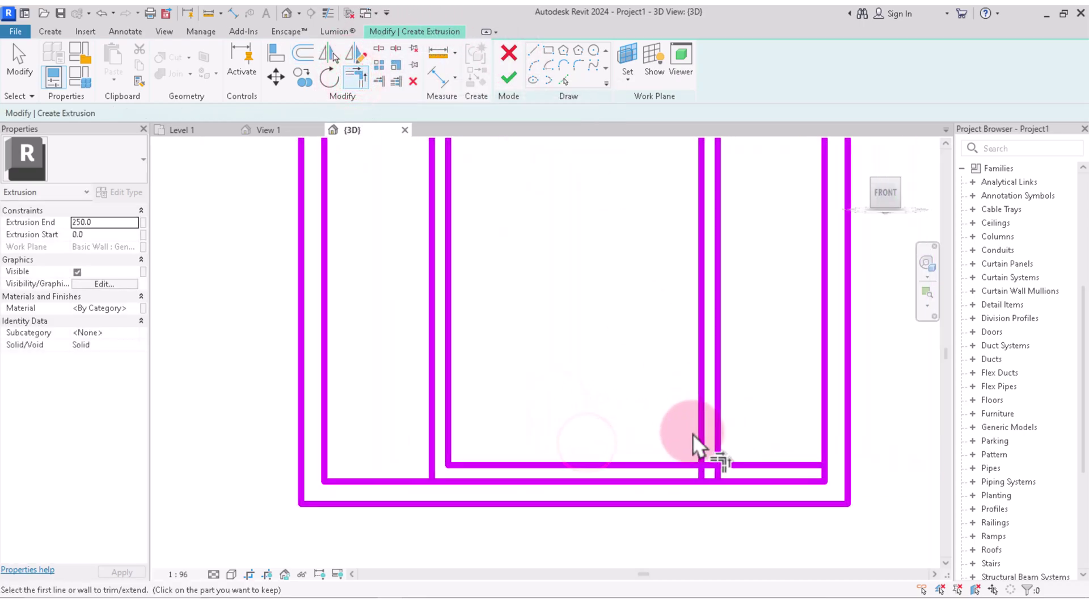
pyautogui.click(702, 439)
pyautogui.click(685, 464)
pyautogui.scroll(-2, 723, 489)
pyautogui.scroll(2, 570, 486)
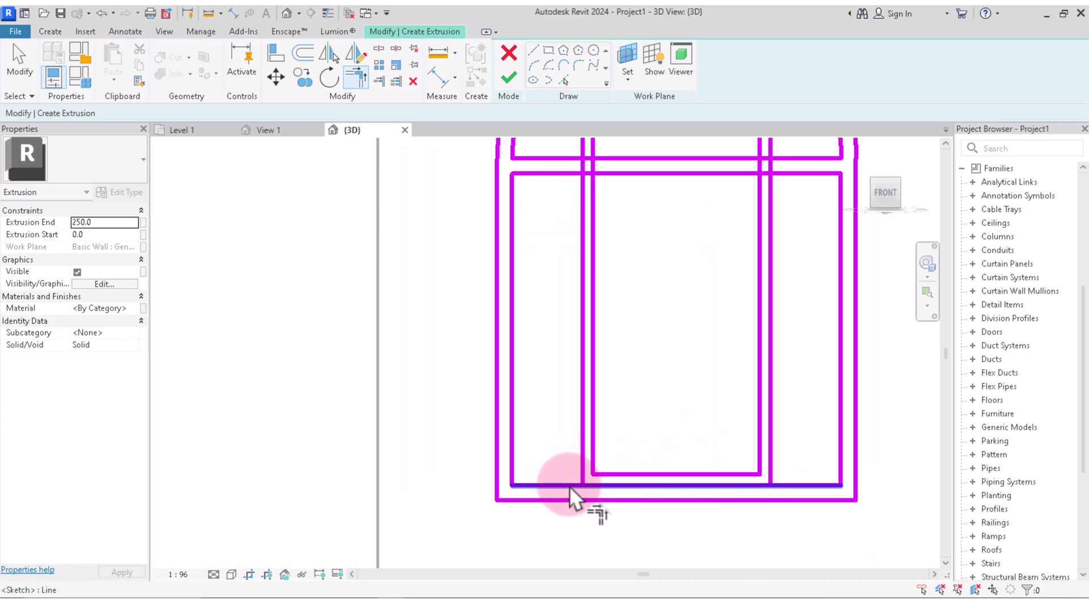
pyautogui.scroll(1, 570, 485)
# Split the bottom line at the mullion and trim its segment back to the vertical line
pyautogui.click(569, 485)
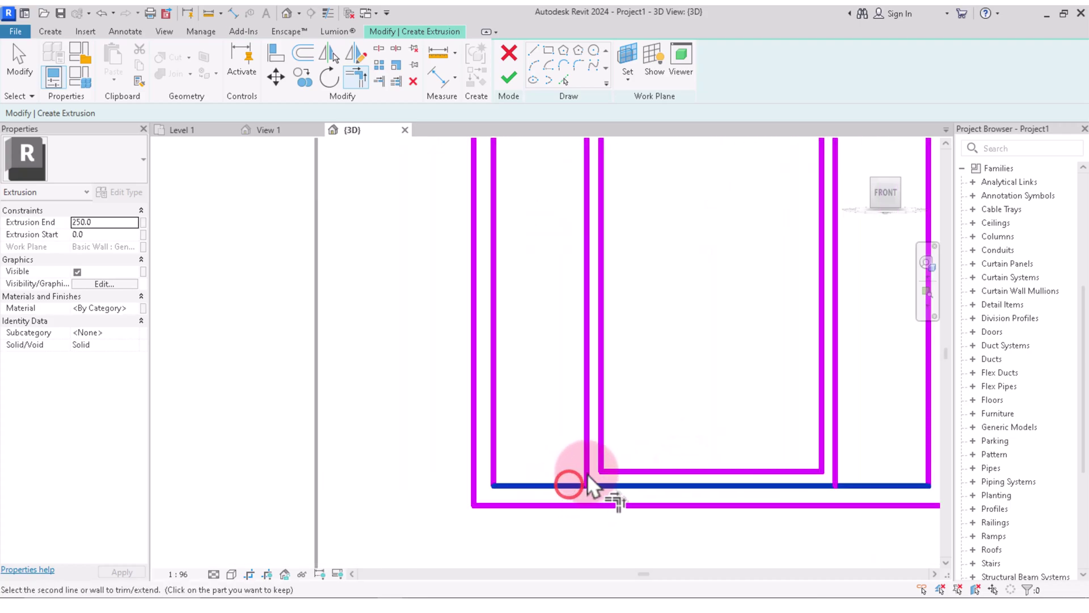
pyautogui.click(384, 49)
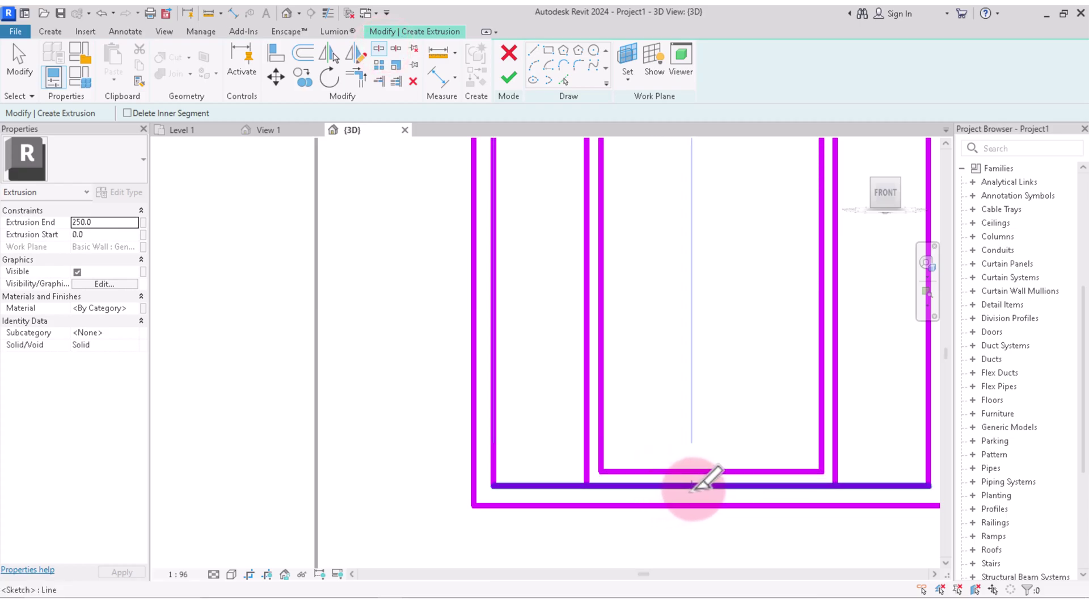
pyautogui.click(692, 486)
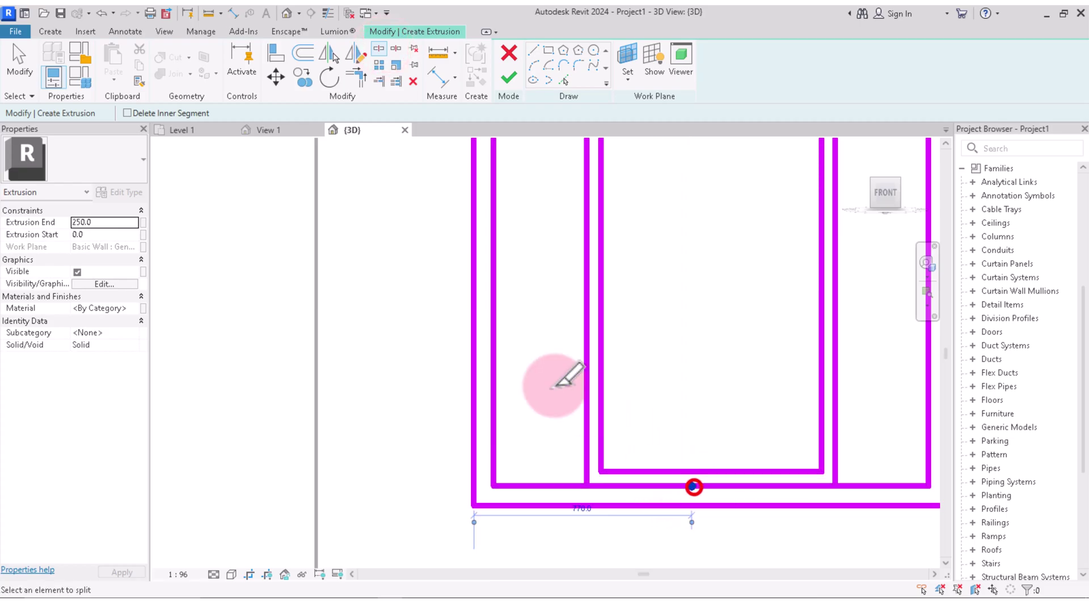
pyautogui.click(363, 77)
pyautogui.click(577, 487)
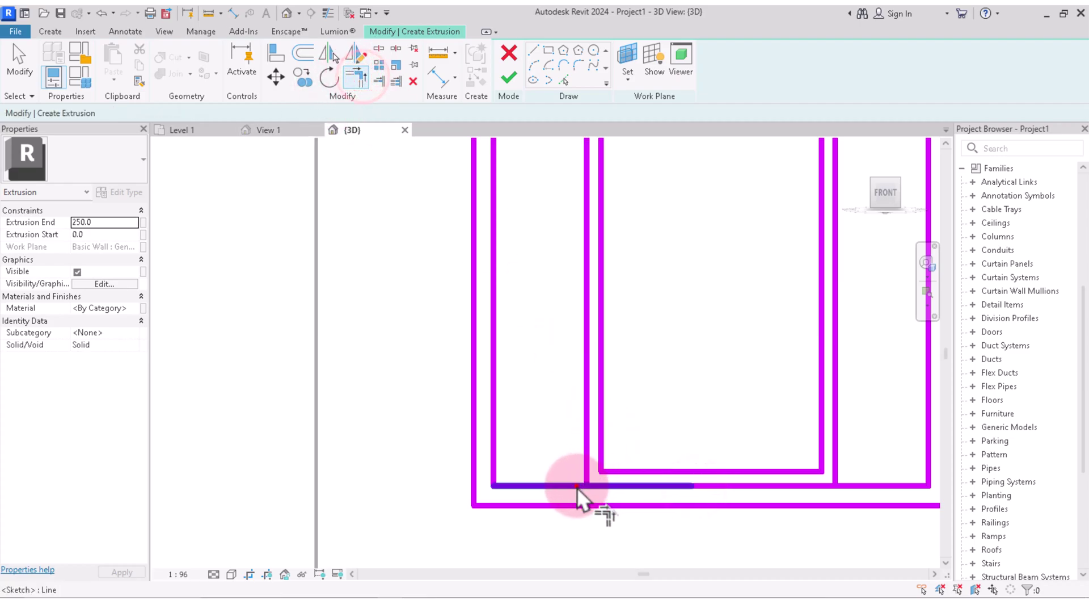
pyautogui.click(584, 460)
pyautogui.scroll(2, 652, 480)
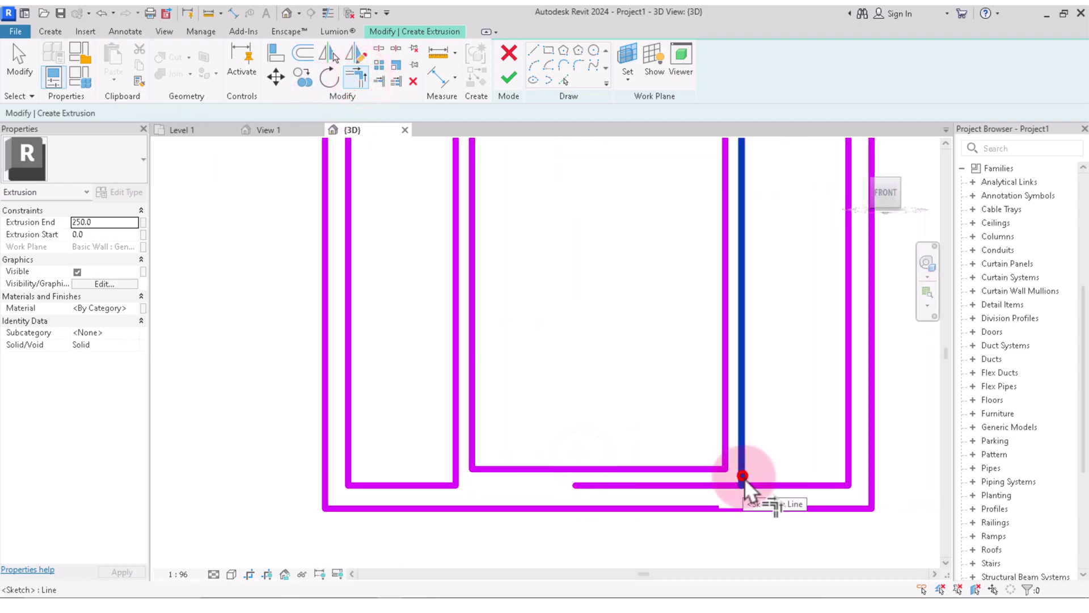
# Split the upper and lower transom lines where they meet the mullions
pyautogui.click(745, 480)
pyautogui.scroll(-3, 591, 498)
pyautogui.scroll(-3, 700, 511)
pyautogui.scroll(2, 688, 413)
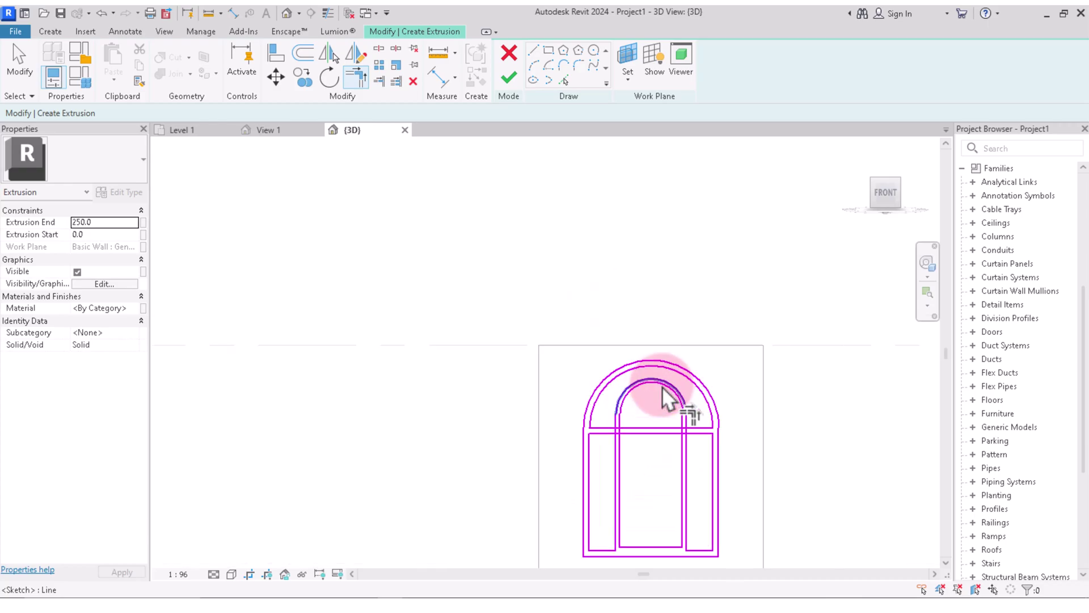
pyautogui.scroll(2, 630, 397)
pyautogui.scroll(2, 567, 472)
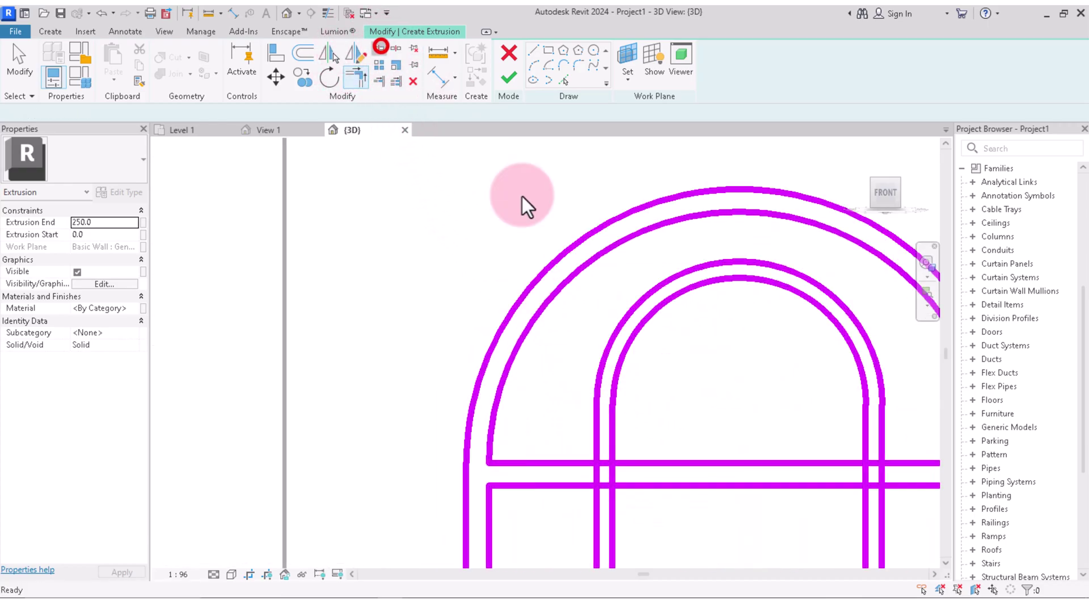
pyautogui.scroll(3, 590, 457)
pyautogui.click(604, 451)
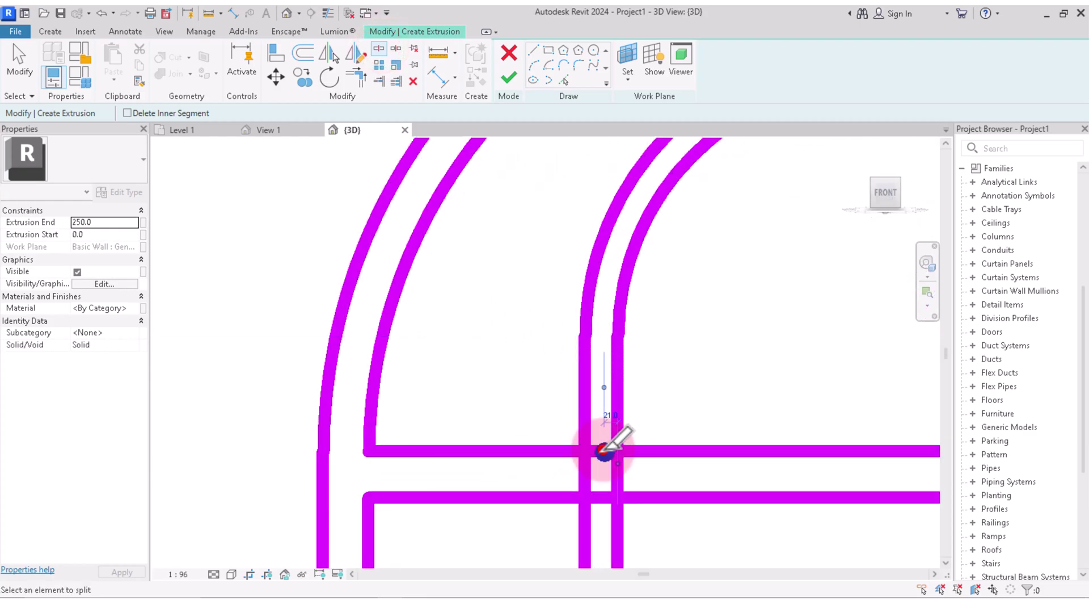
pyautogui.click(601, 498)
pyautogui.scroll(-3, 697, 447)
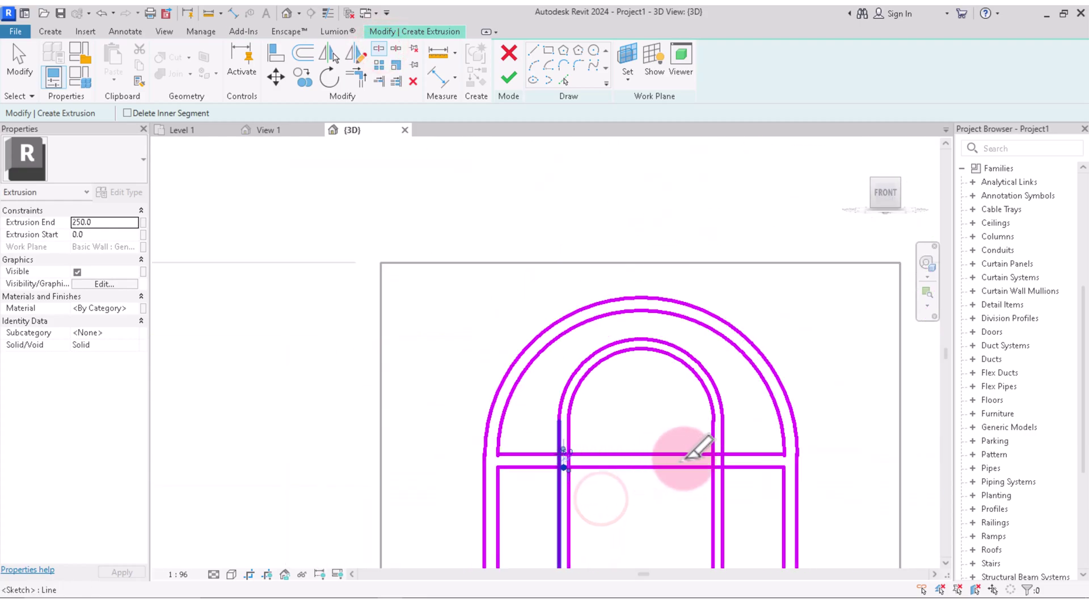
pyautogui.scroll(2, 699, 446)
pyautogui.scroll(3, 658, 449)
pyautogui.click(636, 454)
pyautogui.scroll(-3, 636, 454)
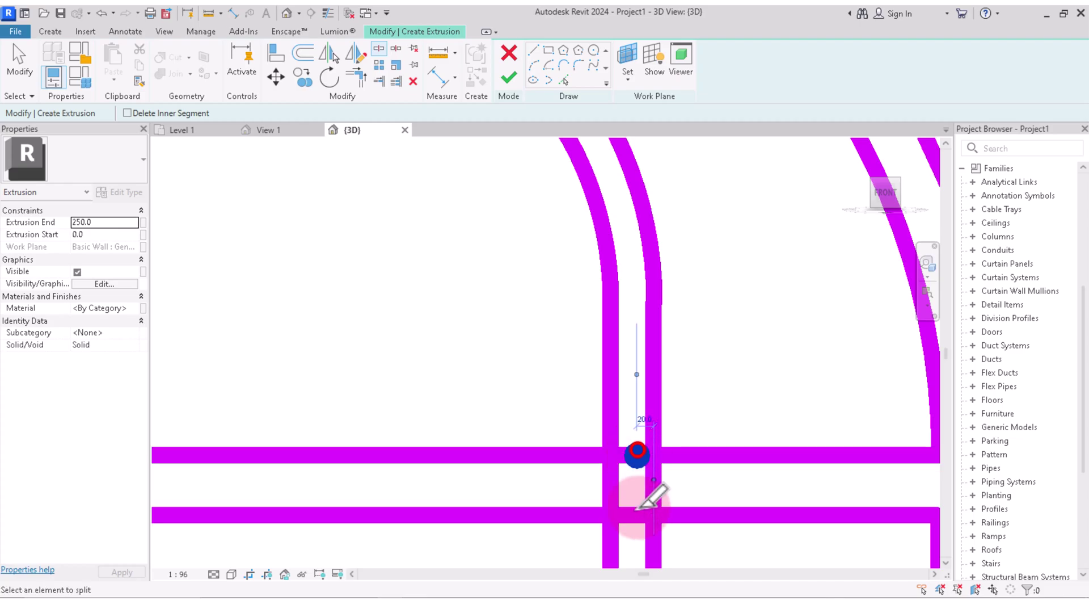
pyautogui.scroll(-2, 656, 445)
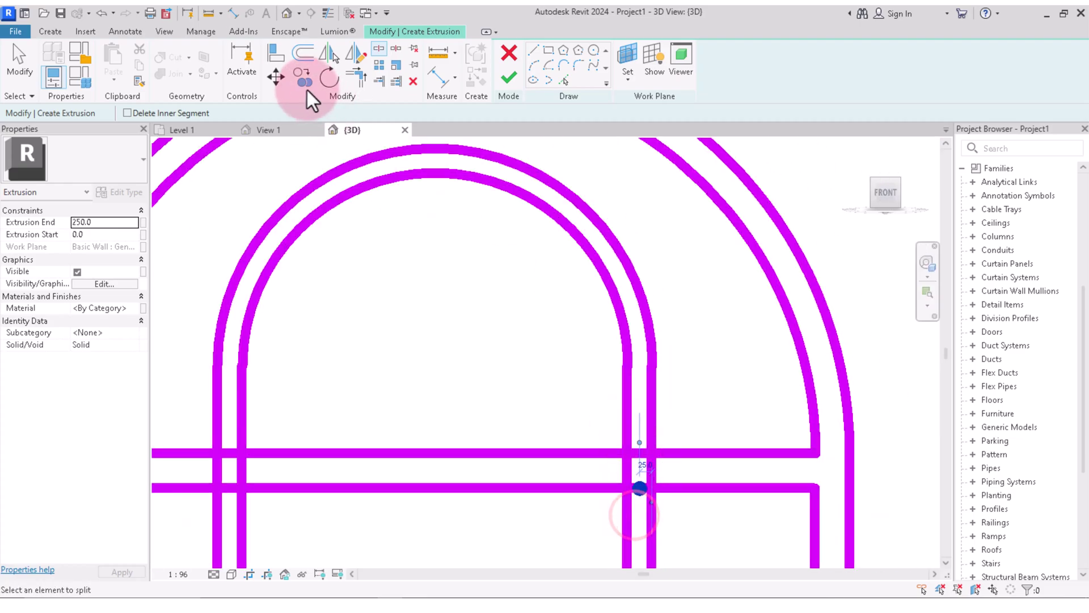
# Trim the upper horizontal line and vertical line into a corner
pyautogui.click(357, 82)
pyautogui.click(611, 452)
pyautogui.click(625, 435)
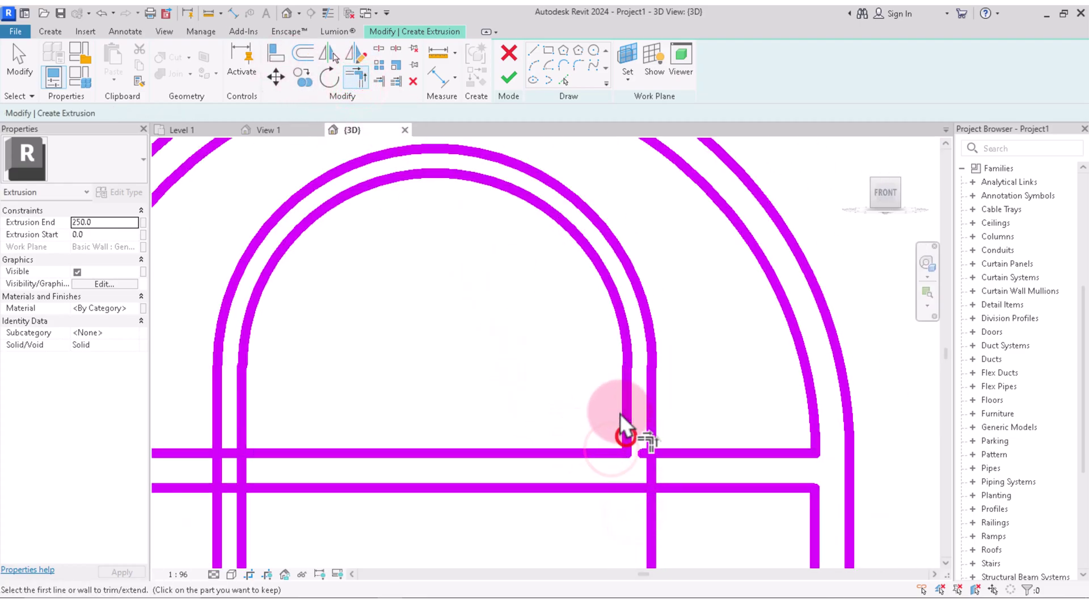
pyautogui.scroll(-3, 620, 420)
pyautogui.scroll(-2, 624, 415)
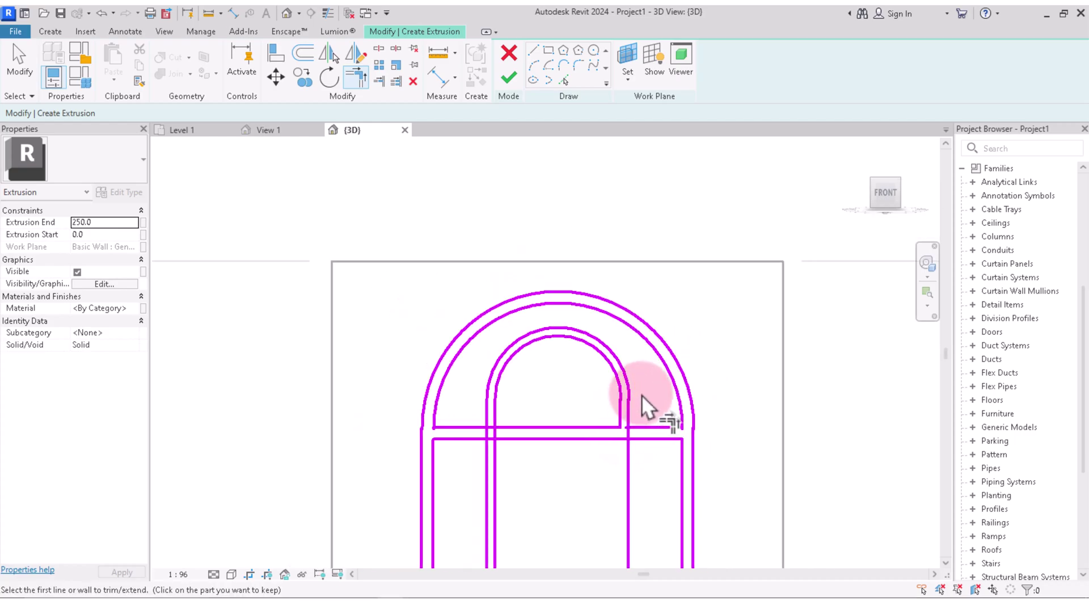
pyautogui.scroll(3, 642, 394)
pyautogui.scroll(-2, 644, 453)
pyautogui.scroll(2, 635, 429)
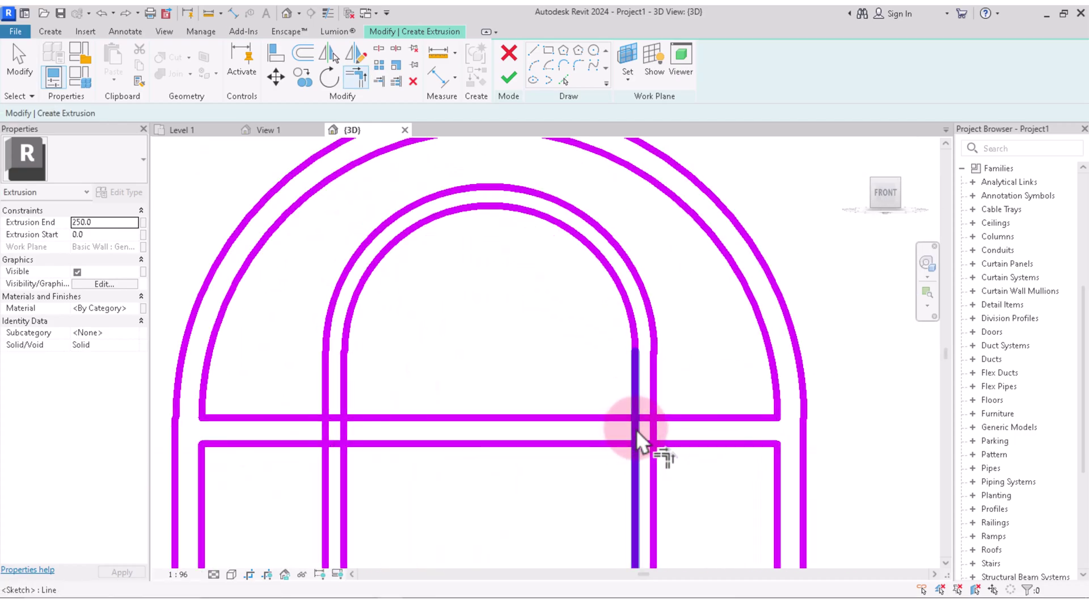
# Split the left and right vertical lines at the transom lines
pyautogui.click(379, 49)
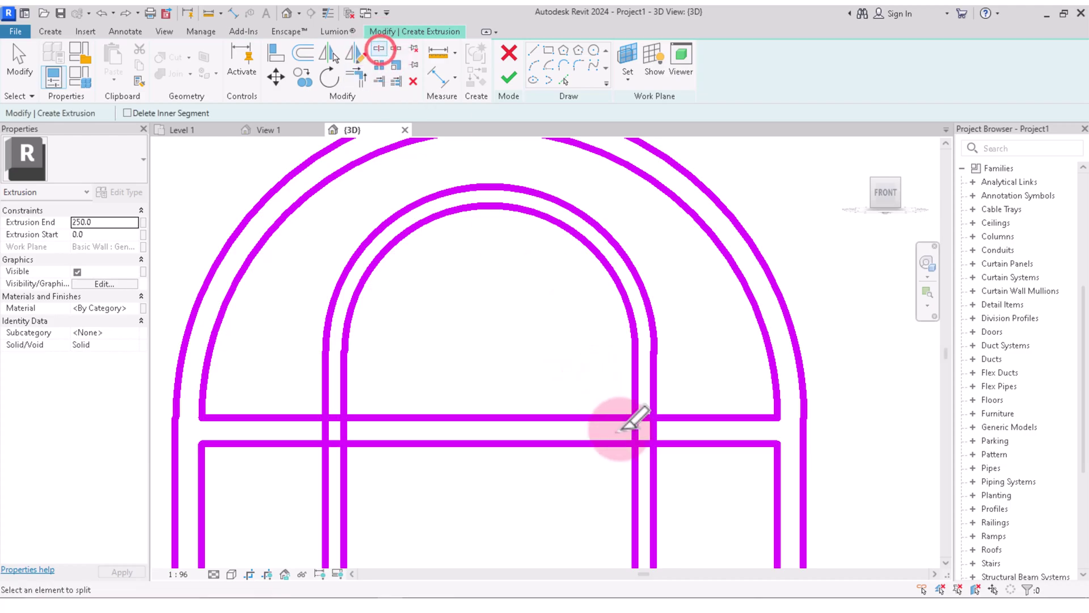
pyautogui.click(635, 426)
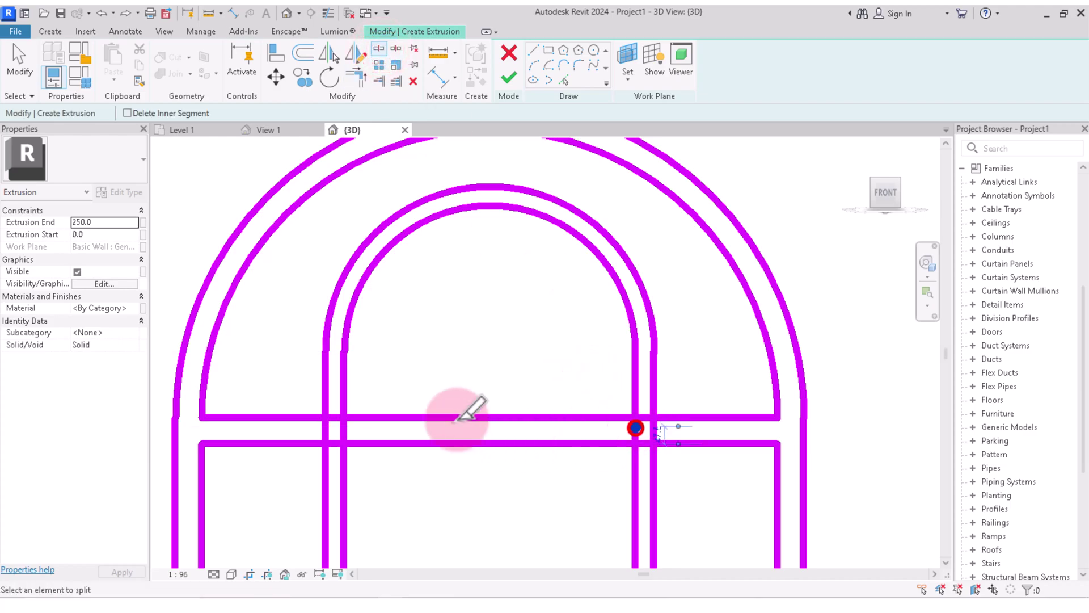
pyautogui.click(344, 426)
pyautogui.scroll(1, 388, 391)
pyautogui.scroll(1, 378, 397)
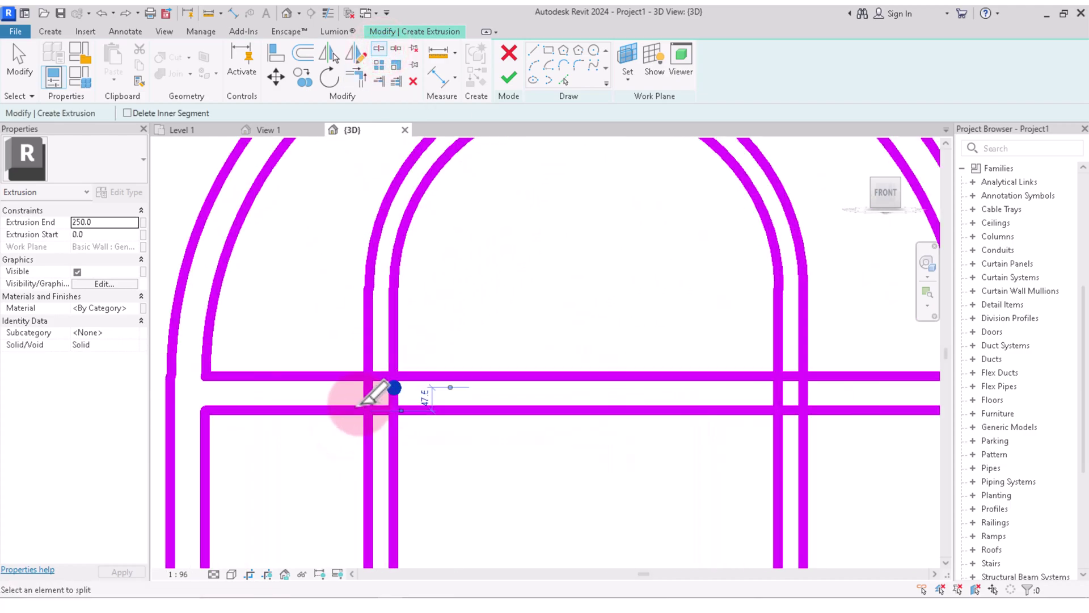
pyautogui.scroll(-1, 567, 374)
pyautogui.scroll(2, 732, 397)
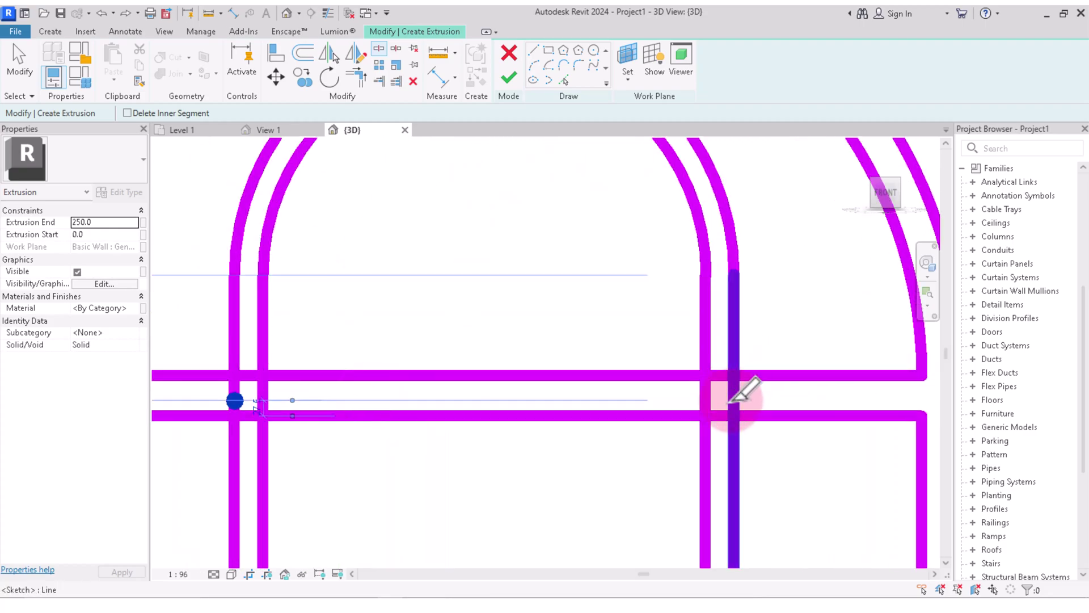
pyautogui.click(734, 389)
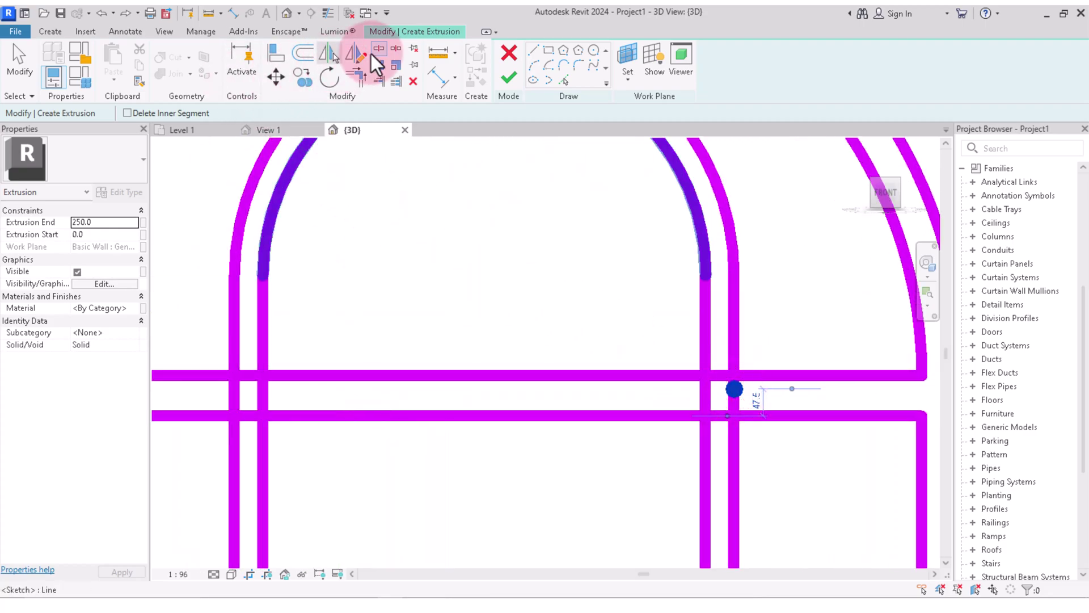
# Trim the right and left upper horizontal segments into corners with the verticals
pyautogui.click(360, 73)
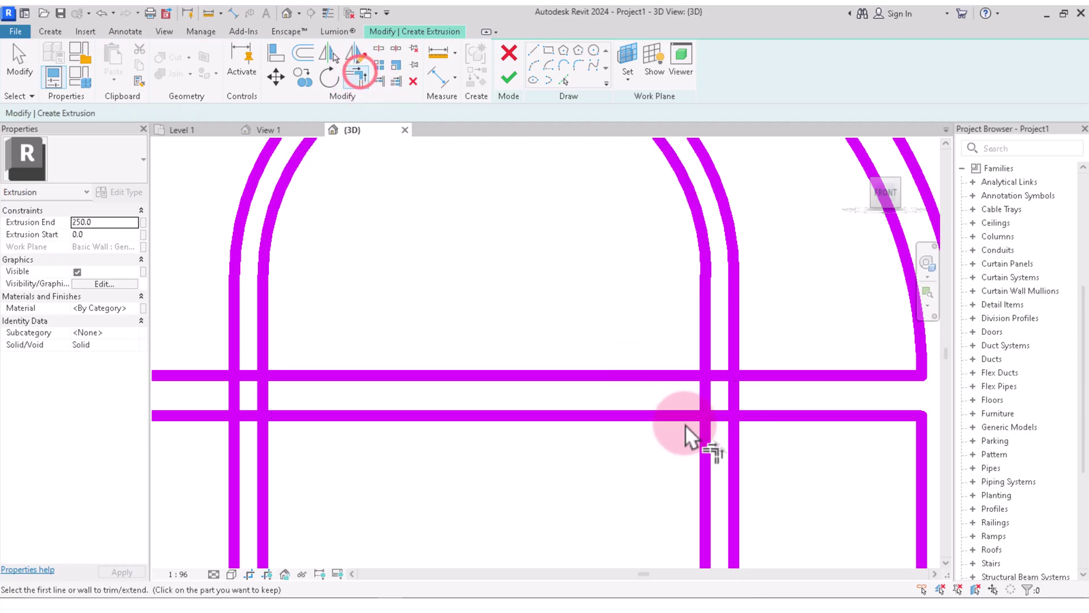
pyautogui.scroll(-2, 686, 424)
pyautogui.click(670, 393)
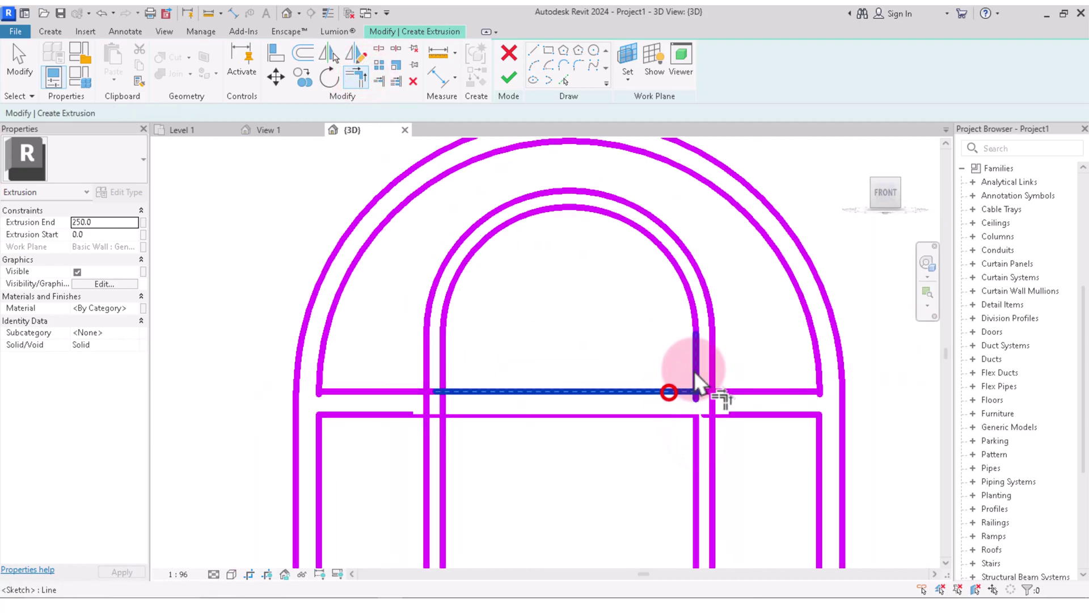
pyautogui.click(693, 370)
pyautogui.scroll(-1, 643, 380)
pyautogui.scroll(1, 509, 370)
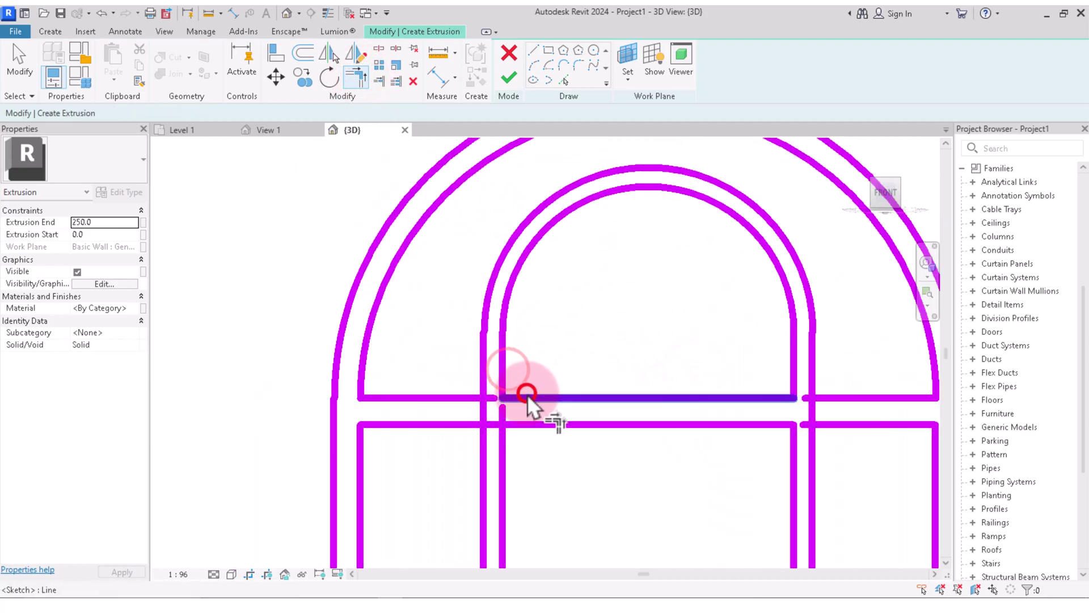
pyautogui.scroll(1, 485, 394)
pyautogui.scroll(-2, 486, 405)
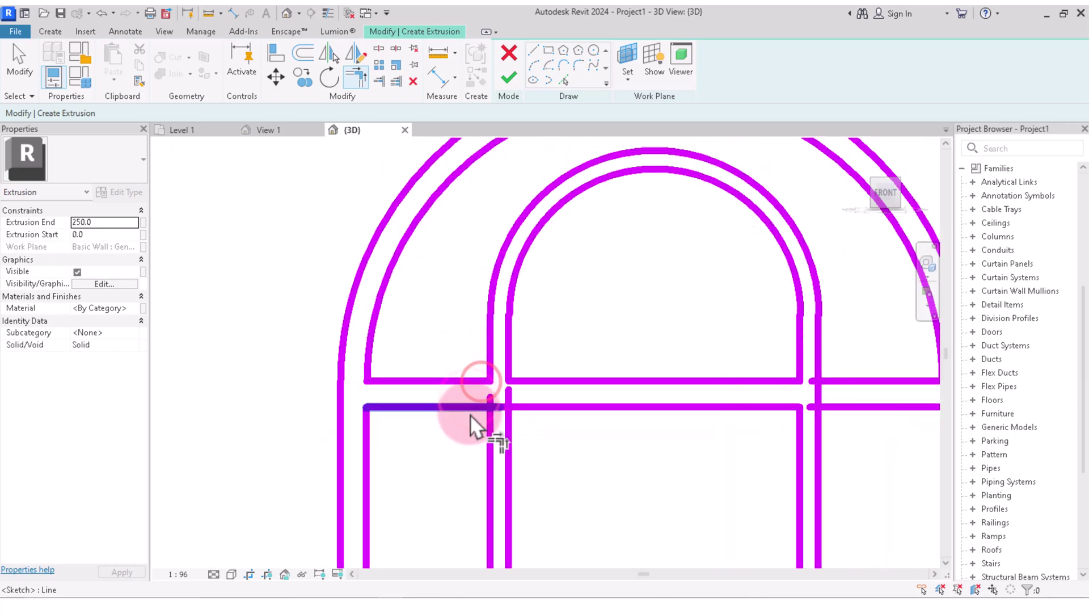
pyautogui.click(470, 413)
pyautogui.click(491, 428)
pyautogui.scroll(-2, 493, 423)
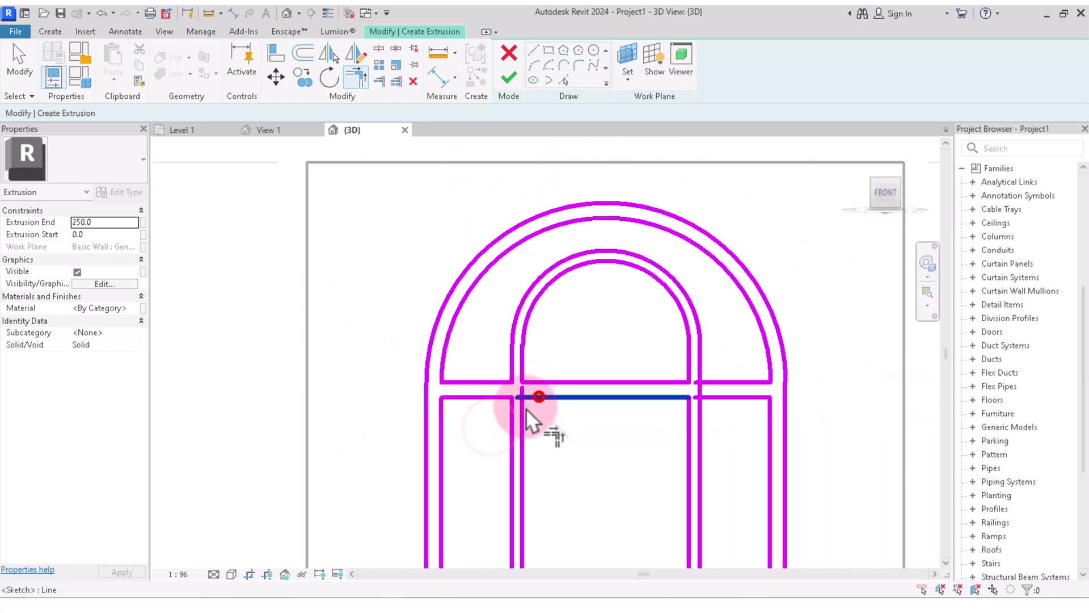
pyautogui.scroll(1, 611, 406)
pyautogui.scroll(2, 574, 396)
# Trim the left and right middle horizontal lines into corners at the mullion
pyautogui.click(574, 396)
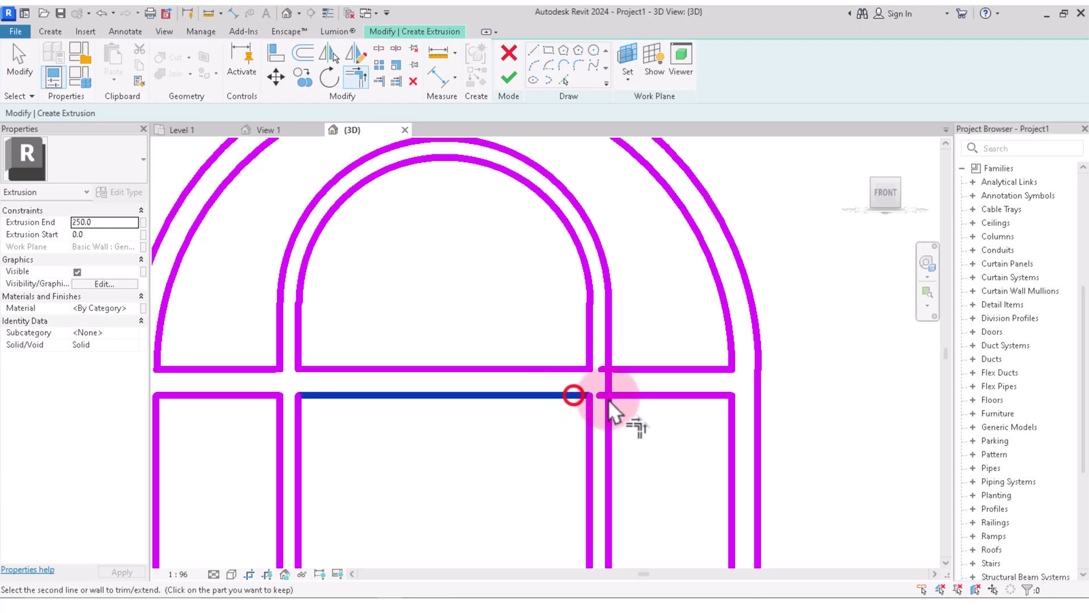
pyautogui.click(588, 425)
pyautogui.click(632, 399)
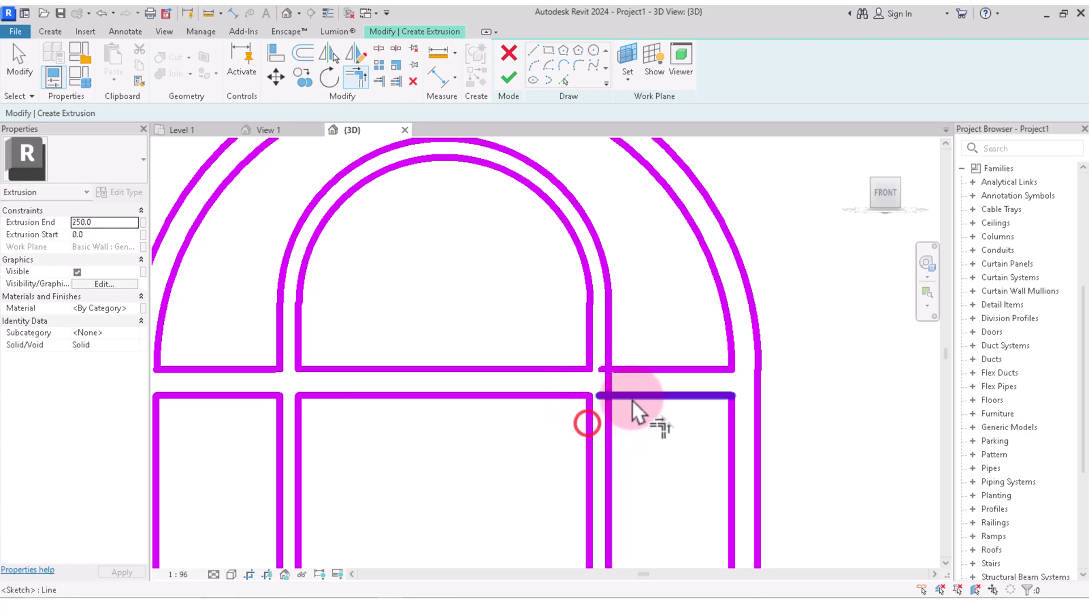
pyautogui.click(604, 424)
pyautogui.click(612, 352)
pyautogui.scroll(-5, 693, 365)
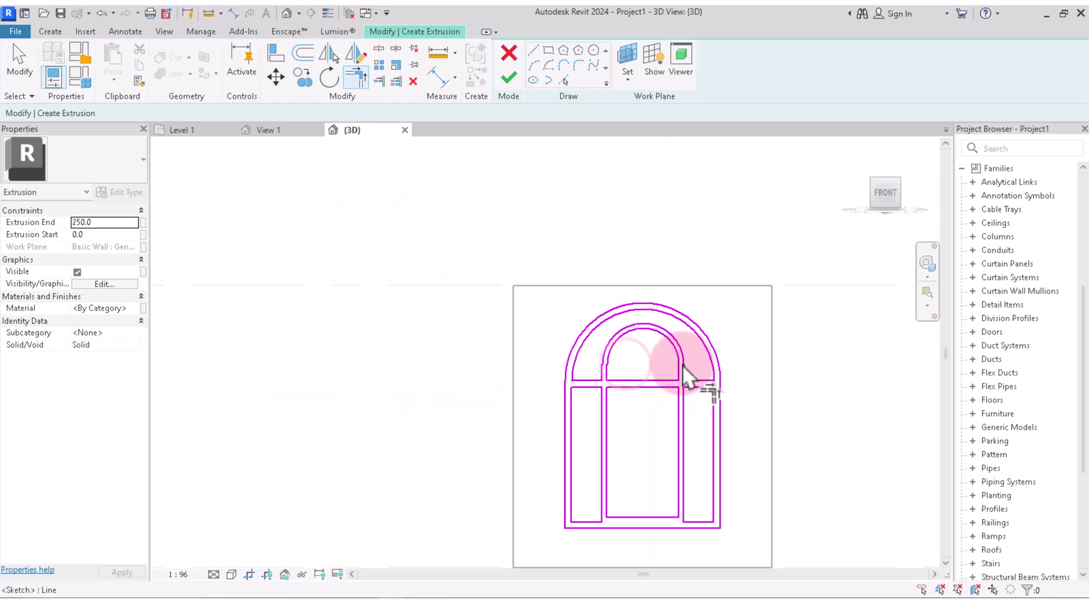
pyautogui.scroll(3, 622, 347)
pyautogui.scroll(-3, 646, 352)
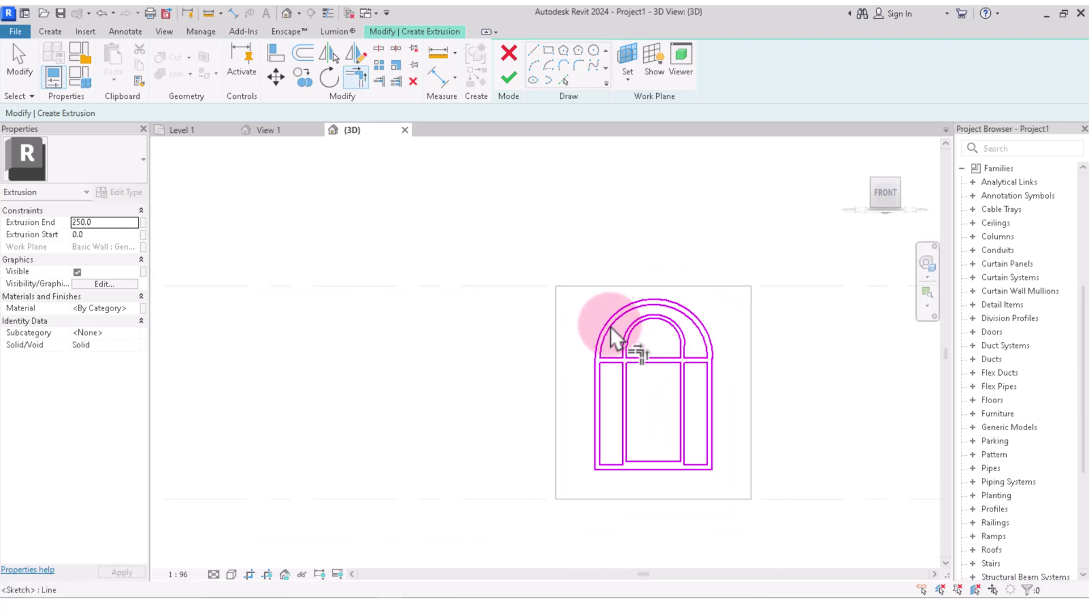
pyautogui.scroll(3, 615, 340)
pyautogui.scroll(-2, 652, 374)
pyautogui.scroll(-1, 647, 397)
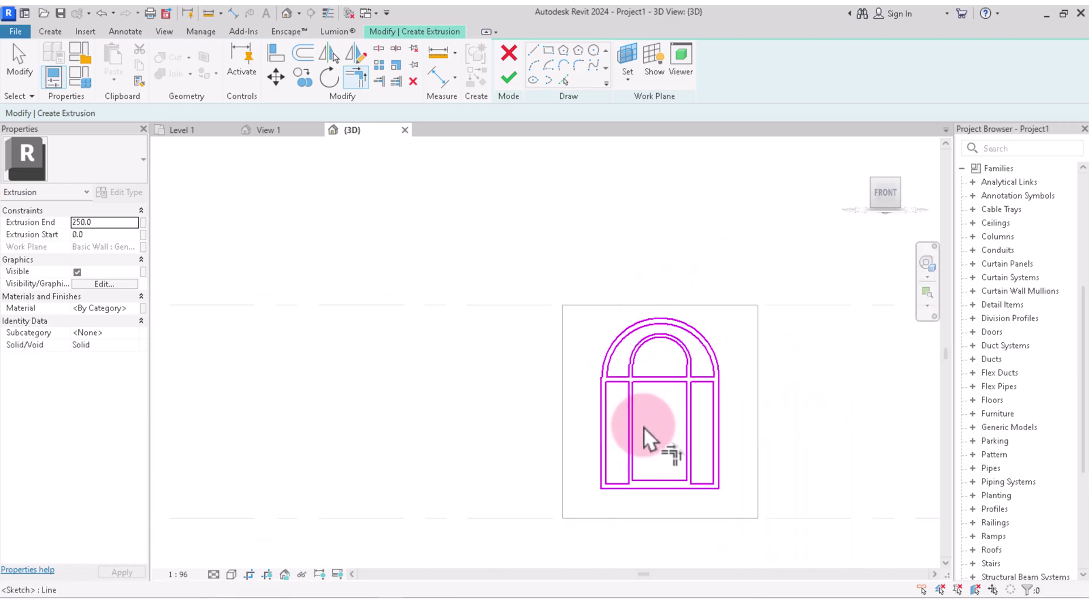
pyautogui.scroll(-1, 643, 415)
pyautogui.scroll(2, 659, 398)
pyautogui.scroll(1, 660, 347)
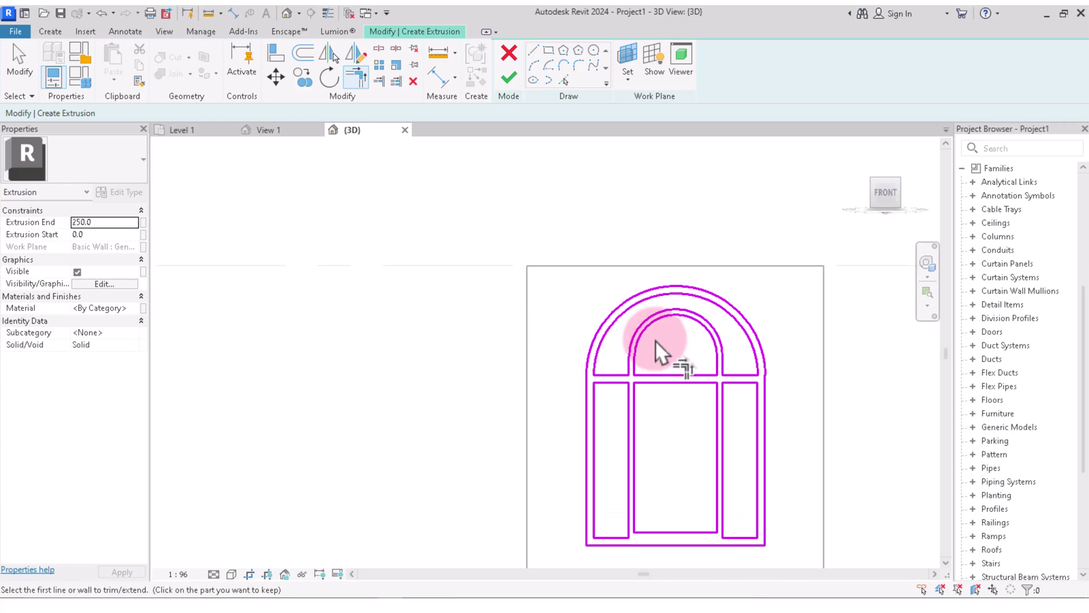
pyautogui.scroll(1, 658, 340)
pyautogui.scroll(-2, 676, 369)
pyautogui.scroll(2, 659, 346)
pyautogui.scroll(1, 642, 298)
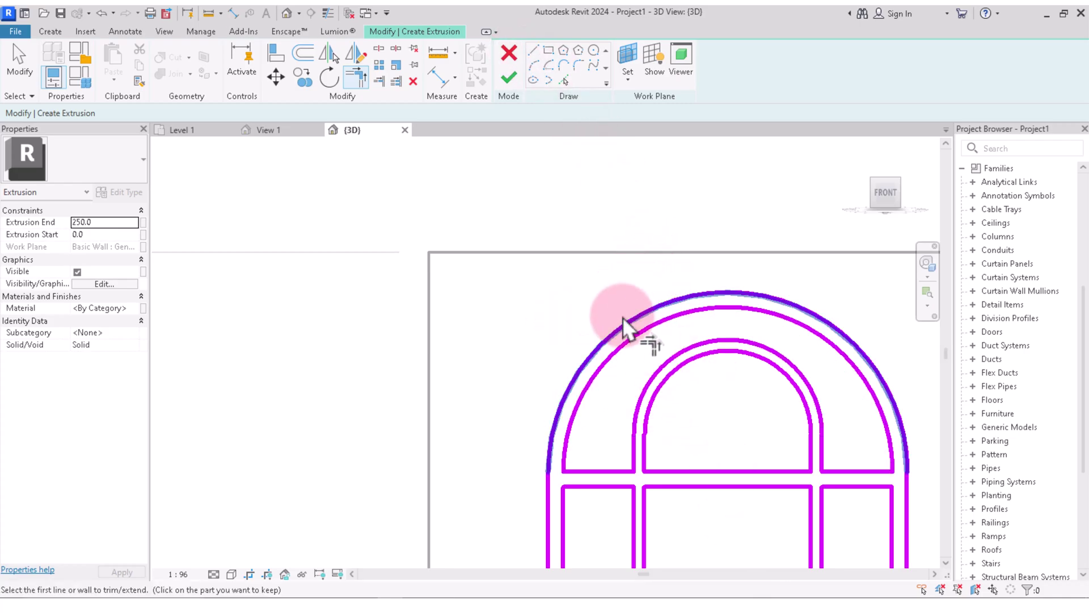
# Draw a single diagonal line from the transom midpoint up-left past the arch at about 131°
pyautogui.click(534, 50)
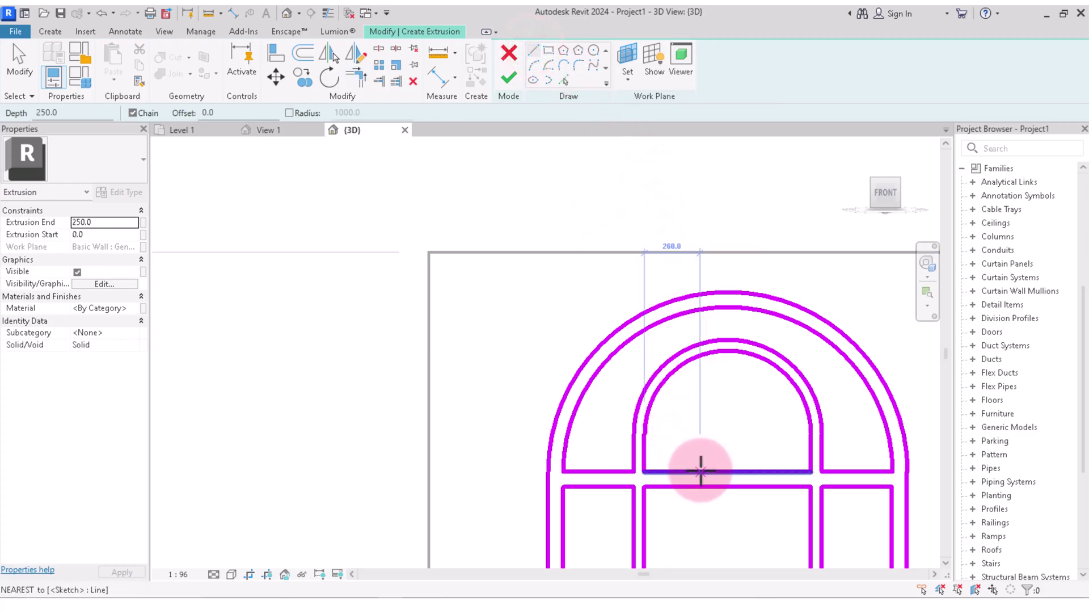
pyautogui.click(709, 471)
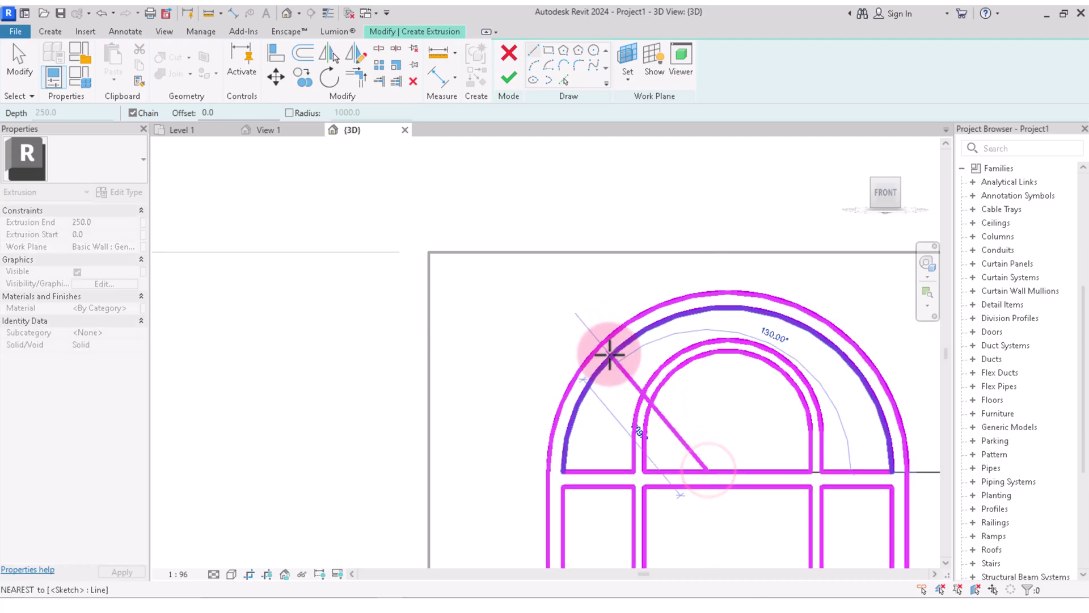
pyautogui.scroll(2, 608, 352)
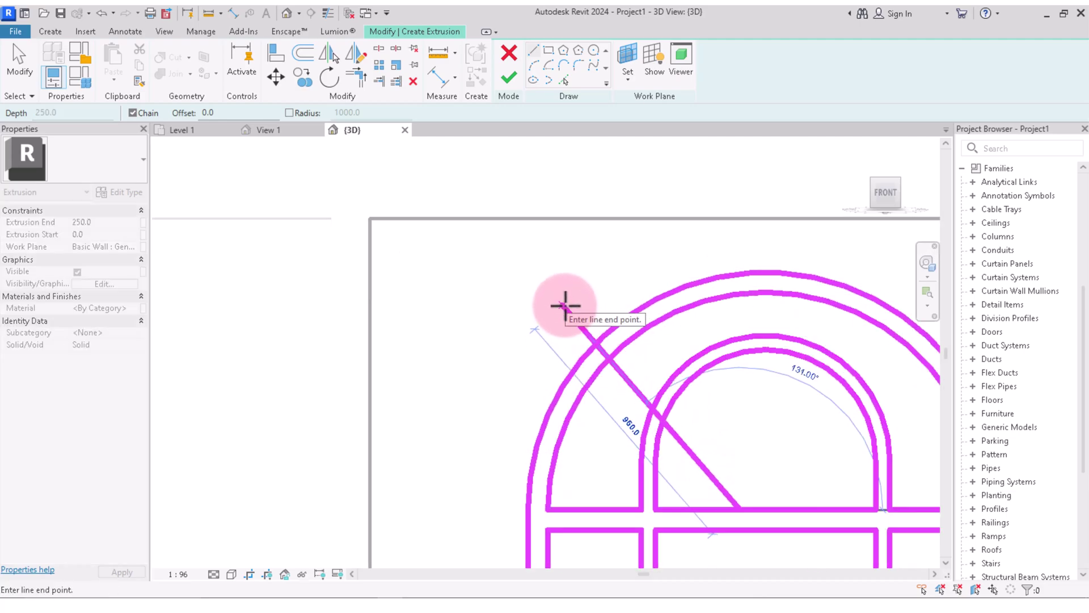
pyautogui.click(567, 306)
pyautogui.rightClick(642, 253)
pyautogui.click(644, 255)
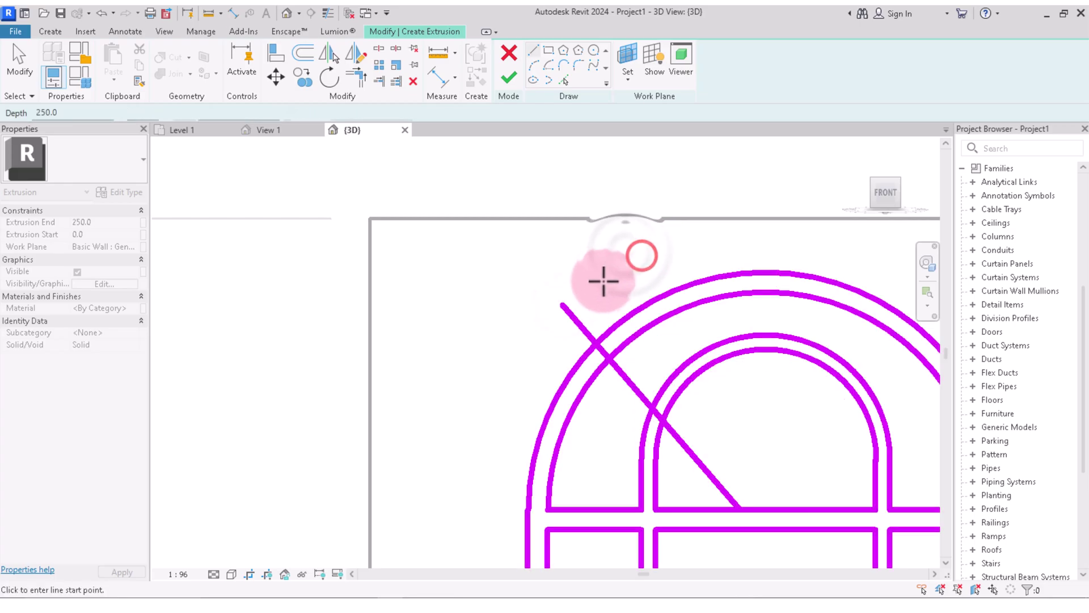
pyautogui.scroll(-2, 601, 277)
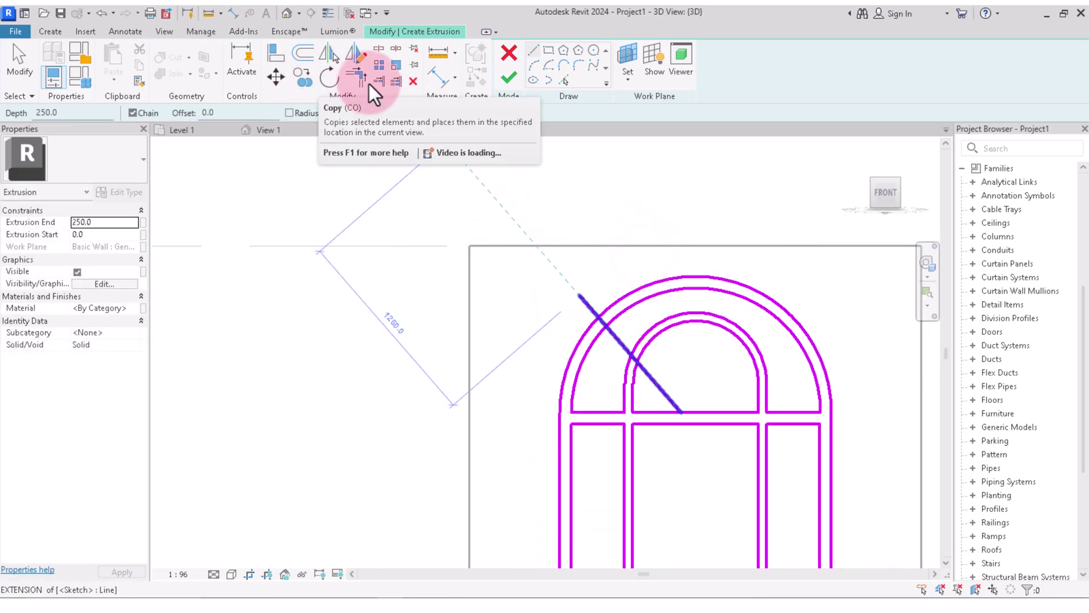
# Make two parallel offset copies of the diagonal sketch line, then cancel the offset
pyautogui.click(311, 53)
pyautogui.scroll(2, 598, 307)
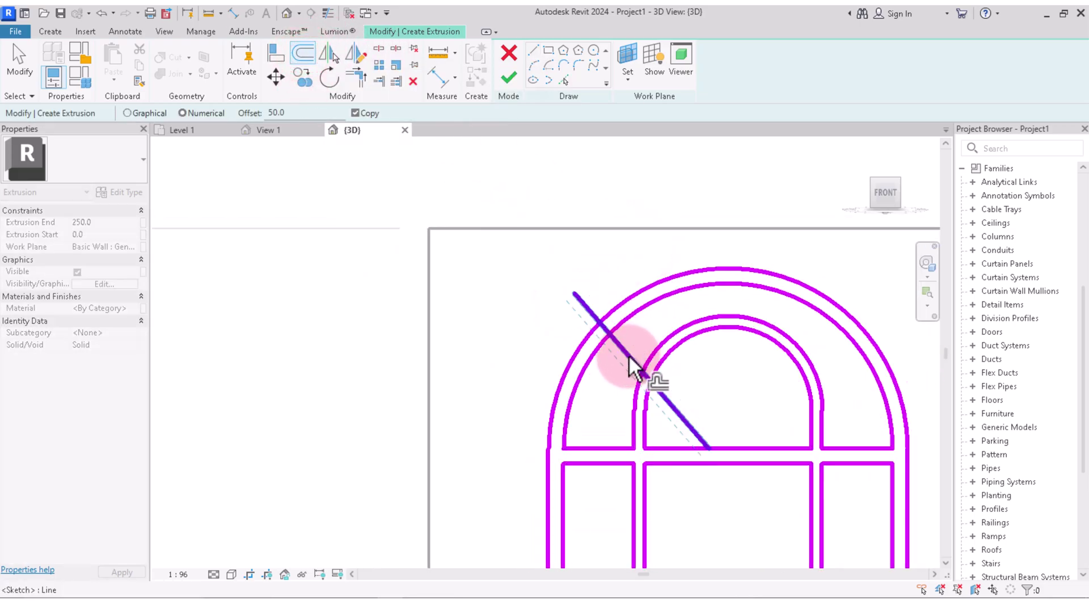
pyautogui.click(629, 355)
pyautogui.scroll(-1, 651, 339)
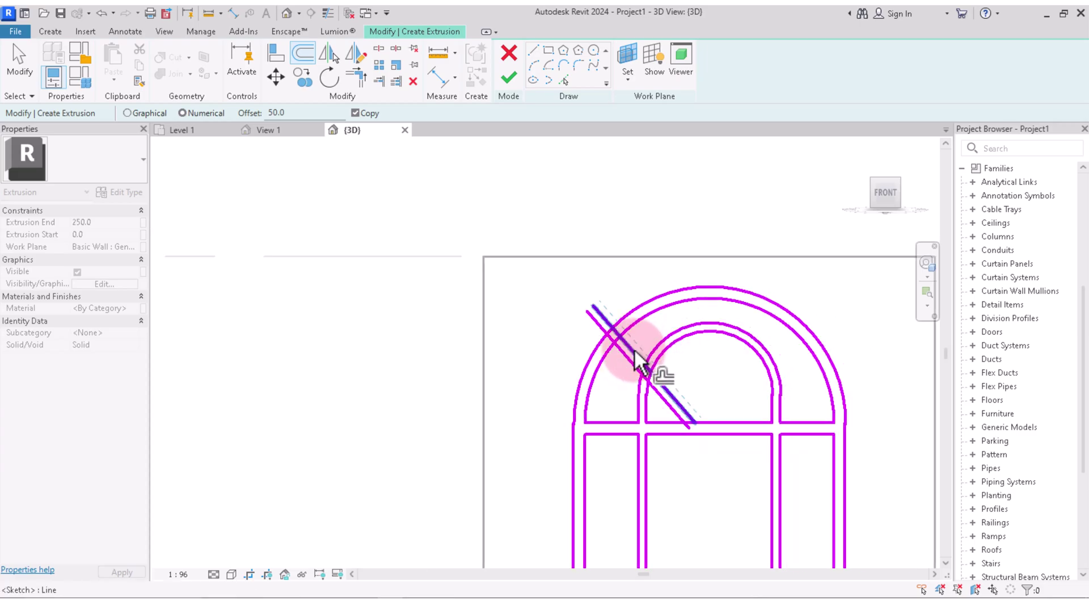
pyautogui.click(635, 348)
pyautogui.rightClick(645, 278)
pyautogui.click(658, 282)
# Delete the extra outermost offset diagonal line
pyautogui.scroll(3, 587, 341)
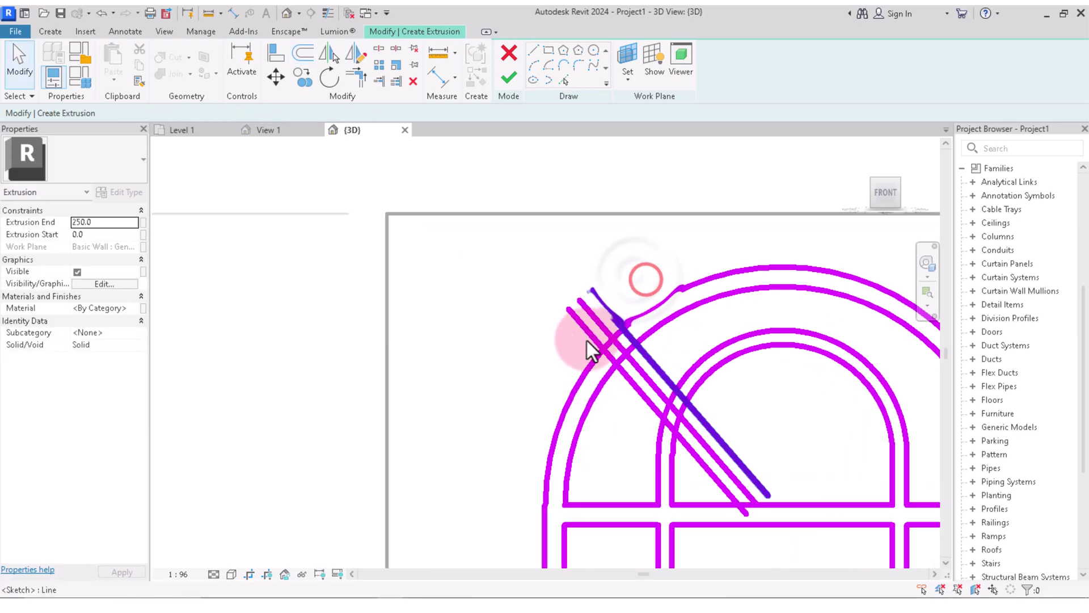
pyautogui.scroll(1, 586, 341)
pyautogui.rightClick(577, 332)
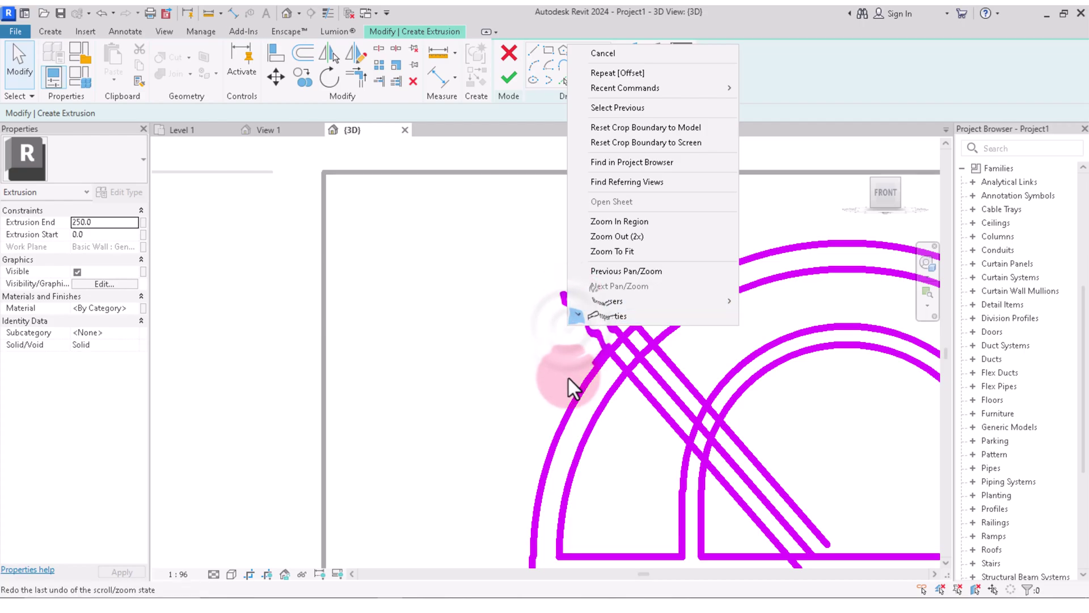
pyautogui.click(569, 378)
pyautogui.click(580, 337)
pyautogui.press('Delete')
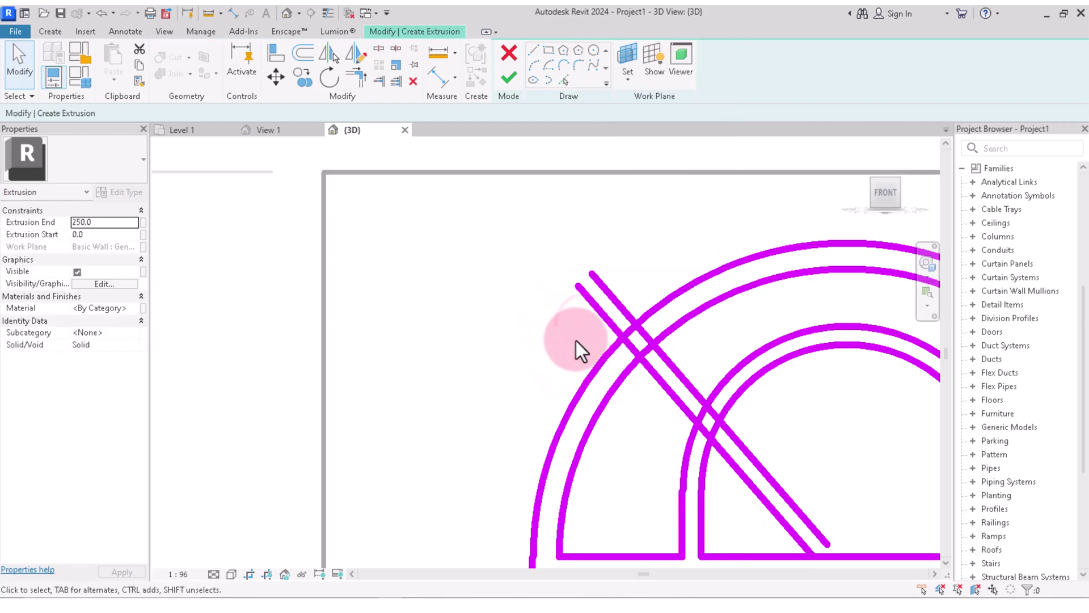
# Extend the inner diagonal's lower end down onto the transom line
pyautogui.scroll(-2, 577, 340)
pyautogui.scroll(-1, 614, 371)
pyautogui.scroll(4, 655, 406)
pyautogui.click(655, 406)
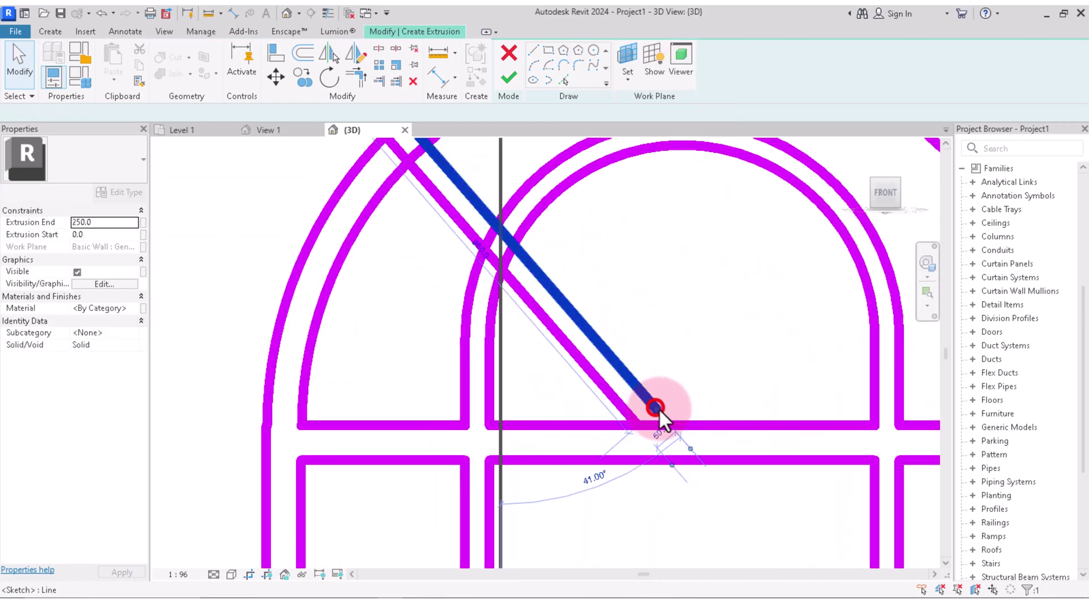
pyautogui.scroll(2, 657, 408)
pyautogui.moveTo(653, 411); pyautogui.dragTo(675, 431)
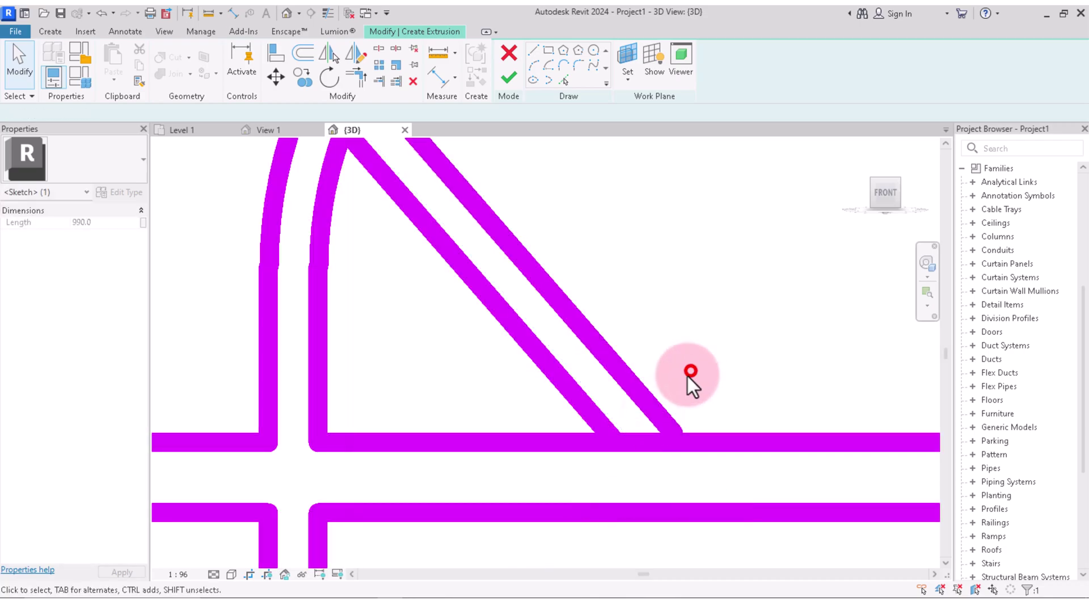
pyautogui.click(691, 372)
# Window-select both parallel diagonal lines together
pyautogui.scroll(-2, 648, 410)
pyautogui.scroll(-1, 648, 412)
pyautogui.scroll(-1, 613, 340)
pyautogui.scroll(4, 574, 292)
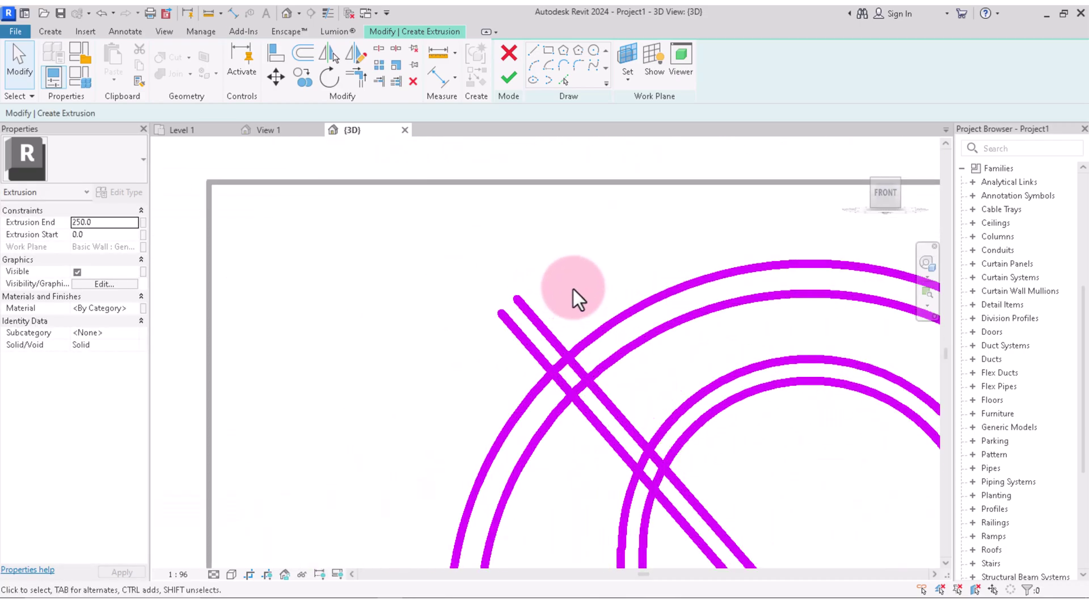
pyautogui.moveTo(577, 291); pyautogui.dragTo(479, 319)
pyautogui.scroll(-2, 525, 284)
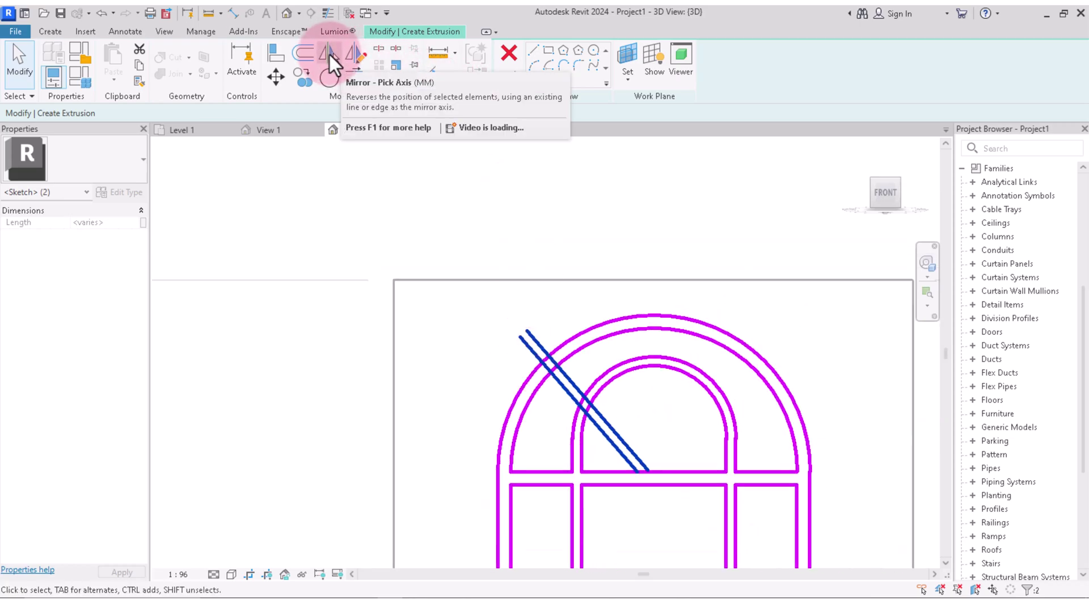
pyautogui.moveTo(330, 54)
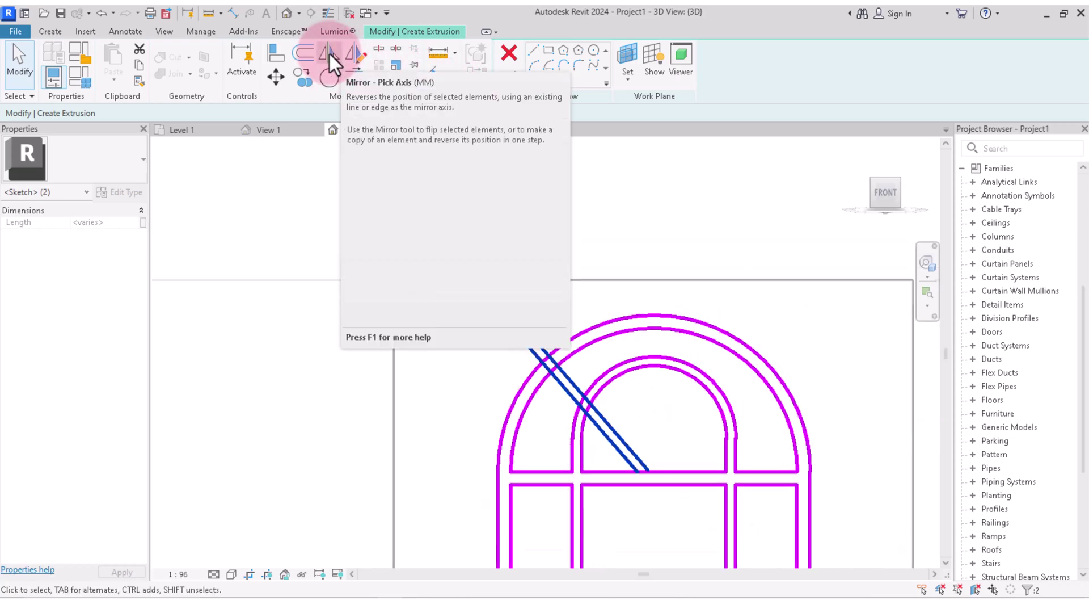
# Mirror both diagonals to the right across a vertical axis drawn through the arch centre
pyautogui.click(352, 54)
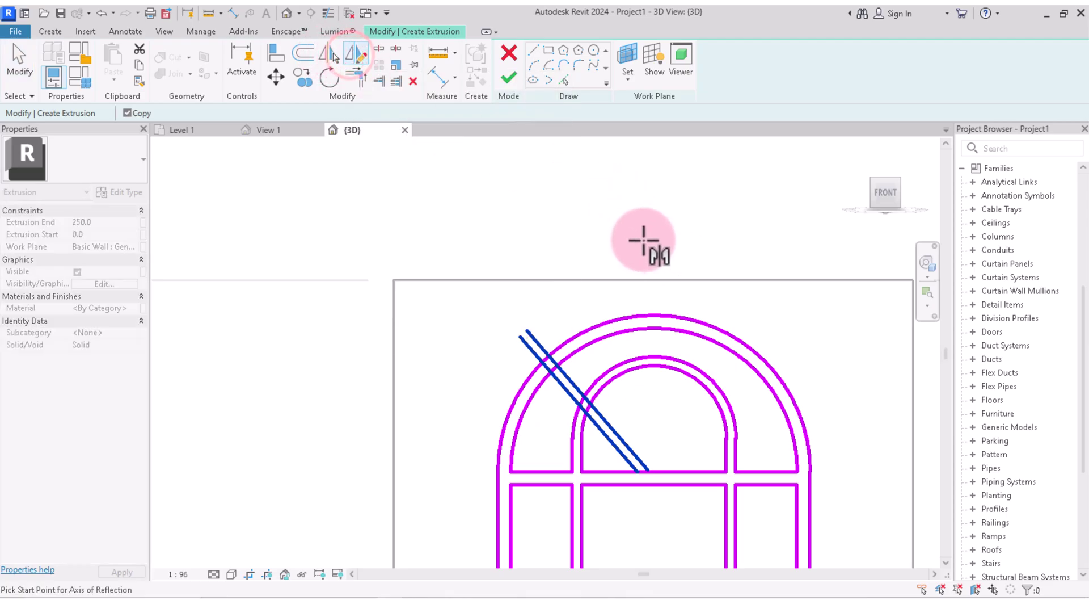
pyautogui.click(644, 235)
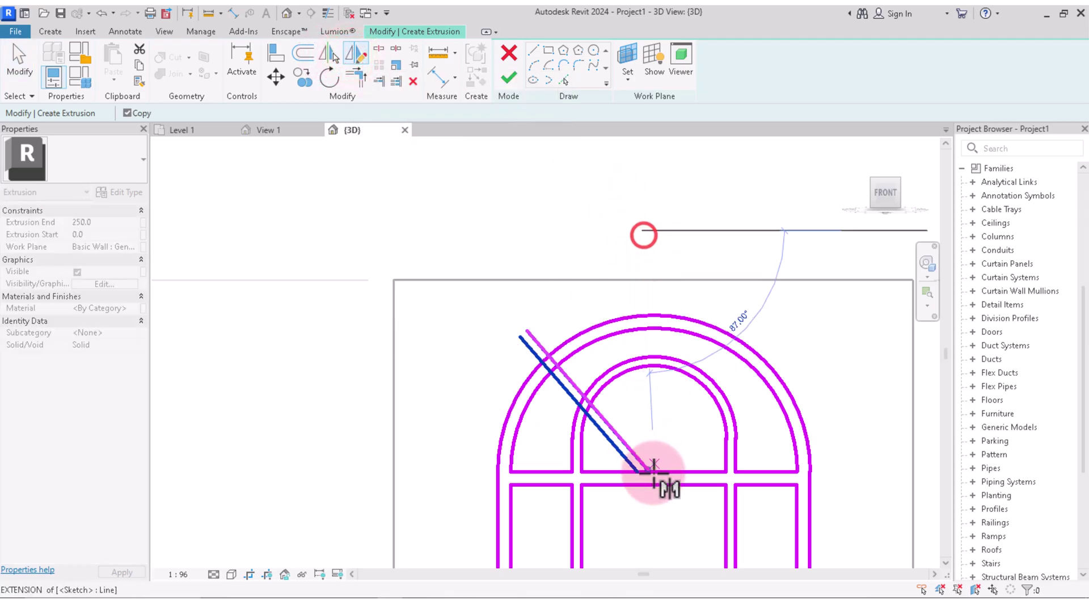
pyautogui.click(652, 474)
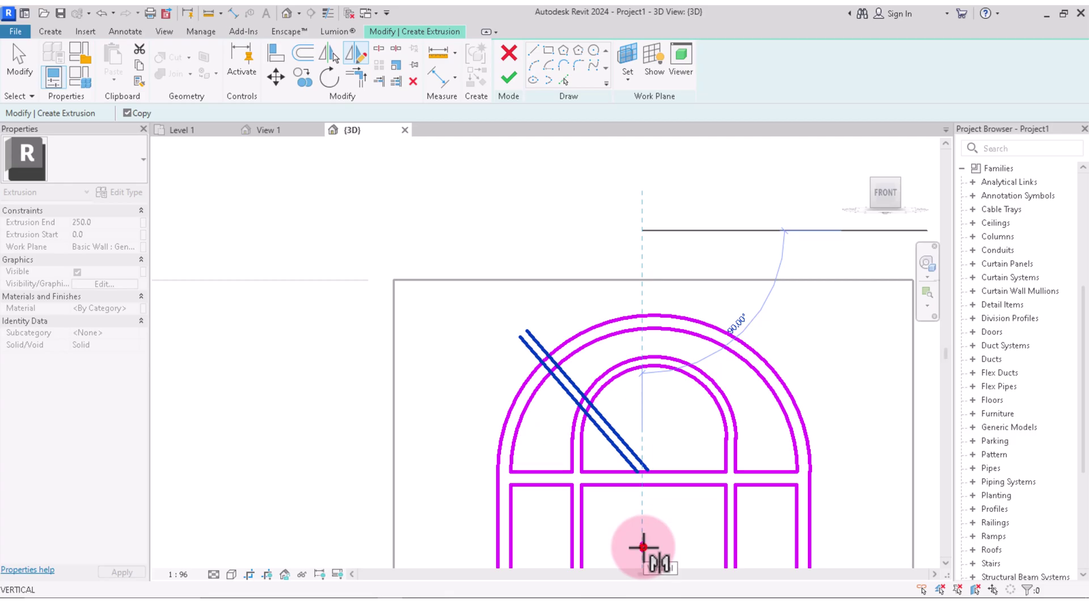
pyautogui.click(643, 546)
pyautogui.scroll(-2, 684, 299)
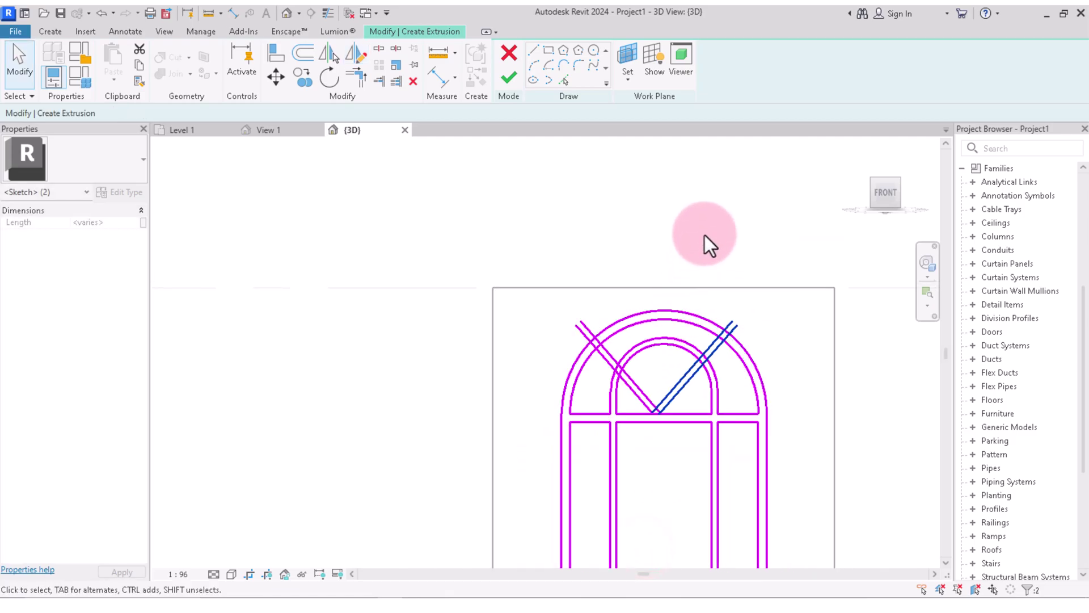
# Select the mirrored right-hand diagonal pair and nudge it right with the arrow keys
pyautogui.click(705, 235)
pyautogui.scroll(-2, 665, 397)
pyautogui.scroll(4, 679, 396)
pyautogui.scroll(2, 698, 417)
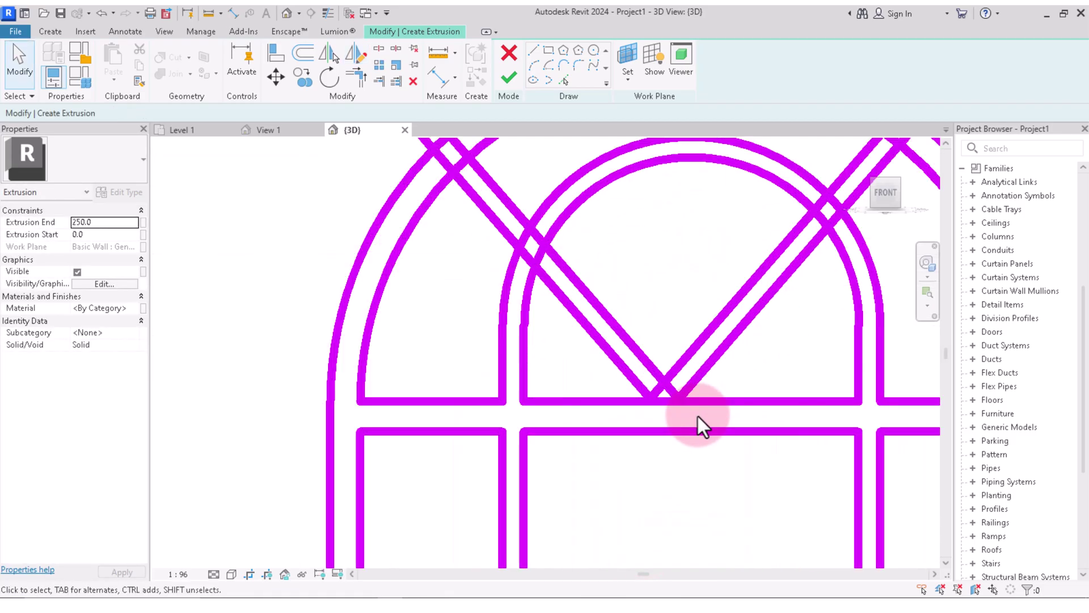
pyautogui.moveTo(741, 366); pyautogui.dragTo(697, 315)
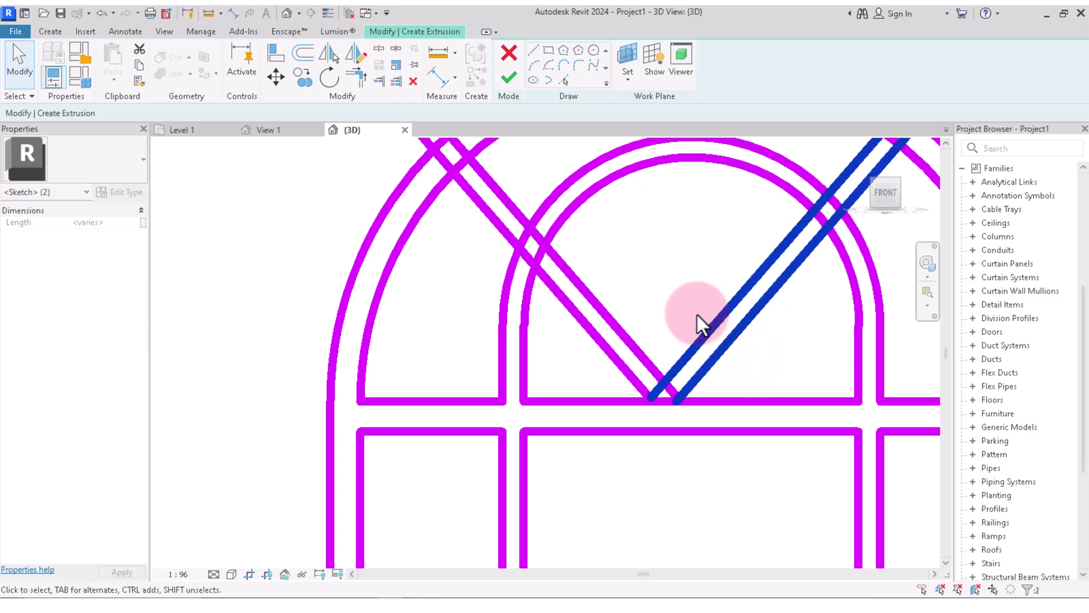
pyautogui.press('Right')
pyautogui.press('Right')
pyautogui.press('Right')
pyautogui.press('Right')
pyautogui.press('Right')
pyautogui.press('Right')
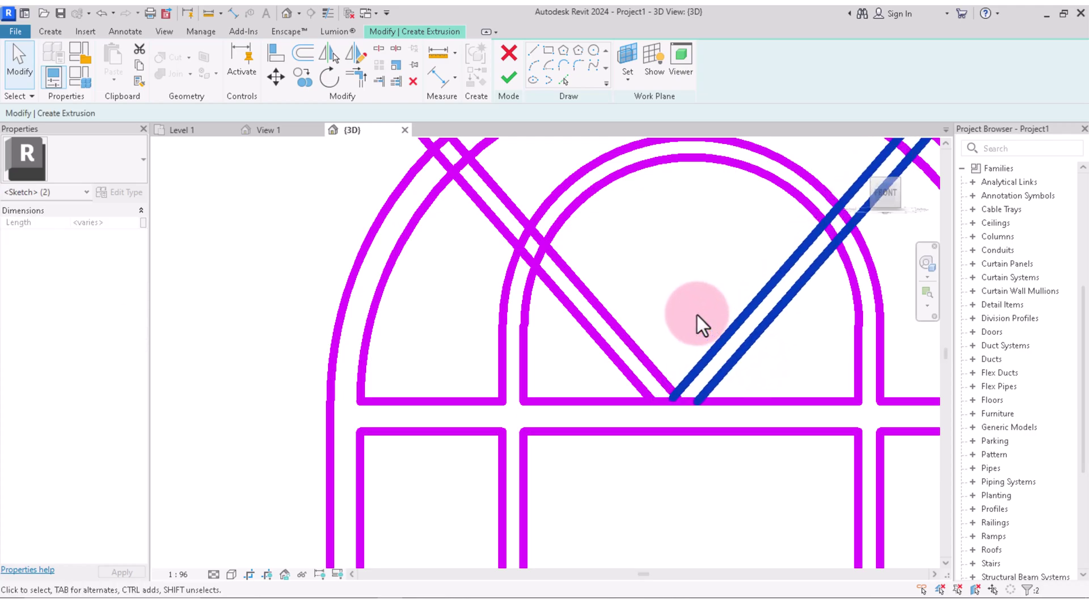
pyautogui.press('Right')
pyautogui.press('Right')
pyautogui.press('Right')
pyautogui.press('Right')
pyautogui.press('Right')
pyautogui.press('Right')
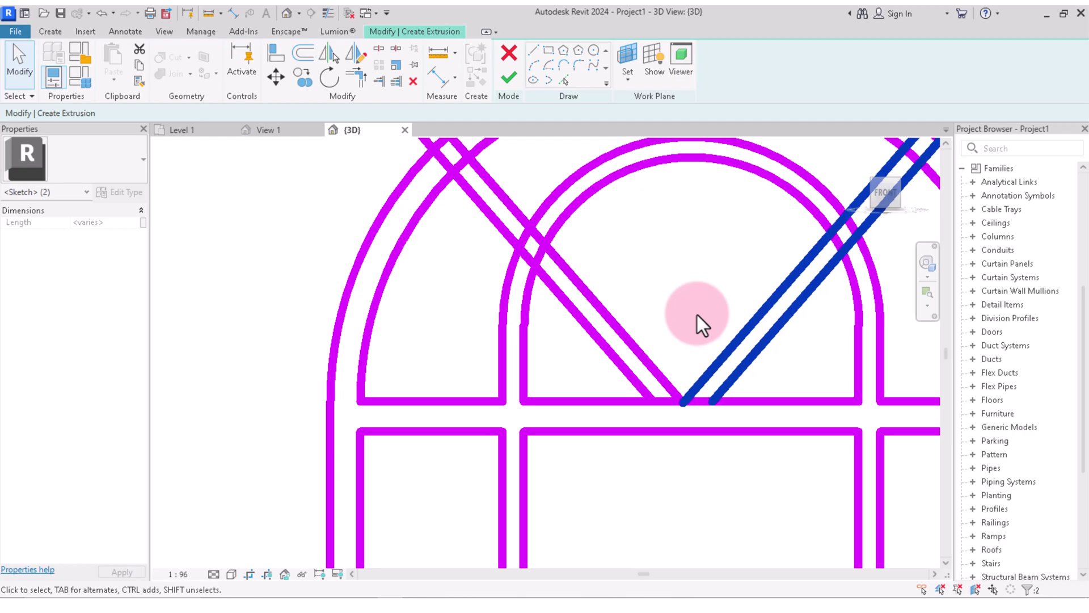
pyautogui.press('Right')
pyautogui.press('Right')
pyautogui.press('Right')
pyautogui.press('Right')
pyautogui.press('Right')
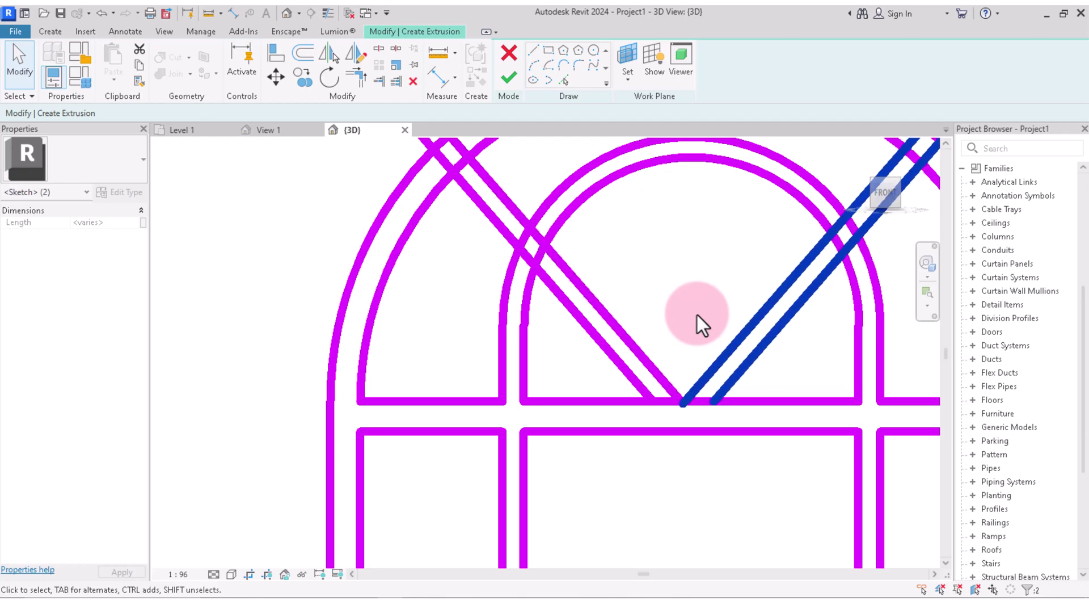
pyautogui.press('Right')
pyautogui.press('Right')
# Drag the right diagonal pair back to the left and clear the selection
pyautogui.scroll(2, 706, 375)
pyautogui.scroll(3, 760, 408)
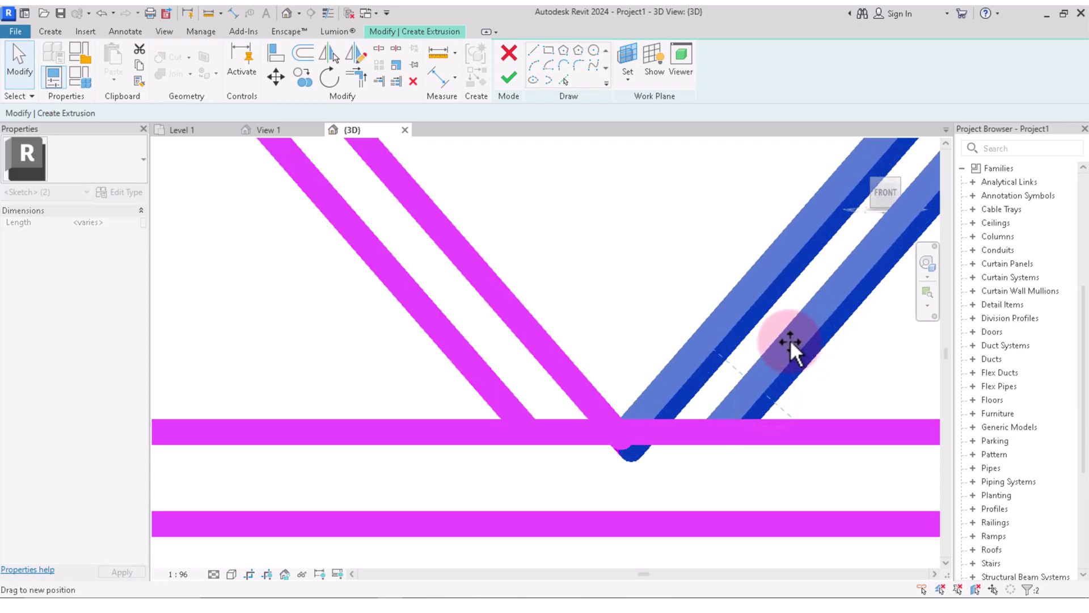
pyautogui.moveTo(785, 376); pyautogui.dragTo(787, 333)
pyautogui.click(600, 287)
pyautogui.scroll(-3, 673, 423)
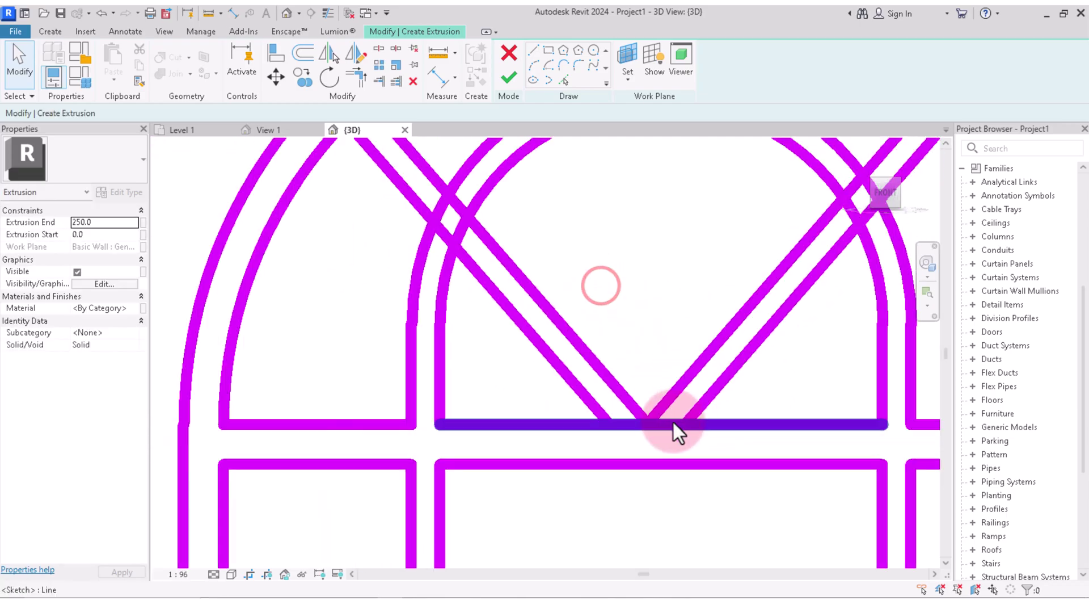
pyautogui.scroll(-2, 640, 417)
pyautogui.scroll(-2, 655, 411)
pyautogui.scroll(1, 657, 411)
pyautogui.scroll(3, 658, 411)
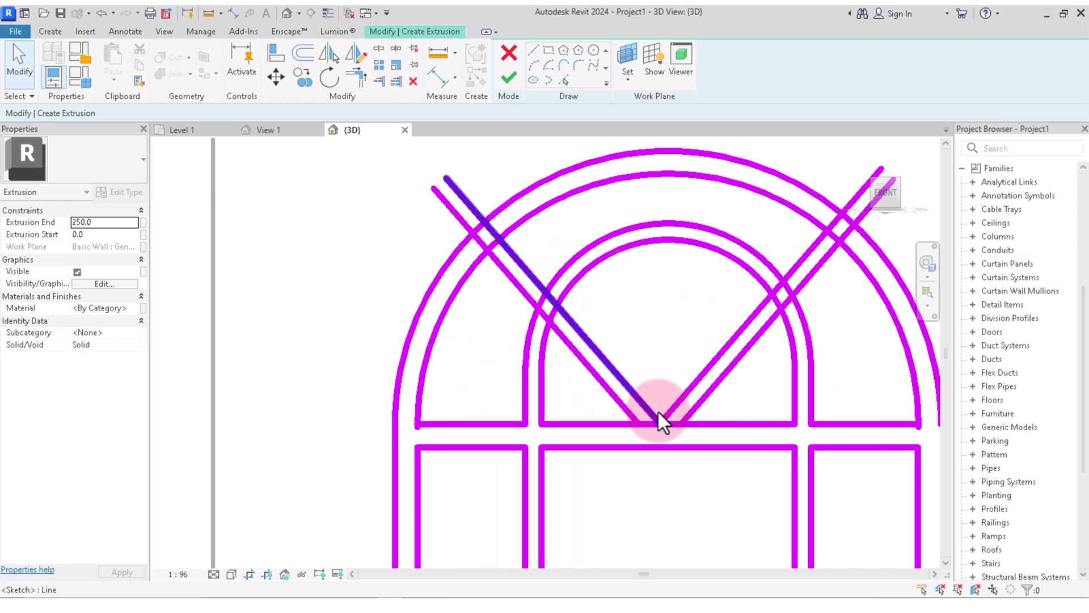
pyautogui.scroll(-1, 658, 412)
pyautogui.scroll(-2, 658, 412)
# Reselect both right diagonals and shift the pair further right
pyautogui.click(706, 366)
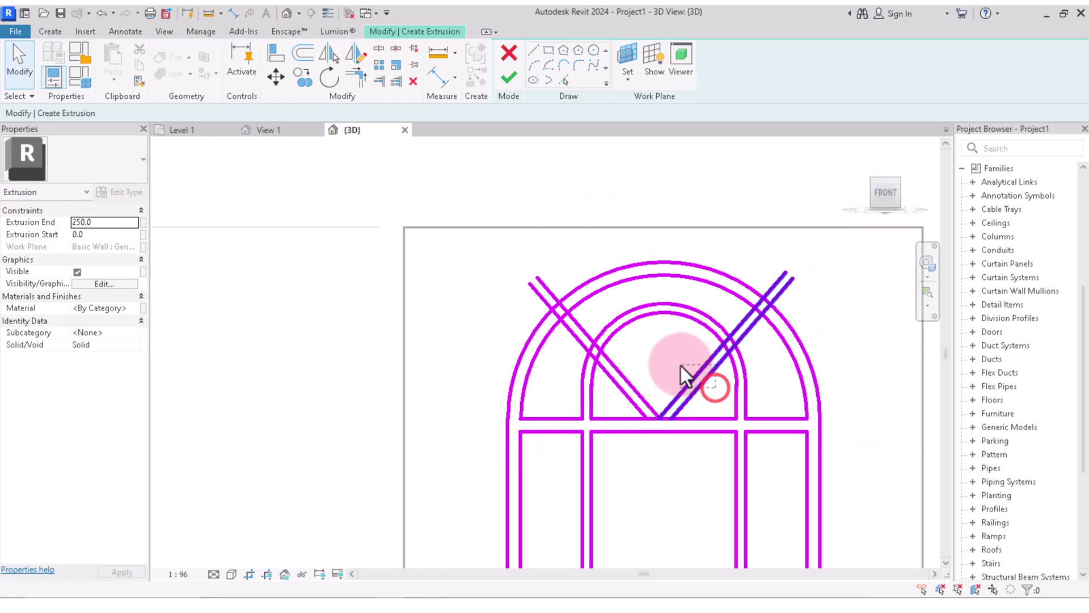
pyautogui.keyDown('ctrl'); pyautogui.click(713, 384); pyautogui.keyUp('ctrl')
pyautogui.scroll(2, 696, 428)
pyautogui.scroll(2, 649, 435)
pyautogui.scroll(1, 653, 422)
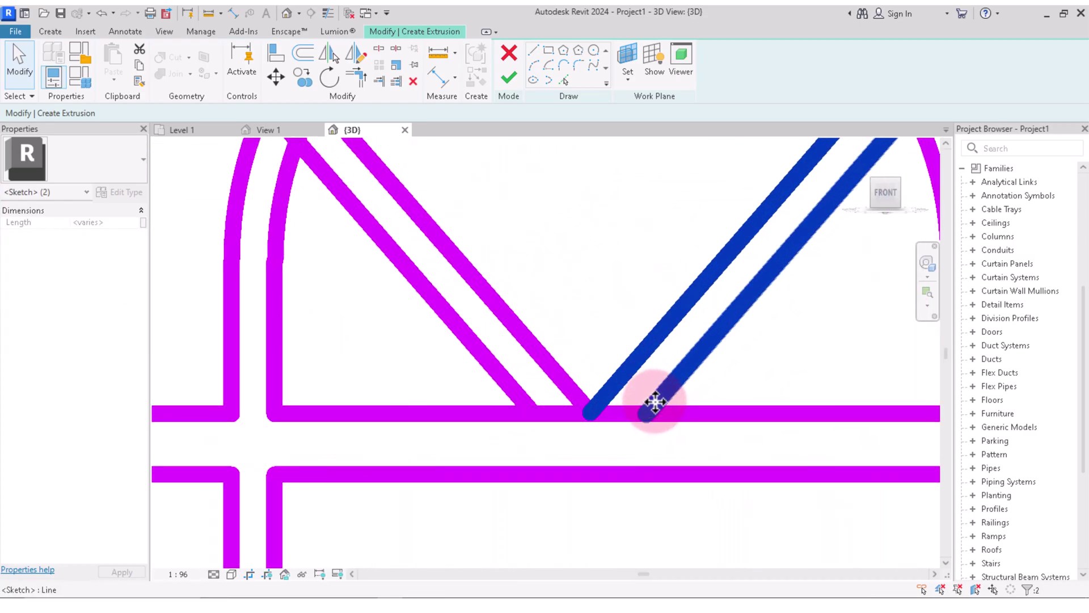
pyautogui.moveTo(655, 400); pyautogui.dragTo(730, 379)
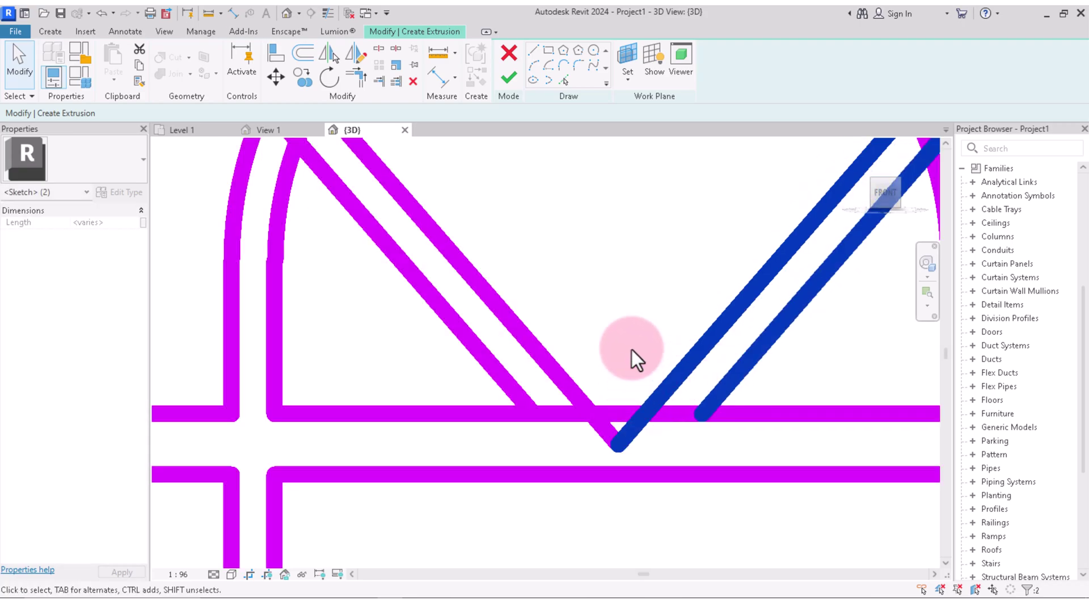
pyautogui.click(627, 338)
# Adjust the lower ends of the middle and outer right diagonals so they meet at the V
pyautogui.click(559, 371)
pyautogui.moveTo(616, 444); pyautogui.dragTo(582, 408)
pyautogui.click(673, 385)
pyautogui.moveTo(616, 443); pyautogui.dragTo(617, 443)
pyautogui.click(638, 339)
# Zoom in to inspect the V muntin where it crosses the arch
pyautogui.scroll(-3, 627, 438)
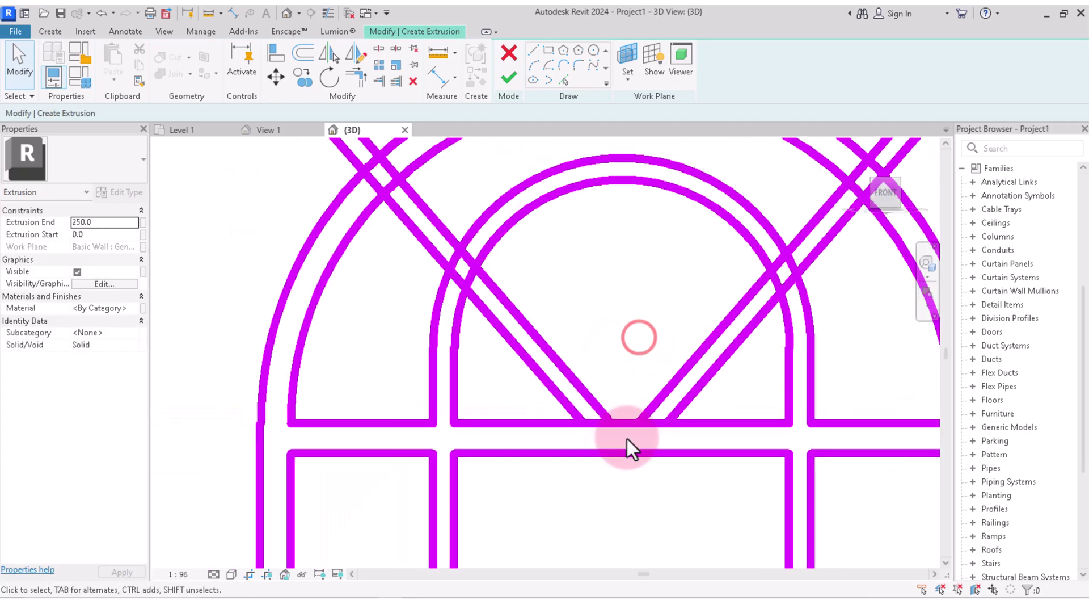
pyautogui.scroll(-2, 627, 438)
pyautogui.scroll(-1, 621, 318)
pyautogui.scroll(1, 625, 328)
pyautogui.scroll(-2, 609, 438)
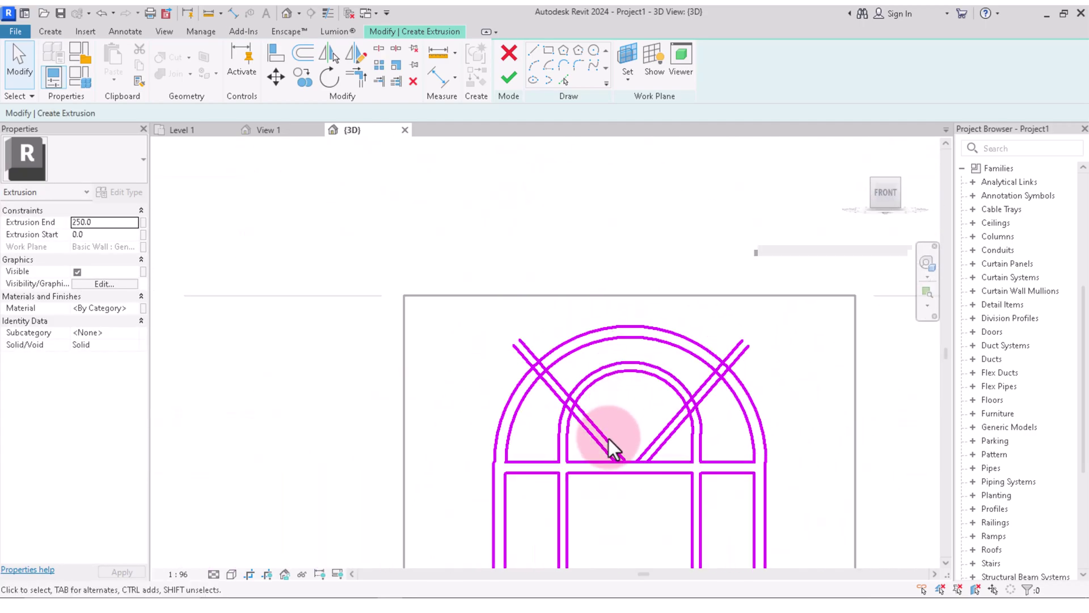
pyautogui.scroll(2, 608, 438)
pyautogui.scroll(-2, 631, 402)
pyautogui.scroll(1, 587, 341)
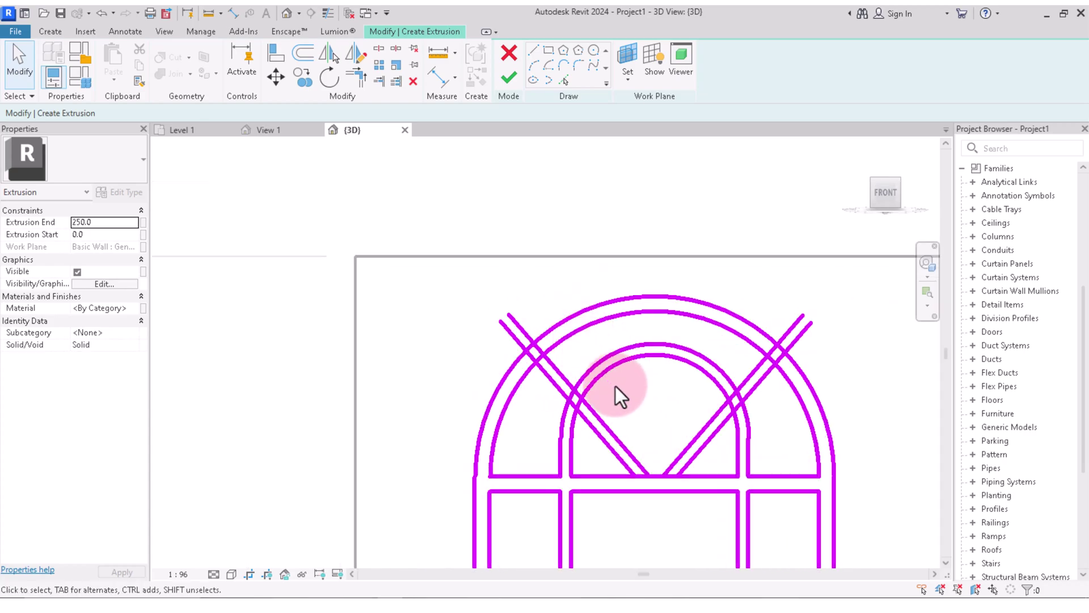
pyautogui.scroll(1, 563, 387)
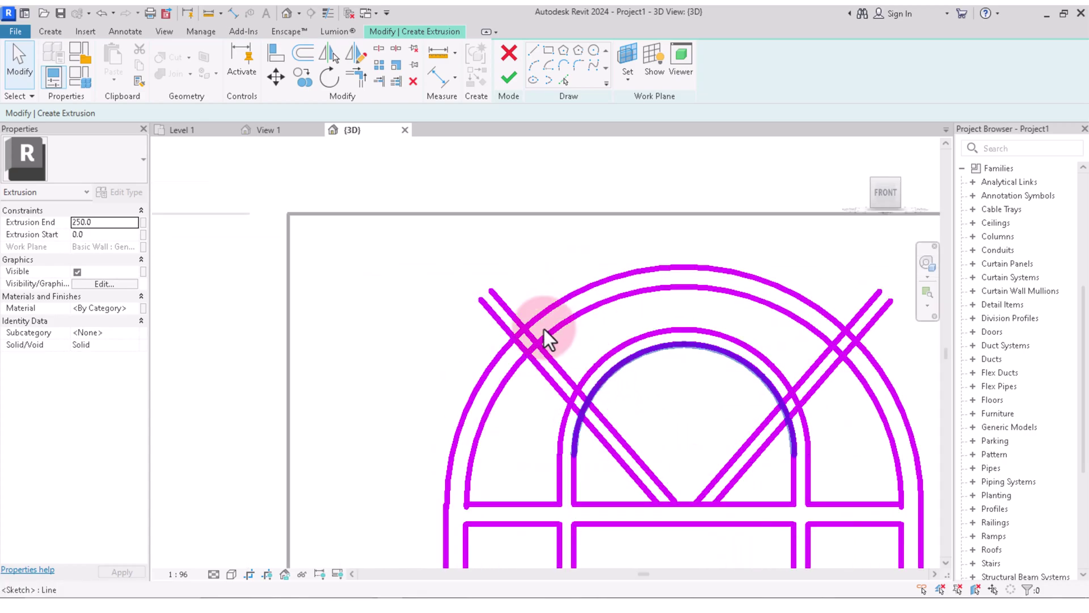
pyautogui.scroll(-2, 641, 316)
pyautogui.scroll(-3, 710, 349)
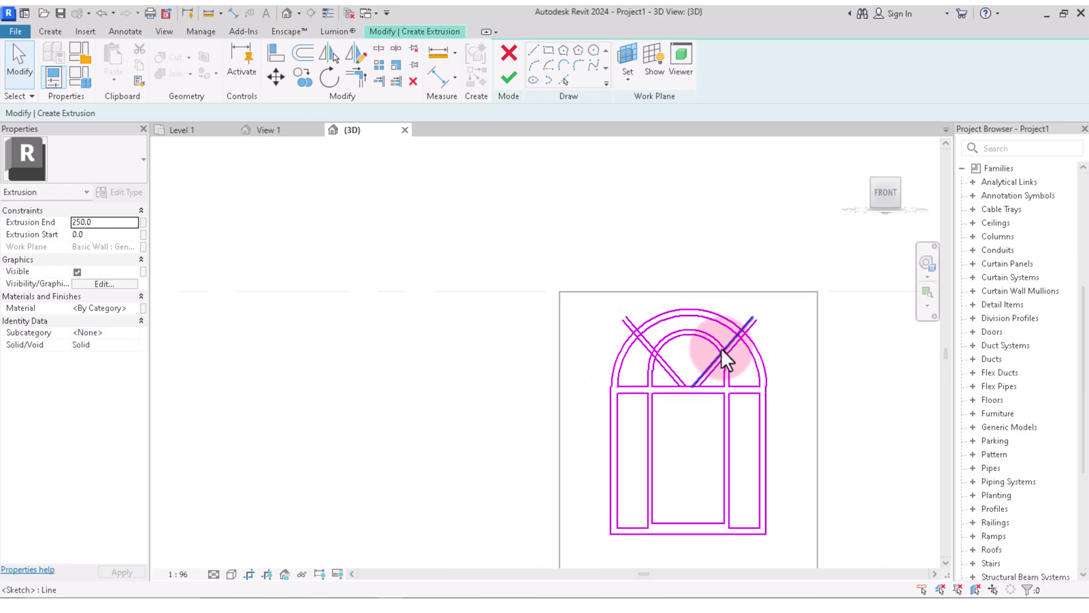
pyautogui.scroll(3, 693, 331)
pyautogui.scroll(2, 700, 323)
pyautogui.scroll(-4, 698, 333)
pyautogui.scroll(-1, 731, 328)
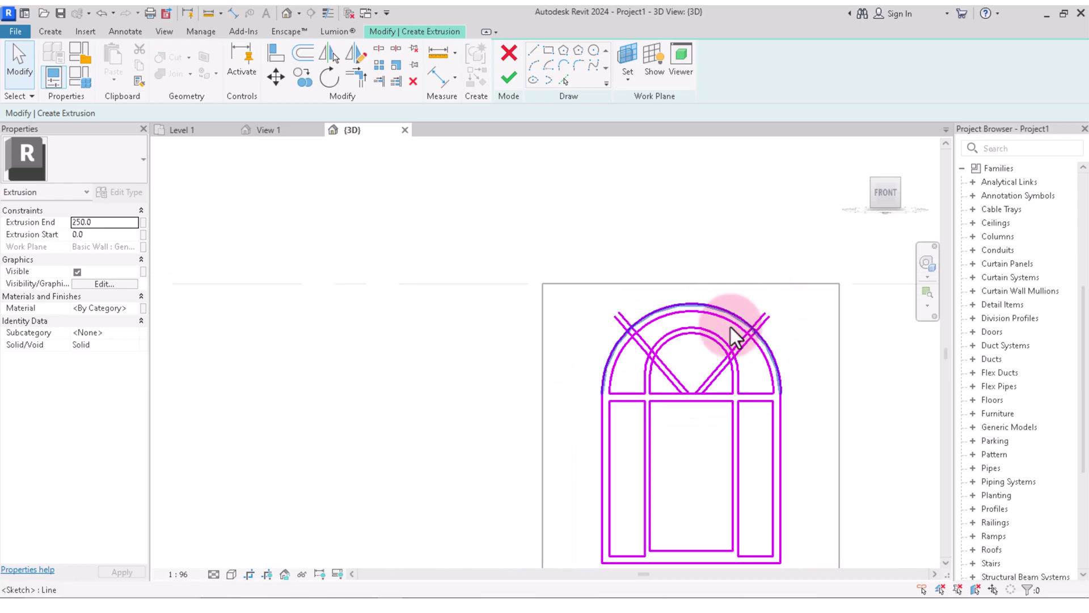
pyautogui.scroll(1, 674, 327)
pyautogui.scroll(1, 683, 340)
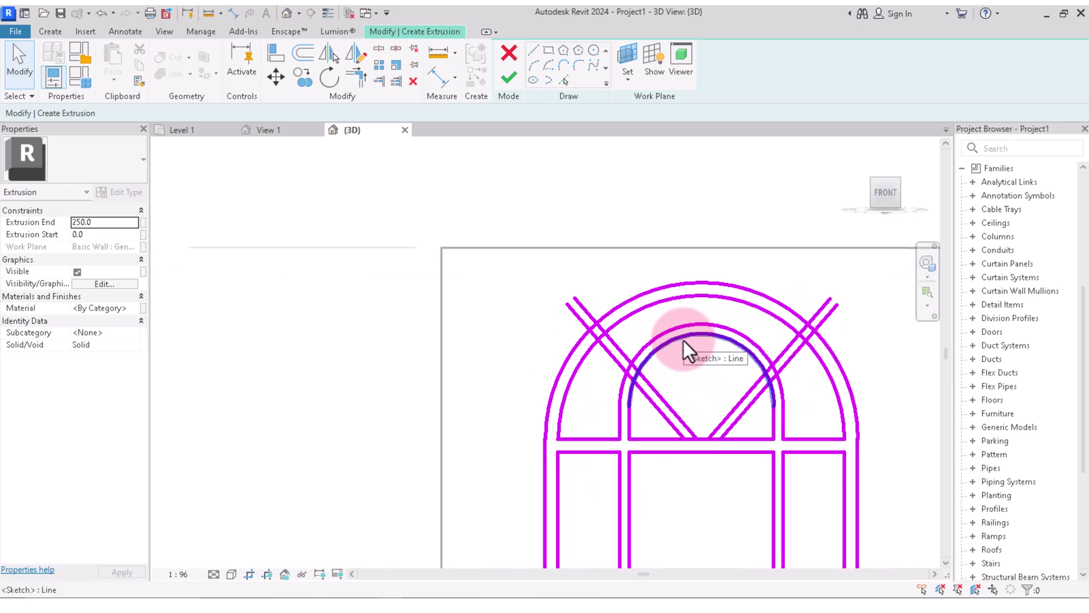
pyautogui.scroll(1, 681, 424)
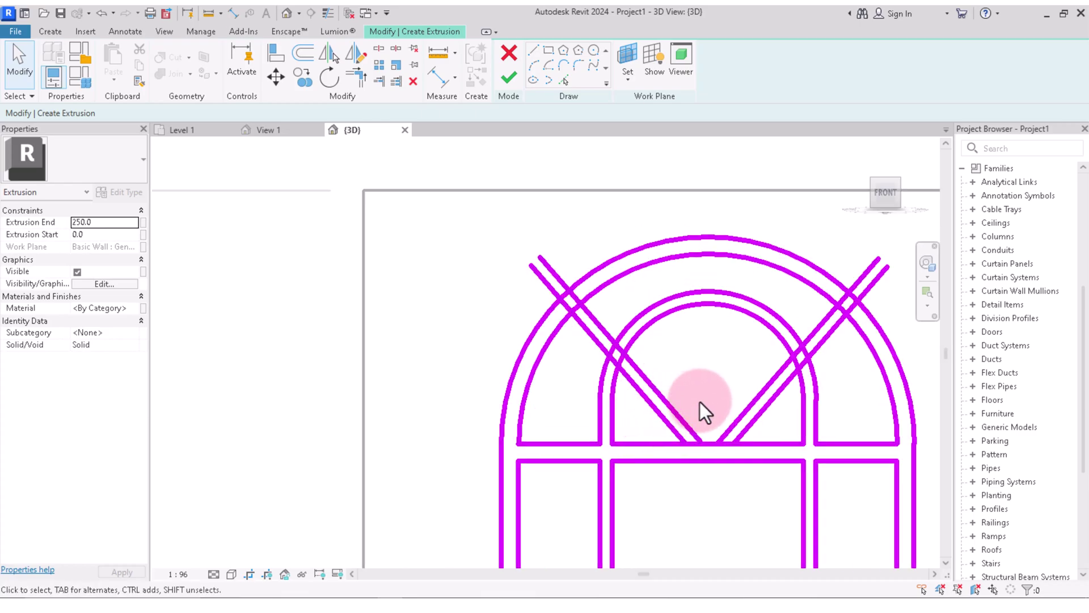
pyautogui.scroll(1, 546, 287)
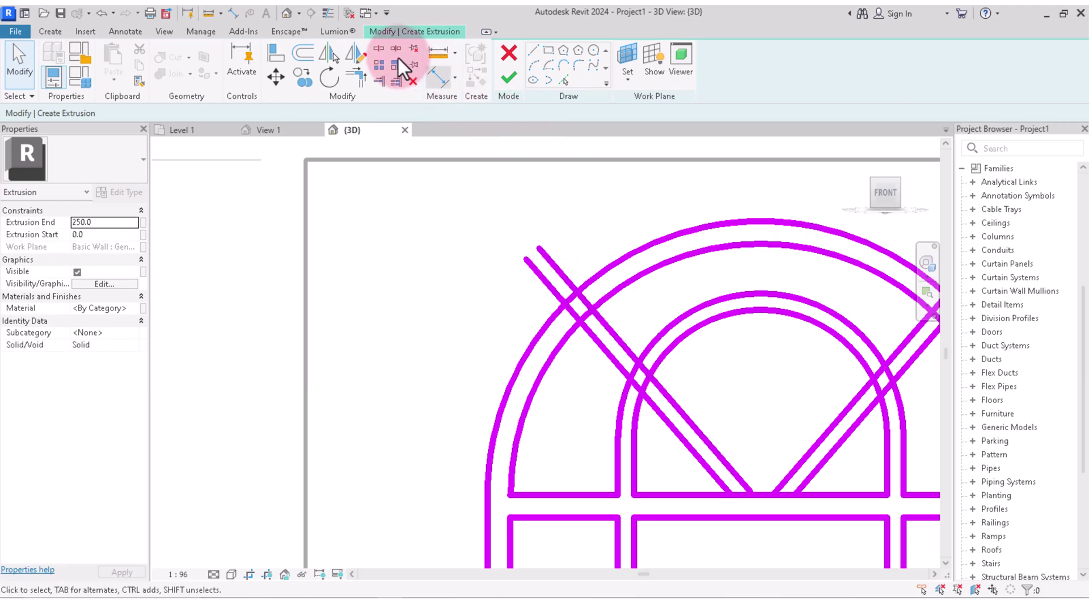
# Split the outer arc, inner arc and right diagonal where they cross
pyautogui.click(379, 48)
pyautogui.scroll(2, 560, 316)
pyautogui.scroll(2, 577, 296)
pyautogui.scroll(2, 584, 238)
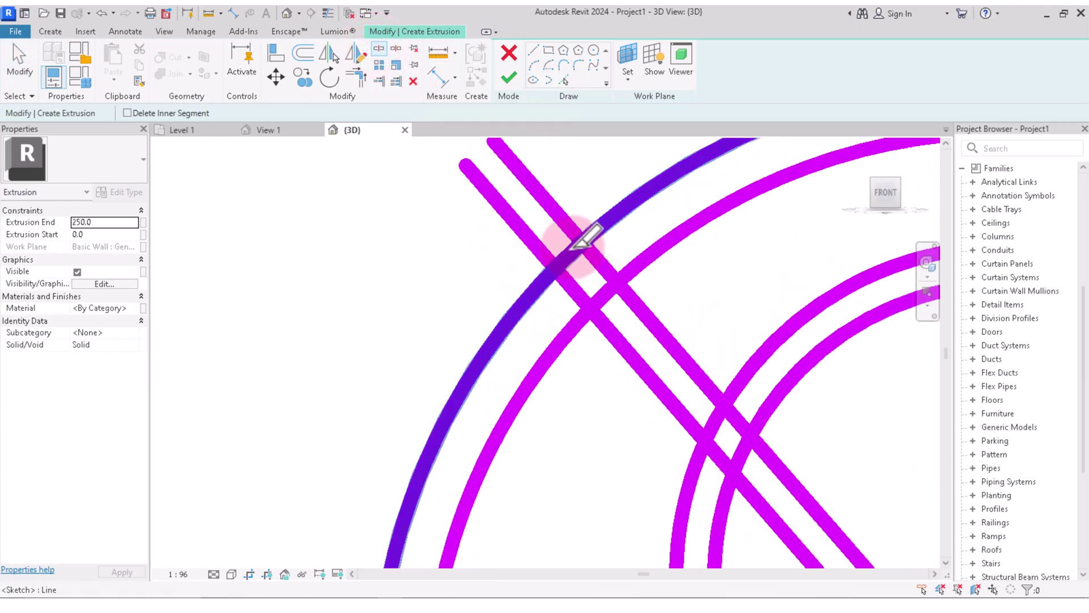
pyautogui.click(568, 256)
pyautogui.scroll(-3, 596, 272)
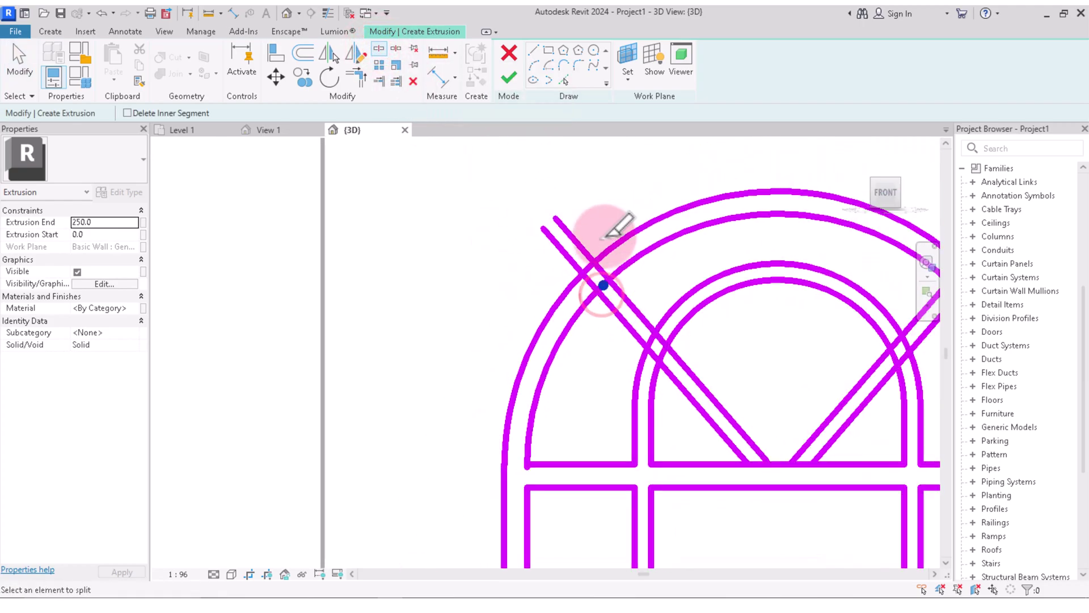
pyautogui.scroll(2, 658, 328)
pyautogui.scroll(2, 652, 329)
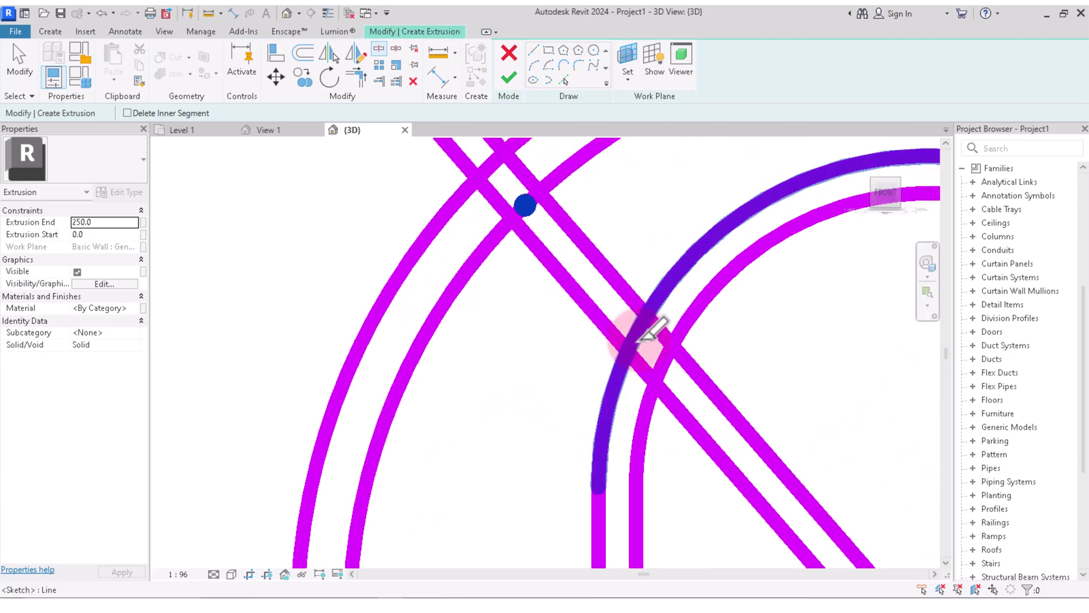
pyautogui.click(663, 364)
pyautogui.scroll(-2, 571, 333)
pyautogui.scroll(-1, 717, 402)
pyautogui.scroll(2, 742, 263)
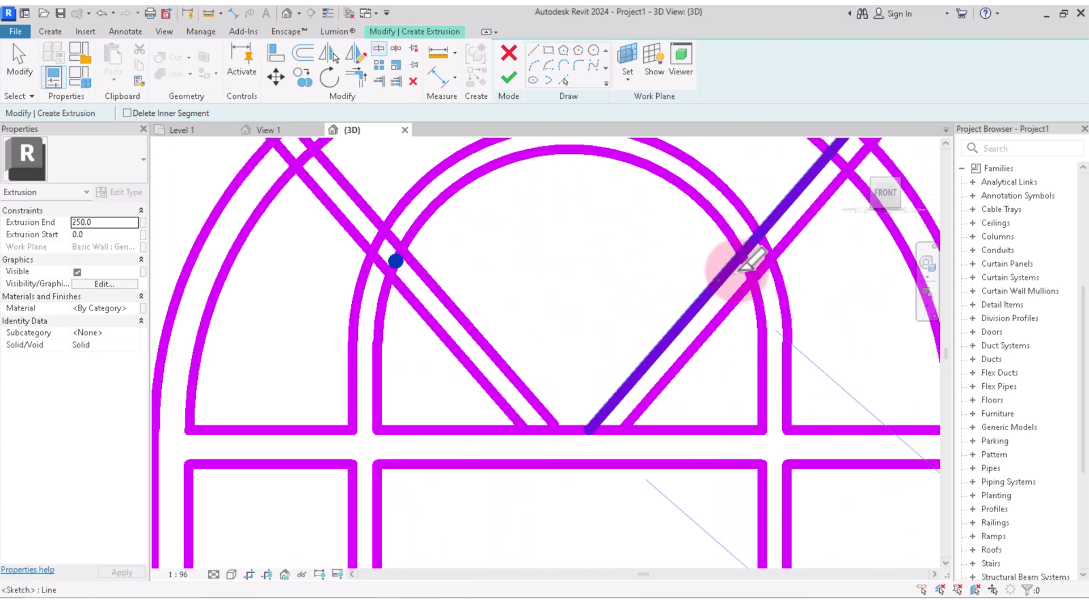
pyautogui.scroll(2, 761, 258)
pyautogui.click(760, 261)
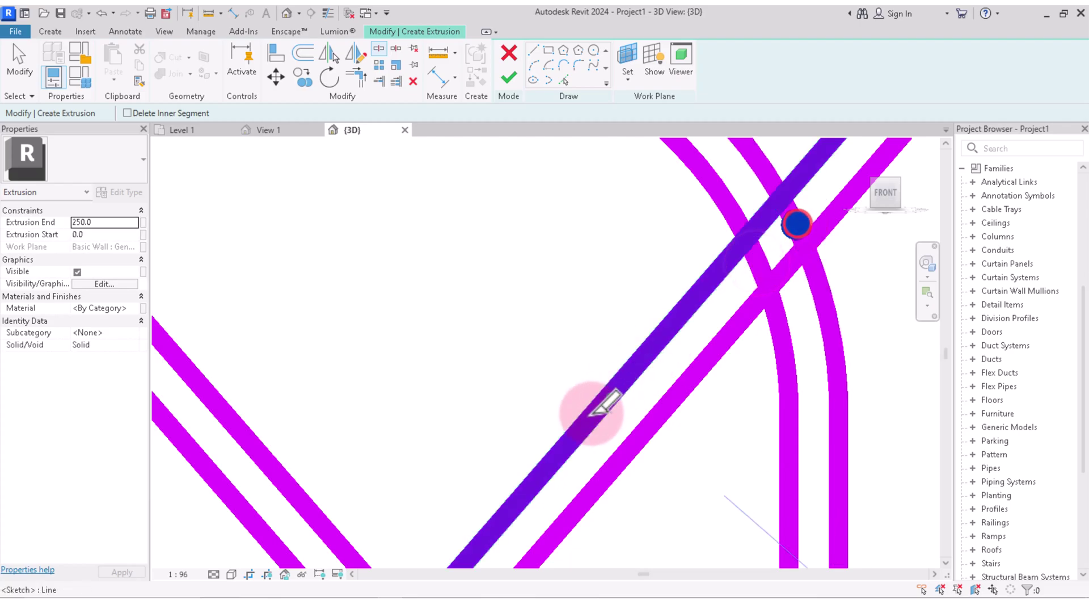
# Split the left diagonal and the arc at their crossing point
pyautogui.scroll(-2, 603, 409)
pyautogui.scroll(2, 782, 234)
pyautogui.scroll(1, 791, 199)
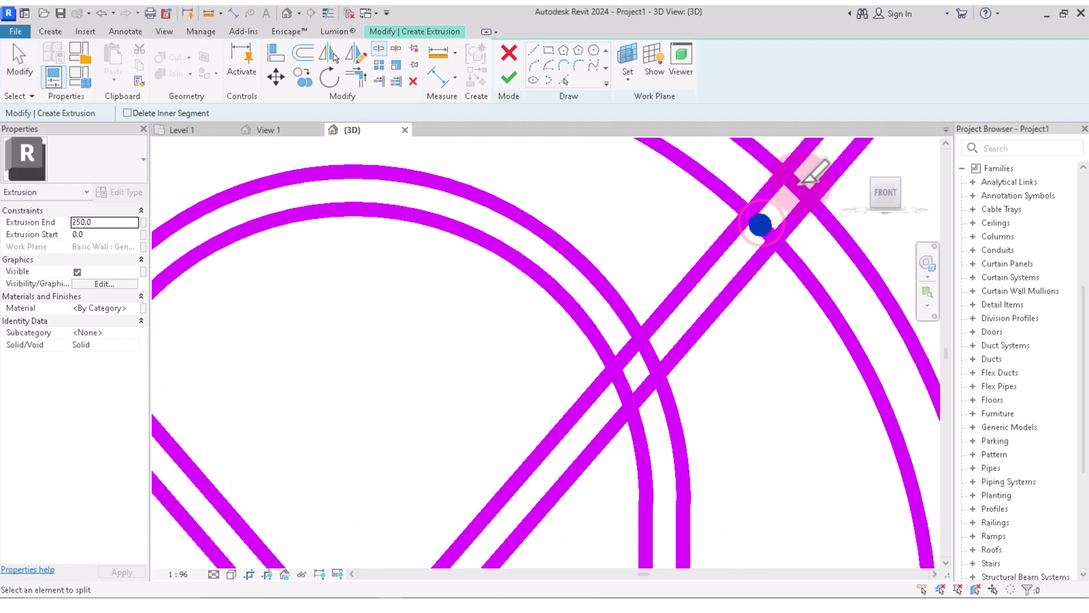
pyautogui.scroll(-2, 758, 348)
pyautogui.scroll(-2, 742, 311)
pyautogui.scroll(2, 766, 297)
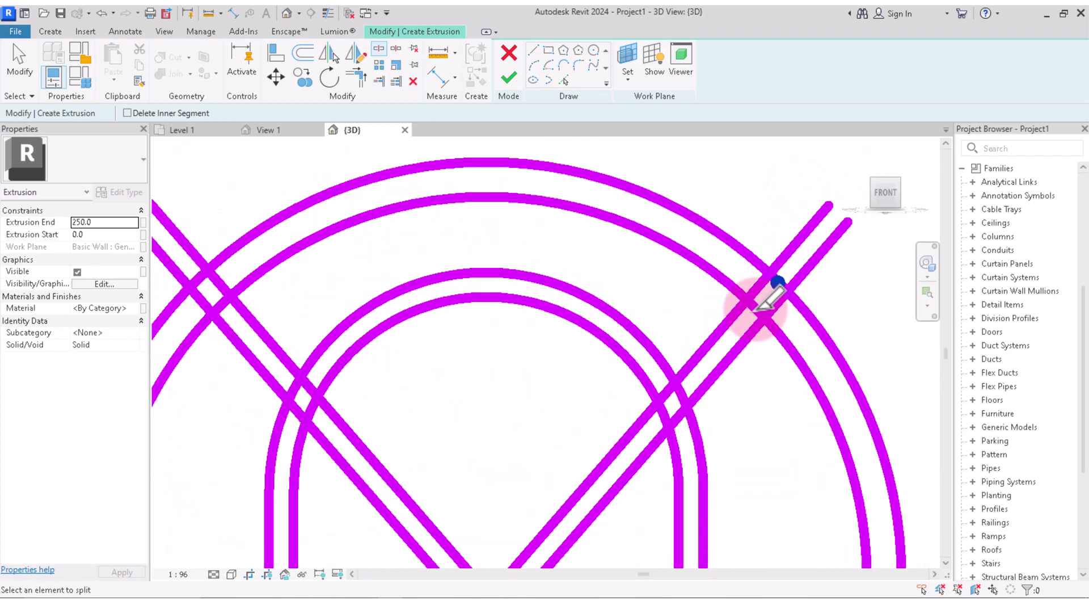
pyautogui.scroll(2, 774, 290)
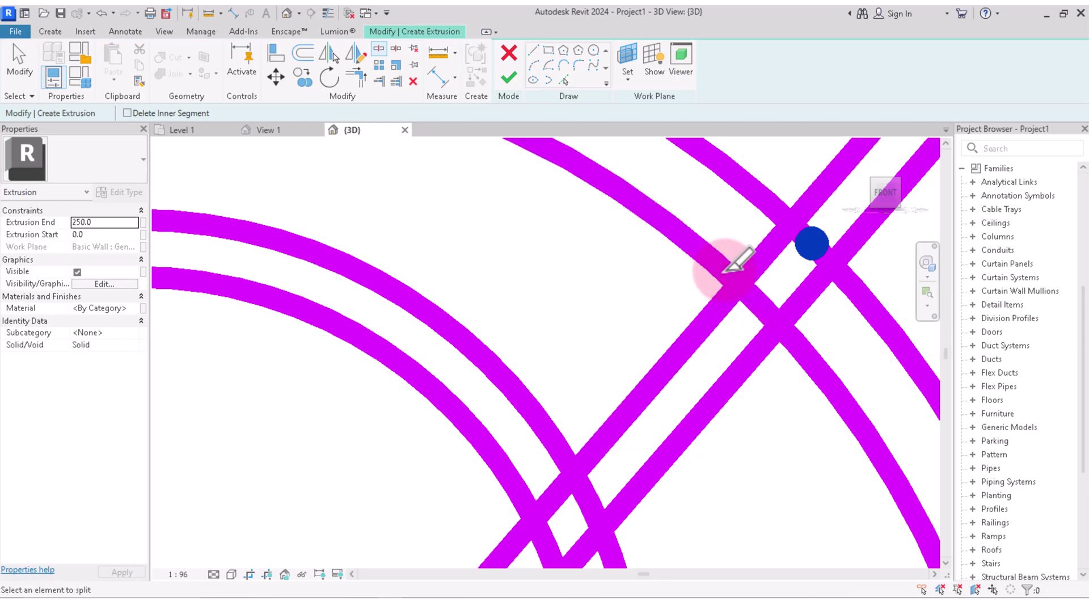
pyautogui.scroll(-2, 743, 272)
pyautogui.scroll(-1, 731, 286)
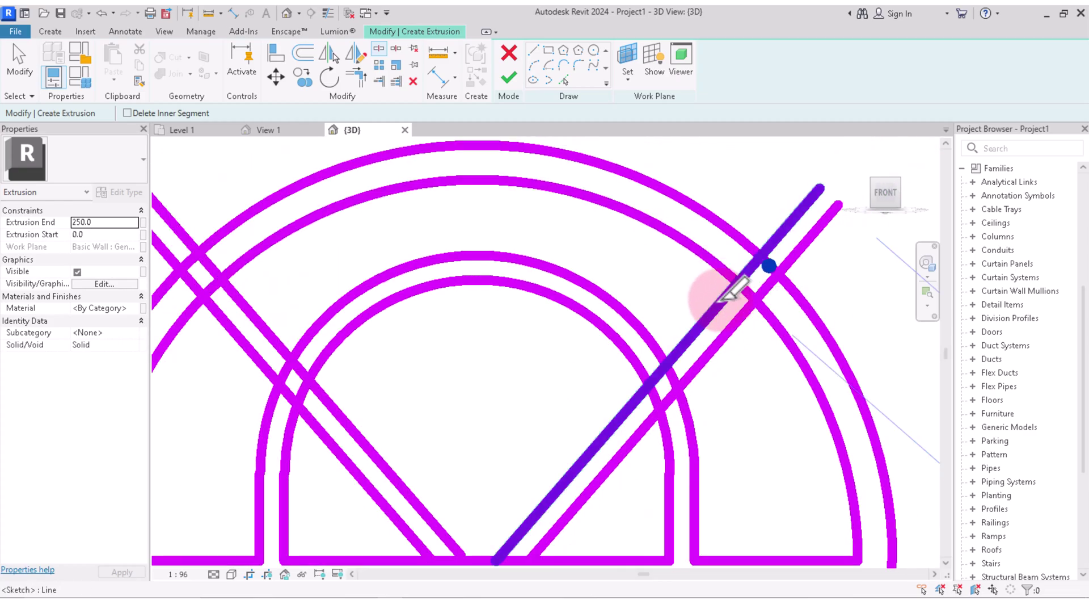
pyautogui.click(749, 271)
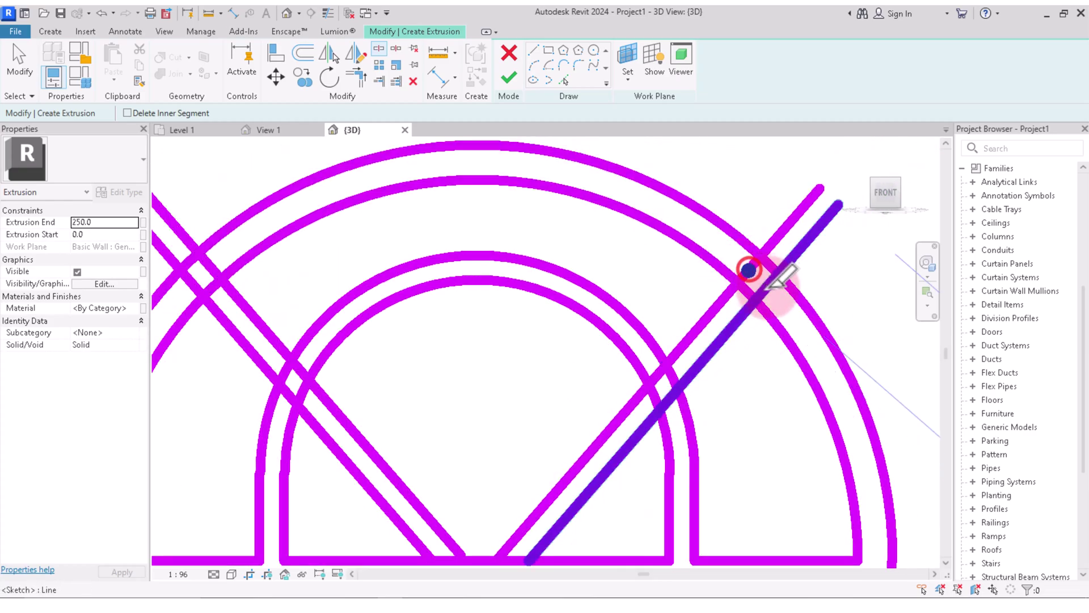
pyautogui.click(658, 370)
# Split the remaining diagonal lines near their arc intersections
pyautogui.scroll(2, 661, 374)
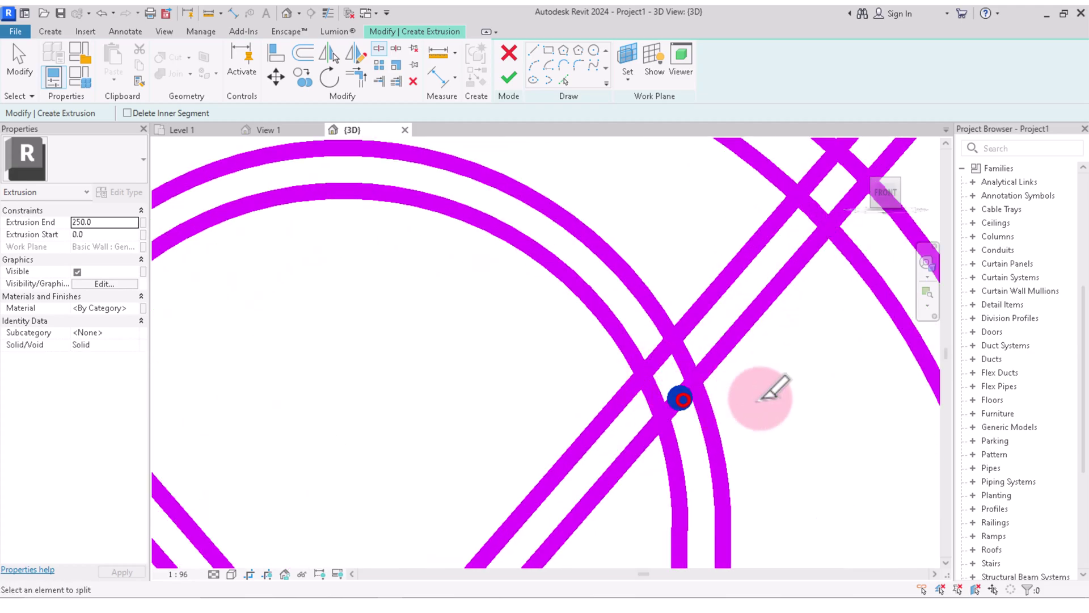
pyautogui.scroll(-2, 732, 389)
pyautogui.scroll(-1, 624, 368)
pyautogui.scroll(3, 568, 347)
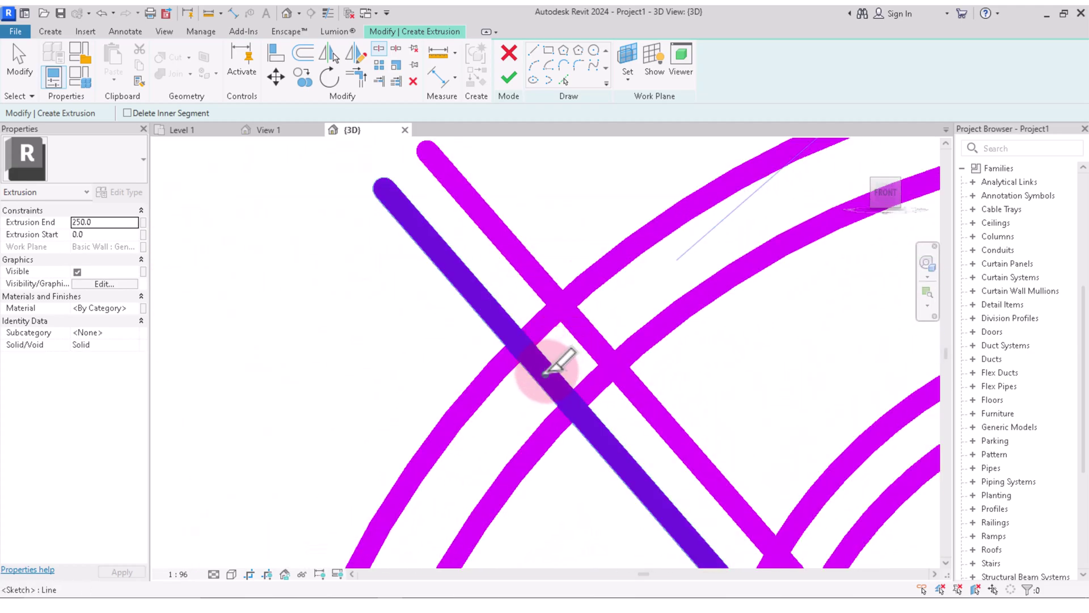
pyautogui.click(556, 354)
pyautogui.click(591, 331)
pyautogui.scroll(-1, 624, 385)
pyautogui.scroll(-2, 620, 392)
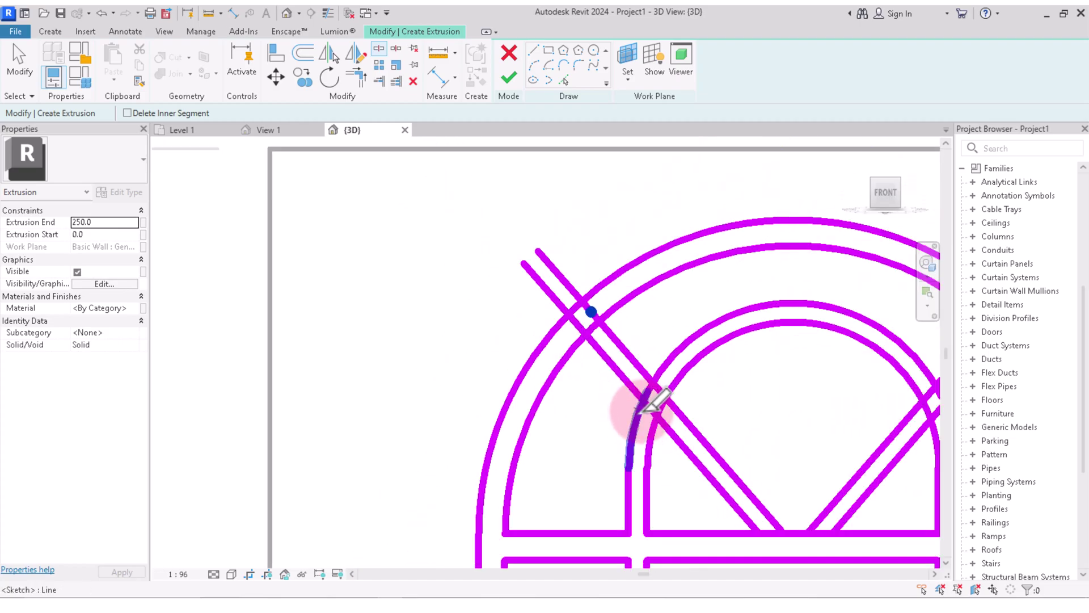
pyautogui.scroll(3, 652, 402)
pyautogui.click(658, 406)
pyautogui.scroll(-2, 693, 341)
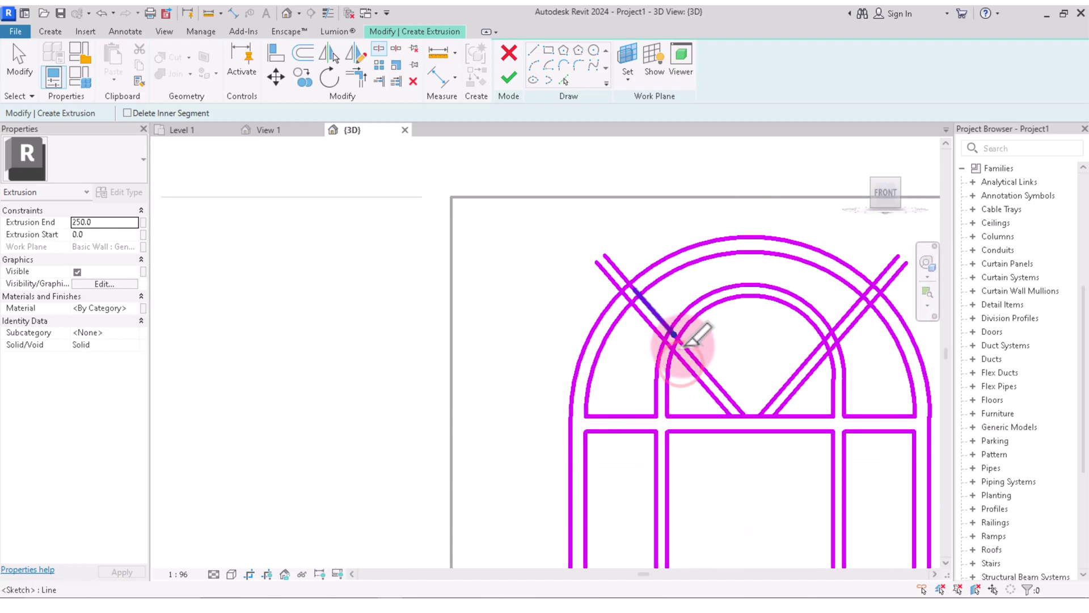
pyautogui.scroll(1, 717, 377)
pyautogui.scroll(1, 656, 390)
pyautogui.scroll(-1, 657, 390)
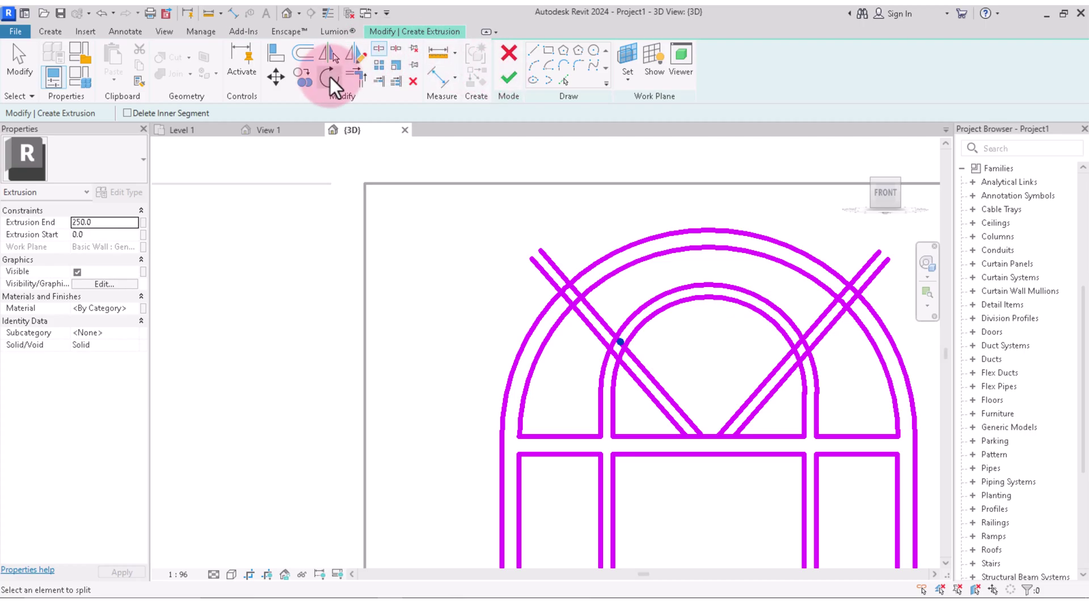
# Trim the left outer and inner arcs to the diagonal muntin at clean corners
pyautogui.click(358, 78)
pyautogui.scroll(2, 596, 304)
pyautogui.scroll(2, 570, 281)
pyautogui.click(570, 281)
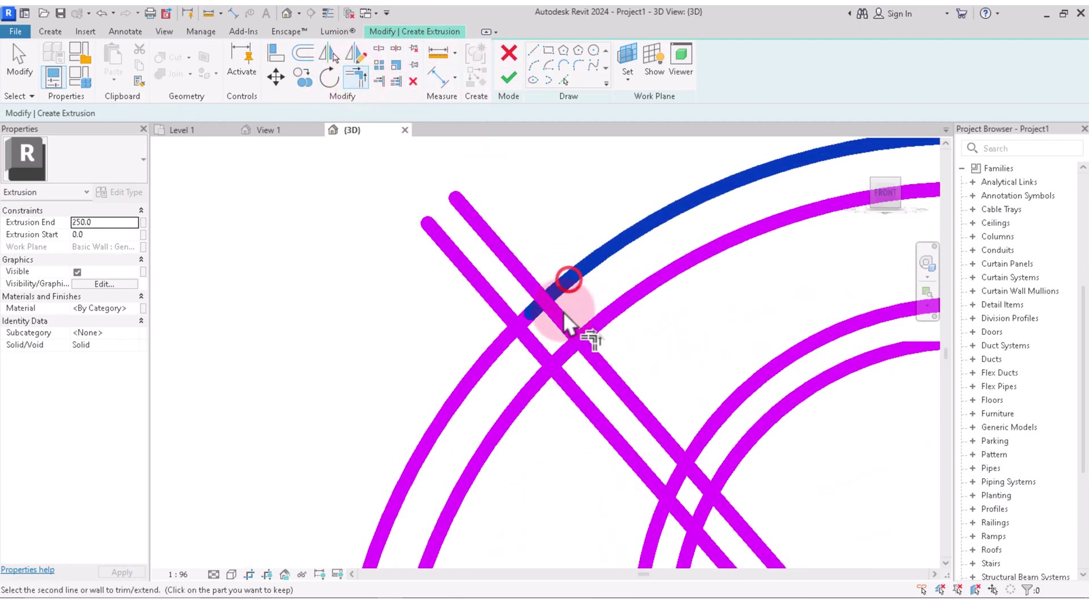
pyautogui.click(560, 318)
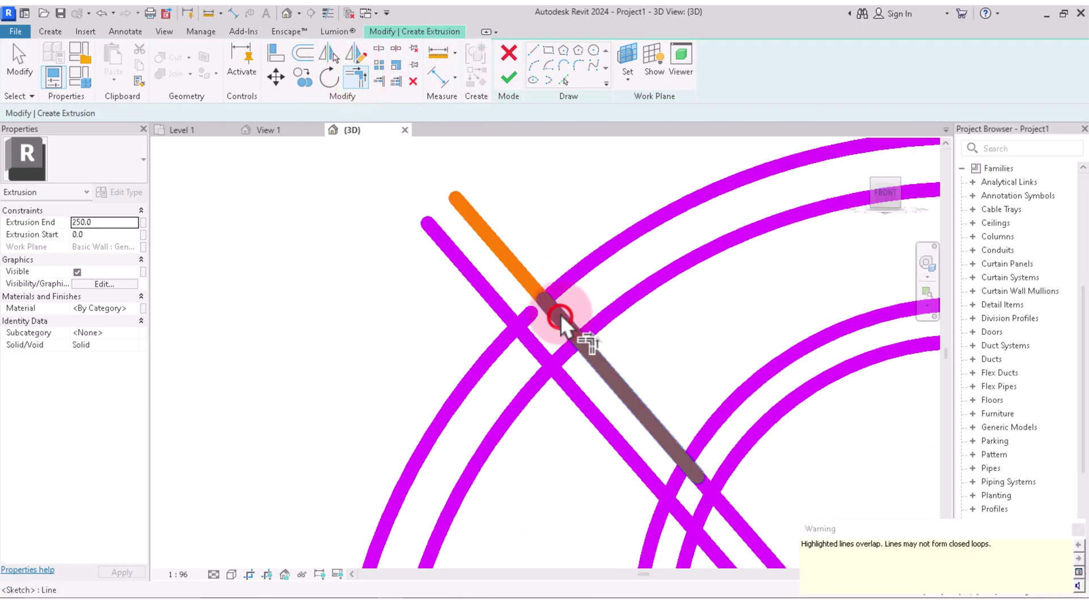
pyautogui.click(610, 286)
pyautogui.click(508, 341)
pyautogui.click(548, 363)
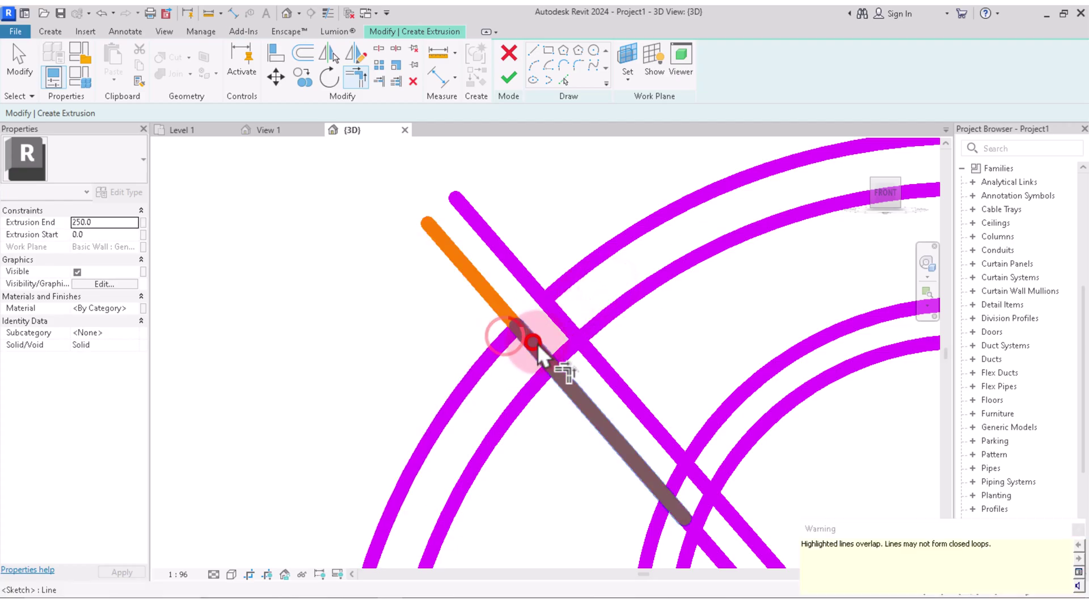
pyautogui.scroll(-2, 577, 322)
pyautogui.scroll(-2, 577, 322)
pyautogui.scroll(3, 567, 346)
pyautogui.click(559, 347)
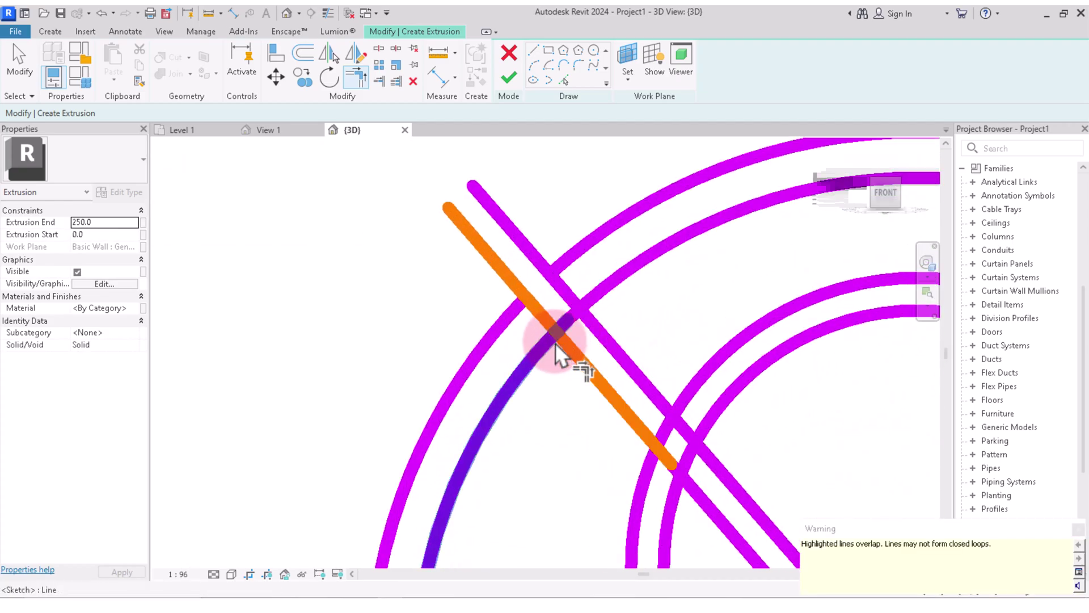
pyautogui.click(563, 351)
pyautogui.scroll(-2, 542, 339)
pyautogui.scroll(2, 542, 339)
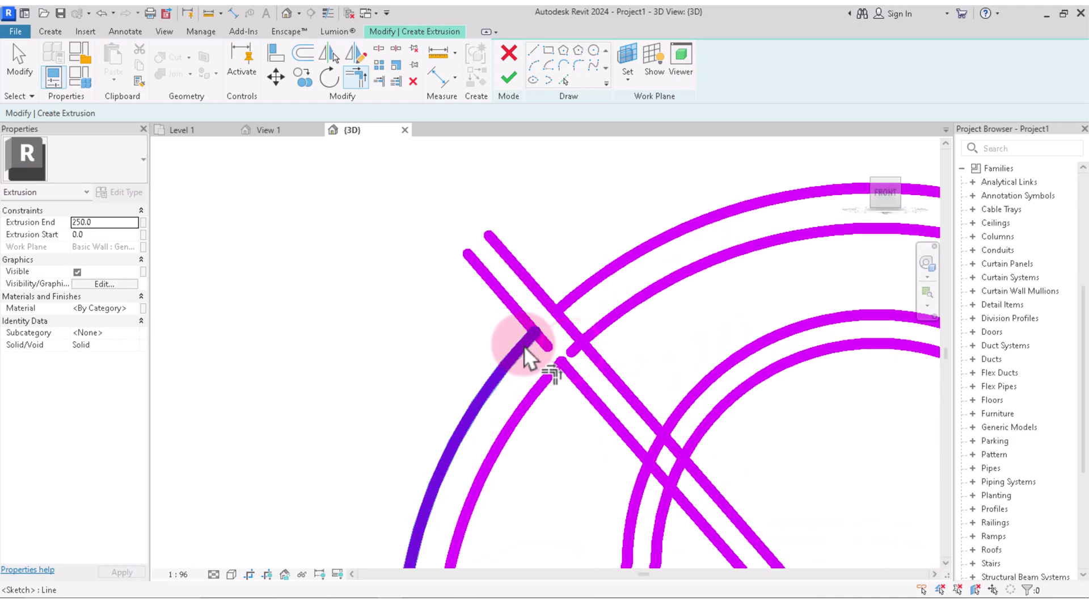
pyautogui.scroll(-2, 528, 354)
pyautogui.scroll(2, 577, 331)
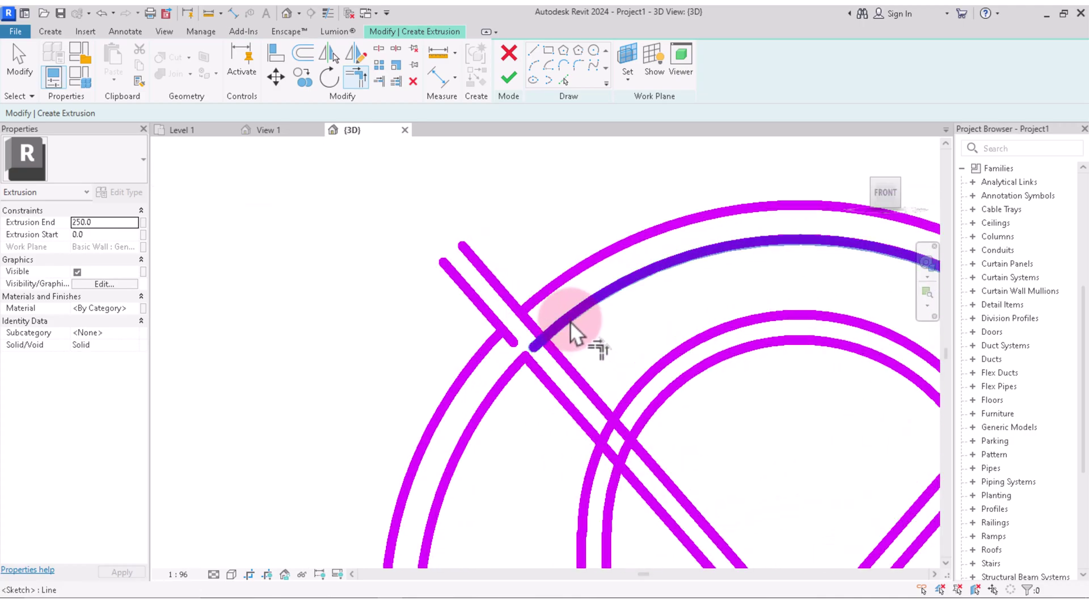
# Trim the remaining left arc segments and upper diagonal so they meet cleanly
pyautogui.click(570, 320)
pyautogui.click(559, 353)
pyautogui.scroll(-2, 555, 363)
pyautogui.scroll(1, 571, 401)
pyautogui.scroll(1, 577, 404)
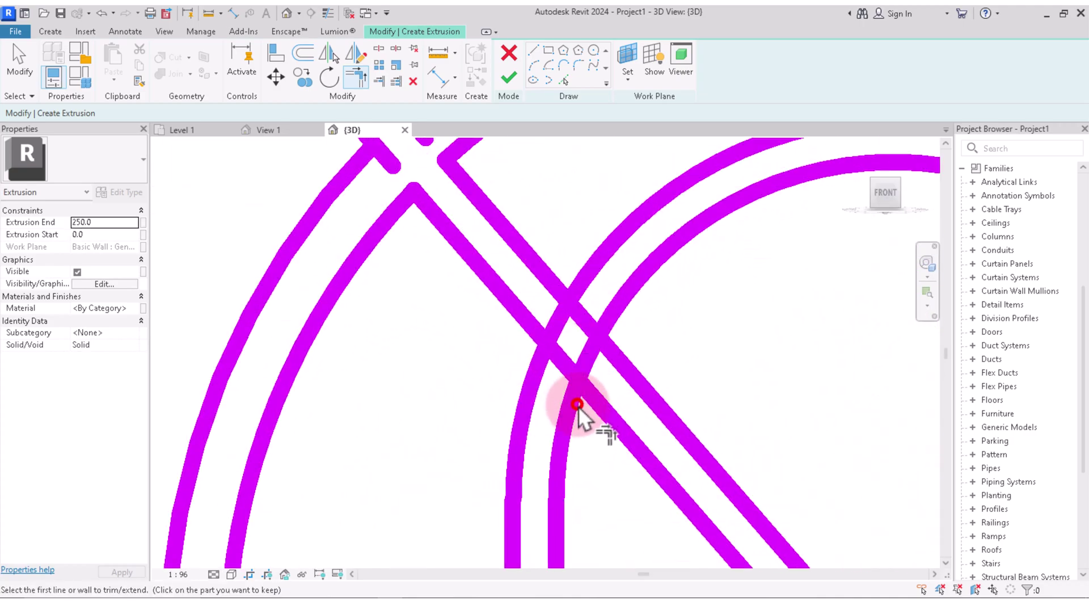
pyautogui.click(596, 410)
pyautogui.click(578, 441)
pyautogui.scroll(-2, 578, 440)
pyautogui.scroll(2, 595, 390)
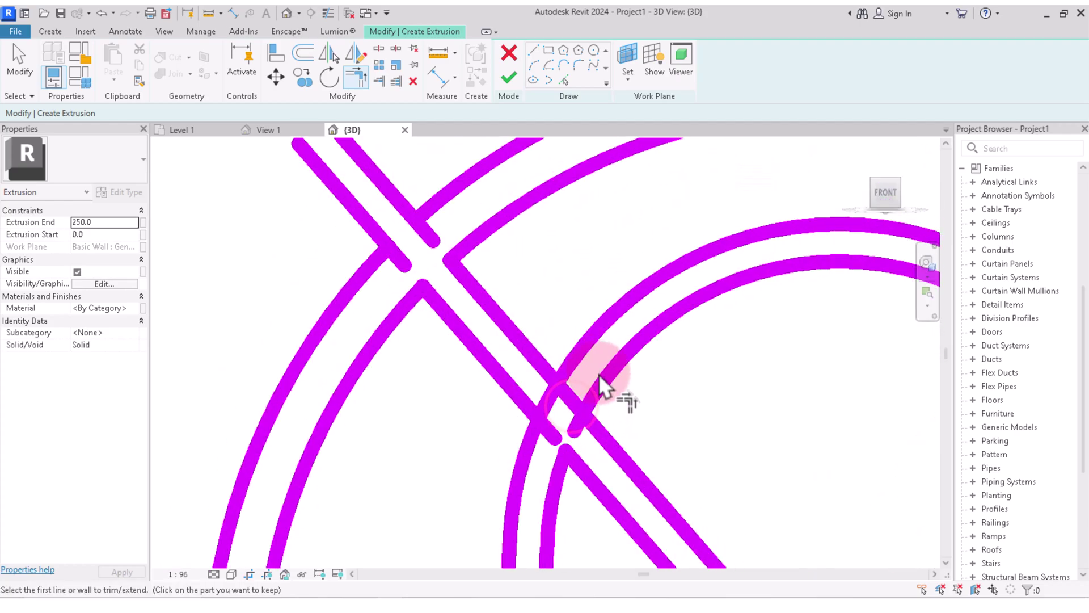
pyautogui.click(604, 386)
pyautogui.click(612, 448)
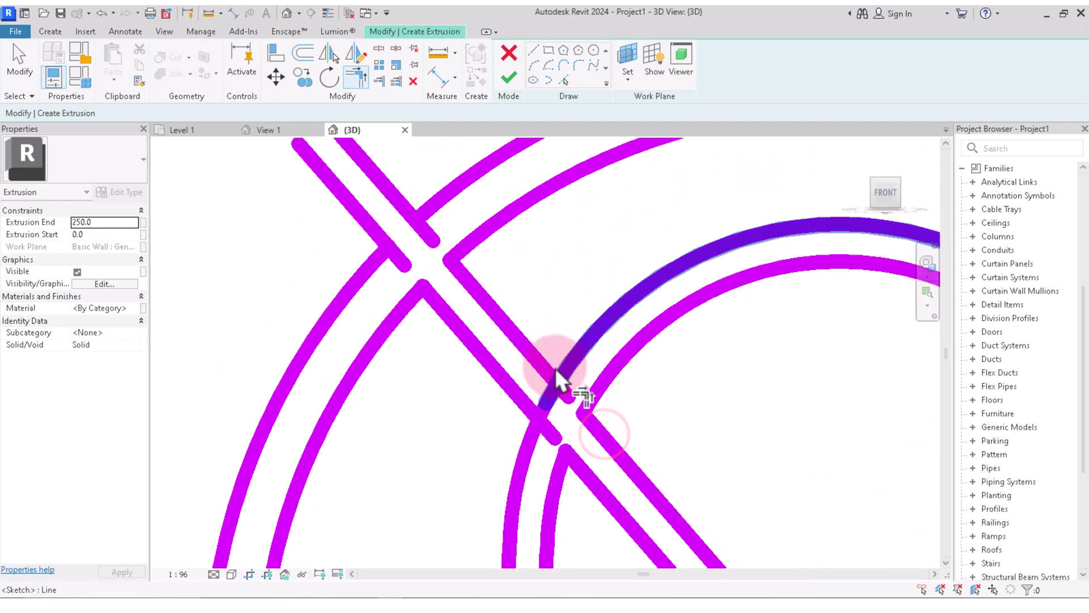
pyautogui.click(543, 366)
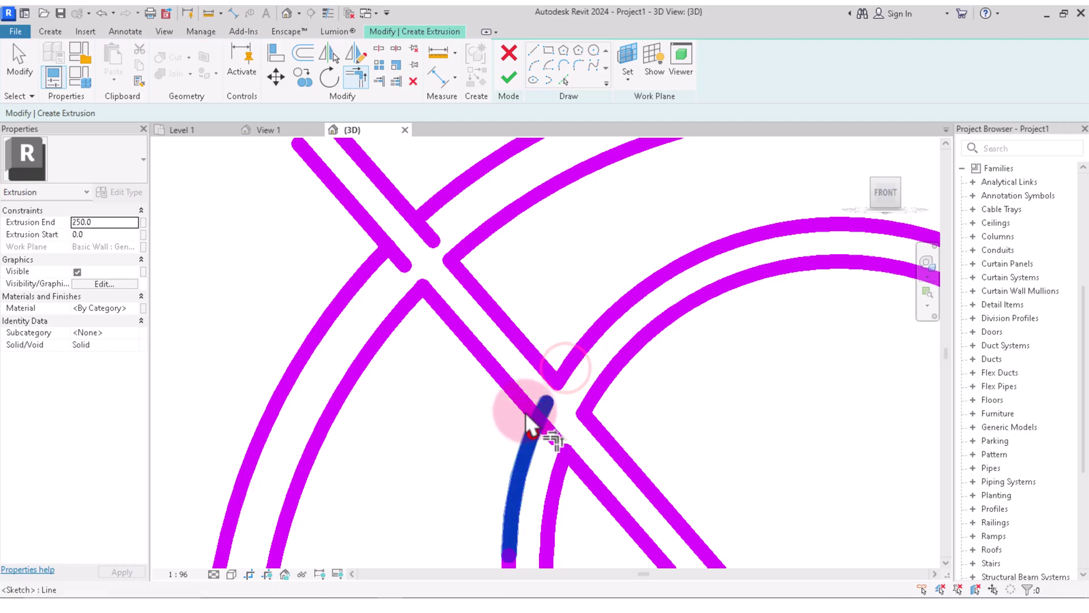
pyautogui.scroll(-2, 489, 370)
pyautogui.scroll(2, 705, 389)
# Trim the right inner and outer arcs to the right diagonal muntin, then zoom out
pyautogui.click(686, 353)
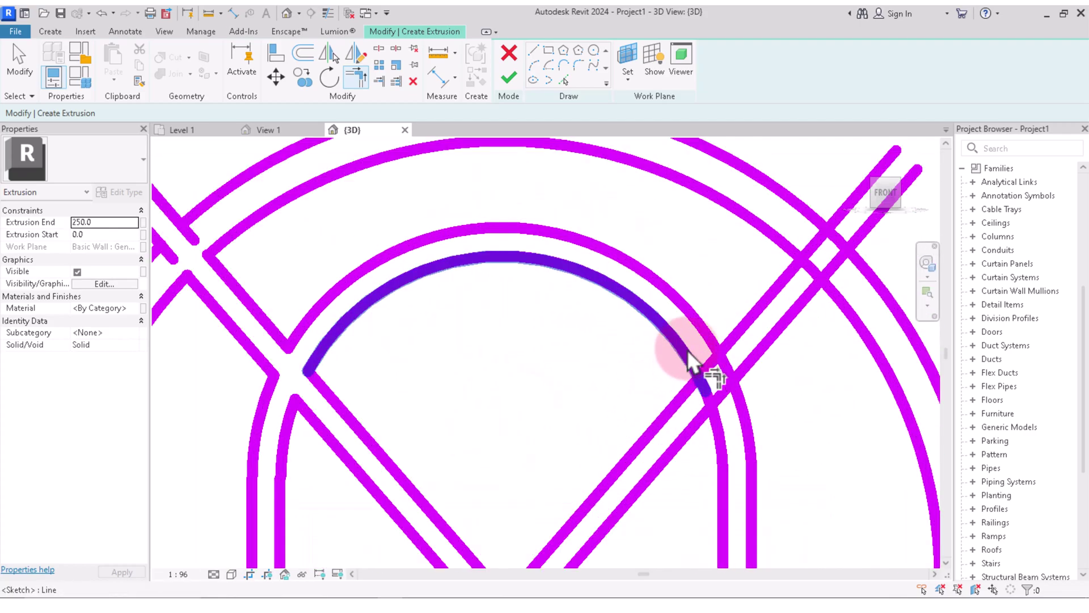
pyautogui.click(683, 392)
pyautogui.click(717, 434)
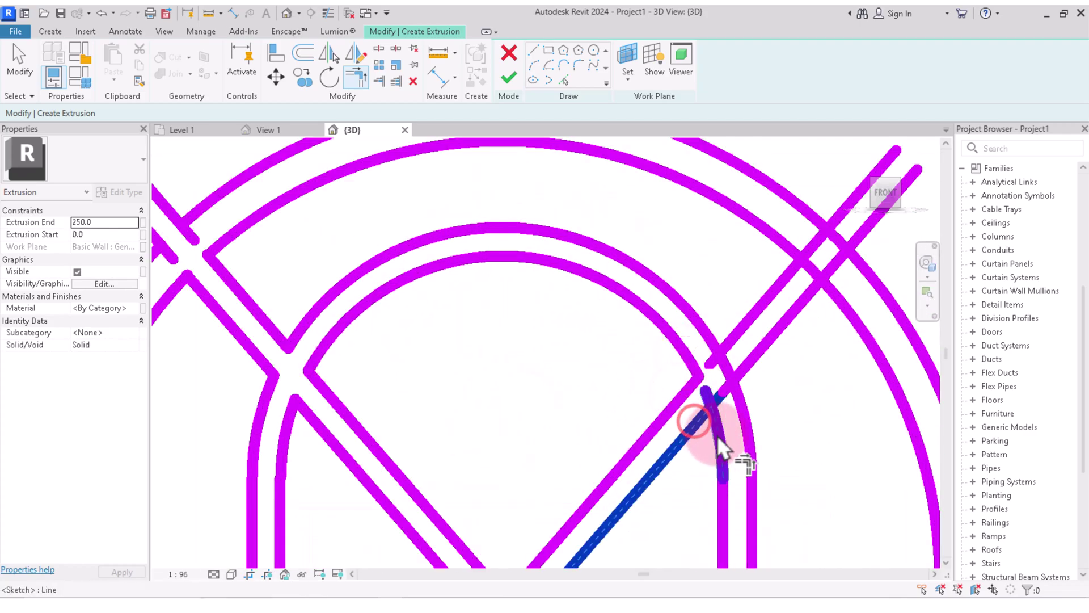
pyautogui.click(707, 329)
pyautogui.click(731, 339)
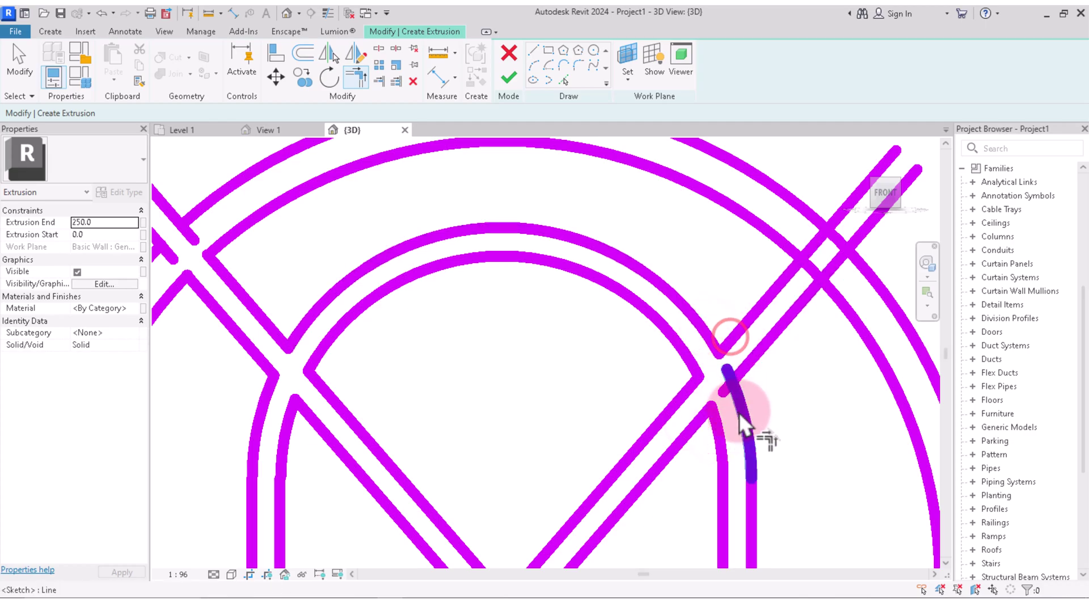
pyautogui.click(738, 410)
pyautogui.click(741, 369)
pyautogui.scroll(-2, 704, 397)
pyautogui.scroll(2, 749, 334)
pyautogui.click(747, 301)
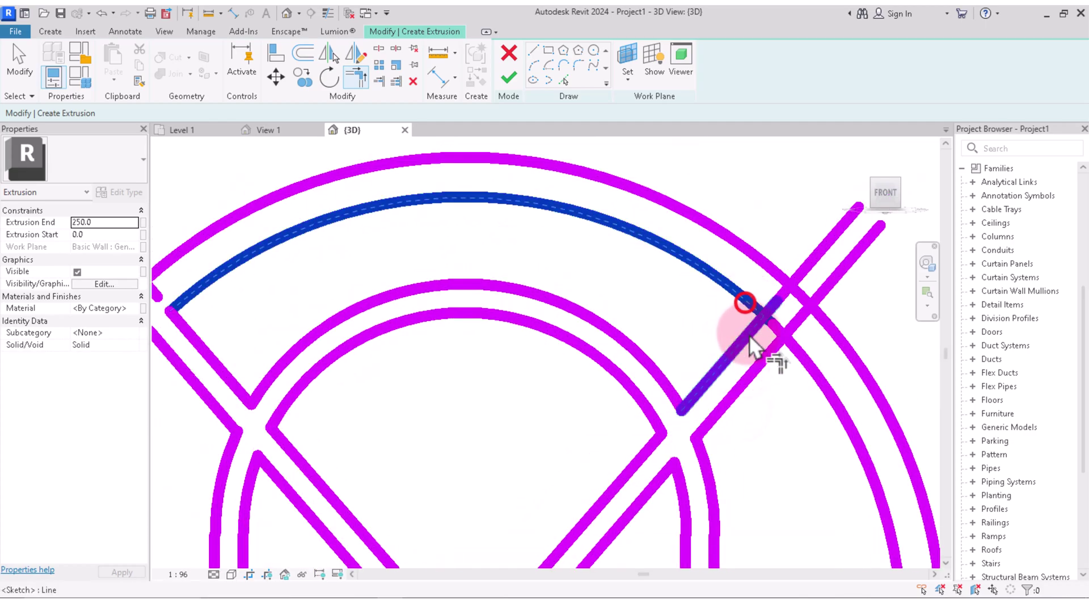
pyautogui.click(749, 337)
pyautogui.click(783, 349)
pyautogui.scroll(-2, 774, 316)
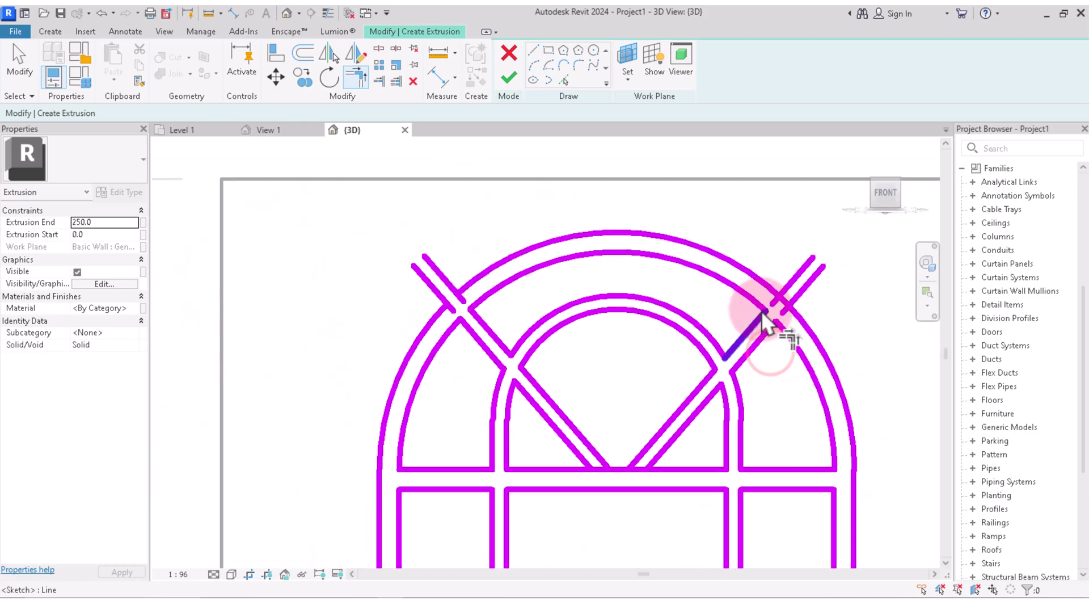
pyautogui.scroll(-2, 733, 301)
pyautogui.scroll(2, 568, 324)
pyautogui.scroll(-2, 598, 410)
pyautogui.scroll(1, 651, 397)
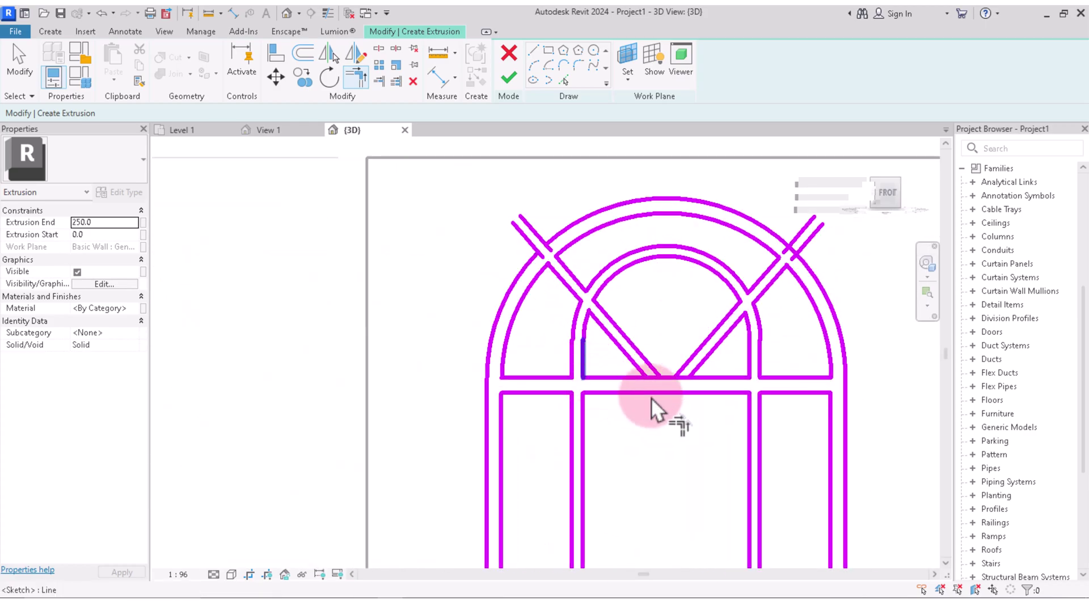
pyautogui.scroll(-2, 665, 341)
# Delete the two overshooting diagonal stubs and the left outer arc segment
pyautogui.scroll(1, 675, 295)
pyautogui.rightClick(684, 249)
pyautogui.click(703, 250)
pyautogui.scroll(2, 606, 306)
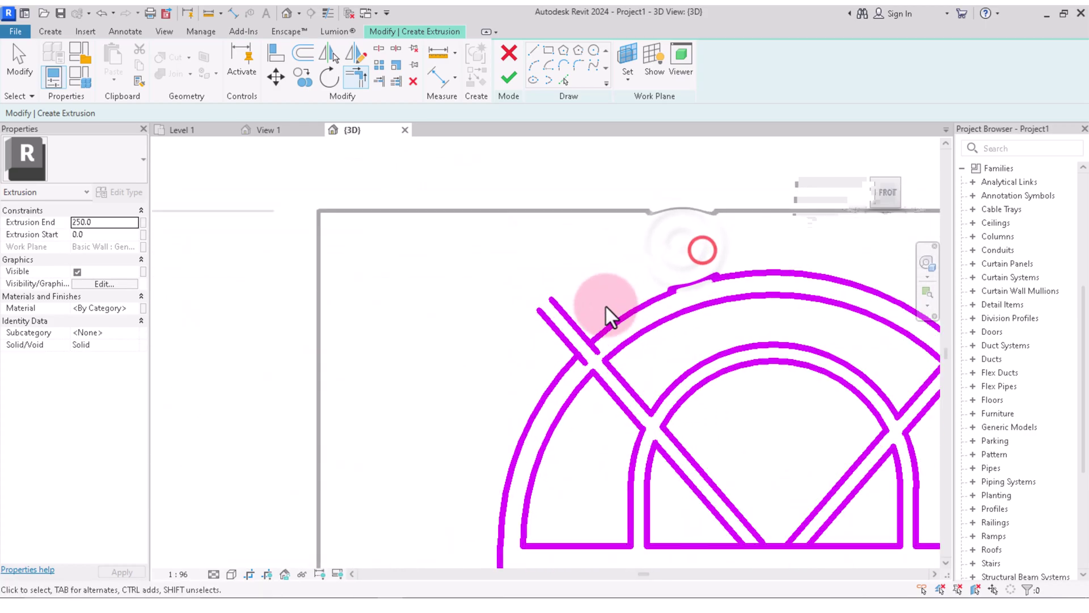
pyautogui.click(510, 335)
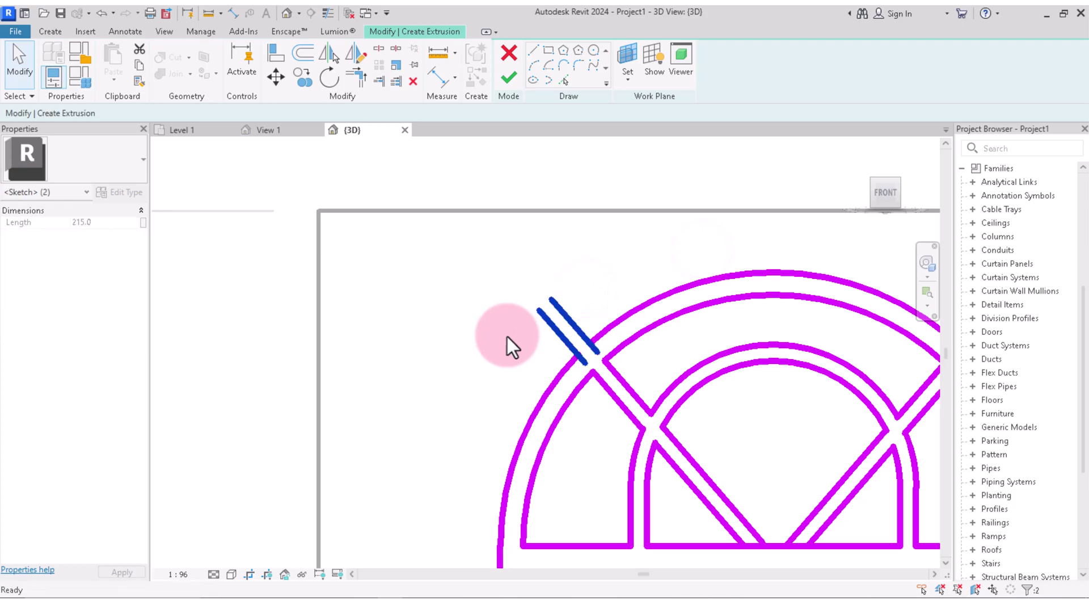
pyautogui.press('Delete')
pyautogui.scroll(-2, 679, 322)
pyautogui.scroll(1, 842, 298)
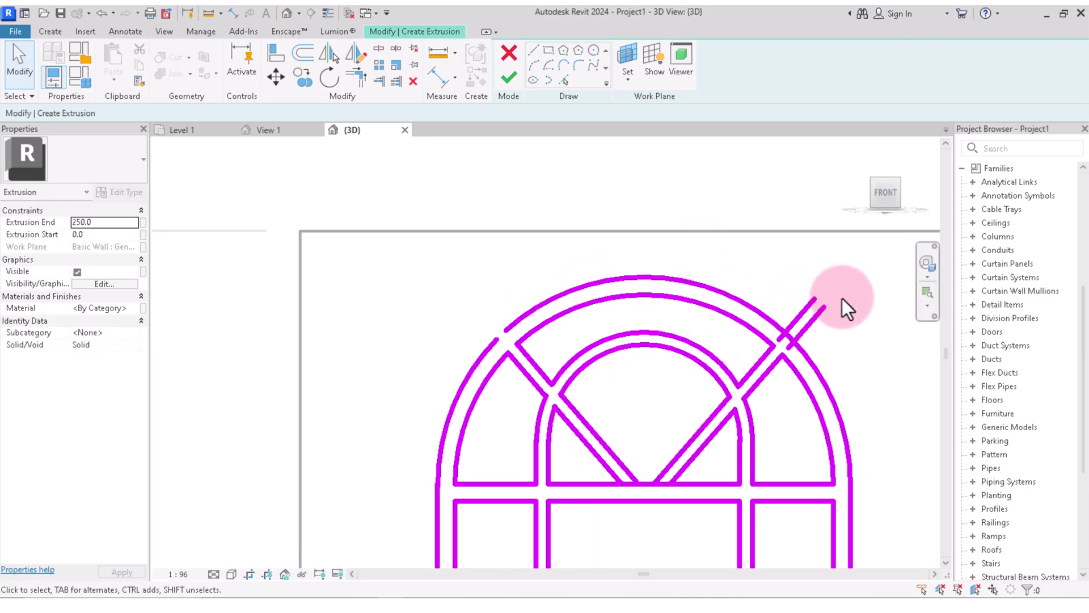
pyautogui.click(794, 310)
pyautogui.press('Delete')
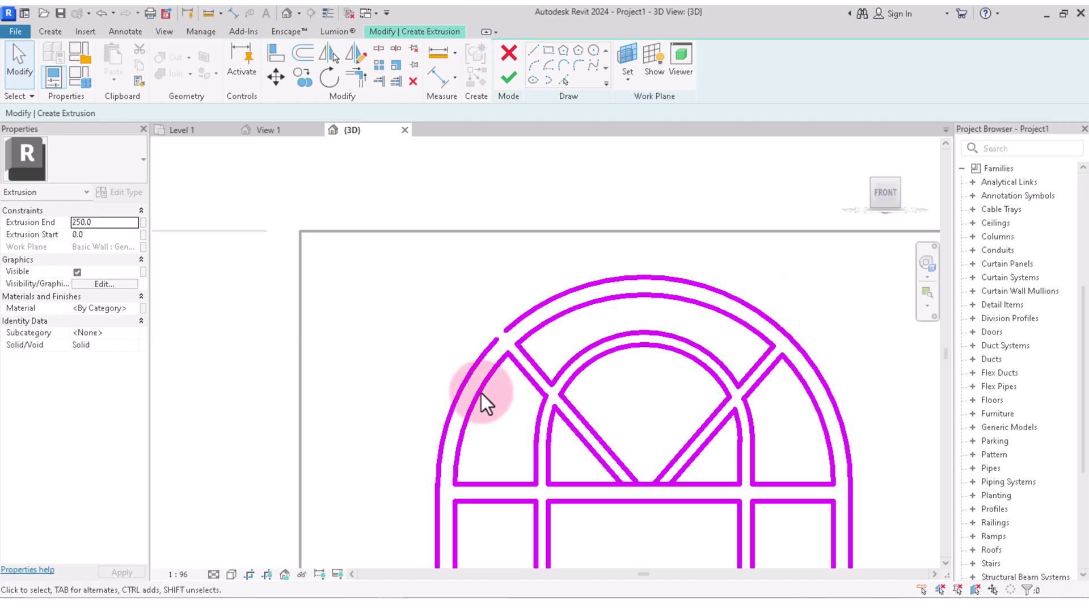
pyautogui.click(467, 390)
pyautogui.press('Delete')
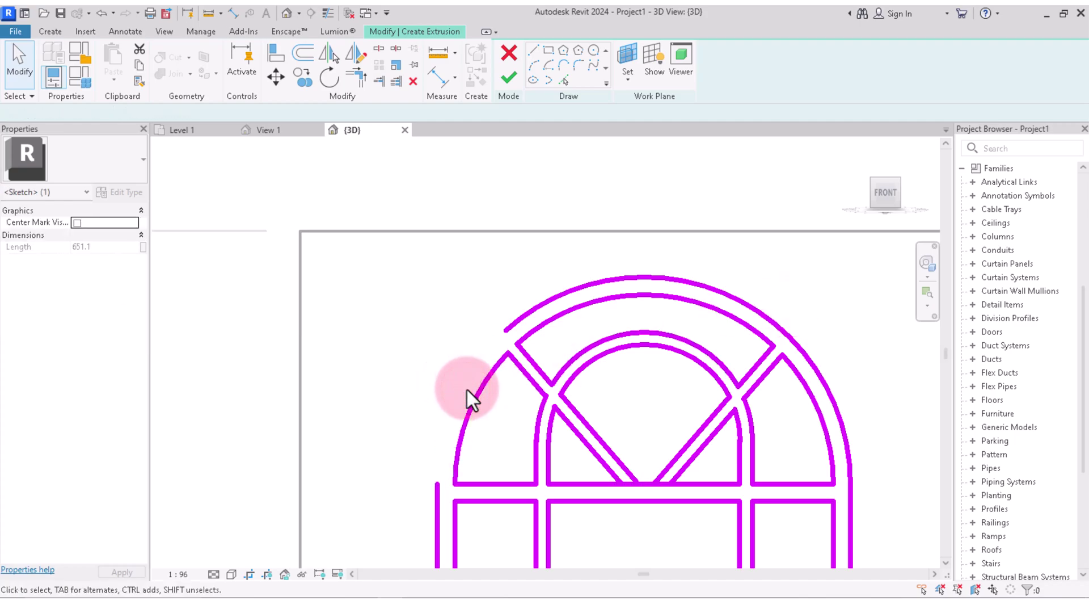
# Extend the outer arc down to meet the stub at its base
pyautogui.click(513, 325)
pyautogui.click(435, 492)
pyautogui.scroll(-3, 560, 369)
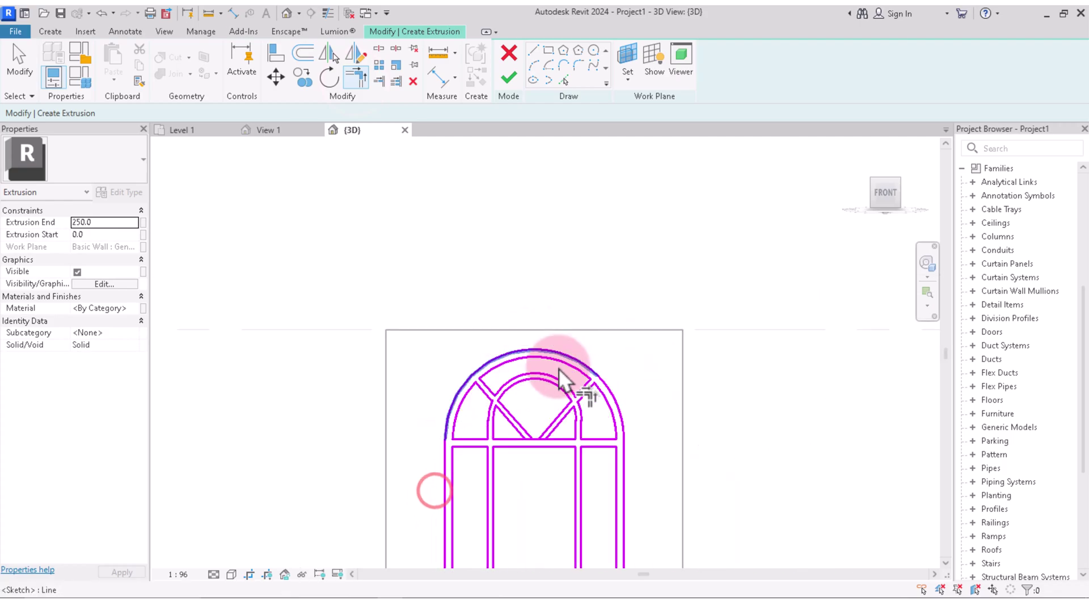
pyautogui.scroll(-2, 526, 415)
pyautogui.scroll(3, 751, 333)
pyautogui.scroll(-1, 616, 377)
pyautogui.scroll(3, 612, 370)
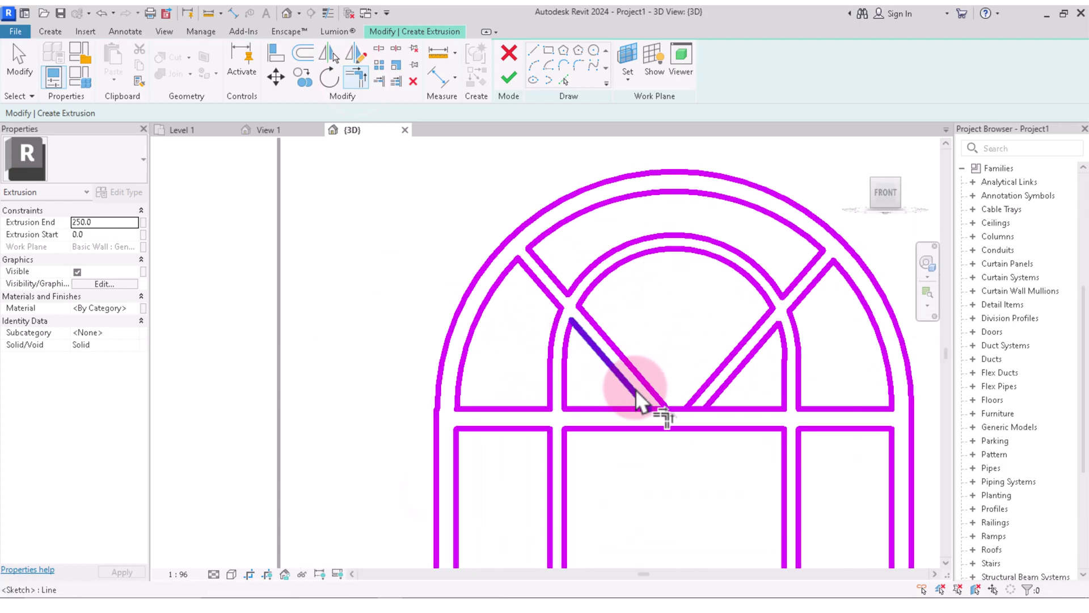
pyautogui.scroll(2, 646, 397)
pyautogui.scroll(-1, 642, 455)
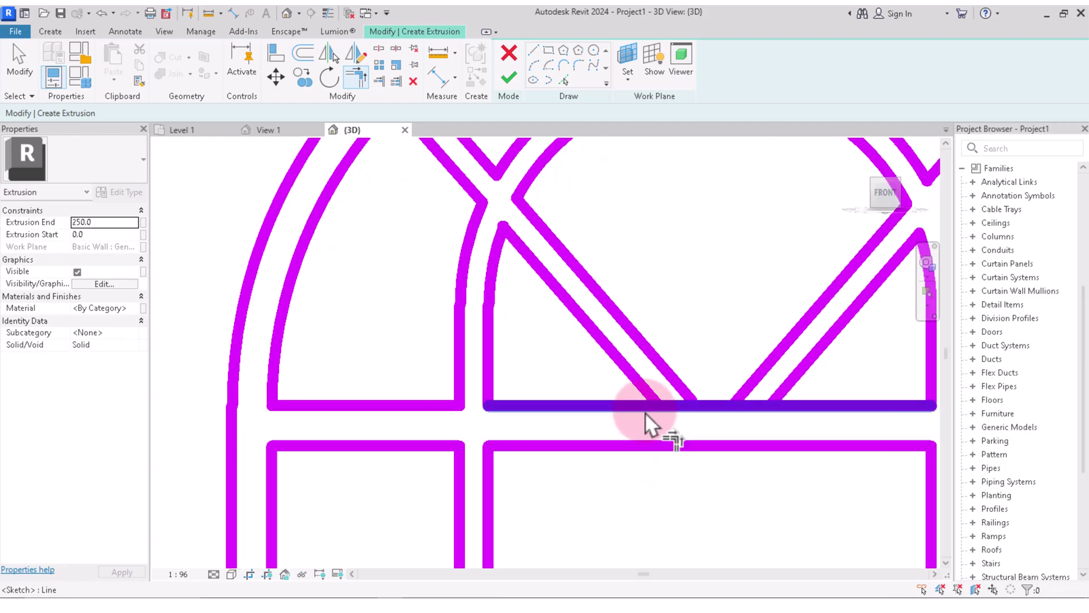
pyautogui.scroll(-2, 652, 414)
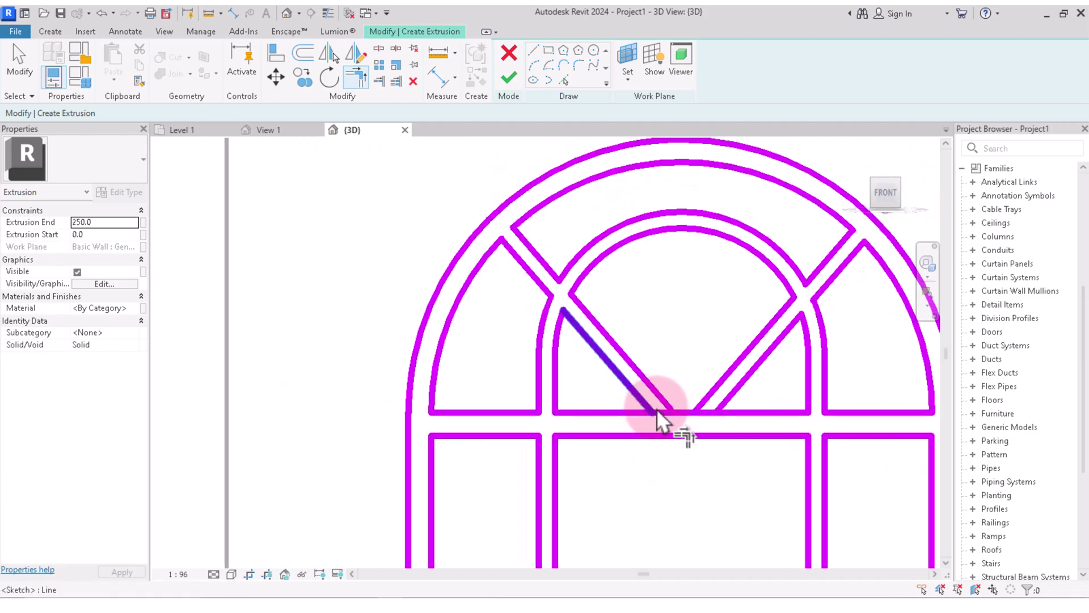
pyautogui.scroll(3, 658, 411)
# Split the transom line at three points where the diagonals cross it
pyautogui.click(377, 61)
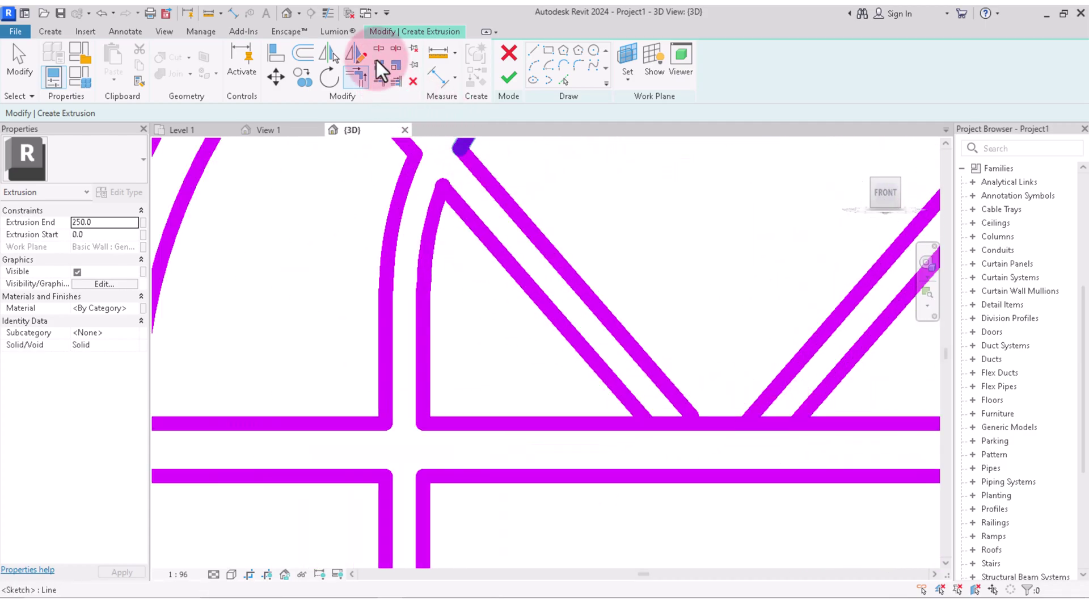
pyautogui.click(672, 423)
pyautogui.click(773, 422)
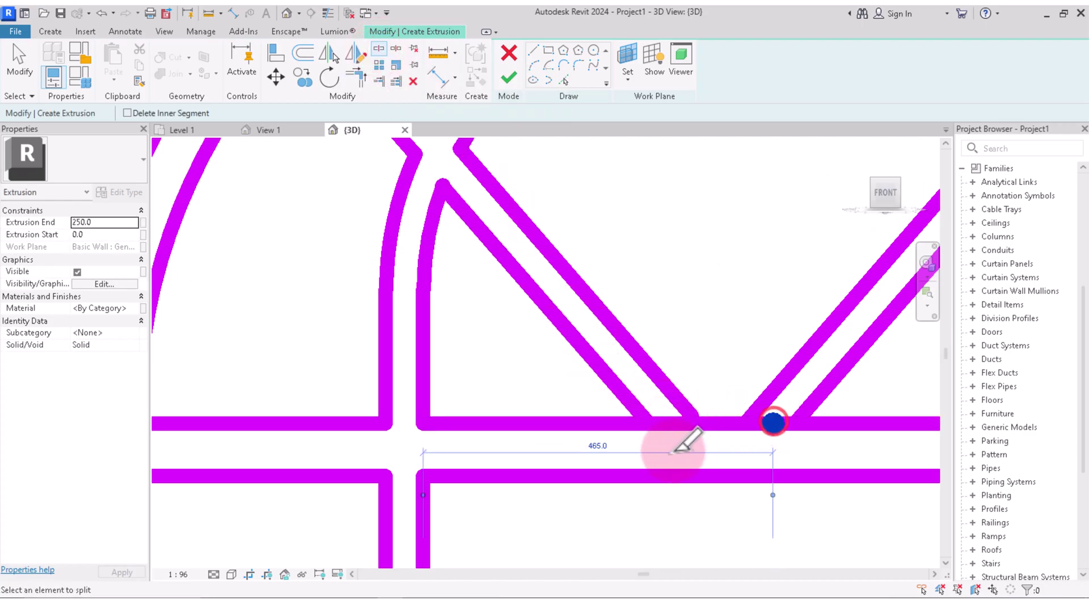
pyautogui.scroll(-2, 738, 431)
pyautogui.scroll(2, 678, 432)
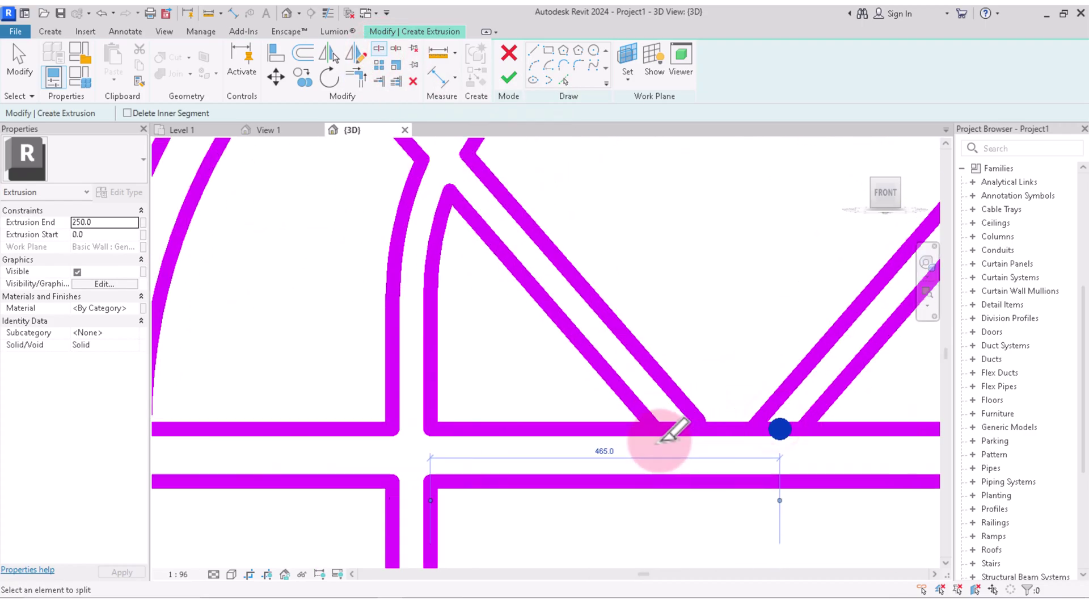
pyautogui.click(719, 427)
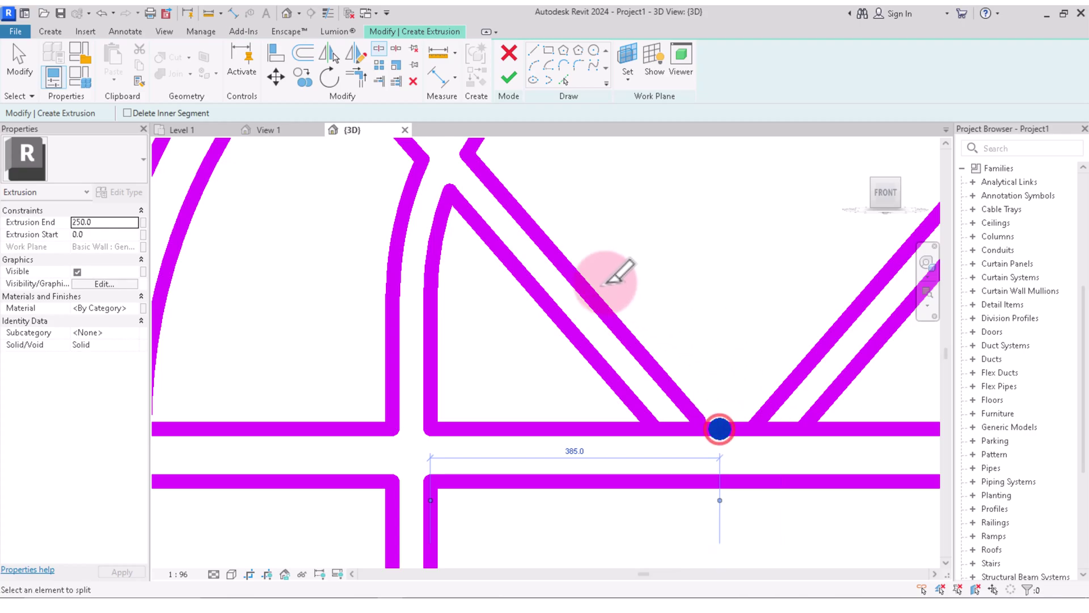
# Trim the transom to the V diagonals and shift the short middle segment between them
pyautogui.click(356, 80)
pyautogui.click(600, 428)
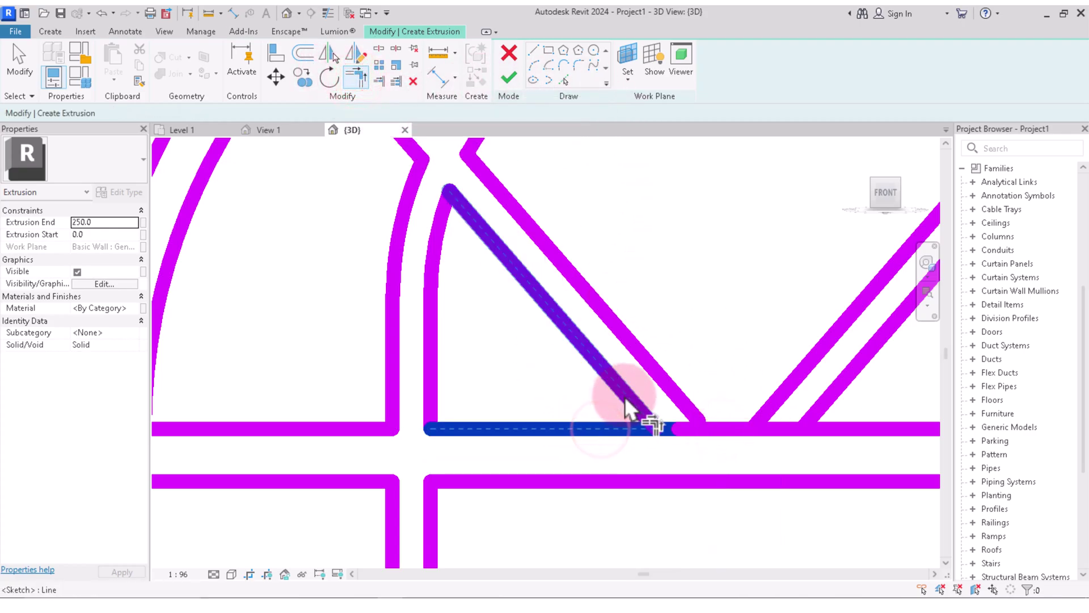
pyautogui.click(624, 388)
pyautogui.scroll(-2, 622, 441)
pyautogui.scroll(2, 684, 406)
pyautogui.click(684, 405)
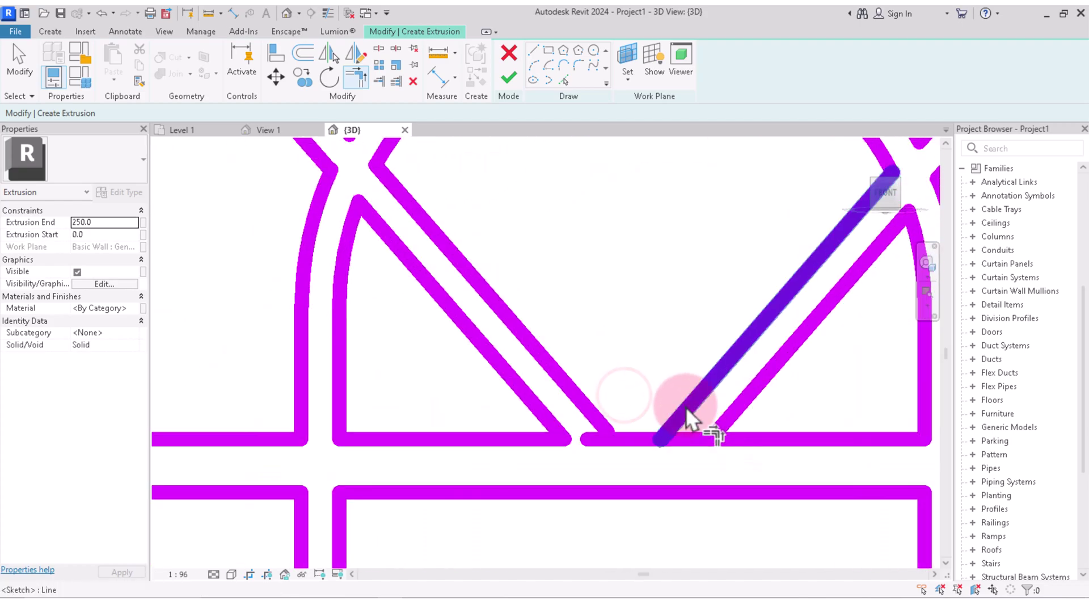
pyautogui.click(652, 437)
pyautogui.click(610, 433)
pyautogui.click(629, 438)
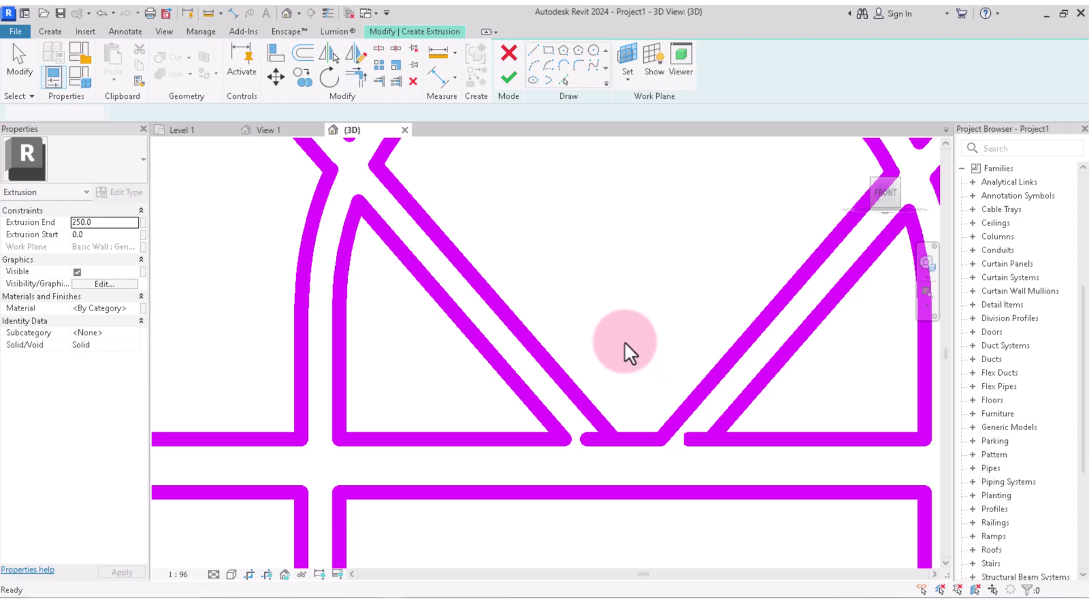
pyautogui.rightClick(645, 354)
pyautogui.click(656, 307)
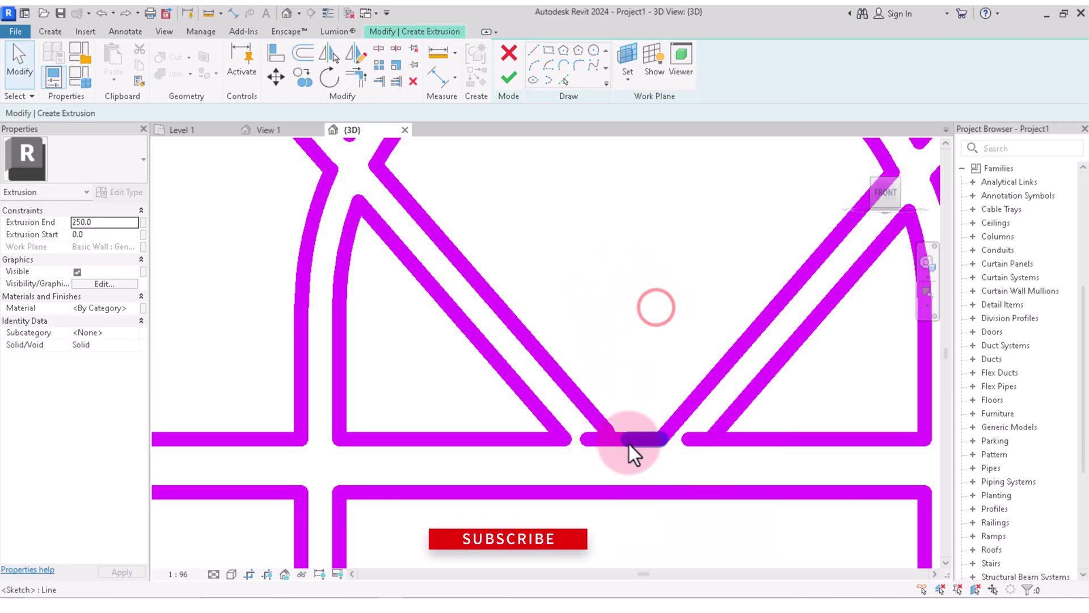
pyautogui.click(629, 441)
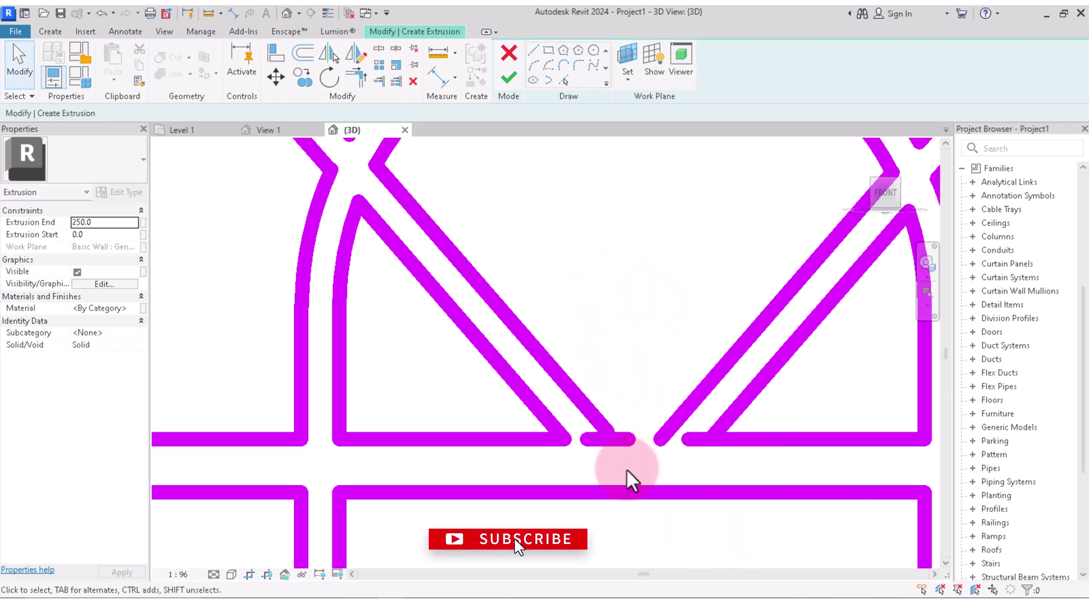
pyautogui.moveTo(629, 440); pyautogui.dragTo(658, 442)
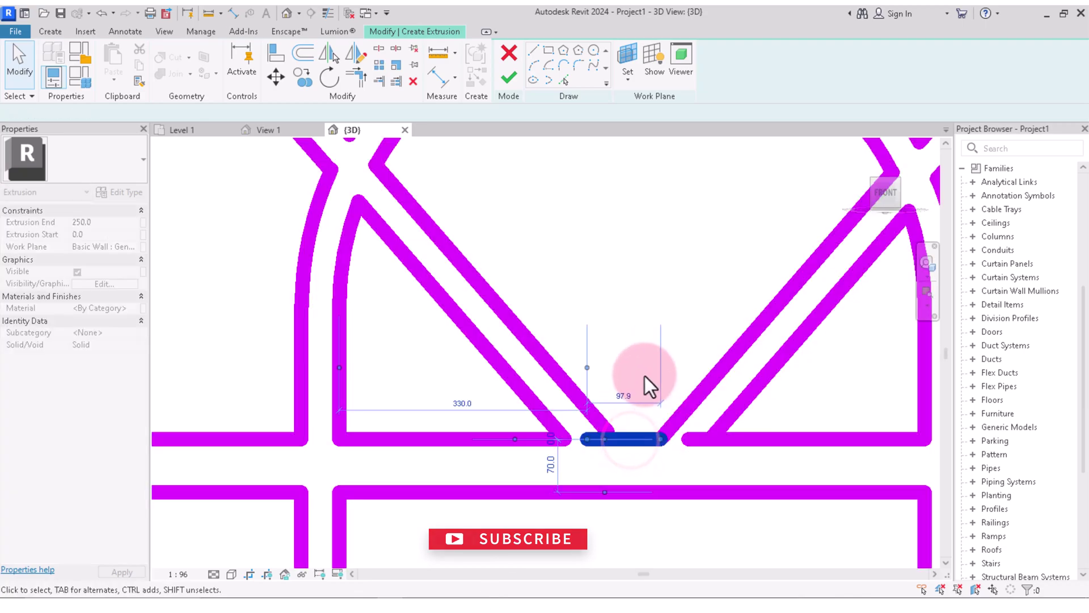
pyautogui.click(645, 373)
# Trim the left diagonal and right transom segment into clean corners, then review the profile
pyautogui.click(361, 77)
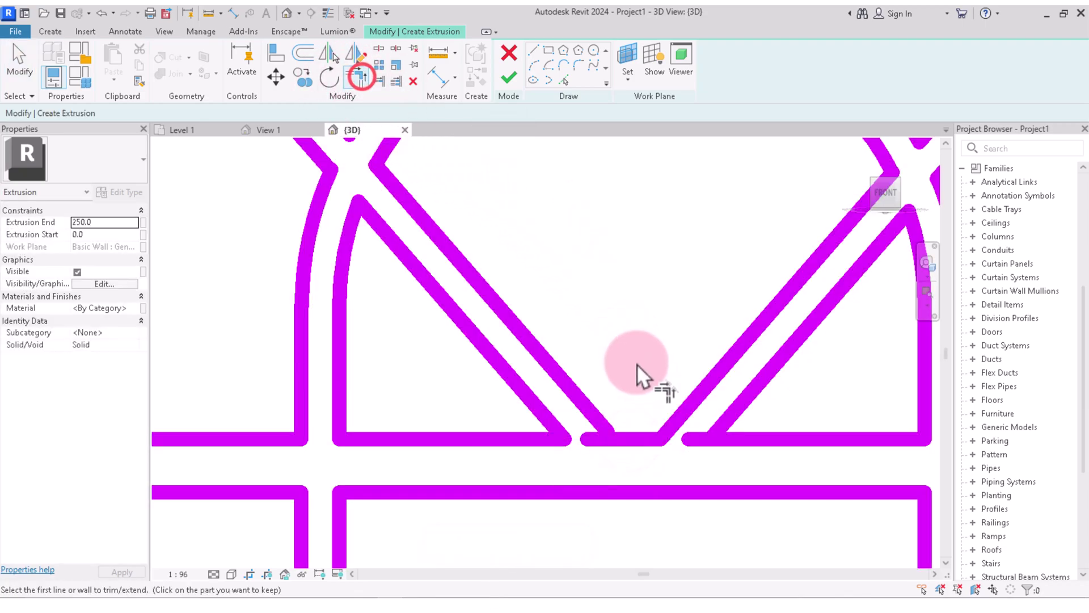
pyautogui.click(591, 416)
pyautogui.click(628, 441)
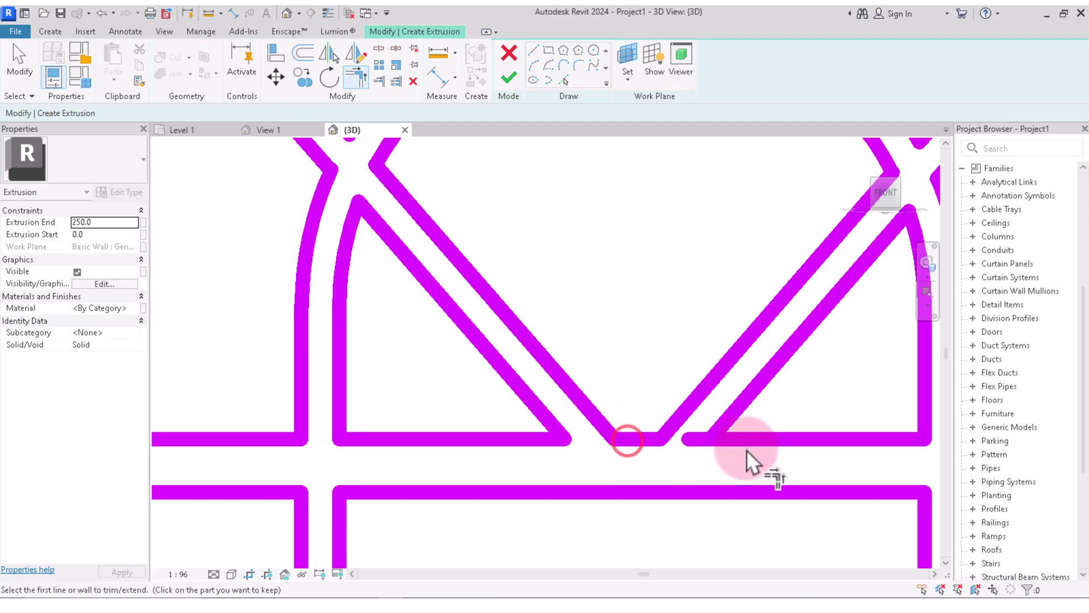
pyautogui.click(744, 442)
pyautogui.click(732, 425)
pyautogui.scroll(-3, 723, 475)
pyautogui.scroll(-3, 638, 472)
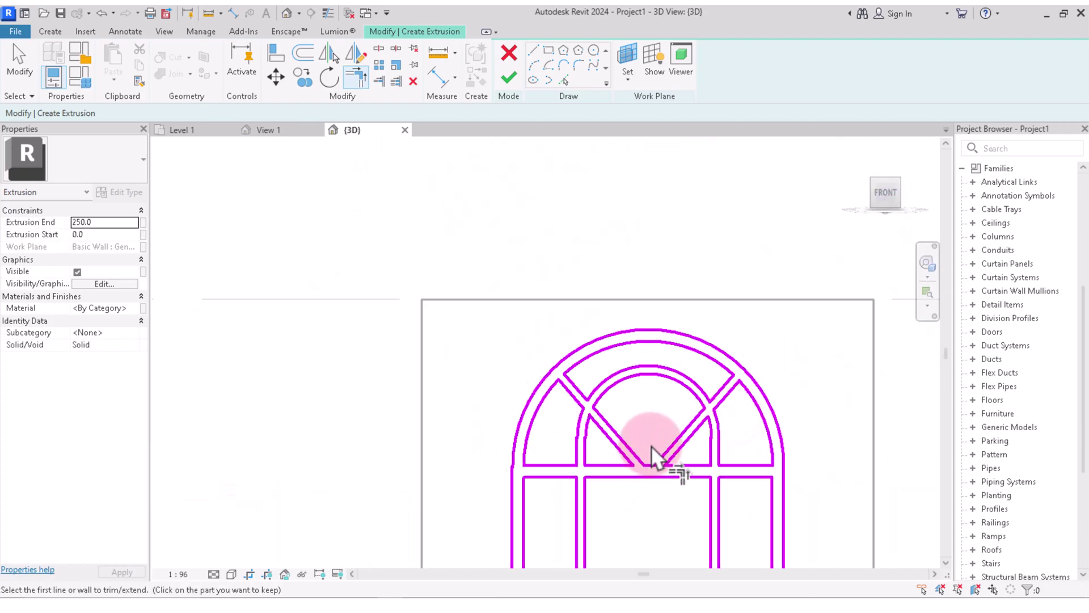
pyautogui.scroll(3, 652, 445)
pyautogui.scroll(-2, 666, 385)
pyautogui.click(583, 355)
pyautogui.scroll(2, 586, 364)
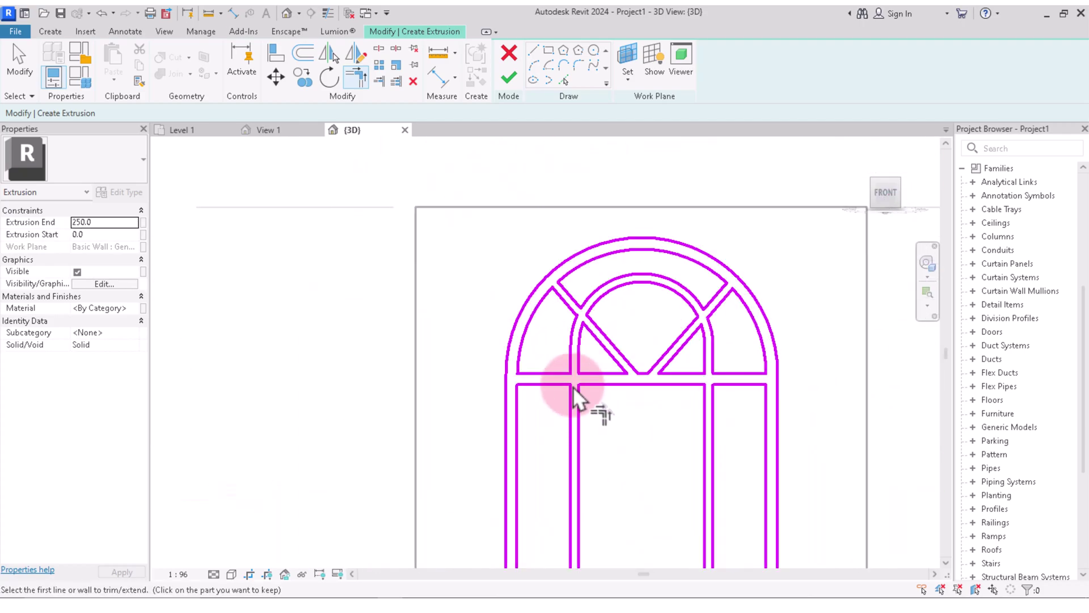
pyautogui.scroll(-3, 573, 387)
pyautogui.scroll(3, 611, 413)
pyautogui.scroll(2, 634, 378)
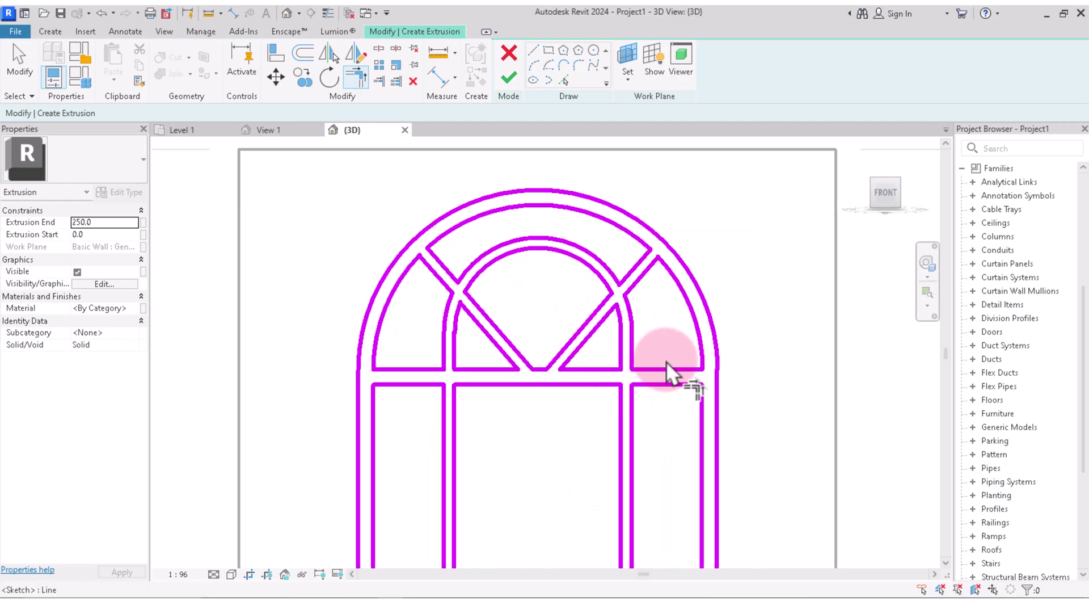
pyautogui.scroll(-2, 681, 392)
pyautogui.scroll(-3, 652, 397)
pyautogui.scroll(1, 581, 384)
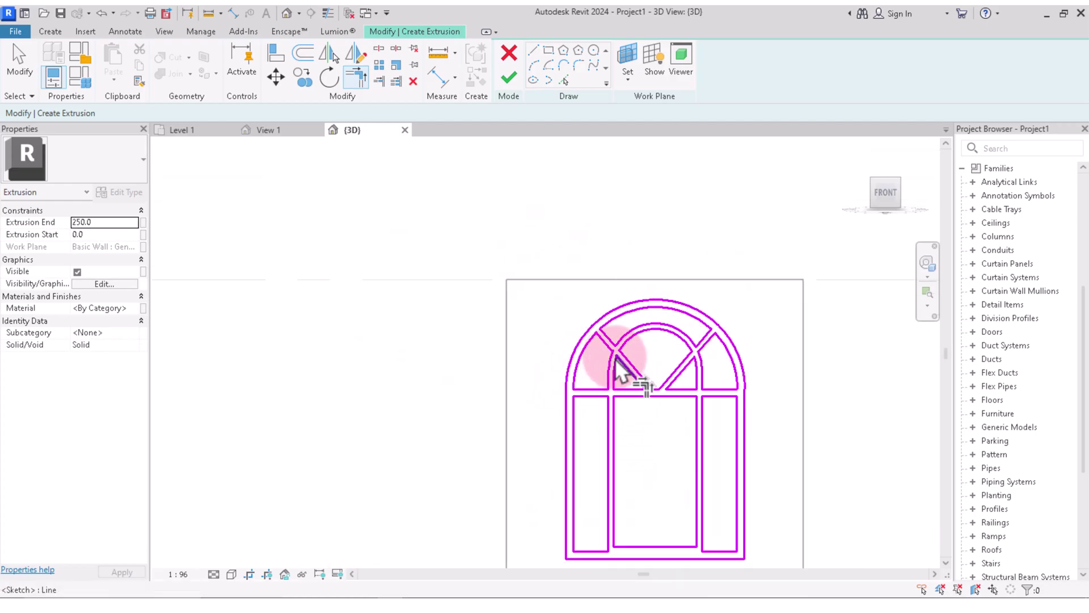
pyautogui.scroll(-1, 612, 368)
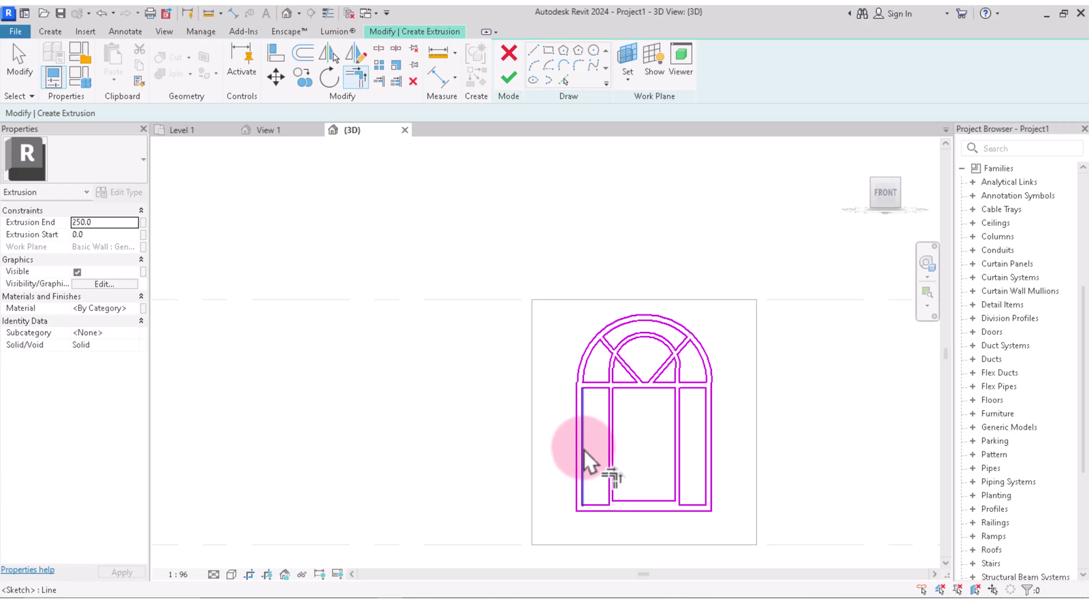
pyautogui.scroll(2, 604, 471)
pyautogui.scroll(-2, 603, 448)
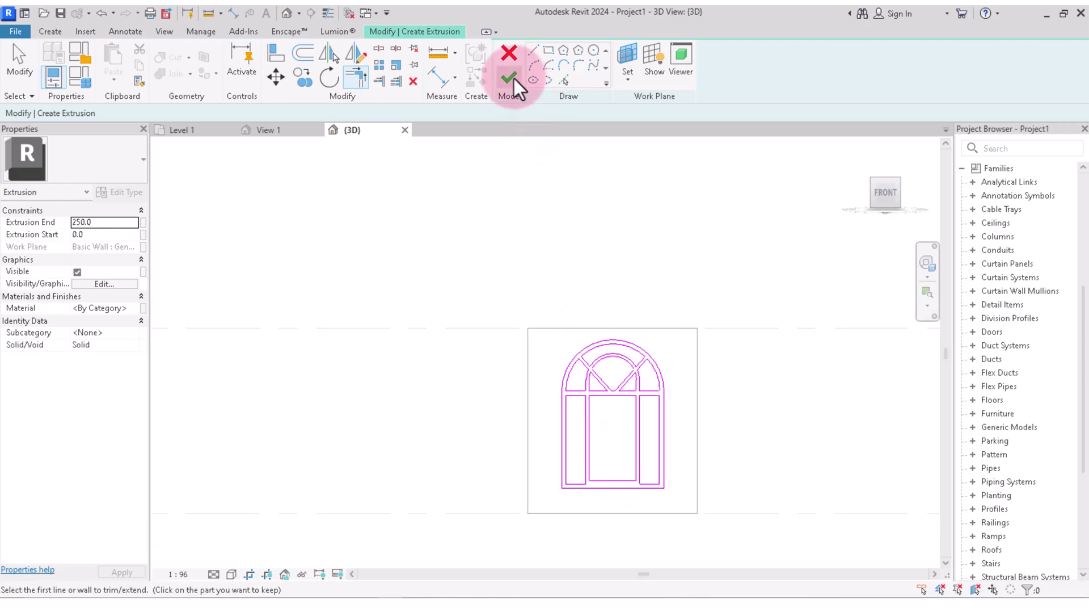
# Finish the extrusion sketch and orbit to see the arched frame in the wall
pyautogui.click(509, 78)
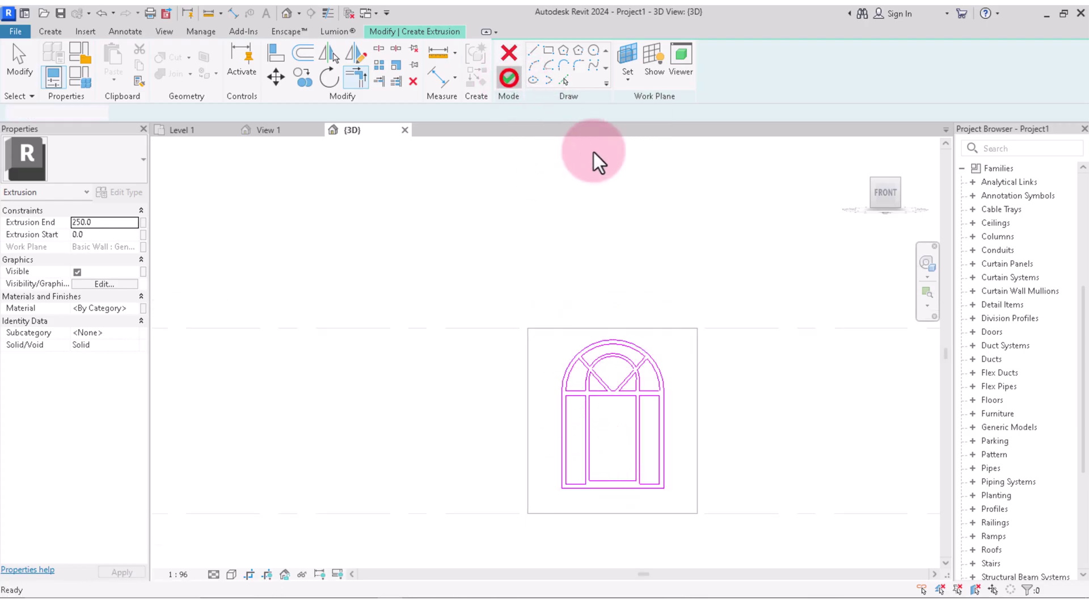
pyautogui.click(680, 282)
pyautogui.moveTo(877, 198); pyautogui.dragTo(785, 240)
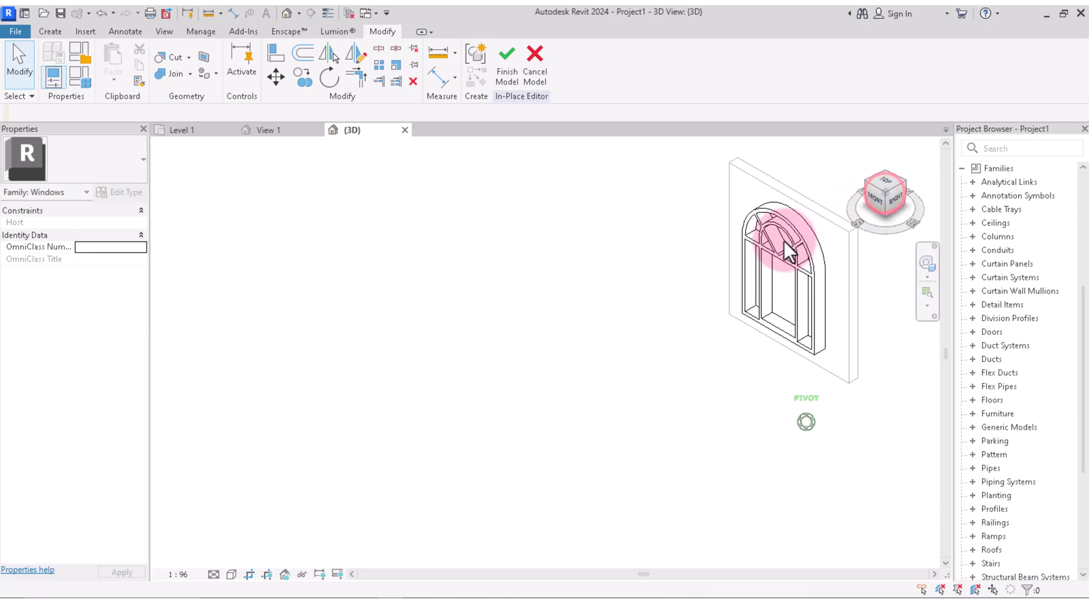
pyautogui.scroll(2, 724, 336)
pyautogui.scroll(2, 753, 347)
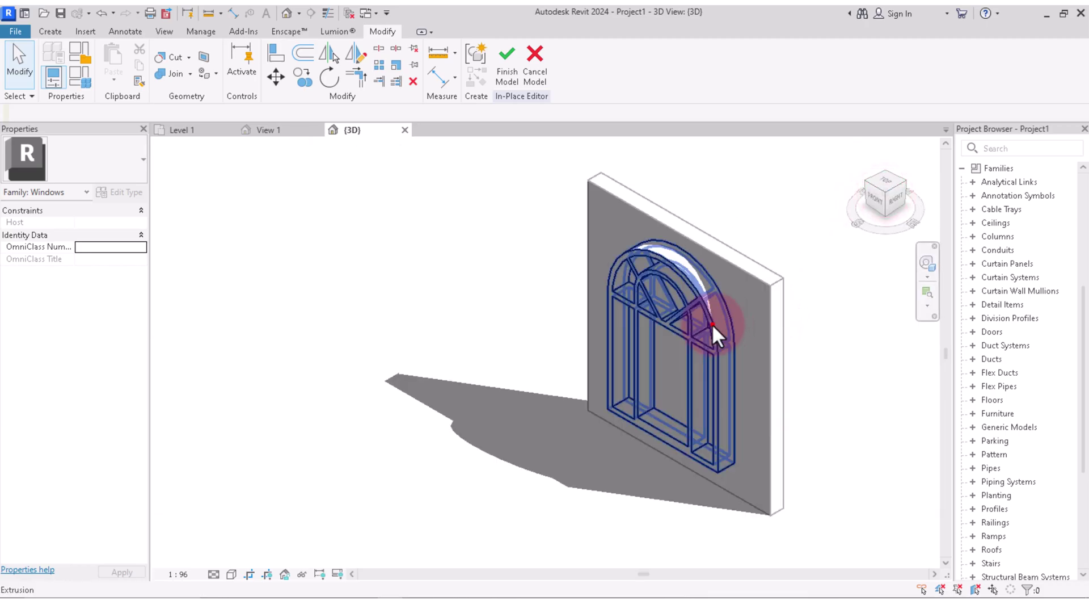
pyautogui.click(713, 324)
# From the Right view, drag the extrusion end to 270 and its start to -138.9
pyautogui.click(890, 196)
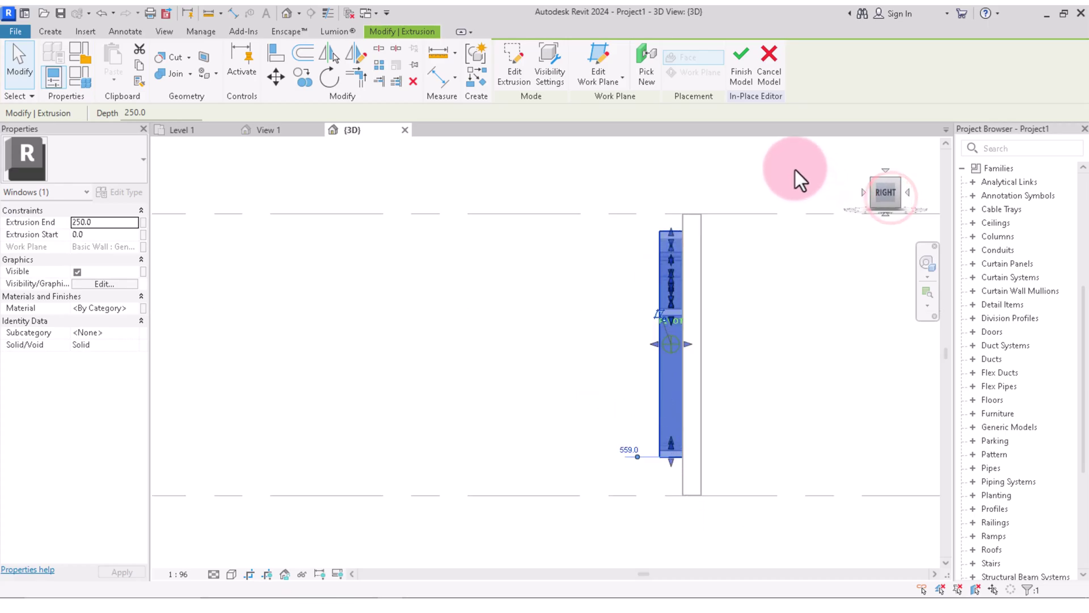
pyautogui.scroll(3, 657, 343)
pyautogui.scroll(2, 652, 331)
pyautogui.moveTo(653, 329); pyautogui.dragTo(669, 325)
pyautogui.moveTo(577, 321); pyautogui.dragTo(662, 329)
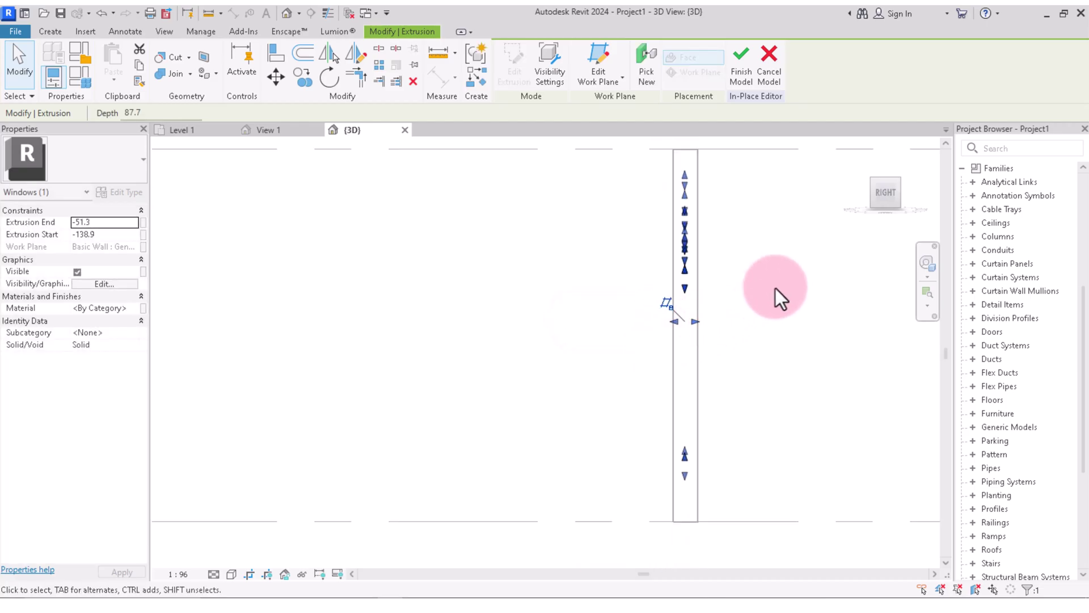
# Pull the extrusion end back to 87.7 in the Right view, then return face-on
pyautogui.moveTo(880, 195); pyautogui.dragTo(211, 230)
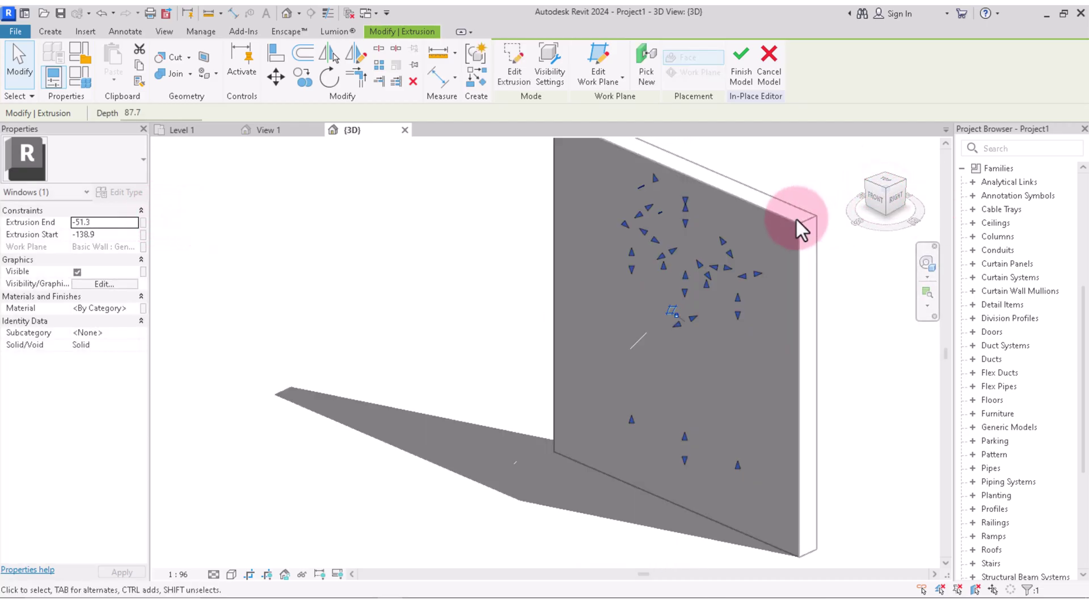
pyautogui.click(878, 195)
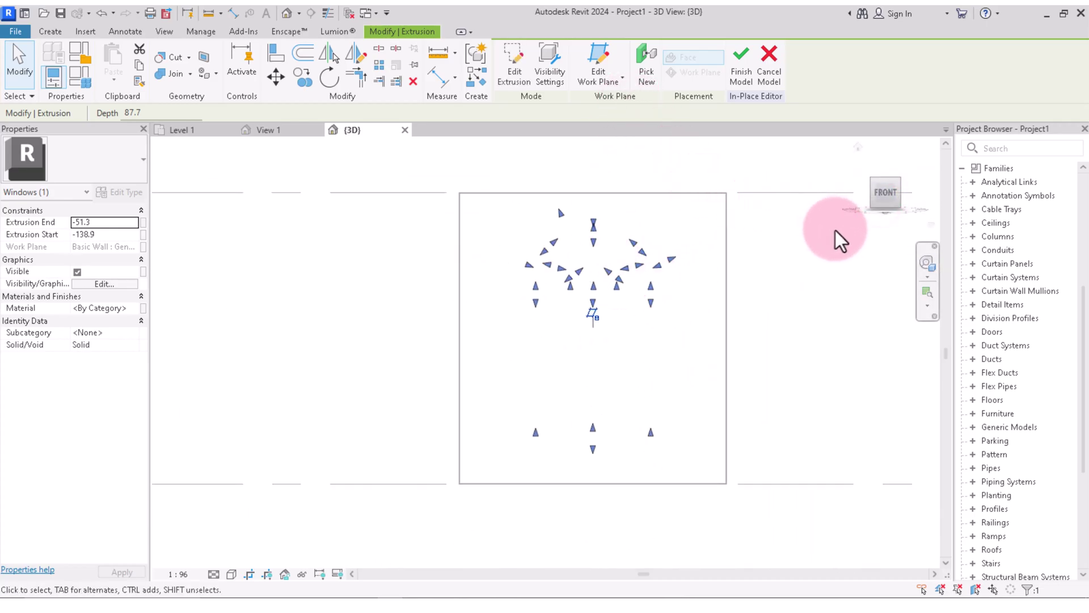
pyautogui.scroll(-2, 840, 241)
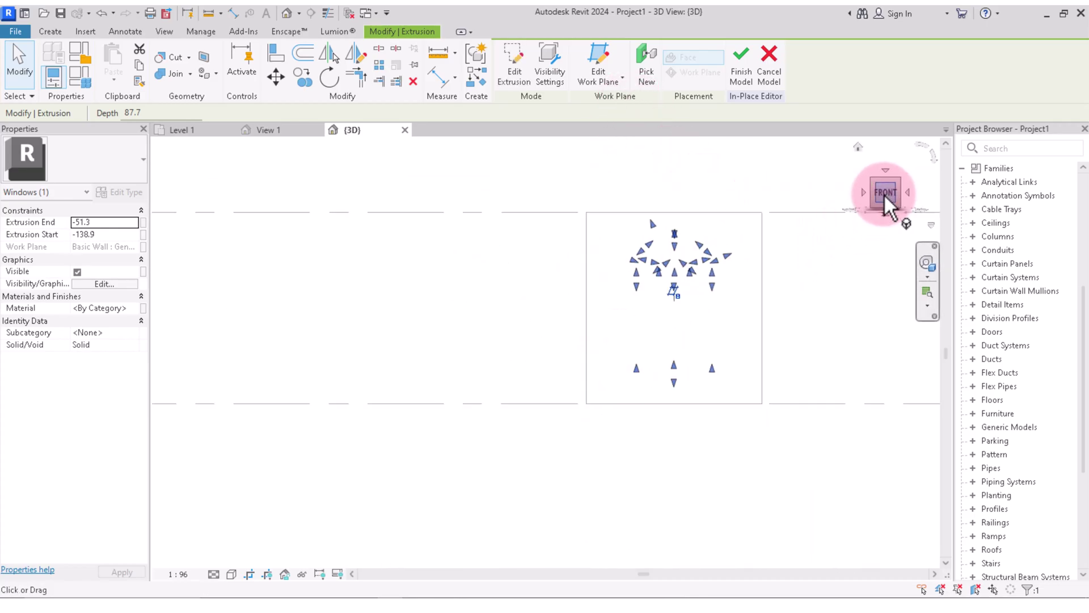
pyautogui.click(907, 193)
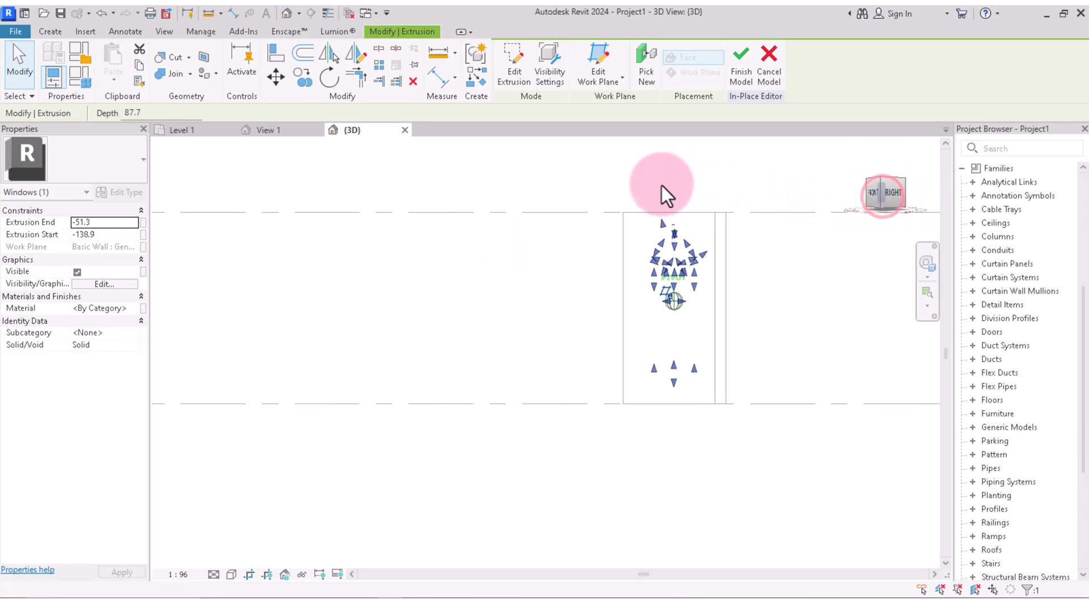
pyautogui.click(888, 193)
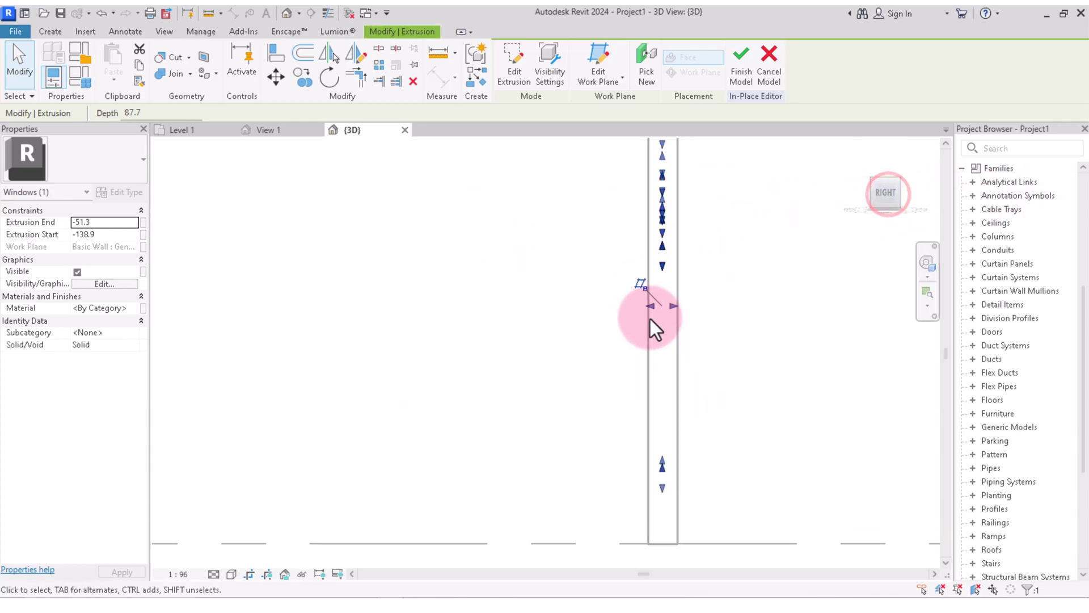
pyautogui.moveTo(536, 353); pyautogui.dragTo(520, 353)
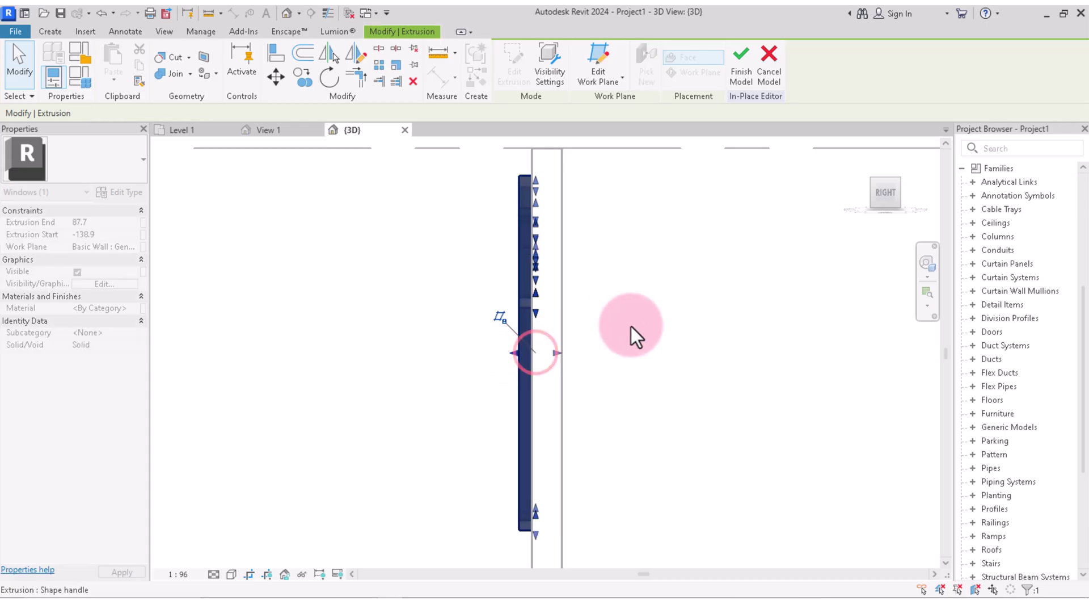
pyautogui.scroll(-3, 709, 295)
pyautogui.moveTo(884, 196)
pyautogui.mouseDown()
pyautogui.moveTo(236, 206)
pyautogui.moveTo(768, 254)
pyautogui.moveTo(792, 336)
pyautogui.mouseUp()
pyautogui.click(792, 335)
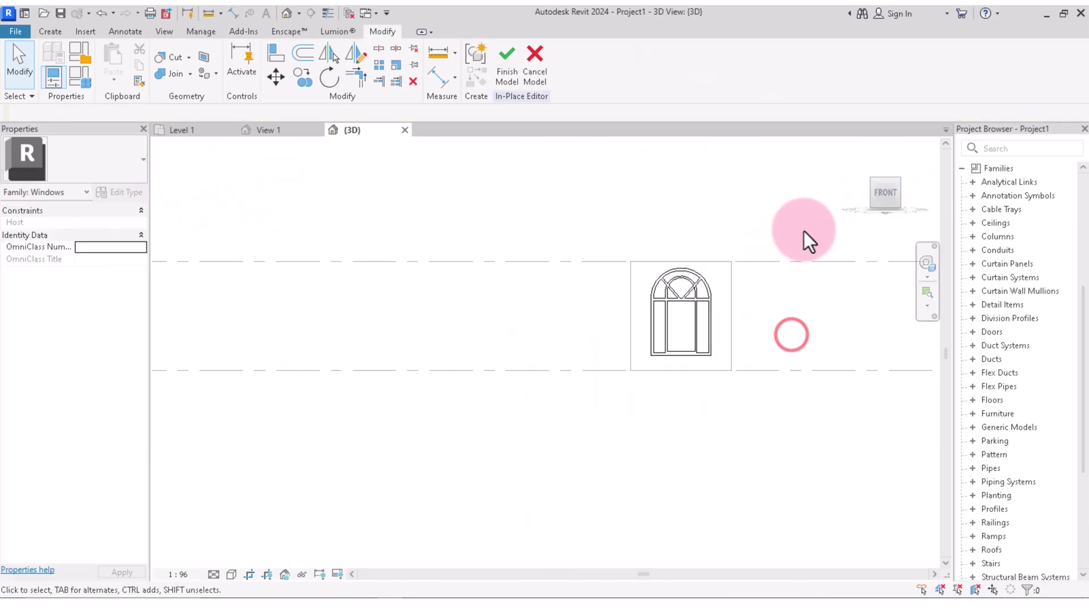
pyautogui.click(885, 193)
pyautogui.scroll(3, 683, 289)
pyautogui.scroll(1, 692, 261)
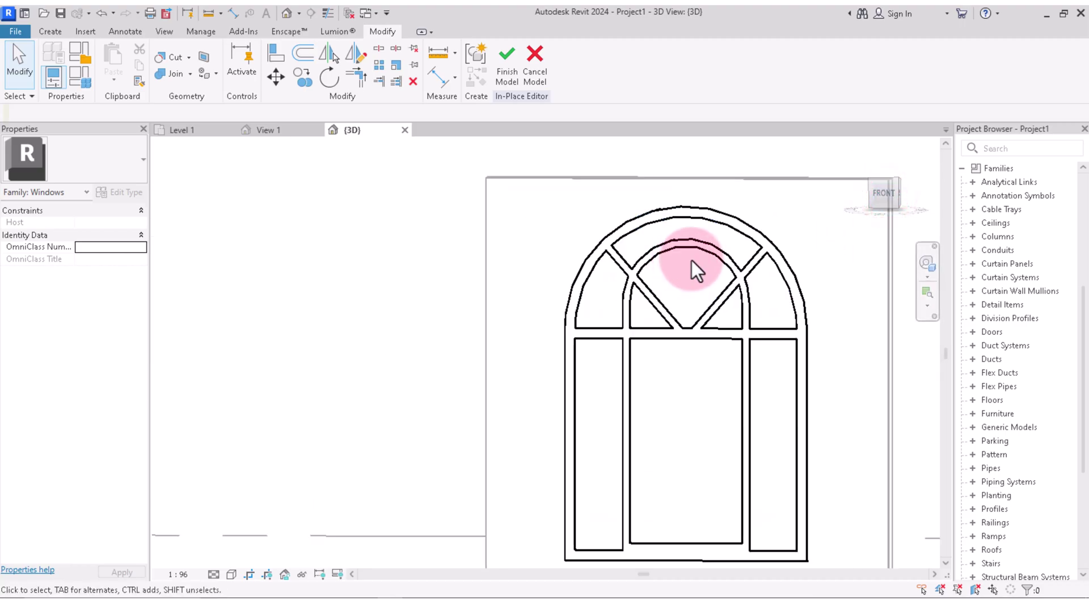
pyautogui.scroll(-1, 694, 261)
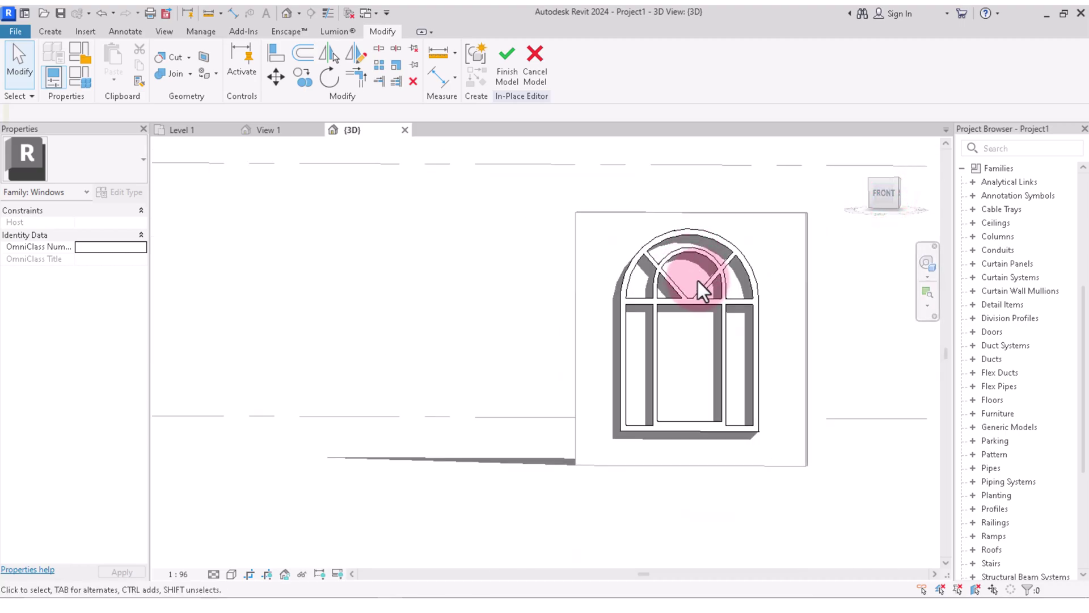
pyautogui.scroll(1, 697, 281)
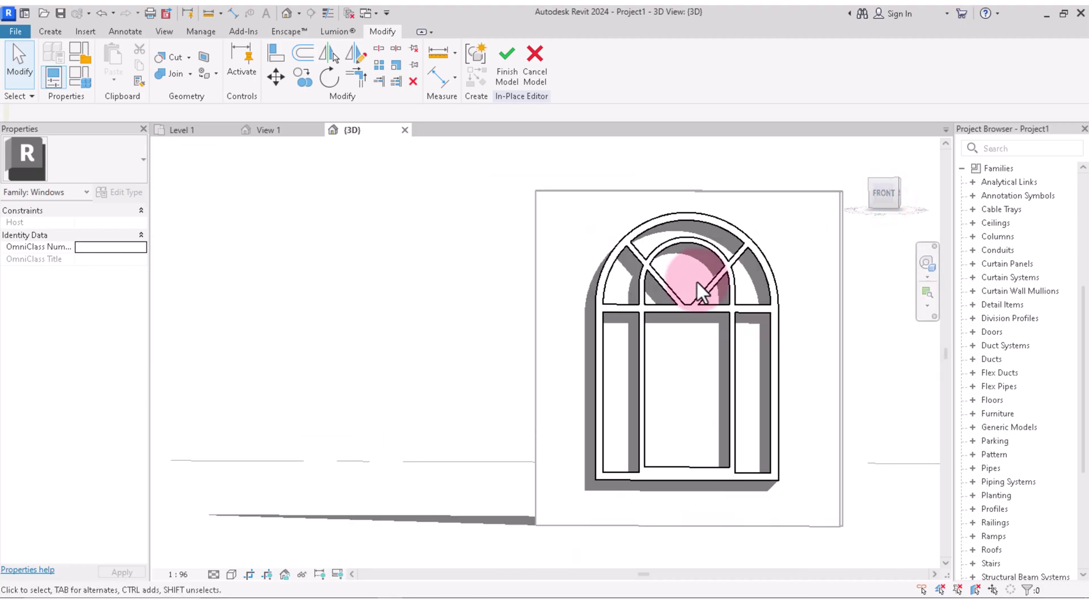
pyautogui.click(886, 192)
pyautogui.click(883, 193)
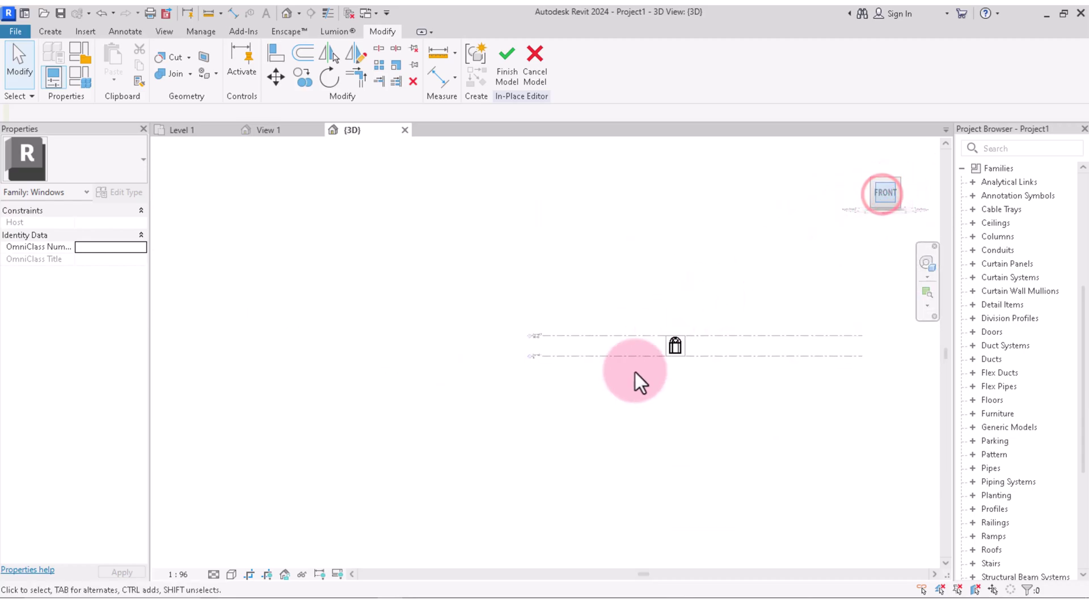
pyautogui.scroll(3, 456, 350)
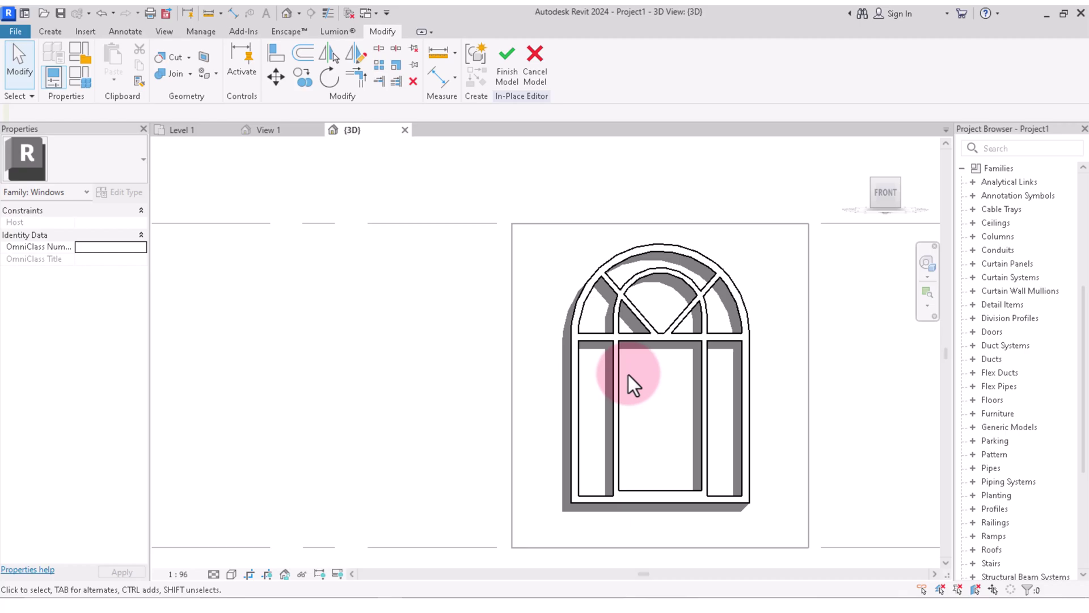
pyautogui.scroll(-1, 721, 281)
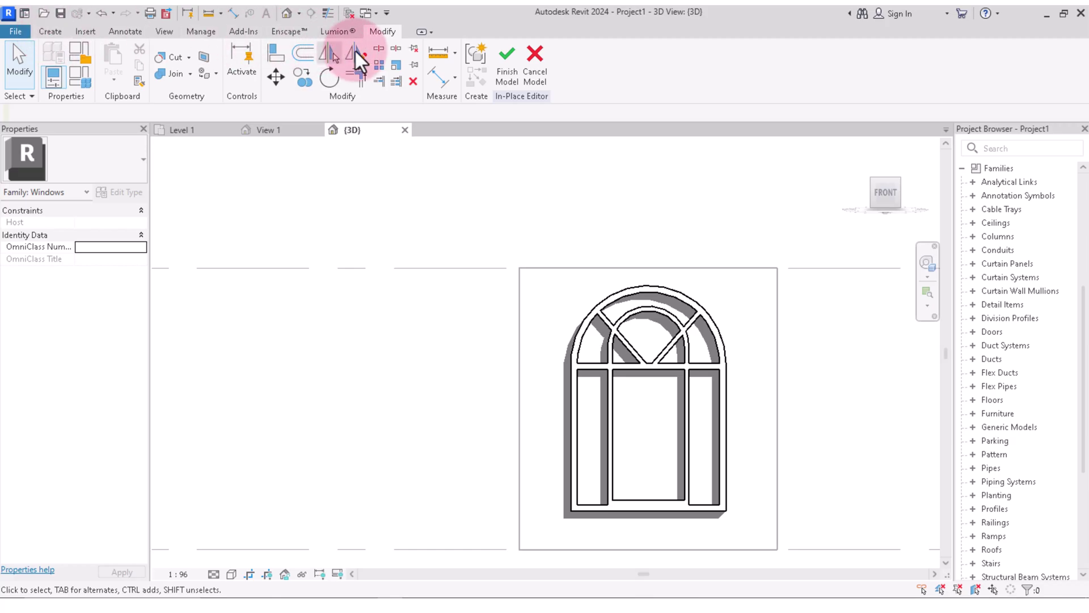
# Start a wall opening sketch in Pick Lines mode
pyautogui.click(55, 33)
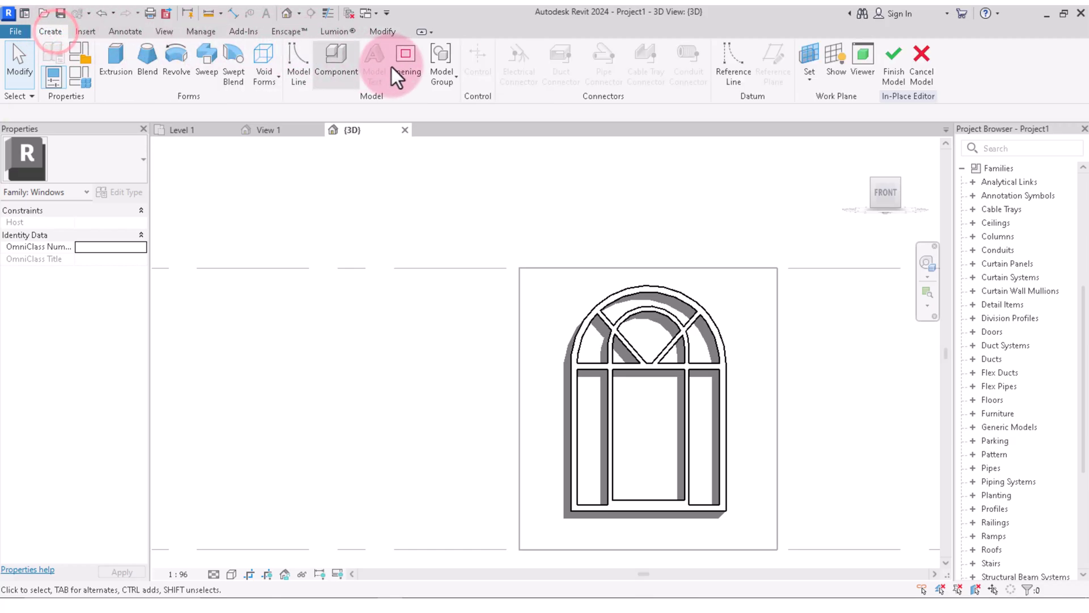
pyautogui.click(669, 294)
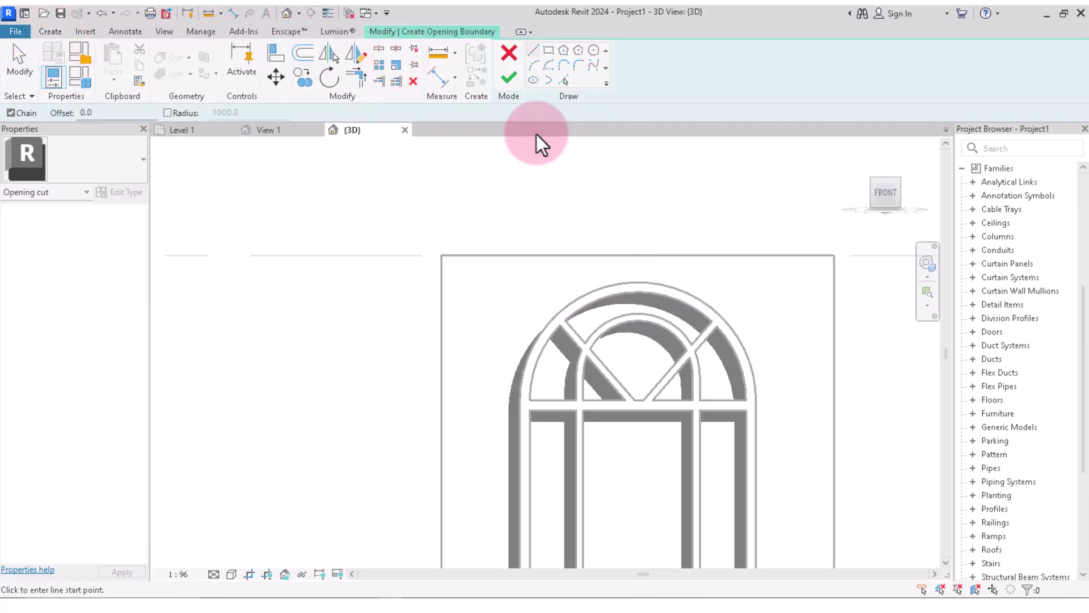
pyautogui.click(562, 79)
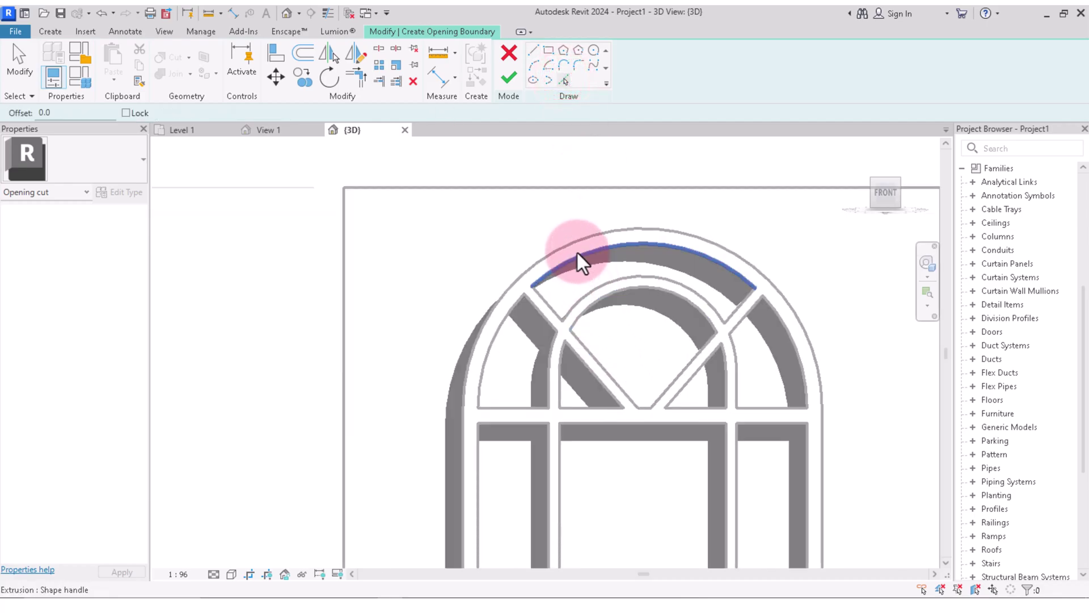
# Pick the top arc band's outer arc, right radial edge, inner arc and left radial edge
pyautogui.click(577, 253)
pyautogui.click(741, 299)
pyautogui.scroll(2, 706, 297)
pyautogui.click(702, 286)
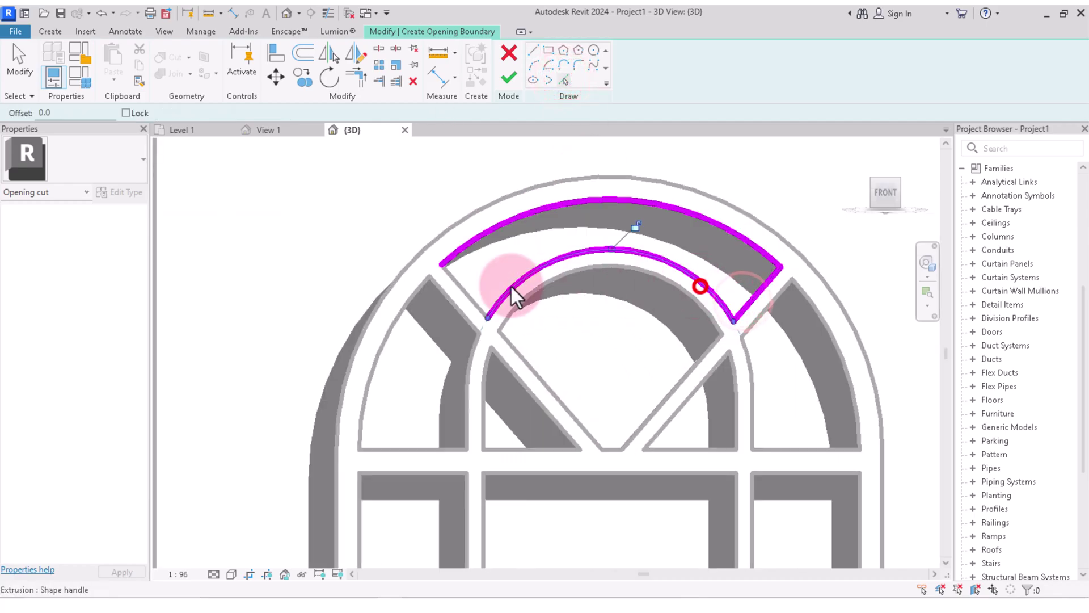
pyautogui.click(461, 289)
# Pick the upper-left sector's outer-left arc, vertical mullion, sill and diagonal muntin edges
pyautogui.click(407, 307)
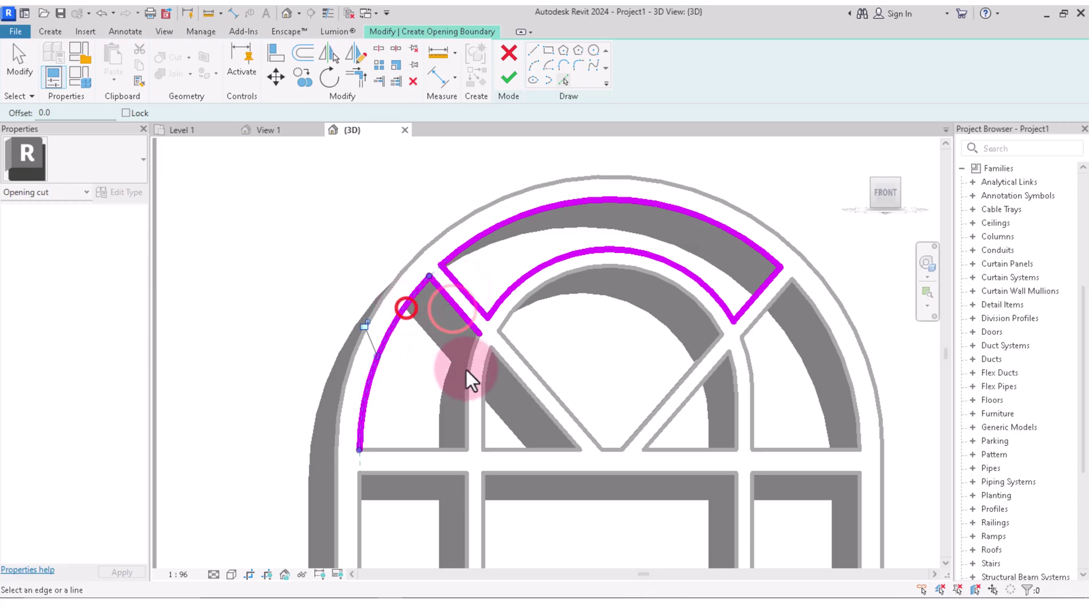
pyautogui.click(465, 421)
pyautogui.click(440, 447)
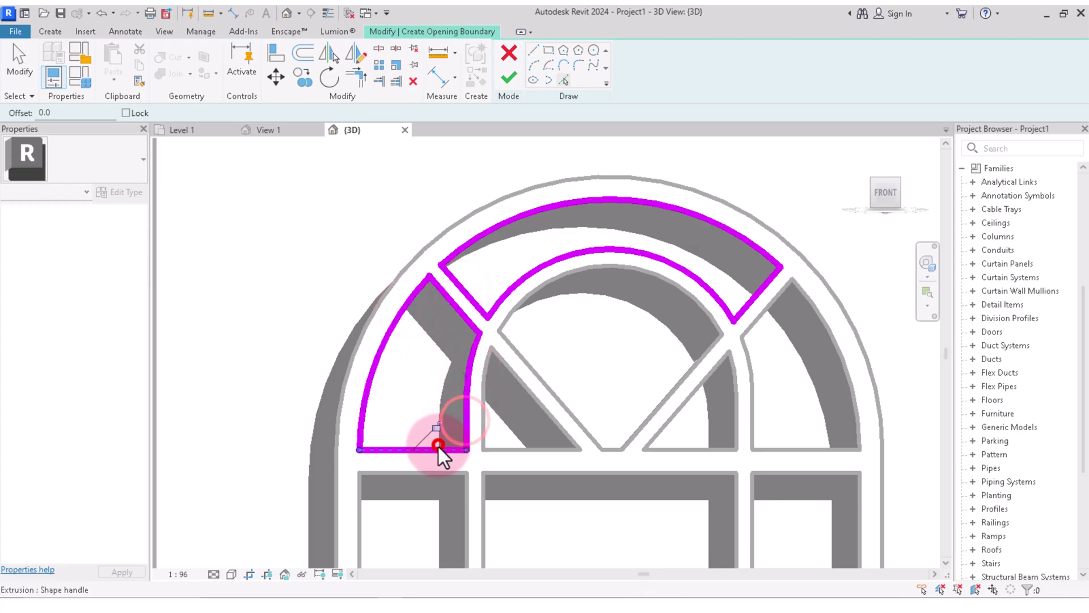
pyautogui.click(524, 390)
# Pick the left triangle's vertical, diagonal and bottom edges, then the V muntin and inner arch arc
pyautogui.click(483, 385)
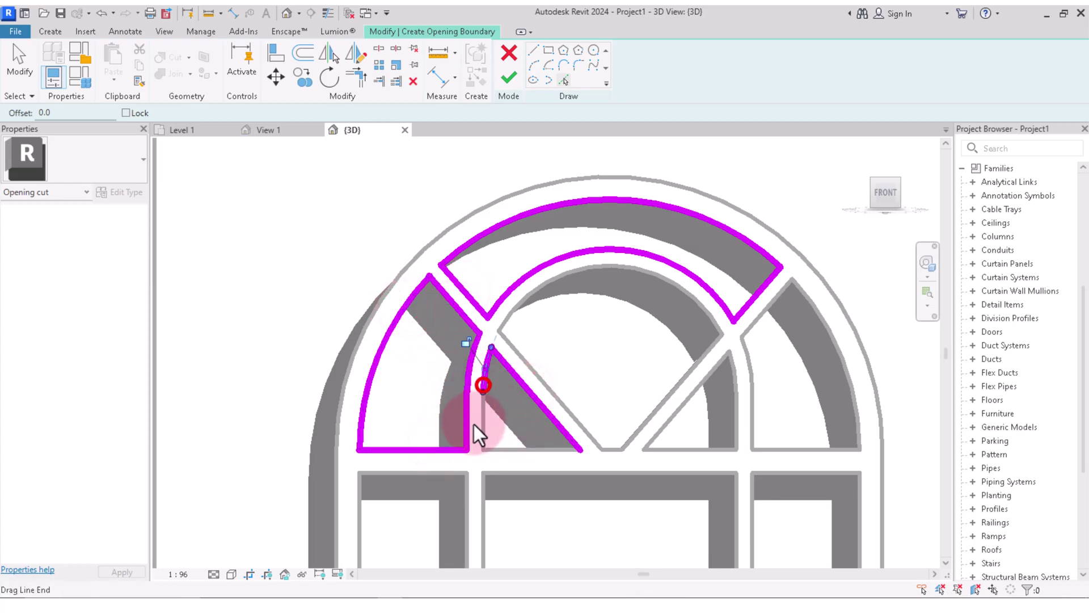
pyautogui.click(483, 425)
pyautogui.click(536, 447)
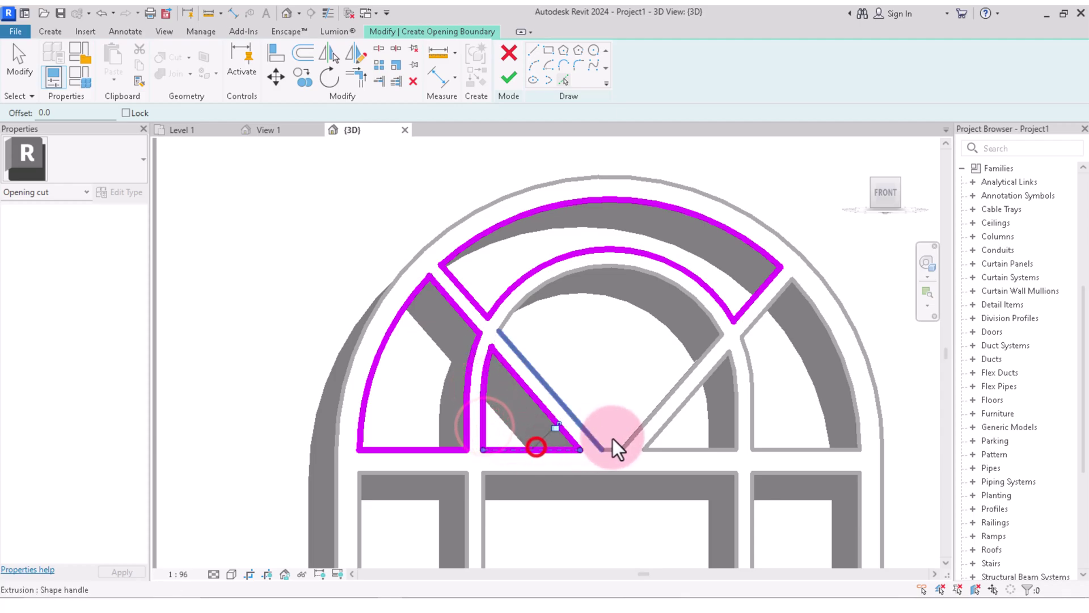
pyautogui.click(565, 413)
pyautogui.click(539, 287)
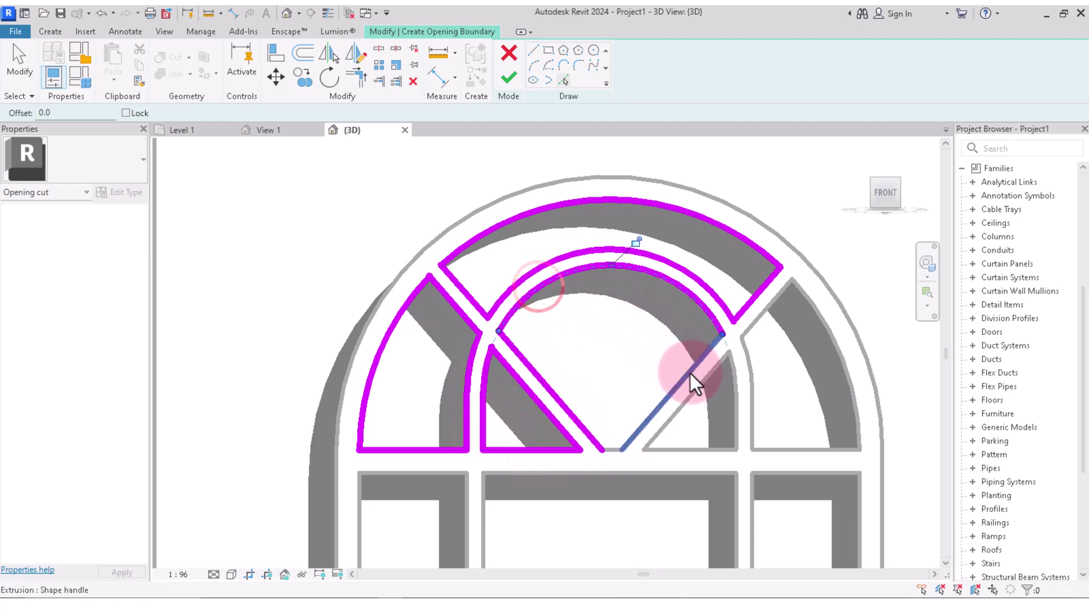
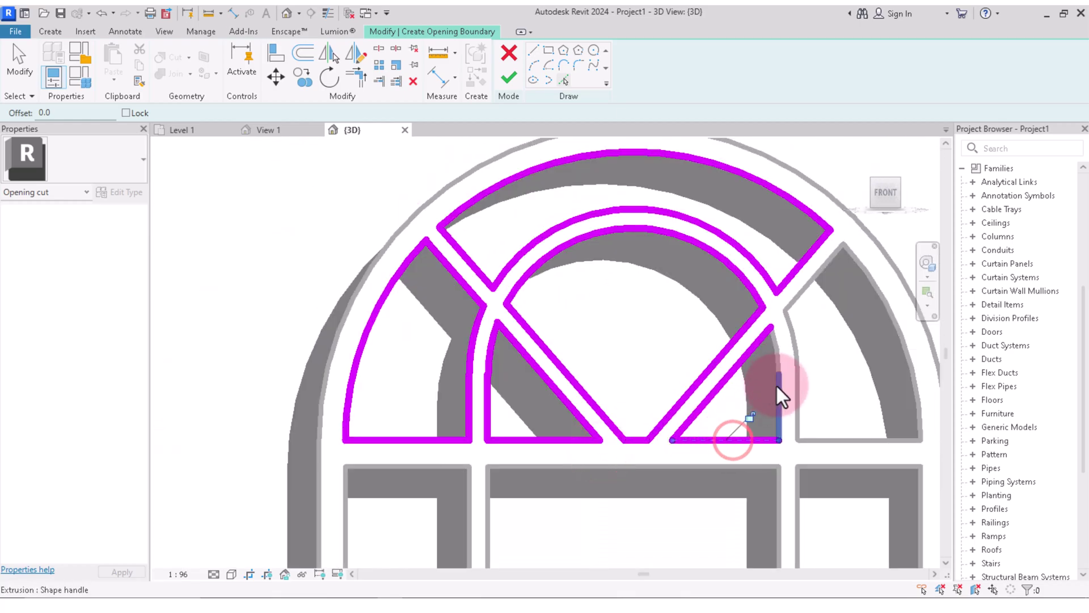
# Add the triangle pane, curved edge, diagonal mullion and outer right arch edges to the opening boundary
pyautogui.click(776, 366)
pyautogui.click(792, 326)
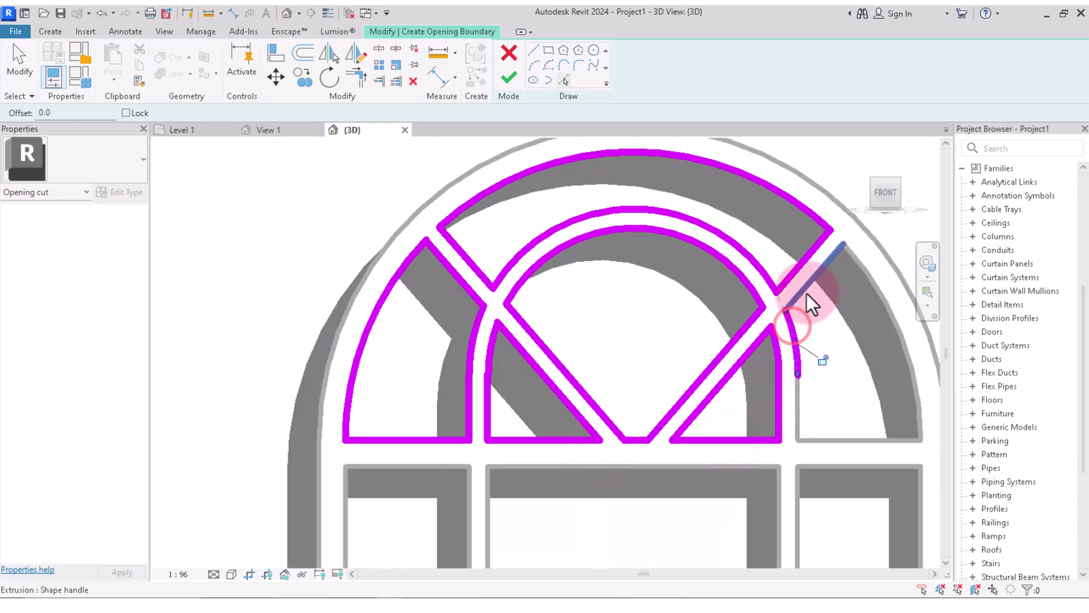
pyautogui.click(810, 294)
pyautogui.click(879, 293)
pyautogui.moveTo(777, 341); pyautogui.dragTo(707, 258, button='middle')
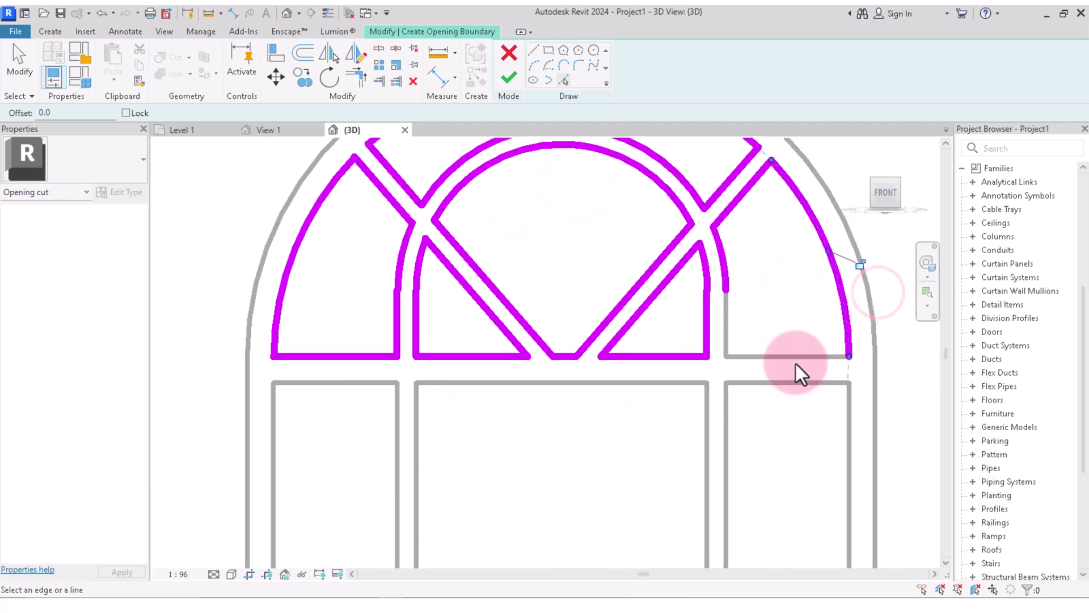
pyautogui.click(790, 359)
pyautogui.scroll(-2, 732, 317)
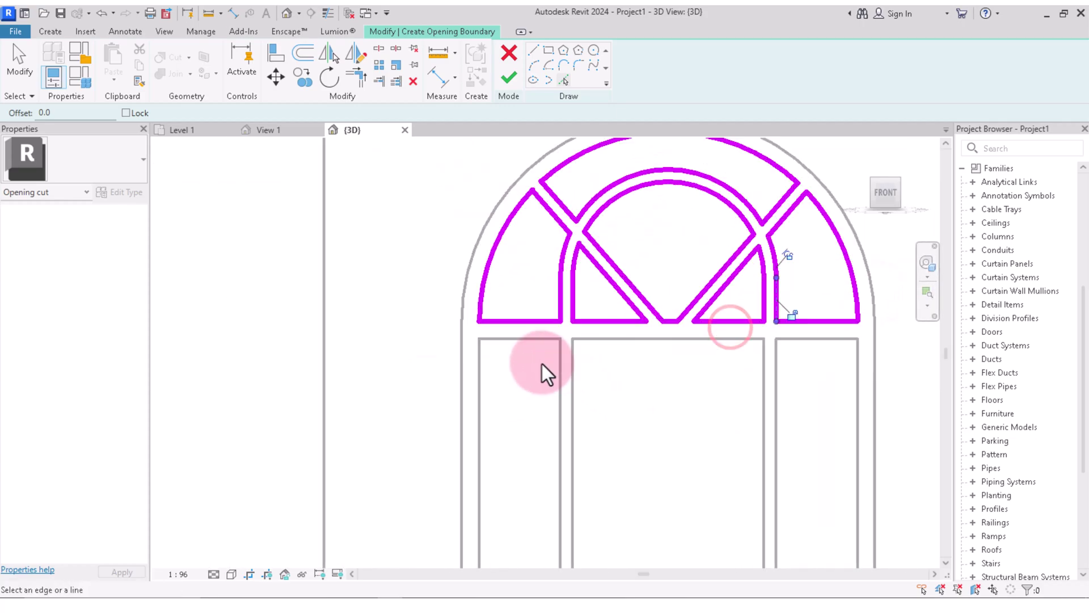
pyautogui.scroll(2, 491, 329)
# Add the left pane's top, left, right and bottom edges to the opening boundary
pyautogui.click(470, 327)
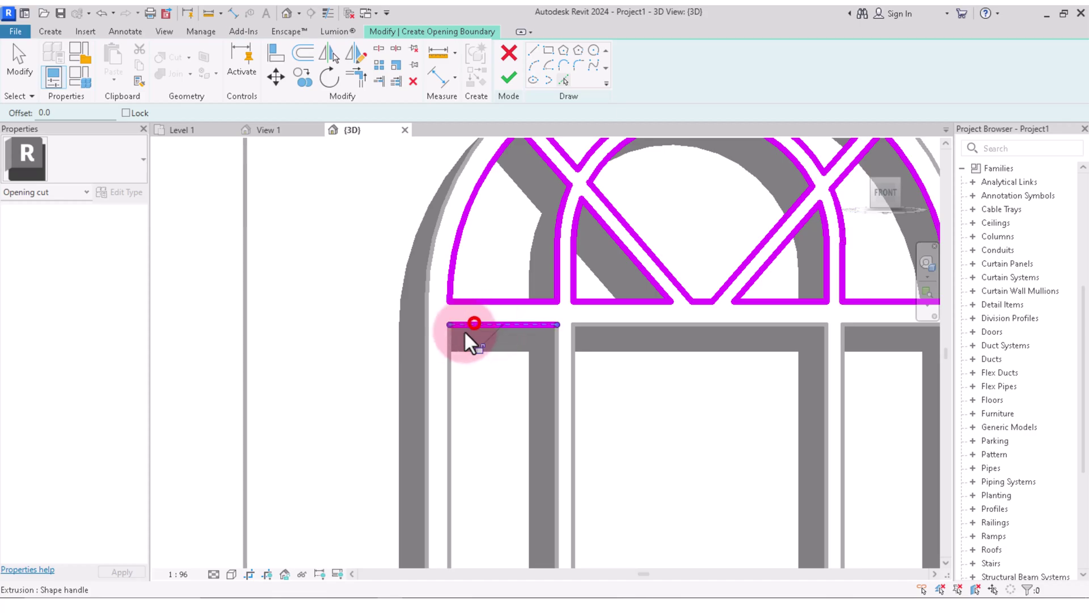
pyautogui.click(453, 333)
pyautogui.scroll(-3, 500, 323)
pyautogui.click(527, 365)
pyautogui.scroll(-1, 486, 511)
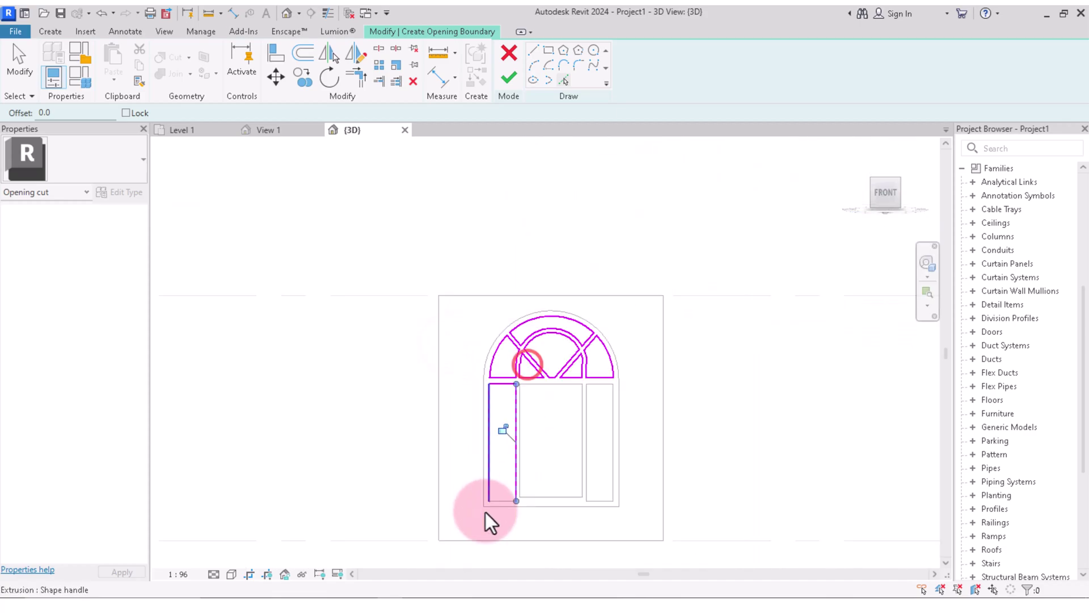
pyautogui.scroll(1, 513, 487)
pyautogui.click(516, 490)
# Add the middle pane's bottom, left, right and top edges to the boundary
pyautogui.click(591, 482)
pyautogui.scroll(2, 553, 419)
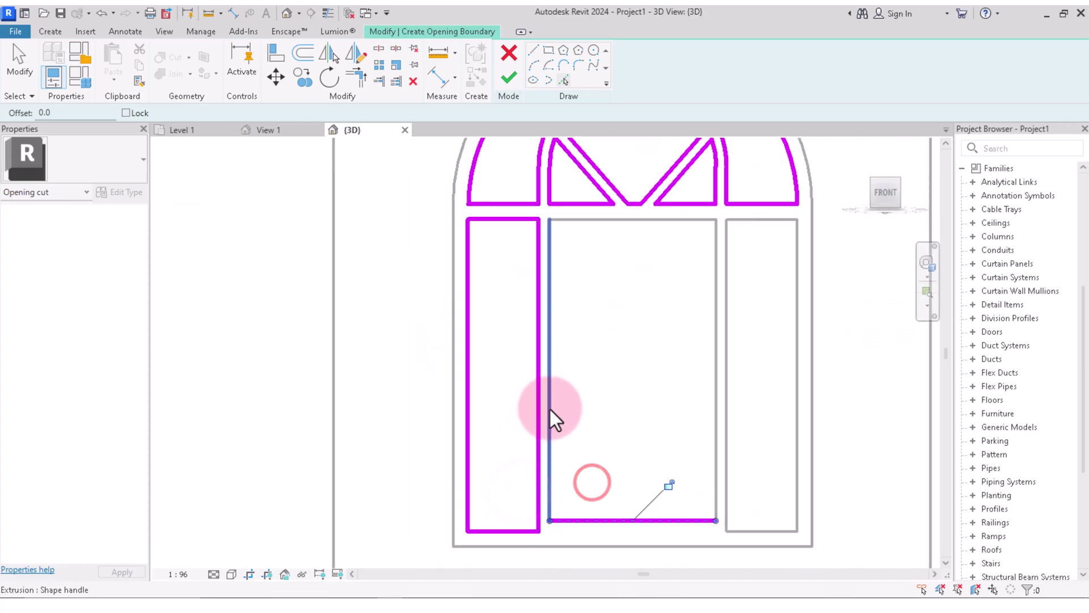
pyautogui.click(549, 410)
pyautogui.click(714, 355)
pyautogui.click(649, 215)
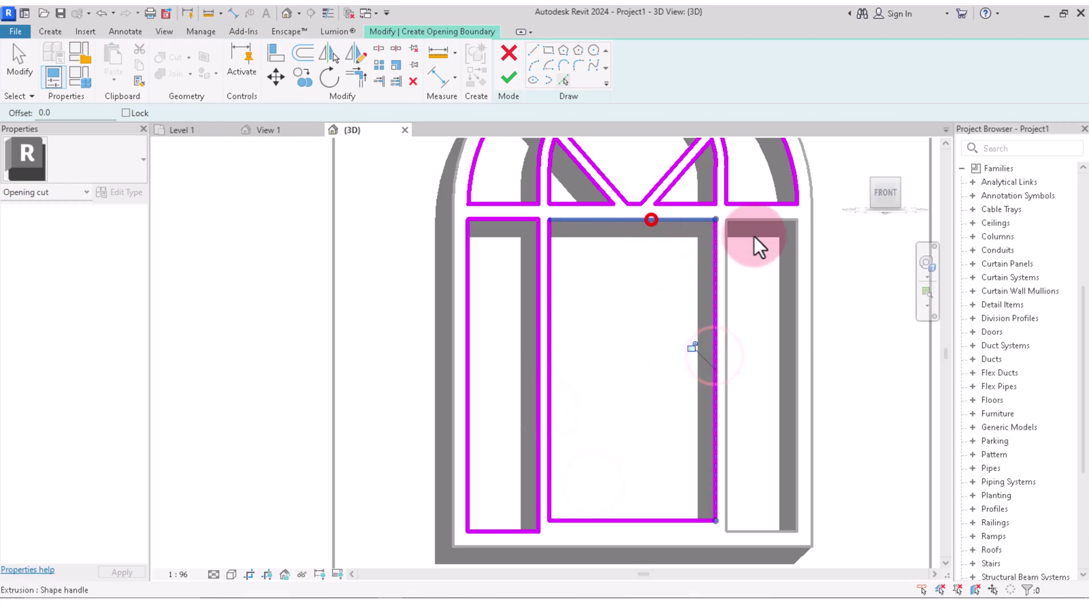
# Add the right pane's top, left, right and bottom edges to the boundary
pyautogui.click(752, 220)
pyautogui.click(731, 259)
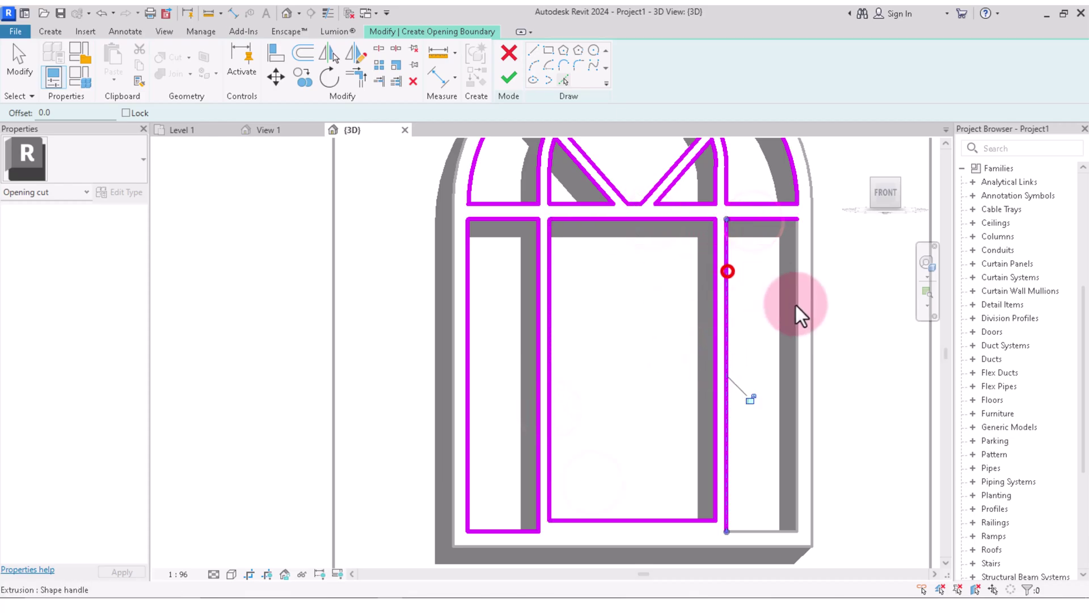
pyautogui.click(800, 315)
pyautogui.scroll(-1, 794, 340)
pyautogui.scroll(1, 773, 453)
pyautogui.click(773, 491)
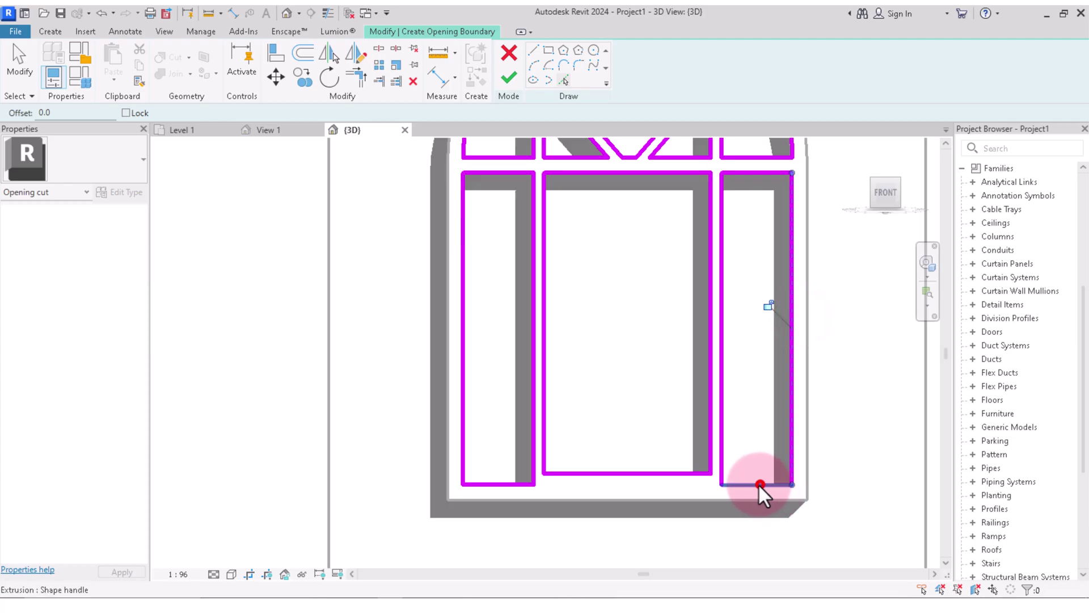
pyautogui.scroll(-2, 759, 484)
pyautogui.scroll(2, 694, 420)
pyautogui.scroll(1, 731, 323)
pyautogui.scroll(-1, 535, 309)
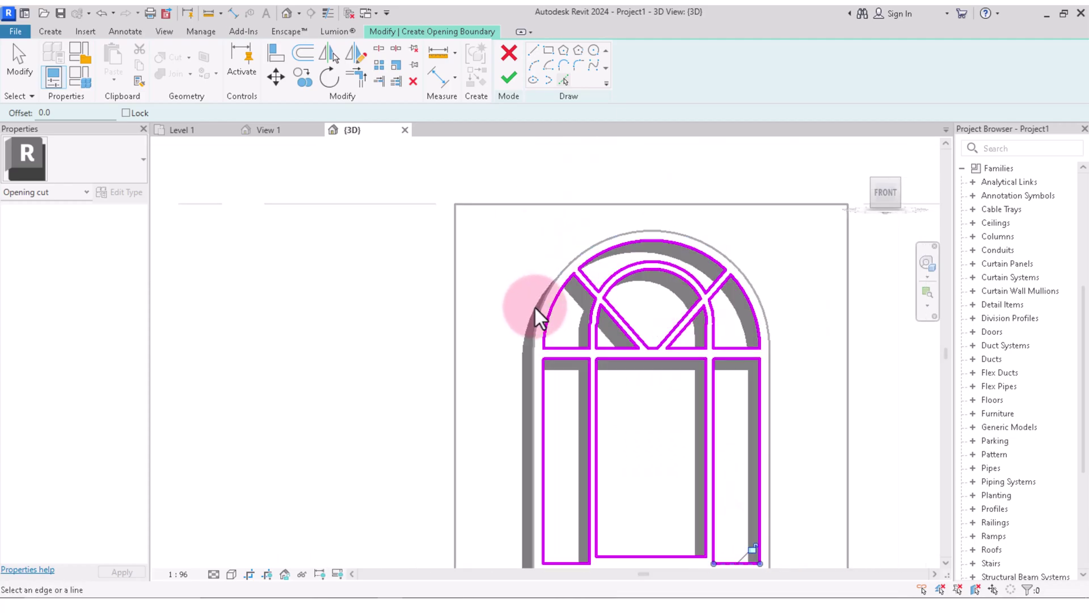
pyautogui.scroll(1, 674, 300)
pyautogui.scroll(-2, 710, 335)
pyautogui.scroll(-1, 729, 339)
# Pick the last remaining boundary edge and finish the opening cut sketch
pyautogui.click(729, 341)
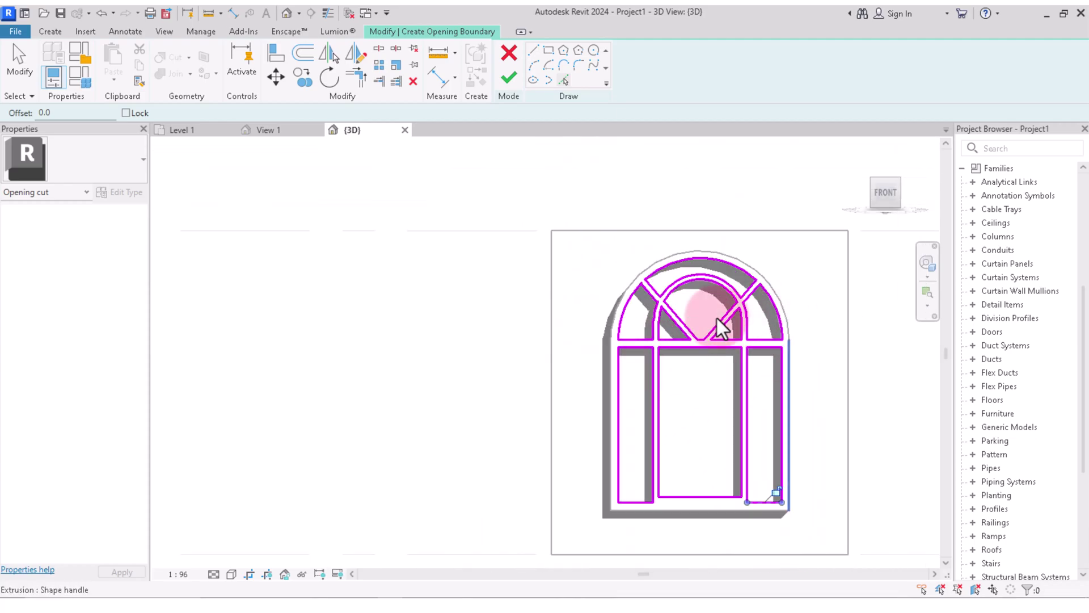
pyautogui.click(689, 370)
pyautogui.click(509, 78)
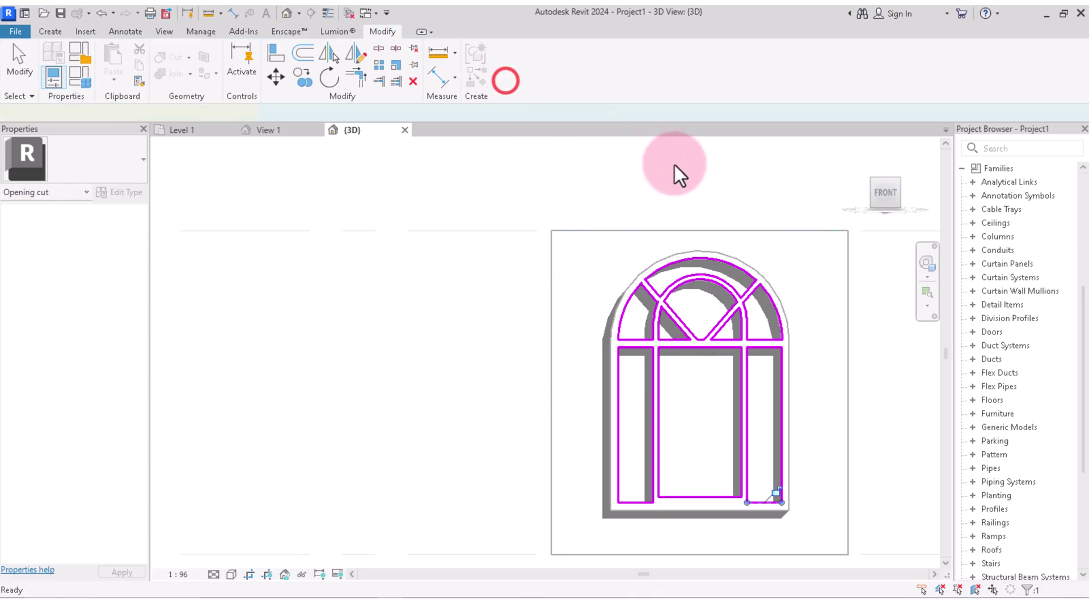
pyautogui.moveTo(881, 196)
pyautogui.mouseDown()
pyautogui.moveTo(803, 273)
pyautogui.moveTo(721, 243)
pyautogui.moveTo(627, 231)
pyautogui.moveTo(791, 233)
pyautogui.moveTo(688, 234)
pyautogui.mouseUp()
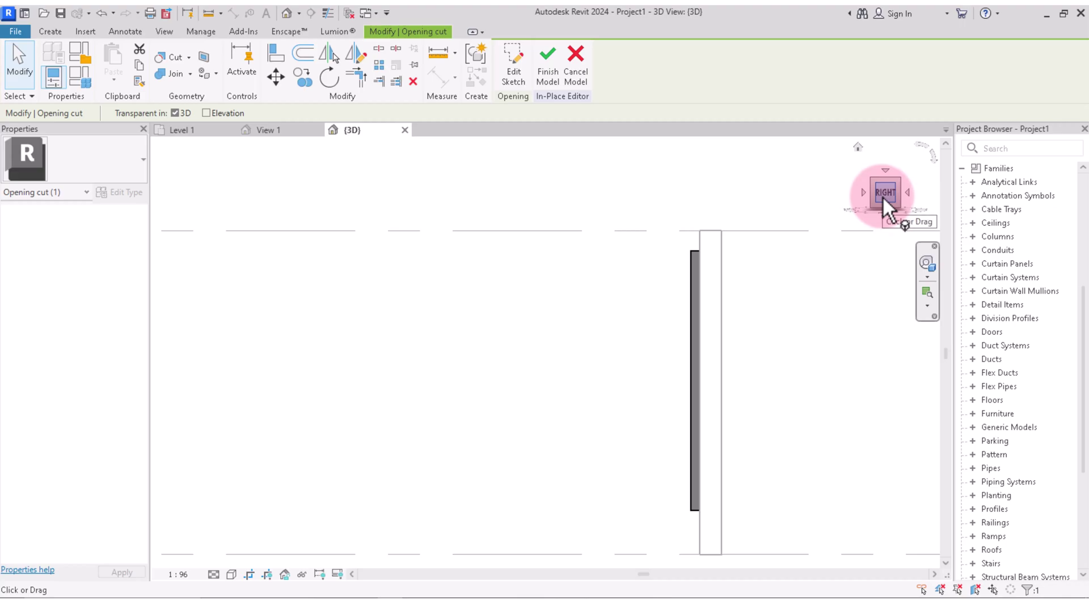
pyautogui.rightClick(730, 173)
pyautogui.click(747, 182)
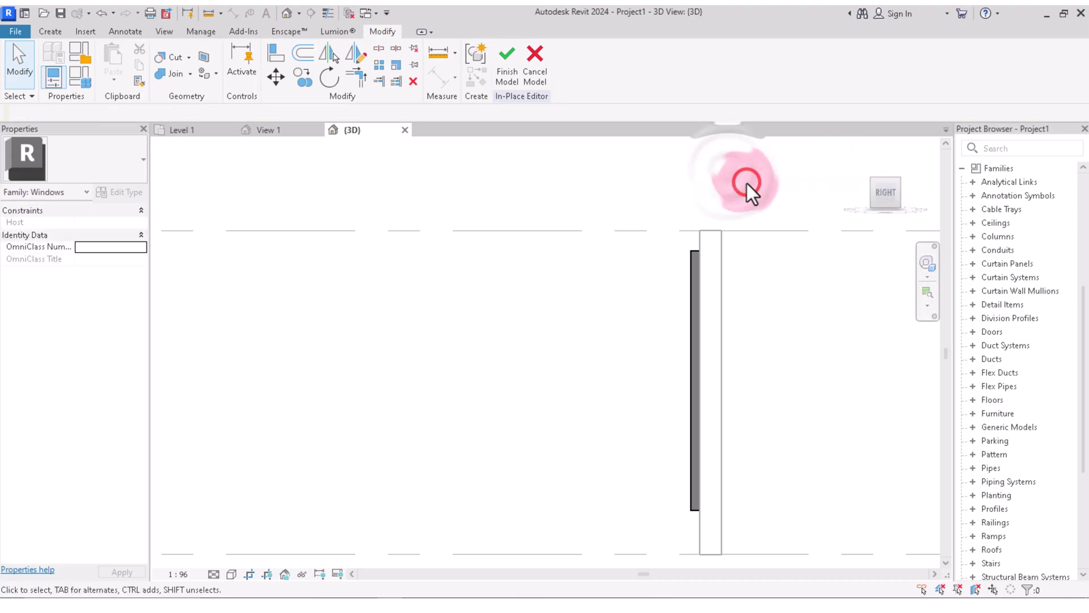
pyautogui.click(880, 193)
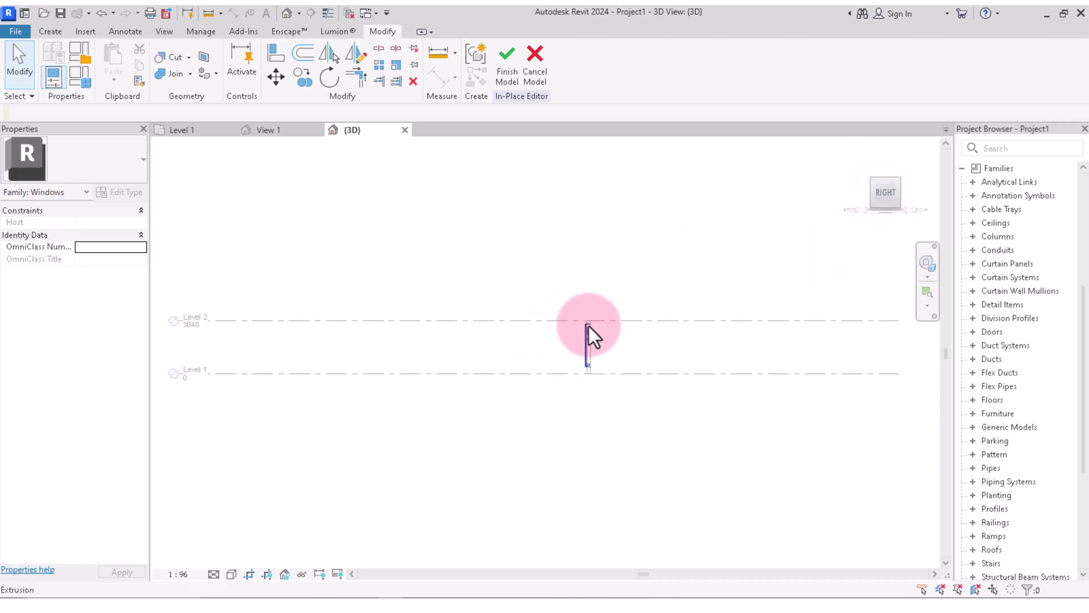
pyautogui.scroll(3, 589, 329)
pyautogui.scroll(3, 604, 339)
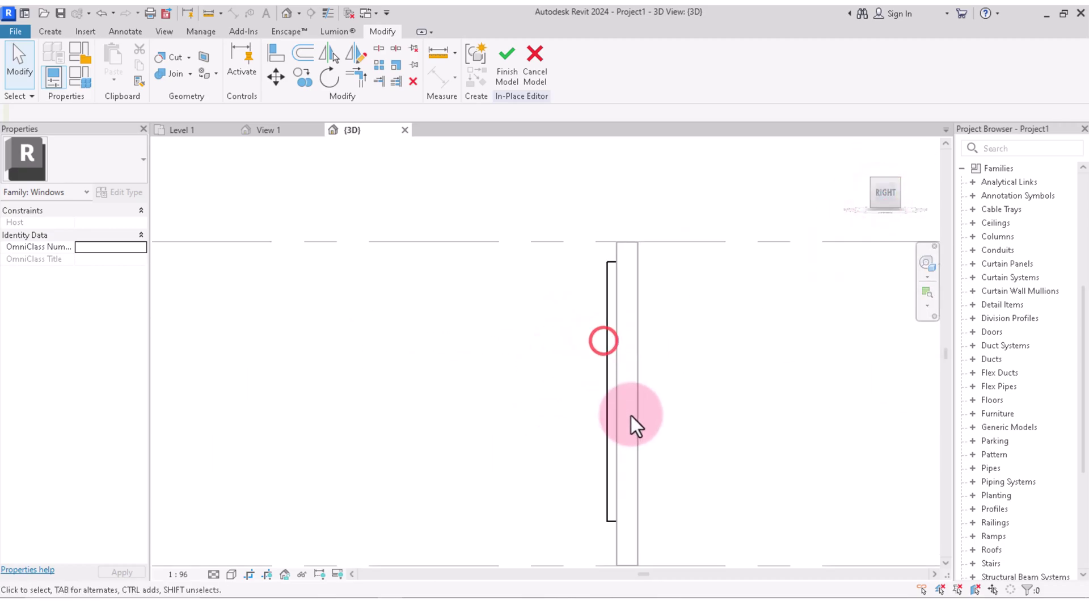
pyautogui.click(602, 380)
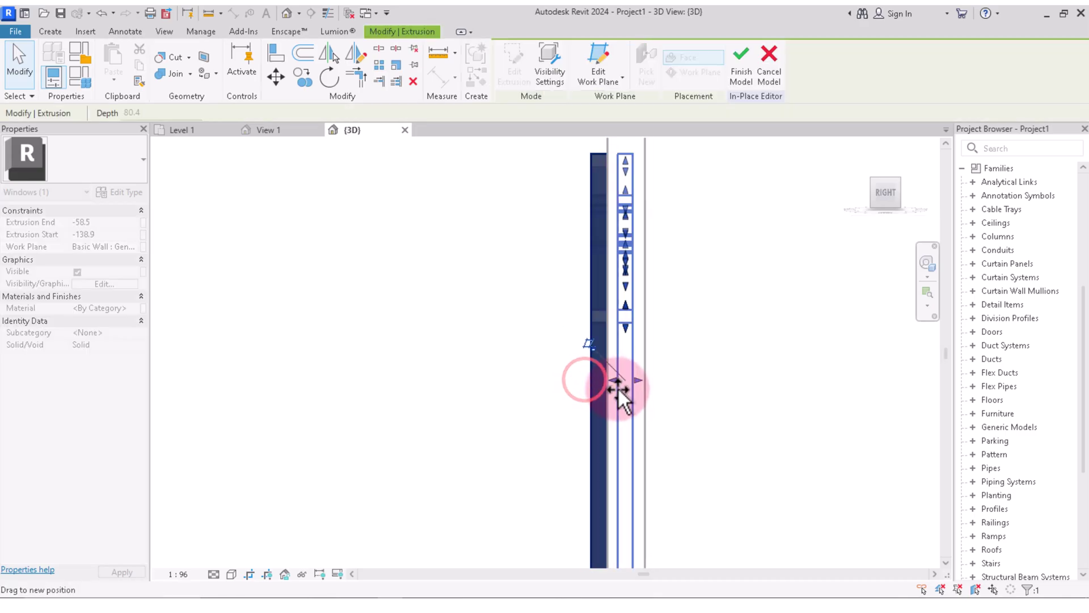
pyautogui.click(701, 350)
pyautogui.scroll(-3, 749, 300)
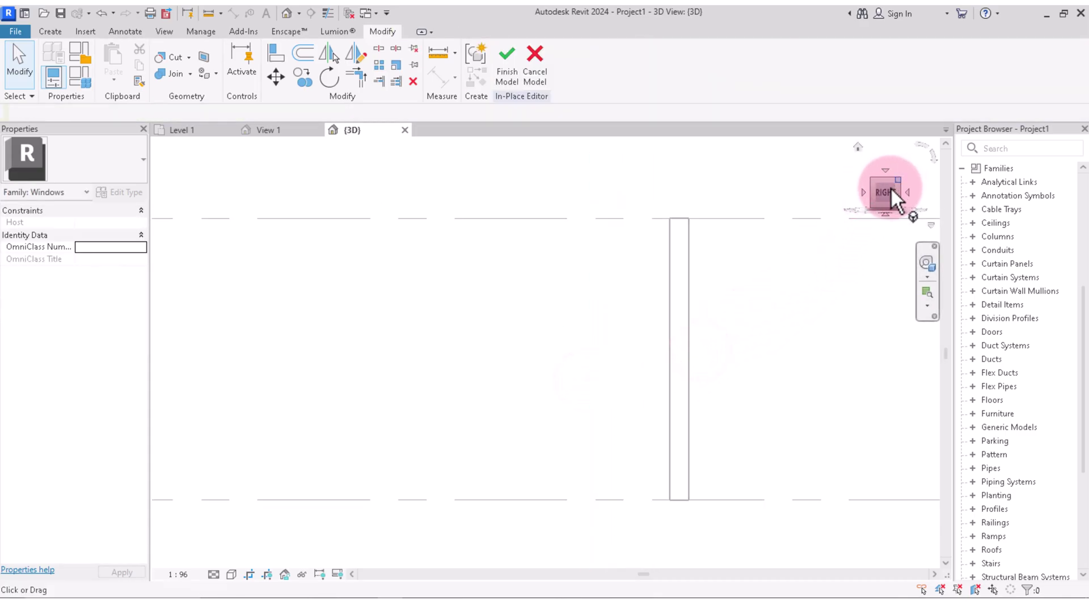
pyautogui.moveTo(891, 186)
pyautogui.mouseDown()
pyautogui.moveTo(200, 215)
pyautogui.moveTo(802, 291)
pyautogui.mouseUp()
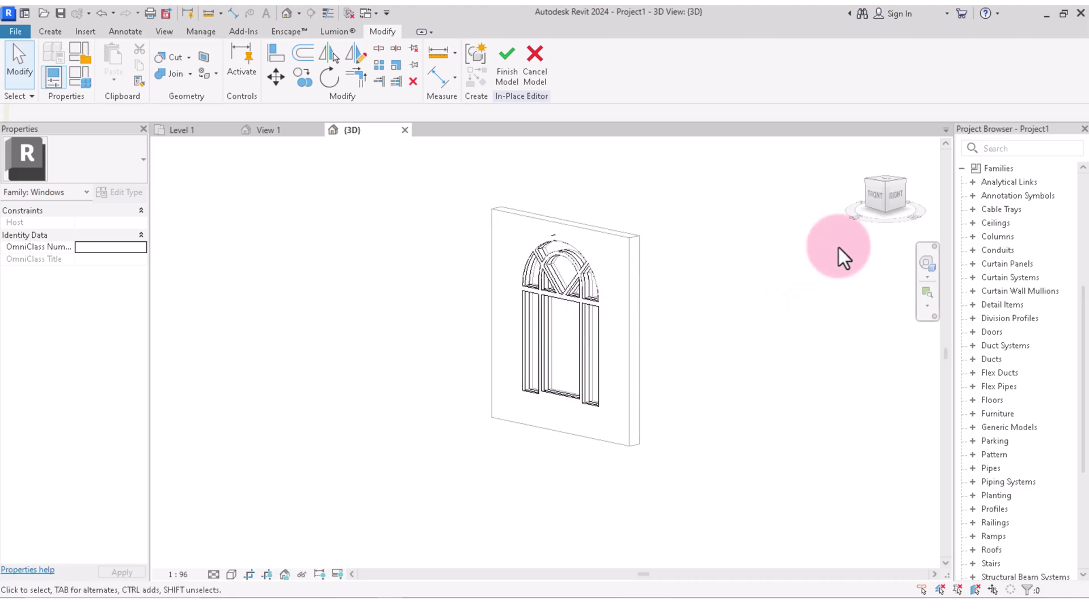
# Turn the 3D view to face the window straight from the front, zoomed in
pyautogui.click(872, 198)
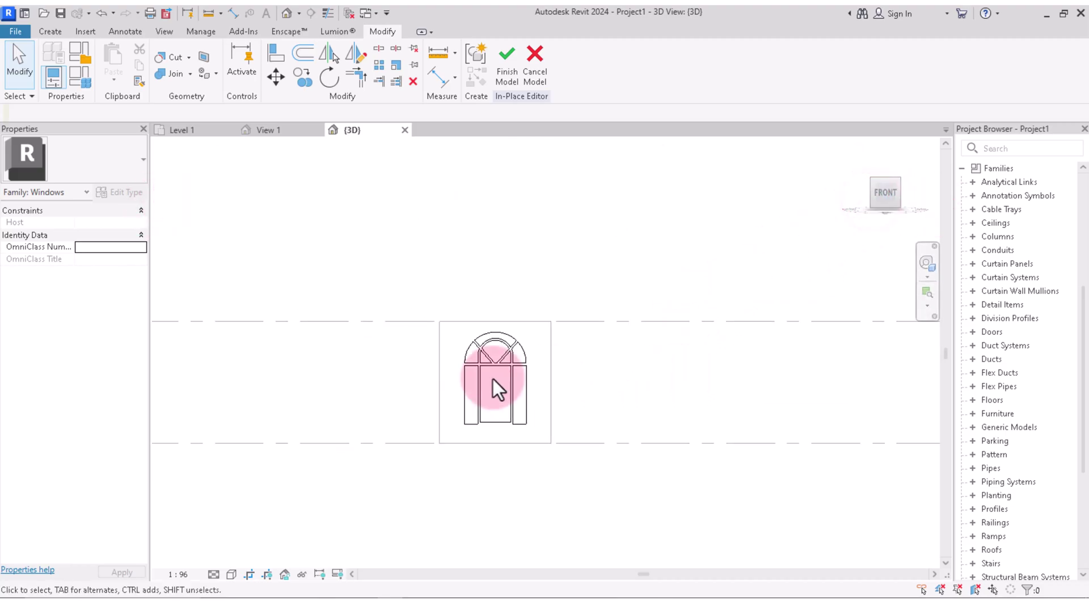
pyautogui.scroll(2, 568, 320)
pyautogui.scroll(4, 671, 315)
pyautogui.scroll(-3, 695, 335)
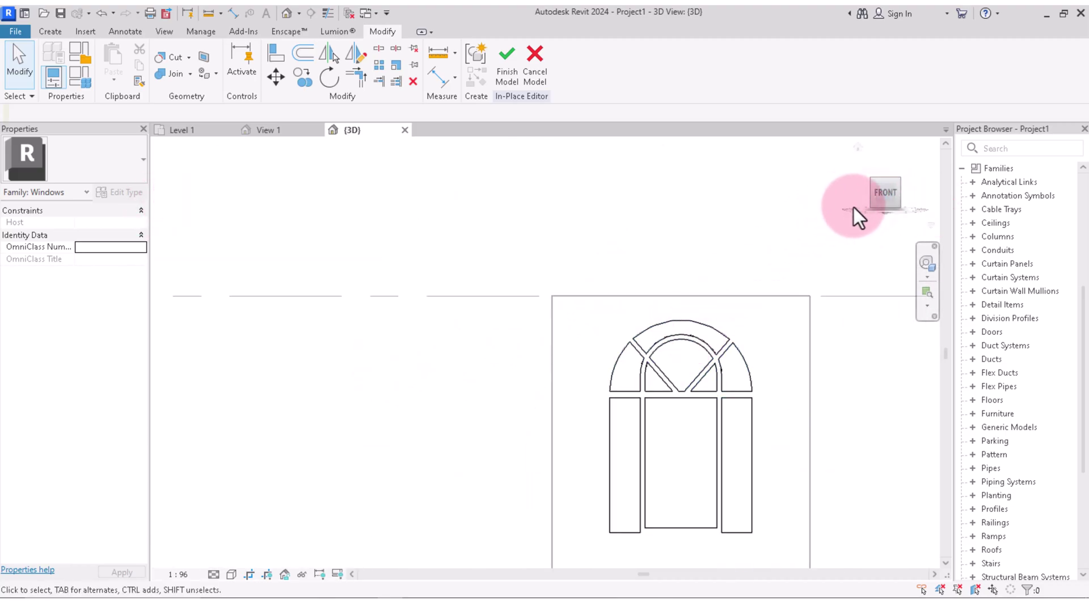
pyautogui.moveTo(854, 207)
pyautogui.mouseDown()
pyautogui.moveTo(879, 194)
pyautogui.moveTo(855, 179)
pyautogui.mouseUp()
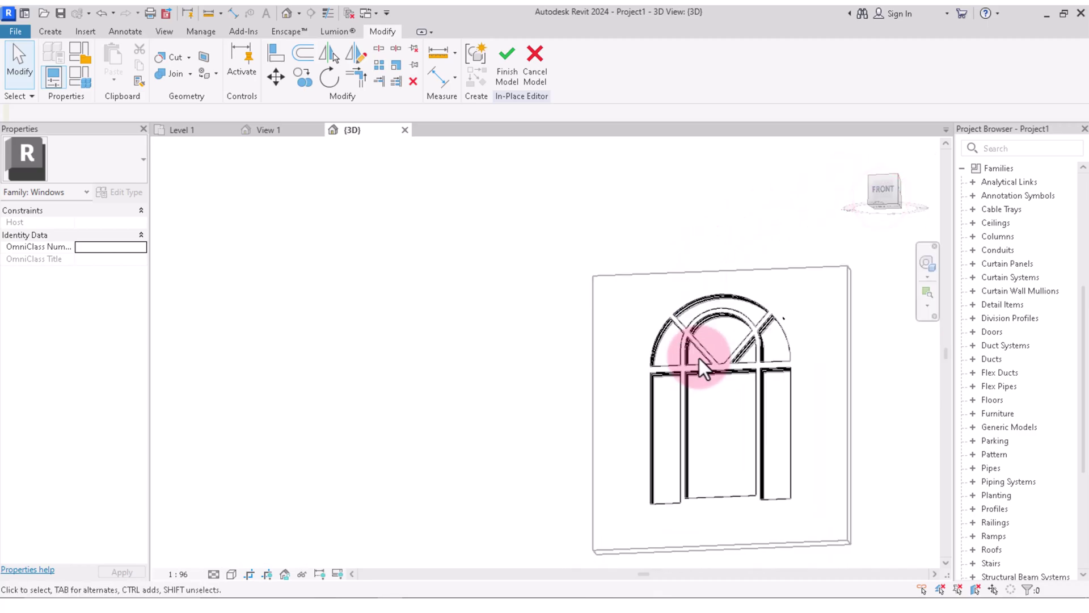
pyautogui.click(881, 196)
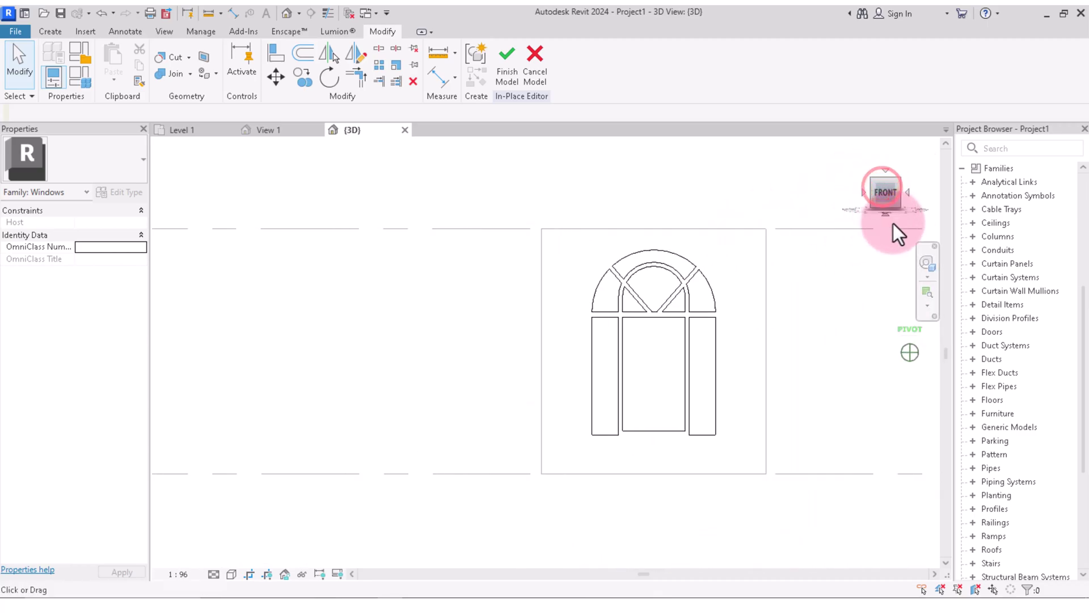
pyautogui.scroll(1, 639, 399)
pyautogui.scroll(2, 649, 396)
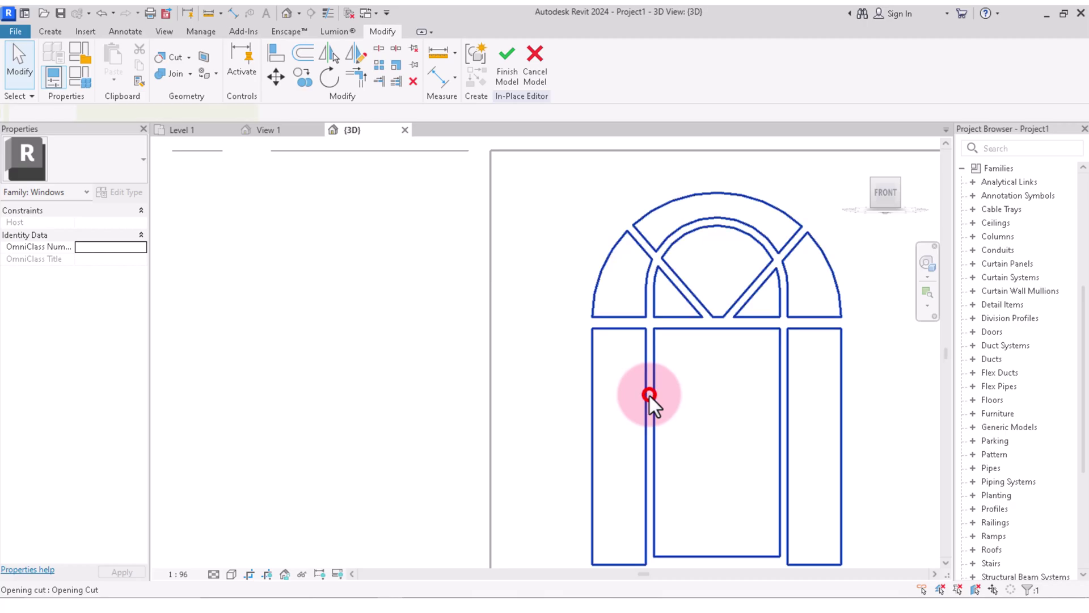
# Select the opening cut to check its extent
pyautogui.click(650, 395)
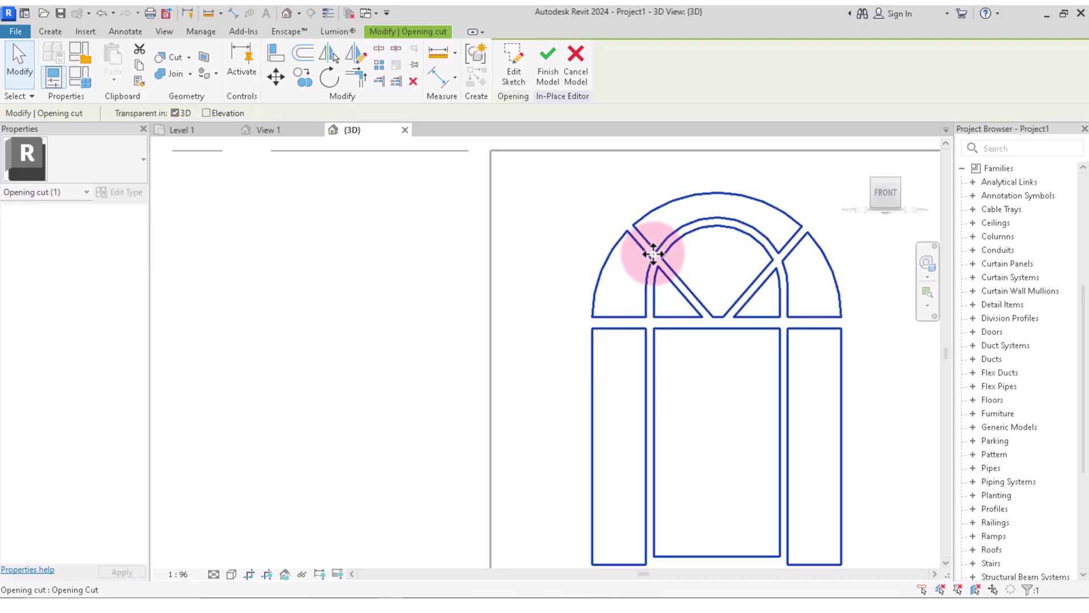
pyautogui.click(502, 296)
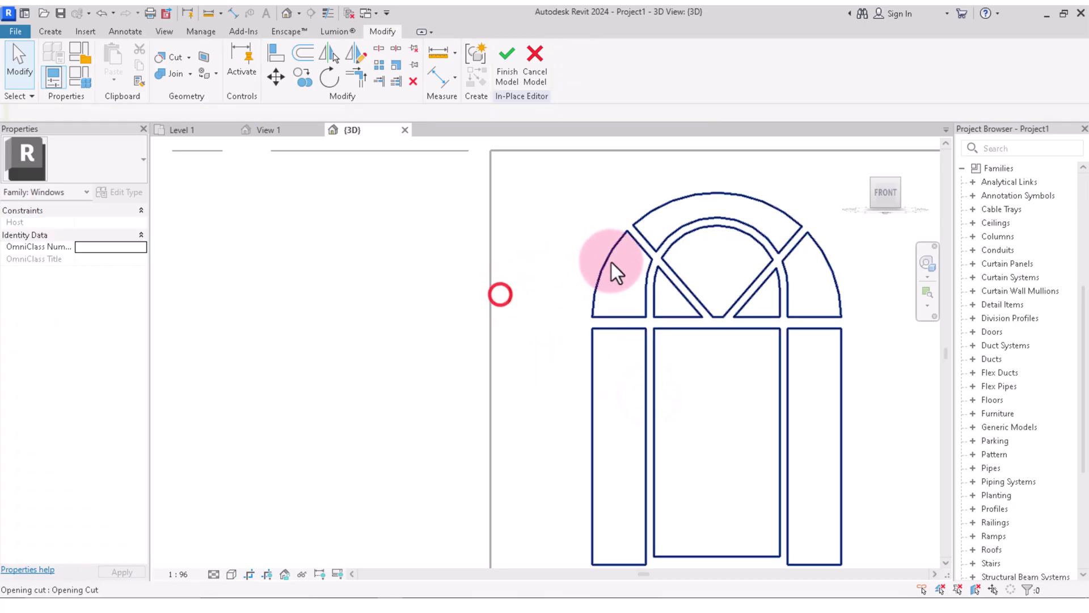
pyautogui.click(640, 239)
pyautogui.scroll(-2, 791, 286)
# Orbit to an isometric view and select the window frame extrusion to show its Extrusion Start and End
pyautogui.click(898, 181)
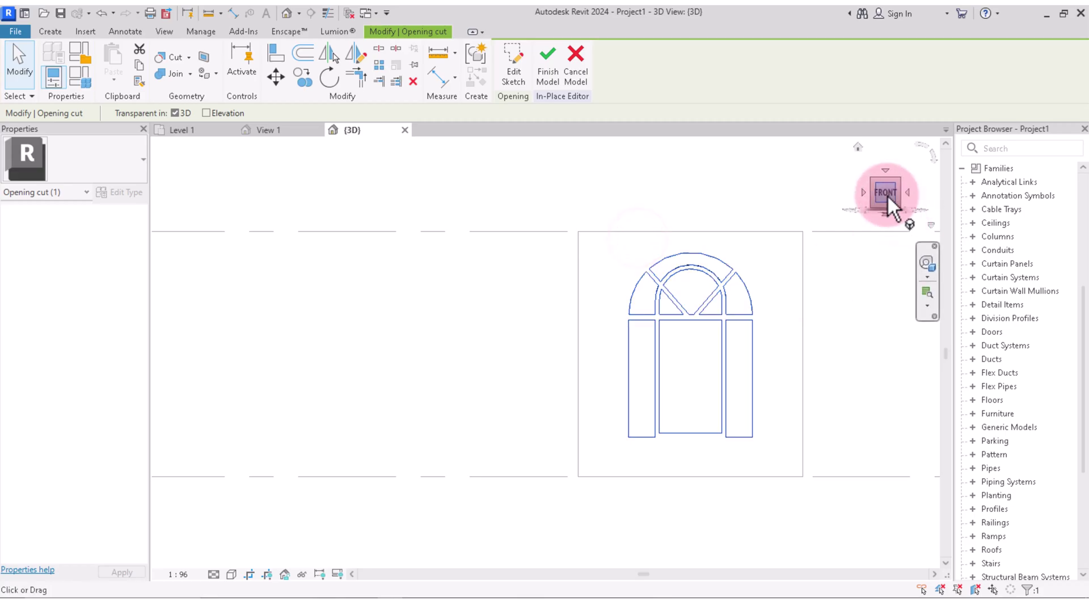
pyautogui.click(816, 186)
pyautogui.scroll(3, 699, 265)
pyautogui.scroll(2, 693, 266)
pyautogui.scroll(2, 690, 264)
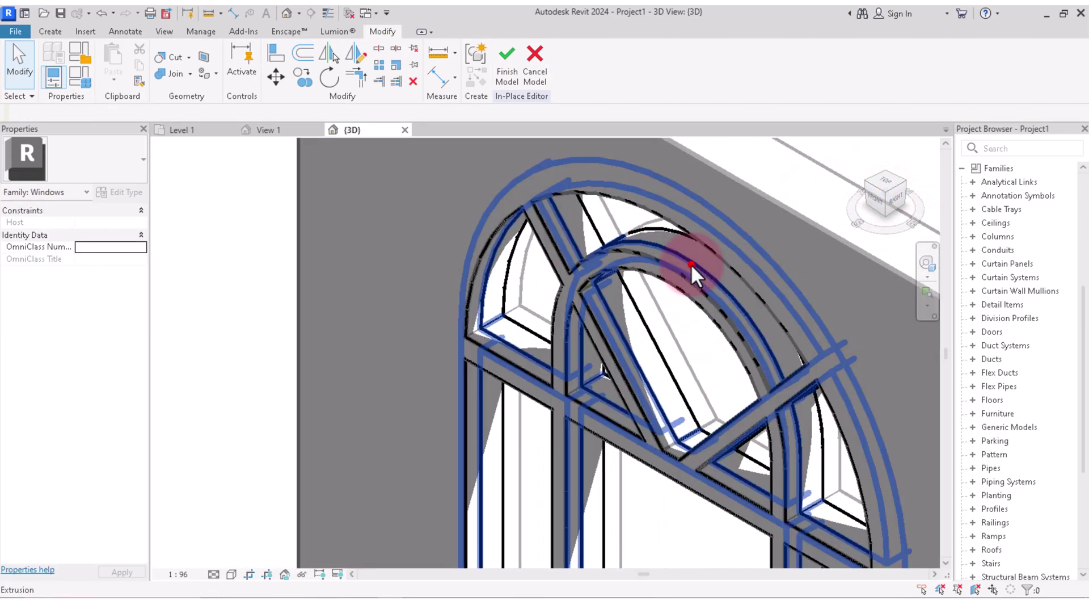
pyautogui.click(691, 263)
pyautogui.scroll(-2, 755, 175)
pyautogui.scroll(-2, 748, 194)
pyautogui.scroll(-2, 748, 194)
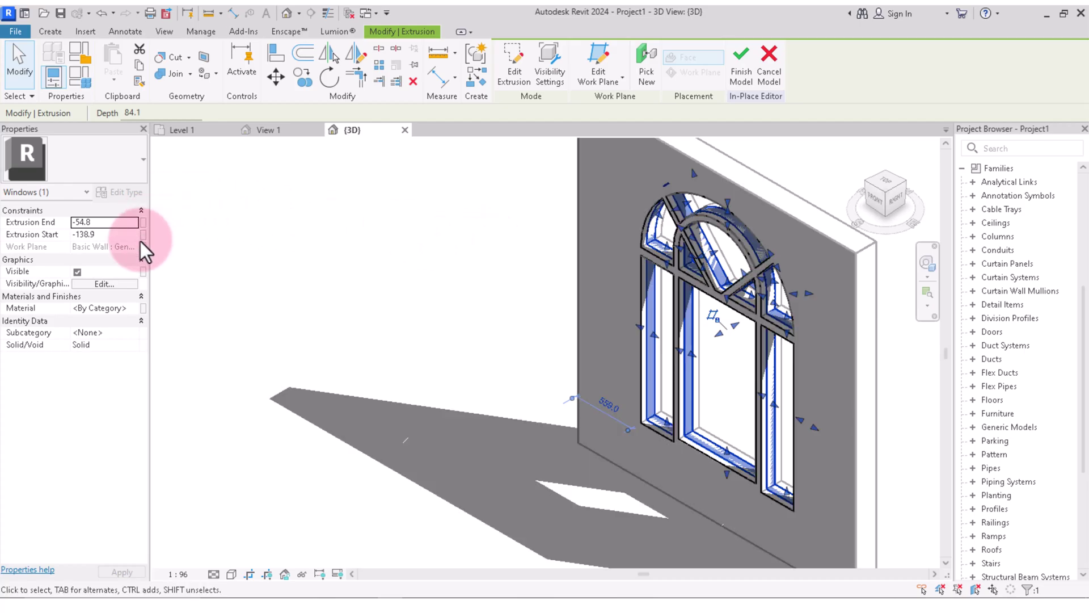
# Search the Material Browser for wood, apply Cherry to the frame extrusion, then deselect it
pyautogui.click(135, 311)
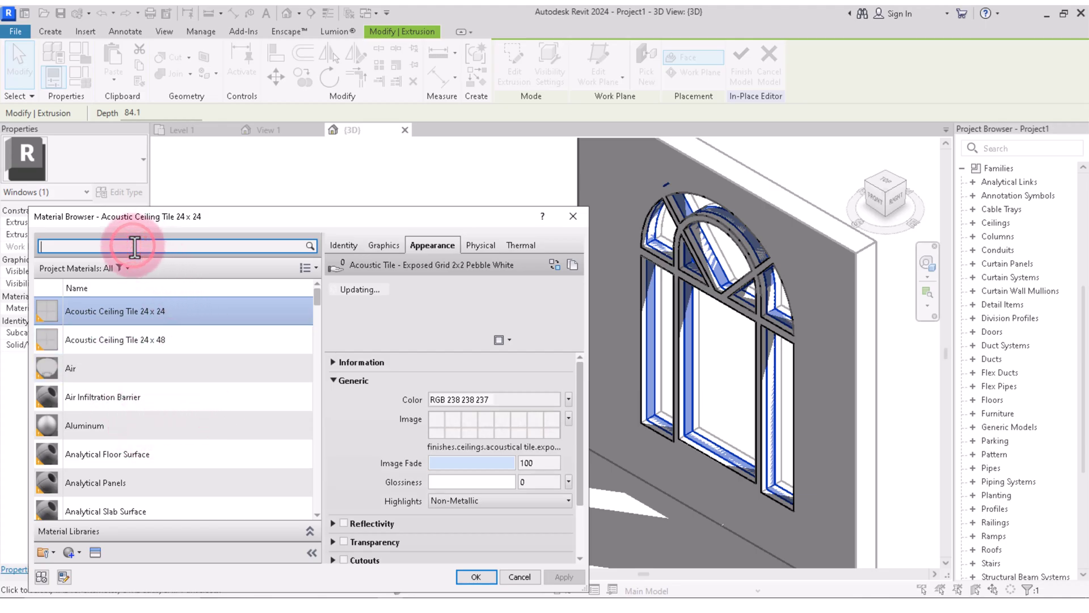
pyautogui.write('wood')
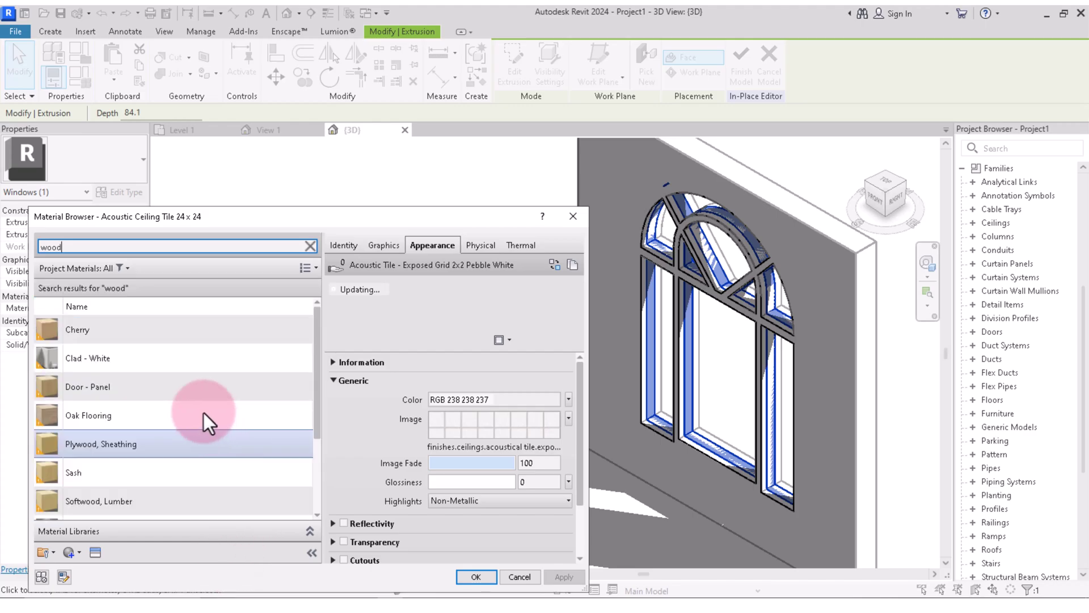
pyautogui.doubleClick(80, 329)
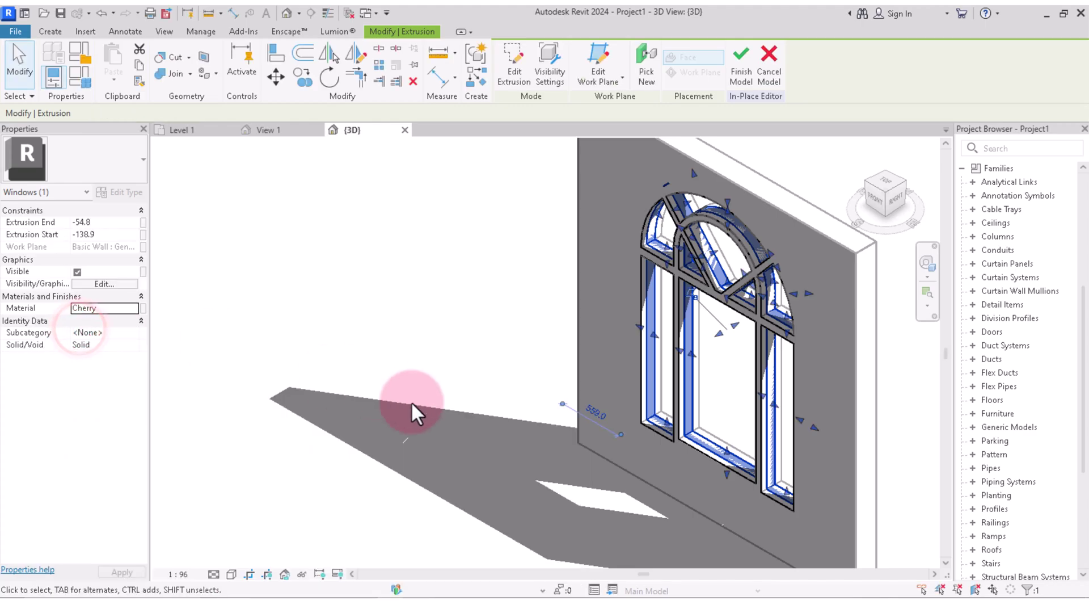
pyautogui.click(333, 342)
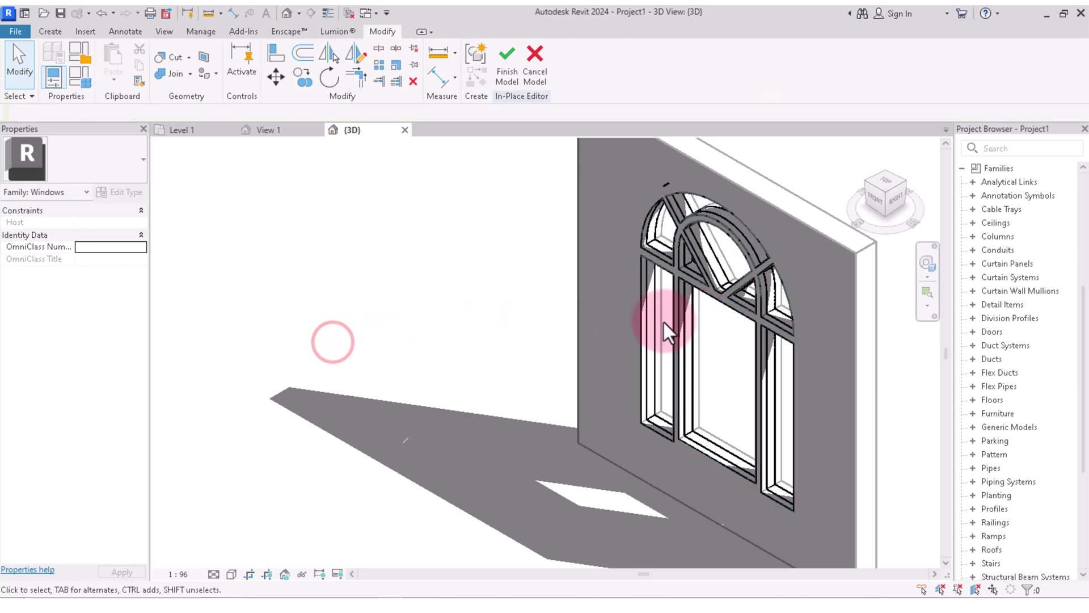
# Switch the 3D view to Realistic visual style to check the materials
pyautogui.click(229, 573)
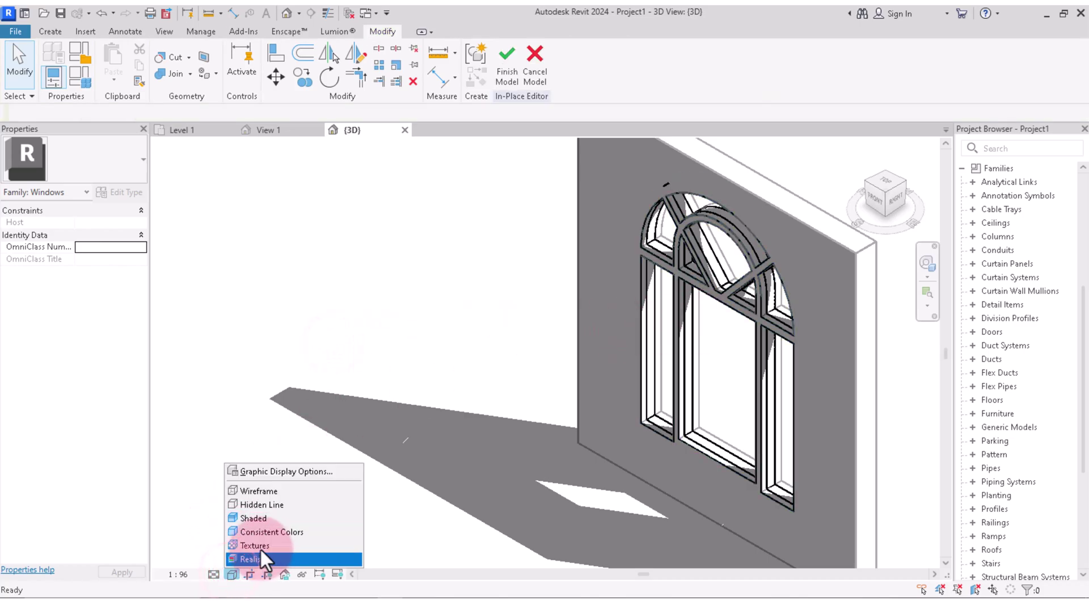
pyautogui.click(260, 547)
pyautogui.scroll(3, 678, 491)
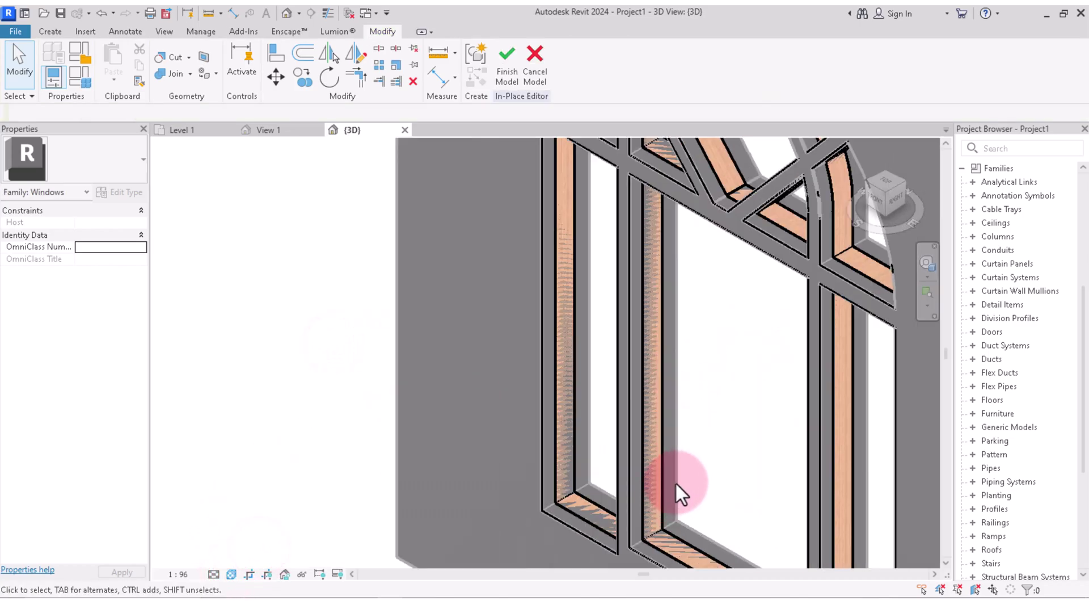
pyautogui.scroll(2, 564, 428)
pyautogui.scroll(-2, 559, 436)
pyautogui.scroll(-4, 559, 435)
pyautogui.scroll(2, 668, 251)
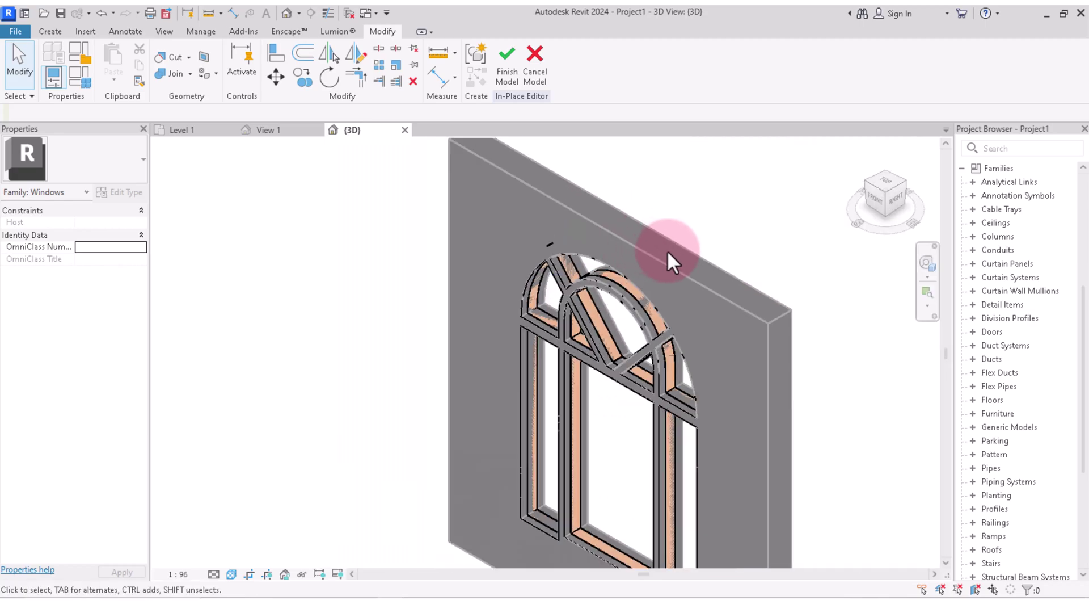
pyautogui.scroll(1, 672, 252)
pyautogui.scroll(-1, 417, 295)
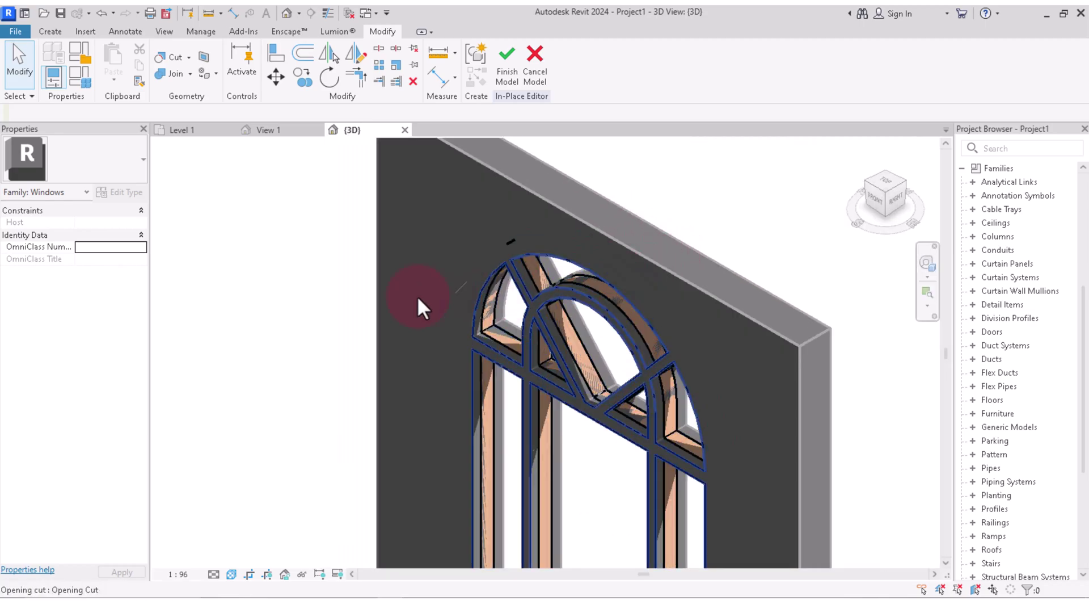
# Switch the view to Hidden Line style and turn it to face the wall's front
pyautogui.click(231, 573)
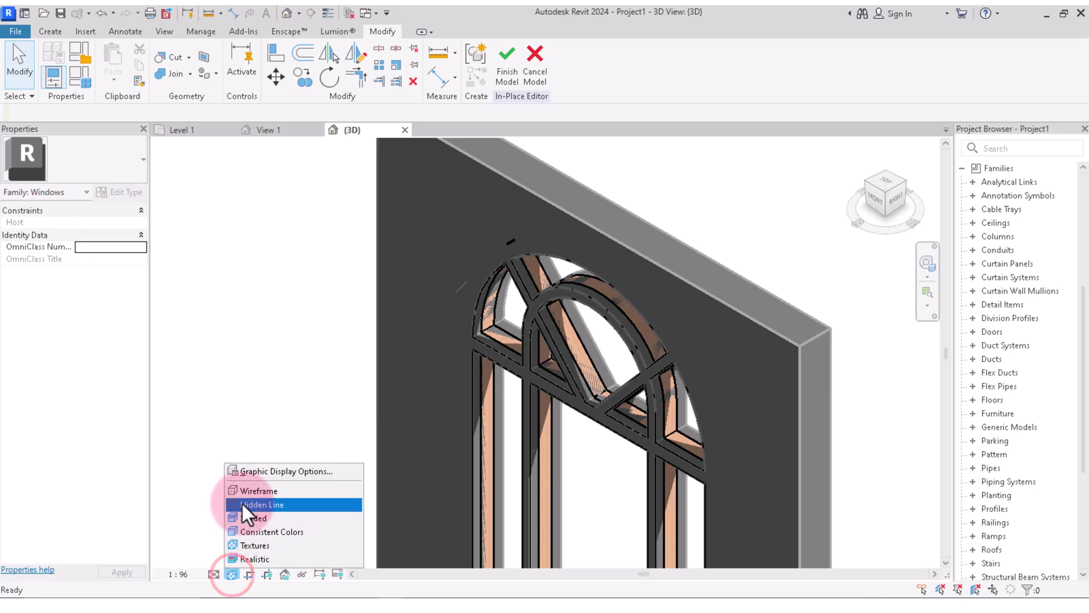
pyautogui.click(243, 505)
pyautogui.scroll(-2, 404, 418)
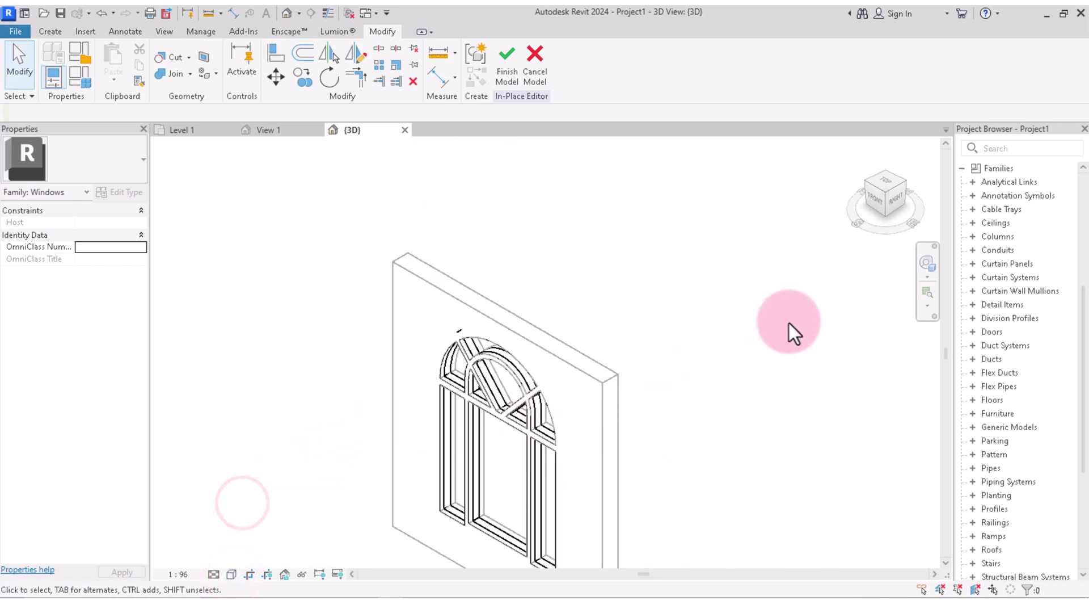
pyautogui.click(883, 205)
pyautogui.scroll(2, 611, 353)
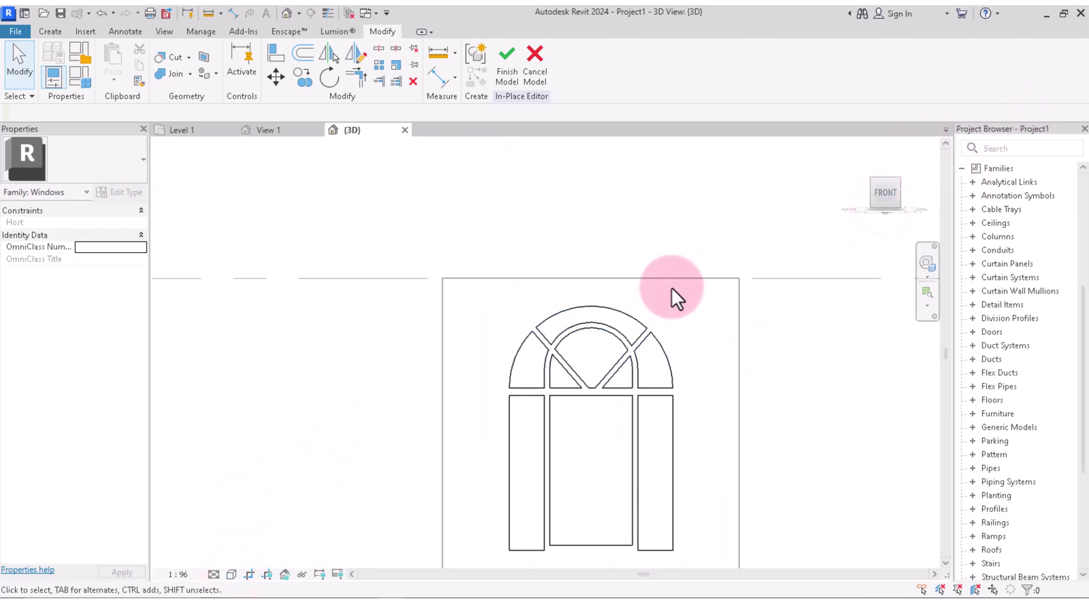
# Inspect the window by selecting and clearing it, then bring up the form creation tools
pyautogui.click(647, 340)
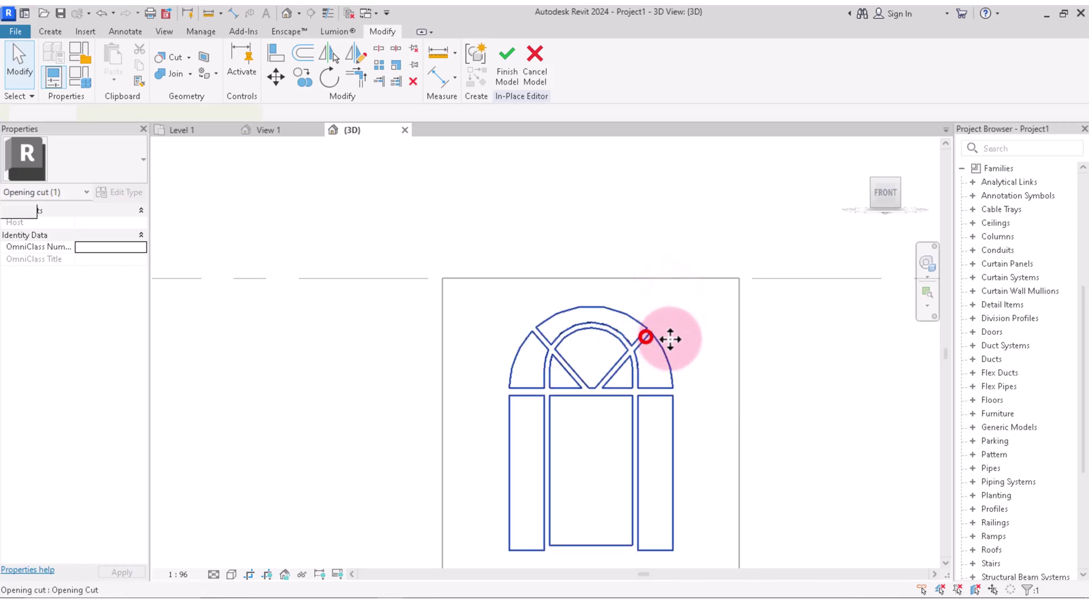
pyautogui.click(758, 349)
pyautogui.scroll(-2, 714, 364)
pyautogui.scroll(3, 642, 437)
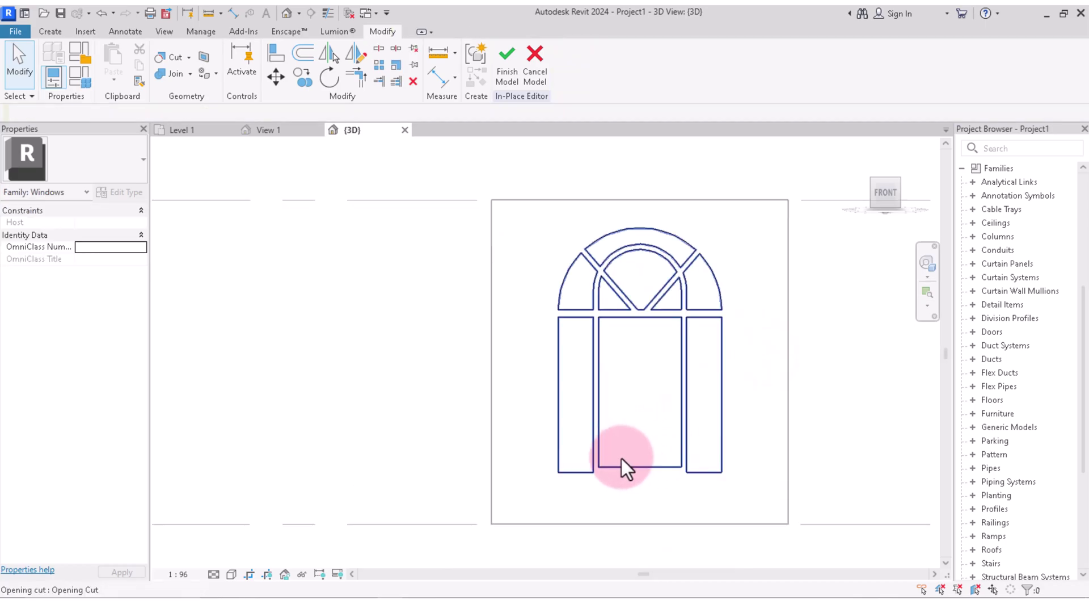
pyautogui.scroll(2, 610, 471)
pyautogui.scroll(-3, 607, 449)
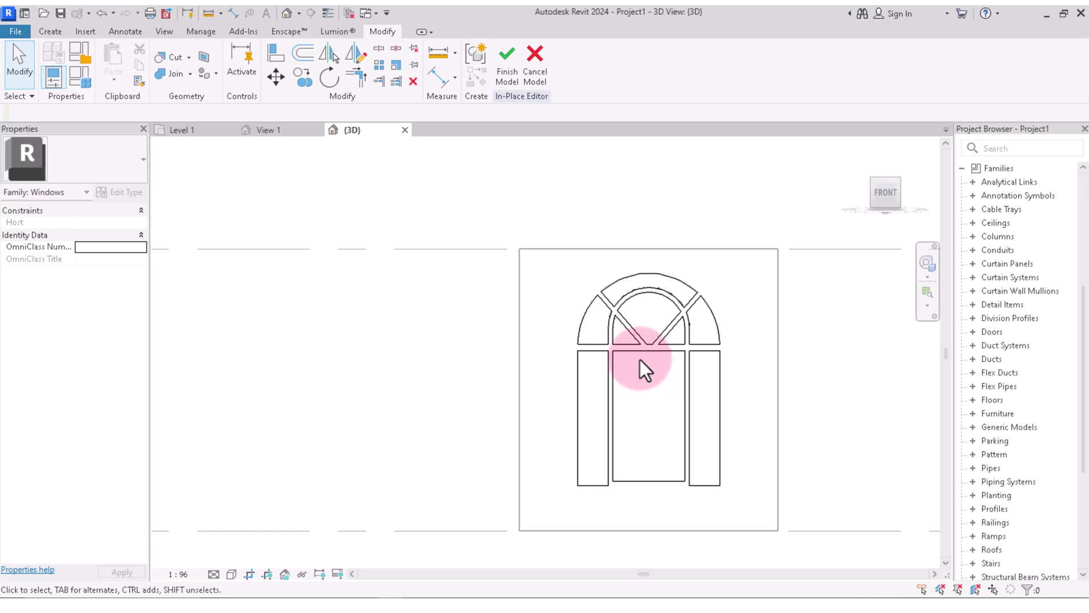
pyautogui.scroll(-2, 632, 359)
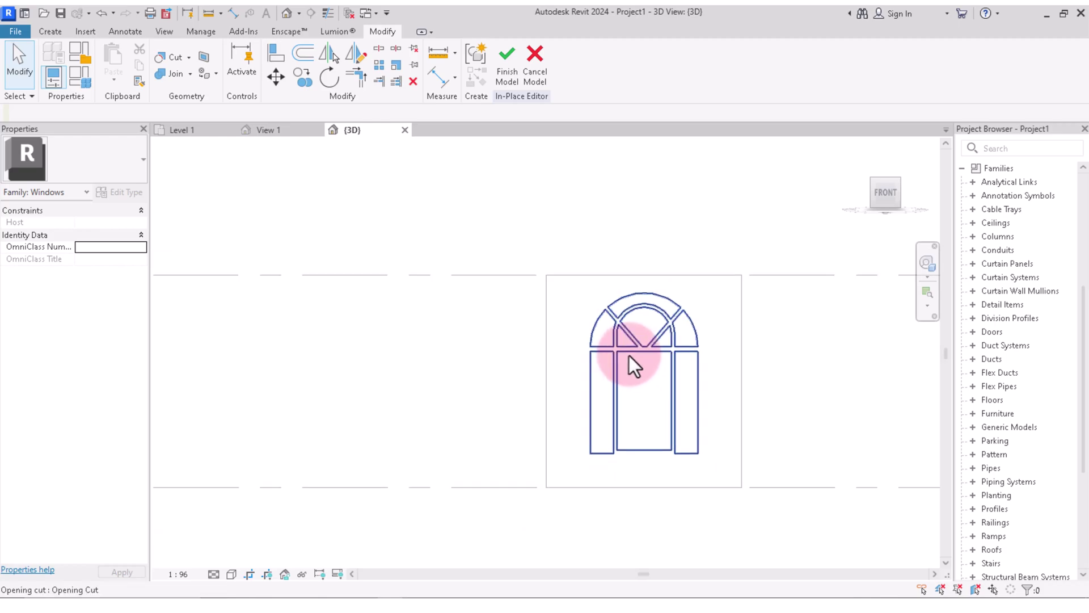
pyautogui.scroll(2, 631, 348)
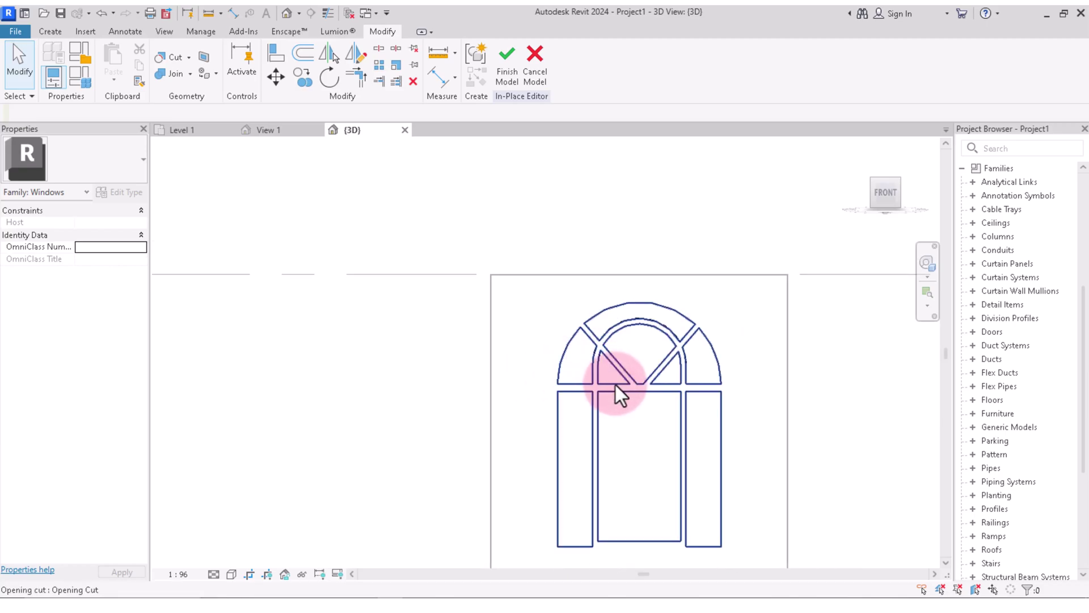
pyautogui.scroll(-2, 542, 399)
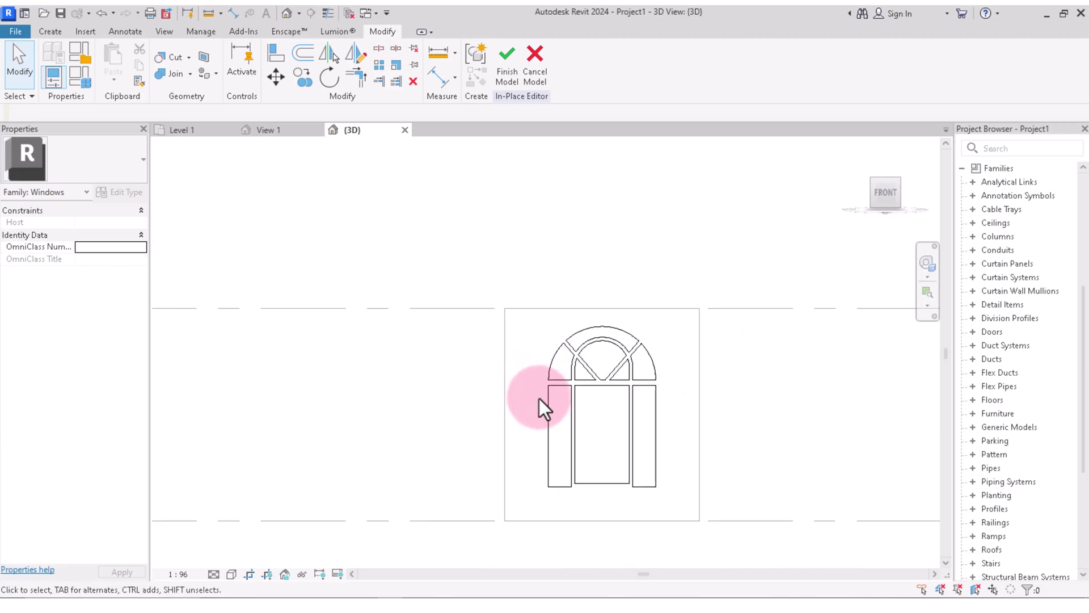
pyautogui.scroll(2, 607, 430)
pyautogui.scroll(2, 585, 366)
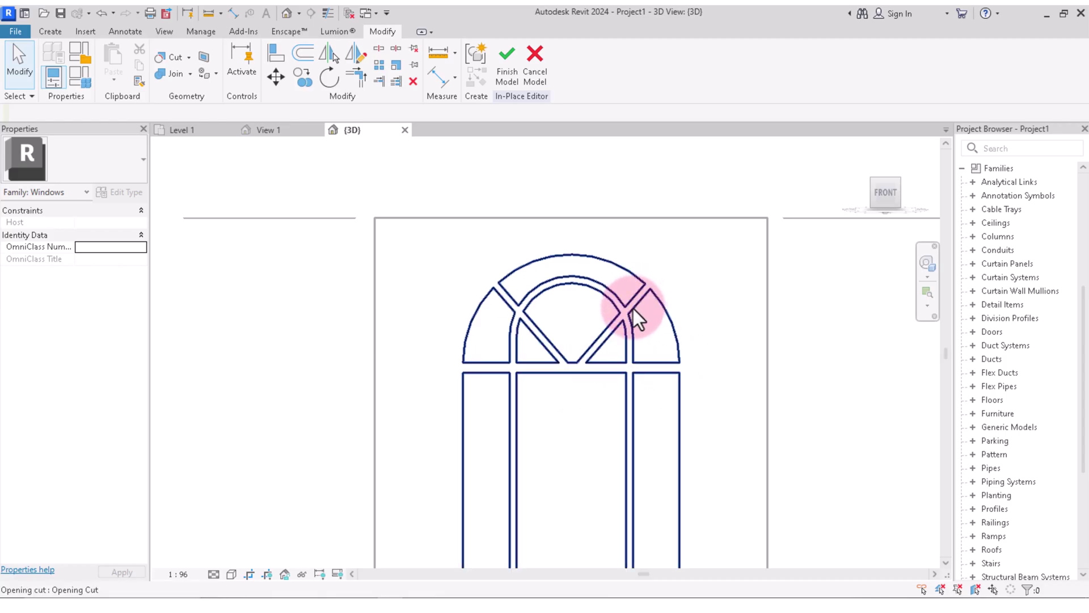
pyautogui.scroll(-2, 633, 309)
pyautogui.scroll(1, 519, 319)
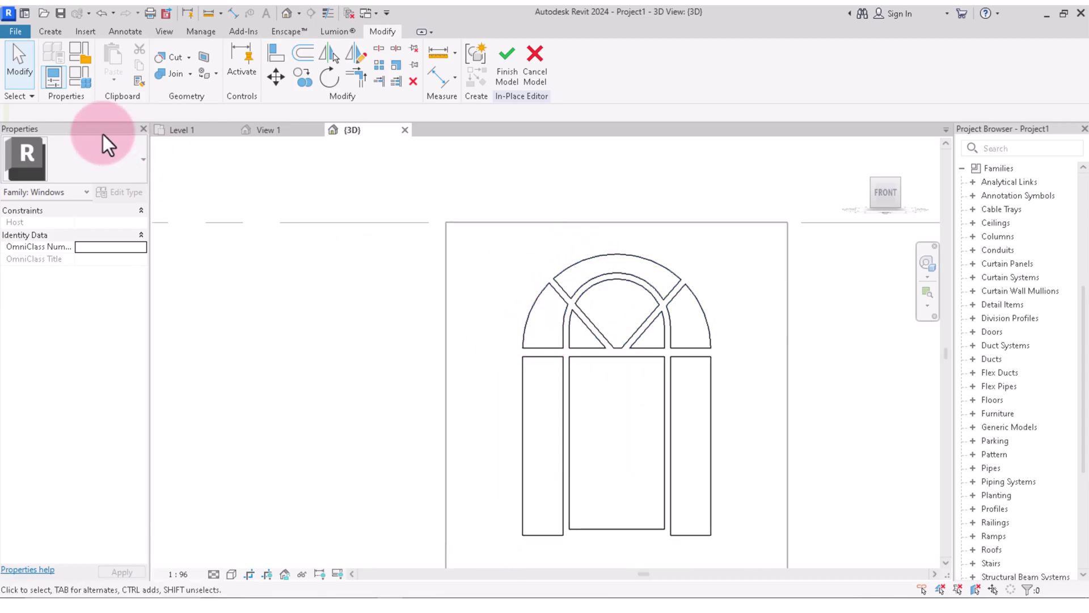
pyautogui.click(45, 33)
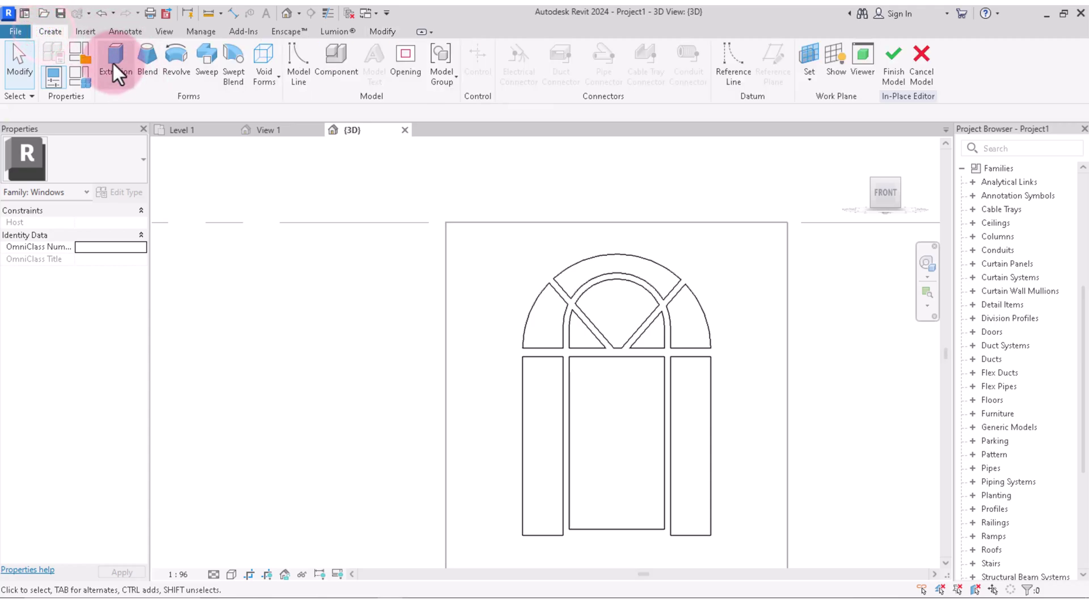
# Start a new extrusion and pick the arch's outer arcs, band diagonals and inner arcs
pyautogui.click(114, 64)
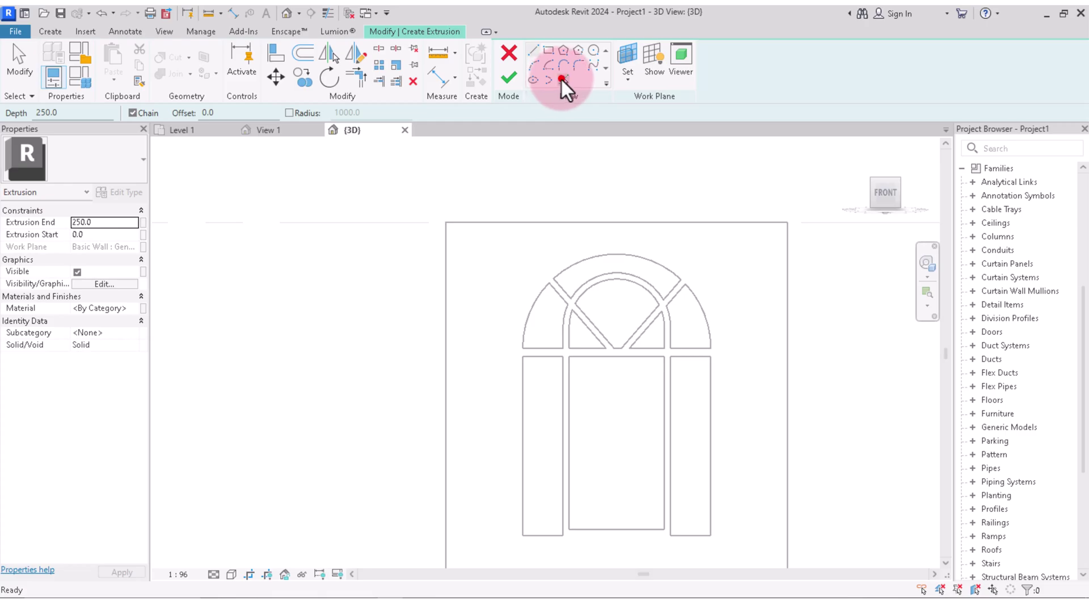
pyautogui.click(562, 80)
pyautogui.scroll(2, 593, 273)
pyautogui.click(591, 254)
pyautogui.scroll(2, 721, 292)
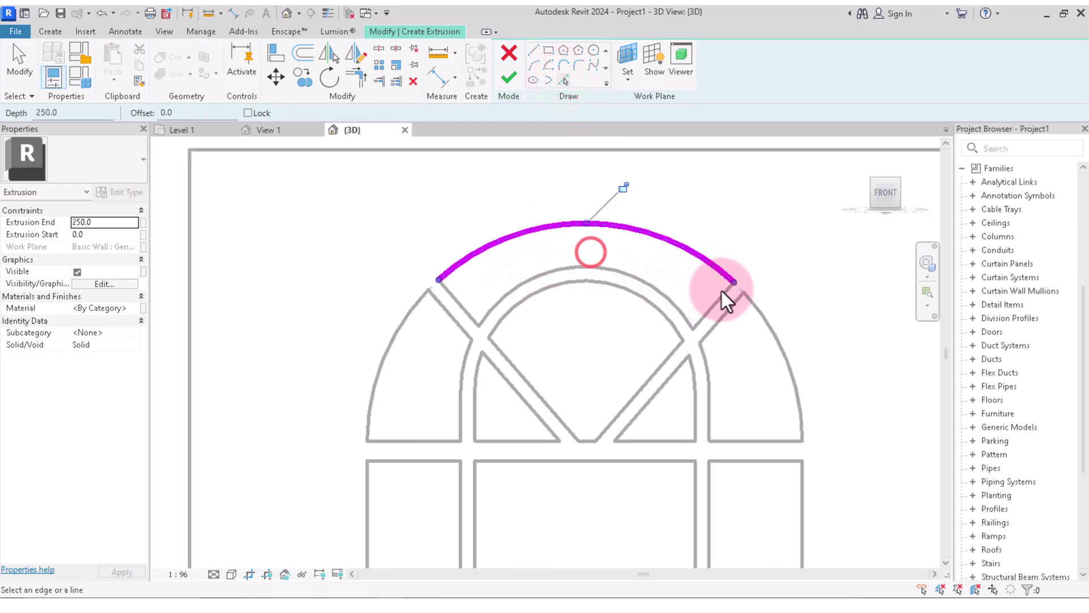
pyautogui.click(716, 302)
pyautogui.click(638, 280)
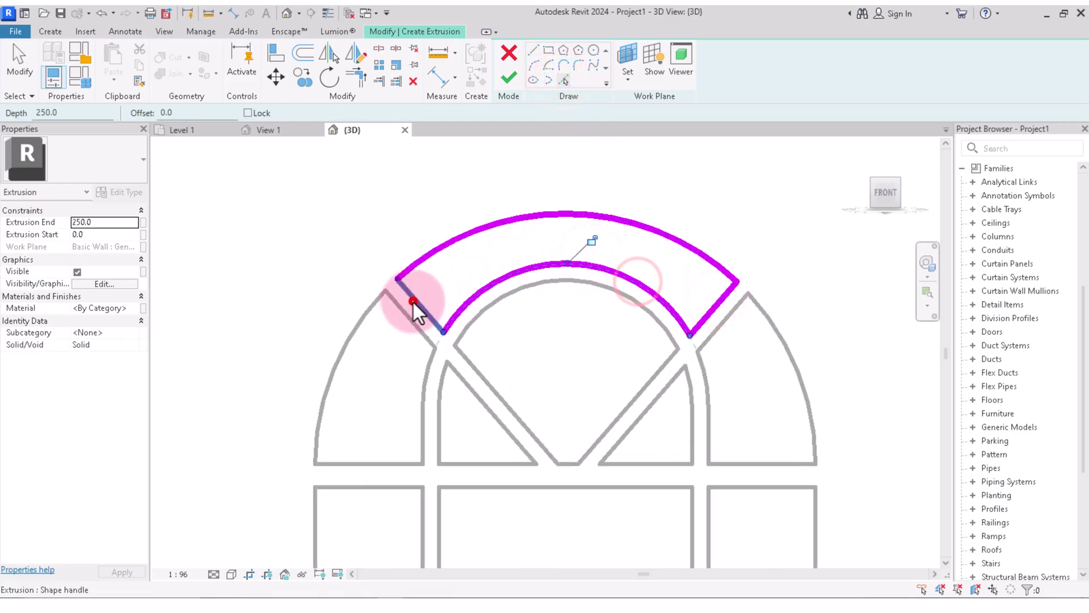
pyautogui.click(413, 302)
pyautogui.click(406, 321)
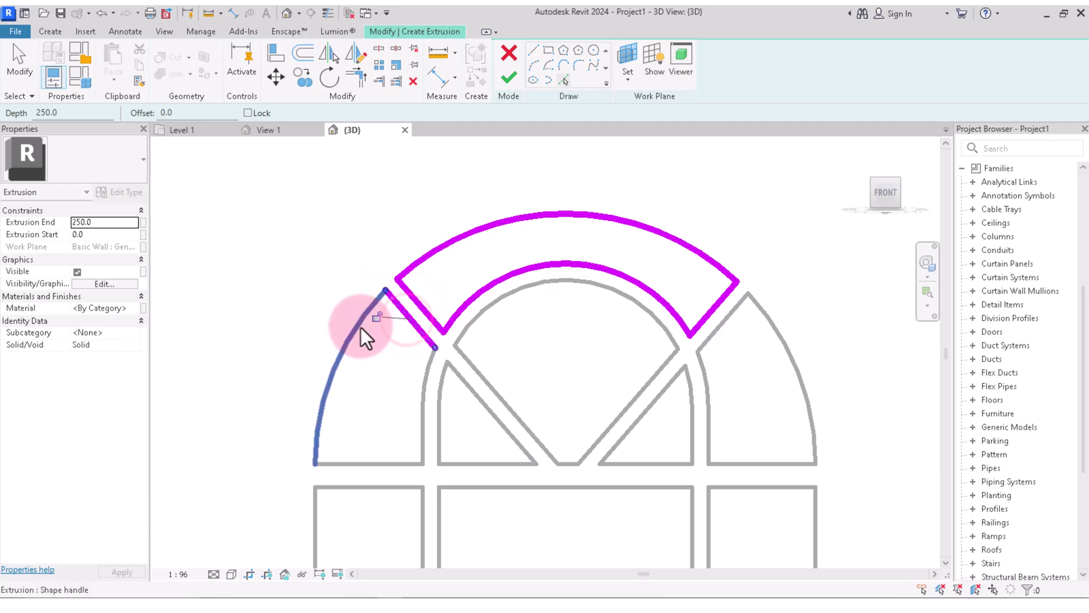
pyautogui.click(362, 327)
pyautogui.click(423, 388)
# Pick the left pane, left triangle and central opening edges for the outline
pyautogui.click(420, 437)
pyautogui.click(348, 463)
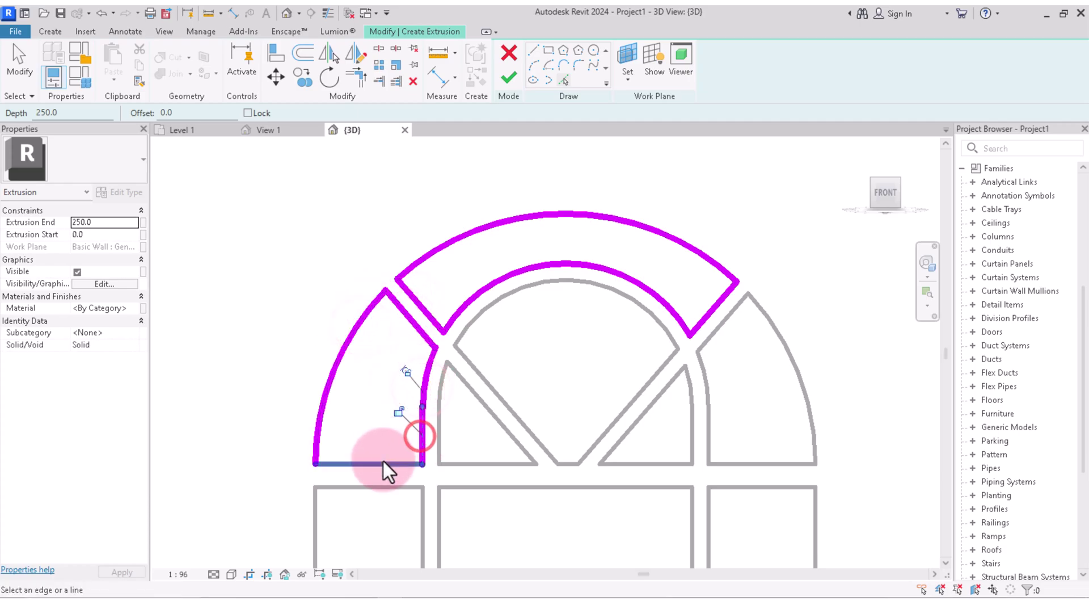
pyautogui.click(440, 409)
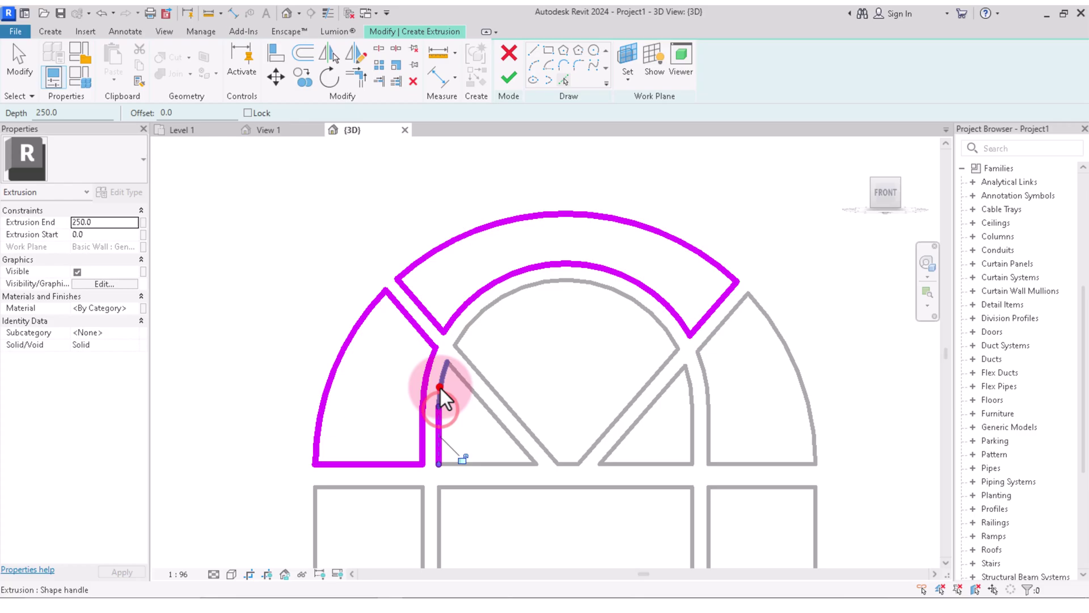
pyautogui.click(468, 380)
pyautogui.click(470, 468)
pyautogui.click(497, 394)
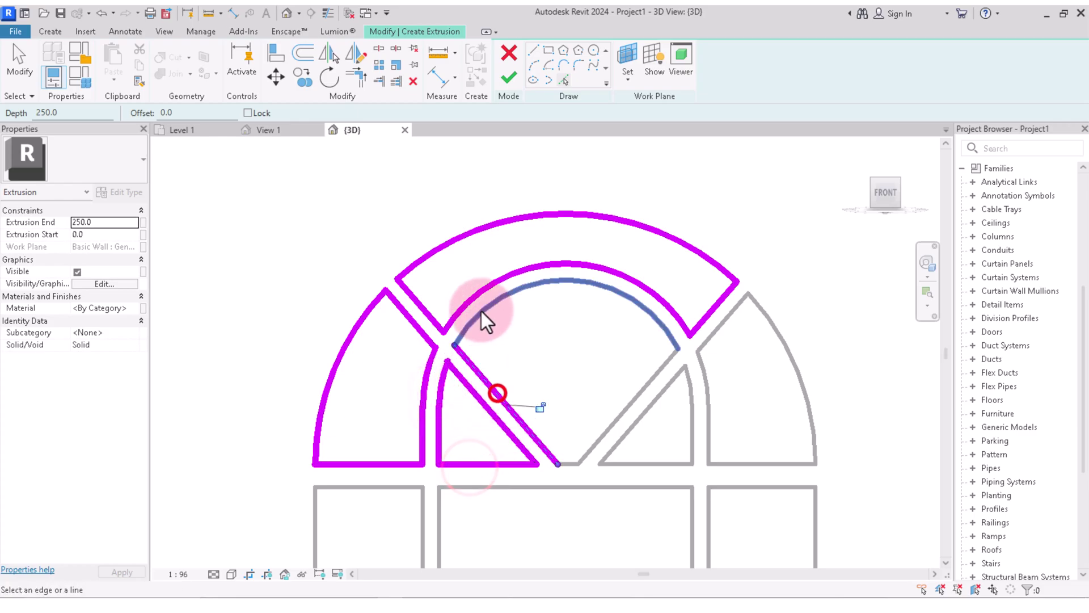
pyautogui.click(482, 312)
pyautogui.click(652, 372)
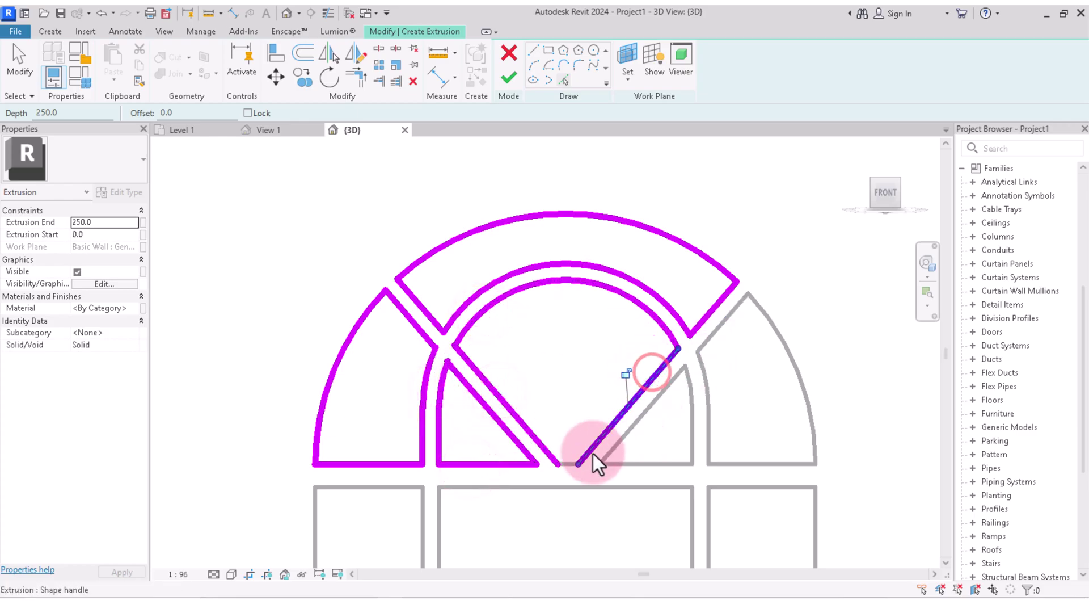
# Pick the bottom segment, right triangle edges, and the right outer arcs and bottom line
pyautogui.scroll(3, 561, 468)
pyautogui.click(564, 464)
pyautogui.click(654, 430)
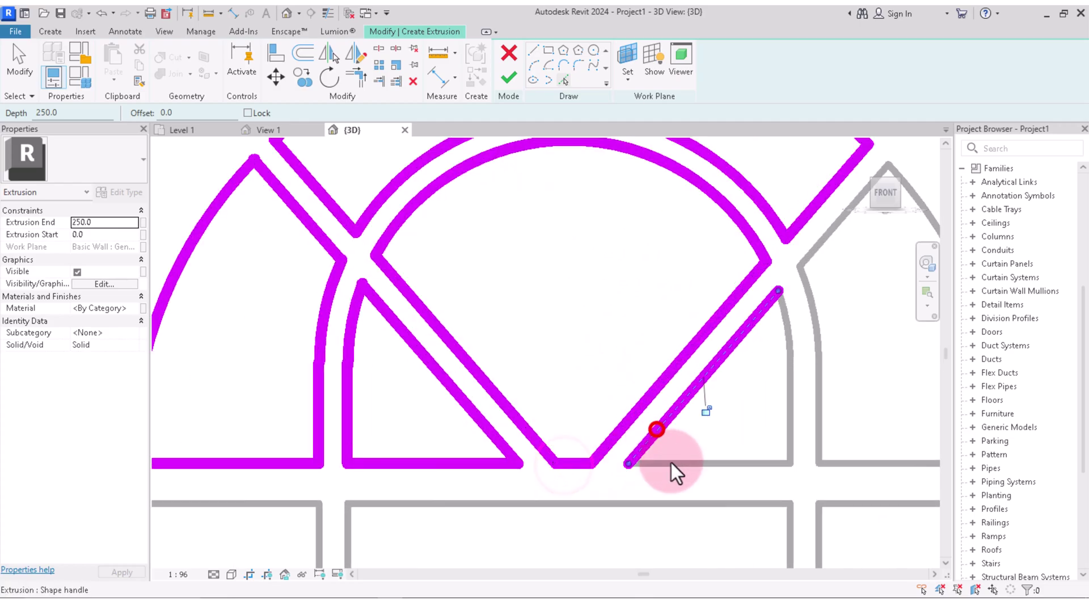
pyautogui.click(670, 462)
pyautogui.click(790, 395)
pyautogui.click(785, 329)
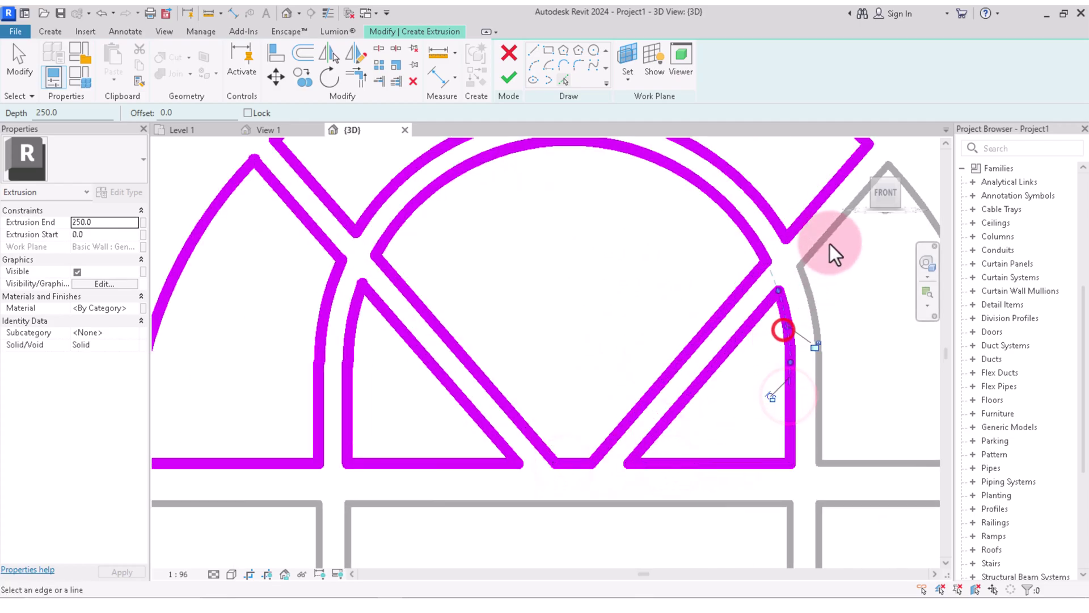
pyautogui.click(829, 231)
pyautogui.click(814, 292)
pyautogui.scroll(-3, 813, 375)
pyautogui.scroll(2, 815, 385)
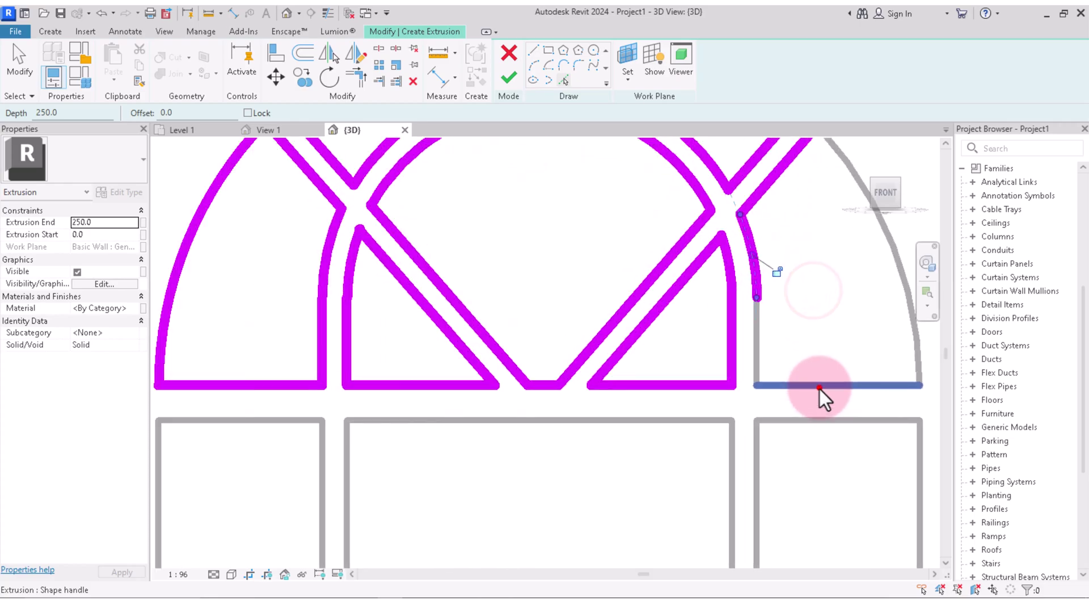
pyautogui.click(819, 389)
pyautogui.scroll(-2, 761, 341)
pyautogui.scroll(1, 777, 306)
# Pick the outer arc edge and the right pane's right, top, left and bottom edges
pyautogui.click(792, 294)
pyautogui.scroll(-3, 732, 340)
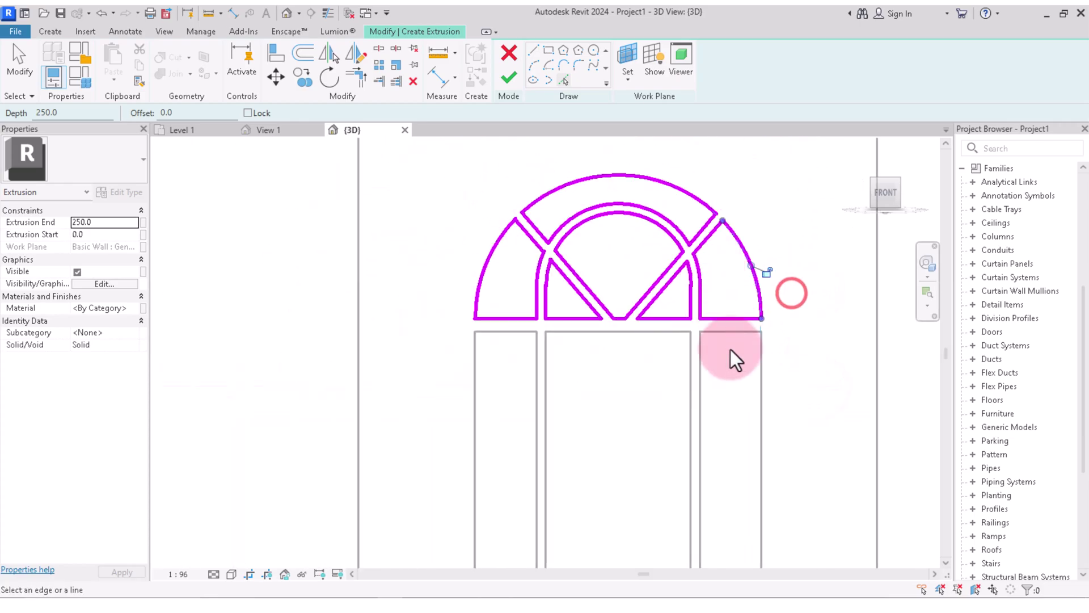
pyautogui.scroll(2, 772, 375)
pyautogui.click(777, 385)
pyautogui.click(703, 267)
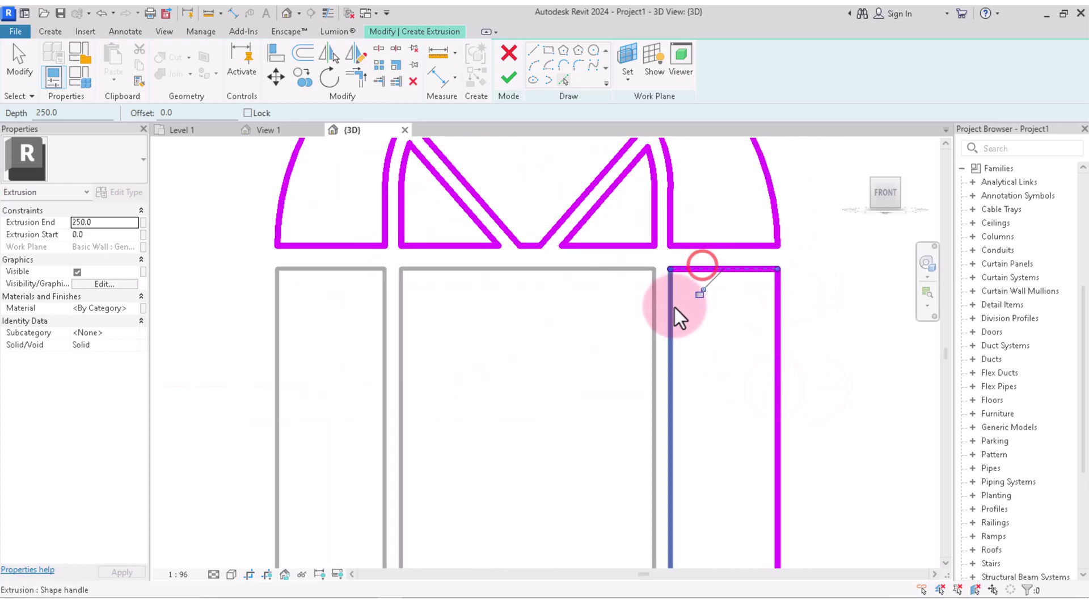
pyautogui.click(676, 307)
pyautogui.scroll(-2, 694, 296)
pyautogui.scroll(-2, 678, 356)
pyautogui.scroll(3, 712, 484)
pyautogui.click(712, 484)
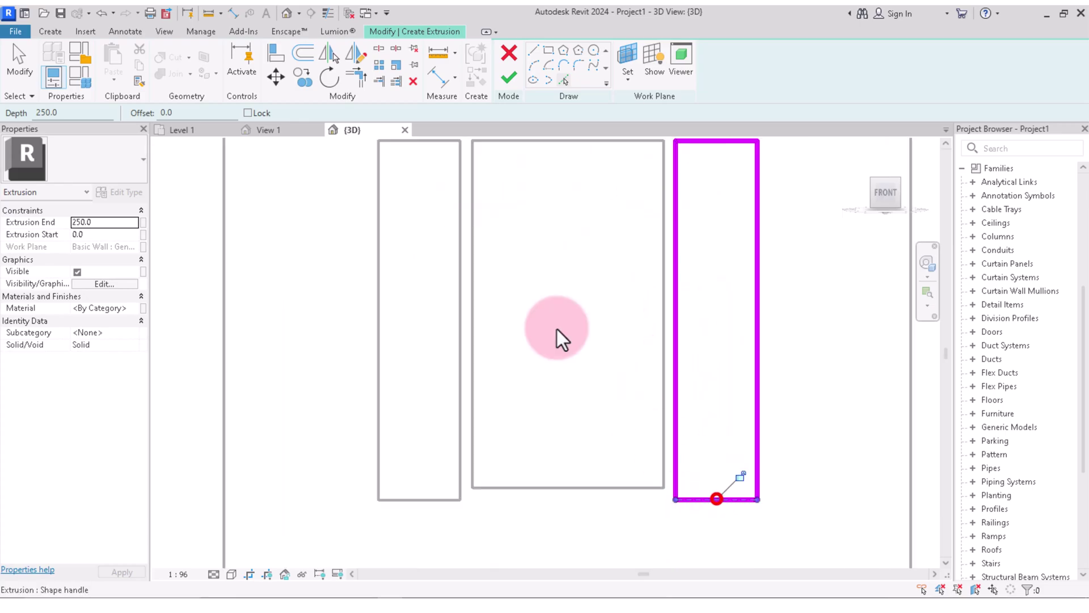
pyautogui.scroll(-3, 486, 211)
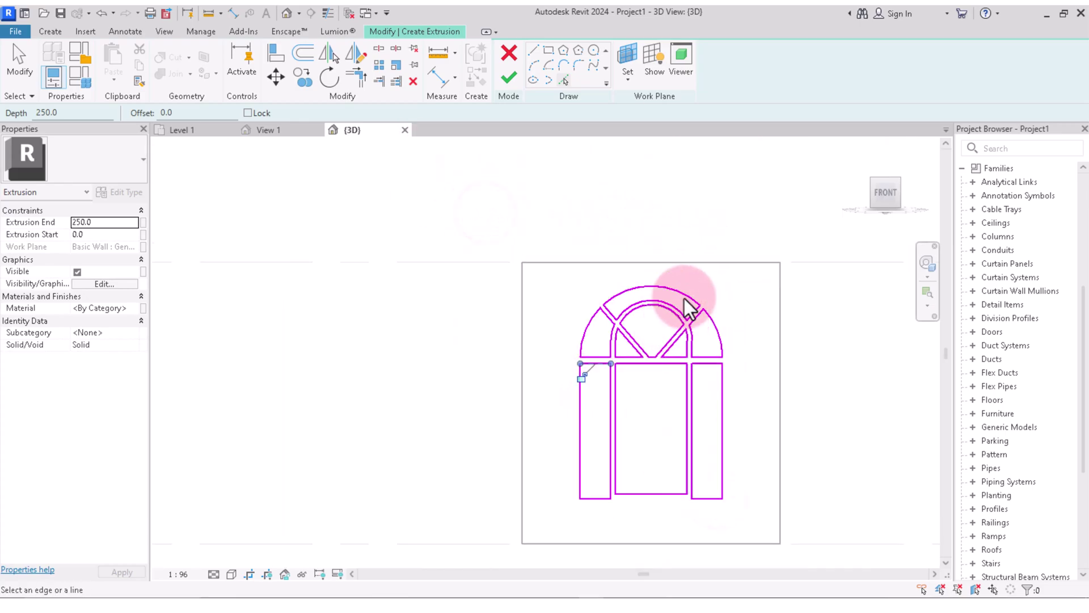
pyautogui.scroll(1, 679, 307)
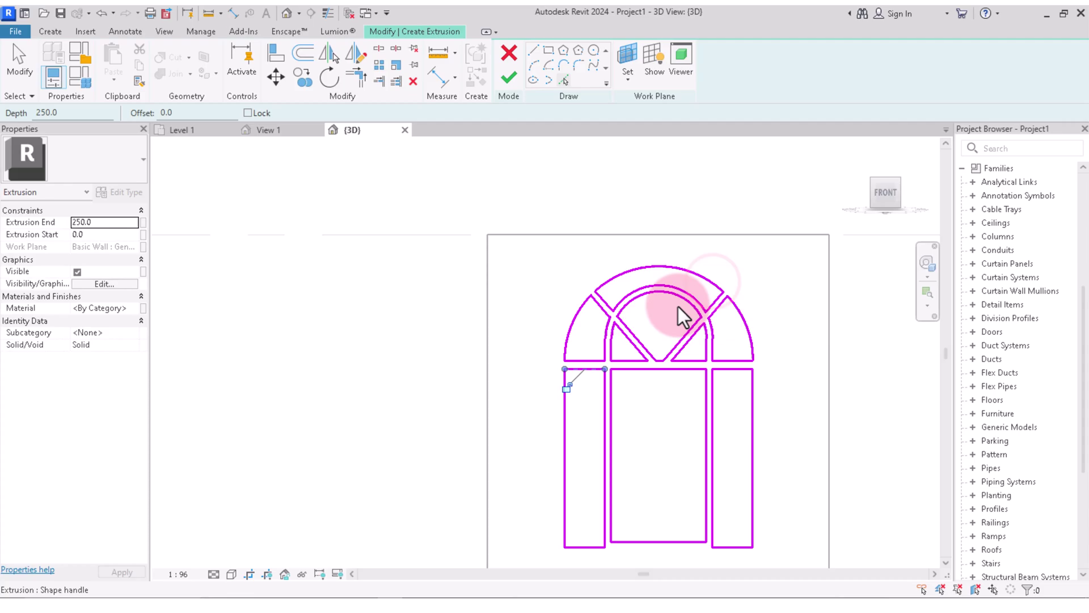
# Stop picking and finish the outline into a 250.0-deep solid extrusion
pyautogui.rightClick(689, 180)
pyautogui.click(691, 183)
pyautogui.click(559, 71)
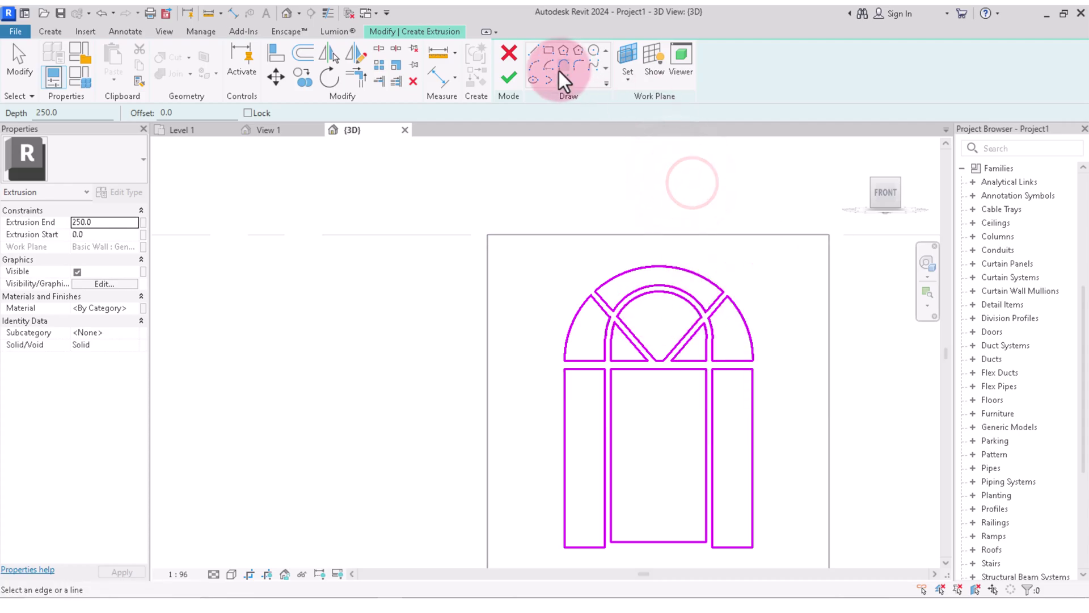
pyautogui.click(509, 77)
# Turn the view to the Right side with the ViewCube and reselect the window extrusion
pyautogui.scroll(-2, 701, 229)
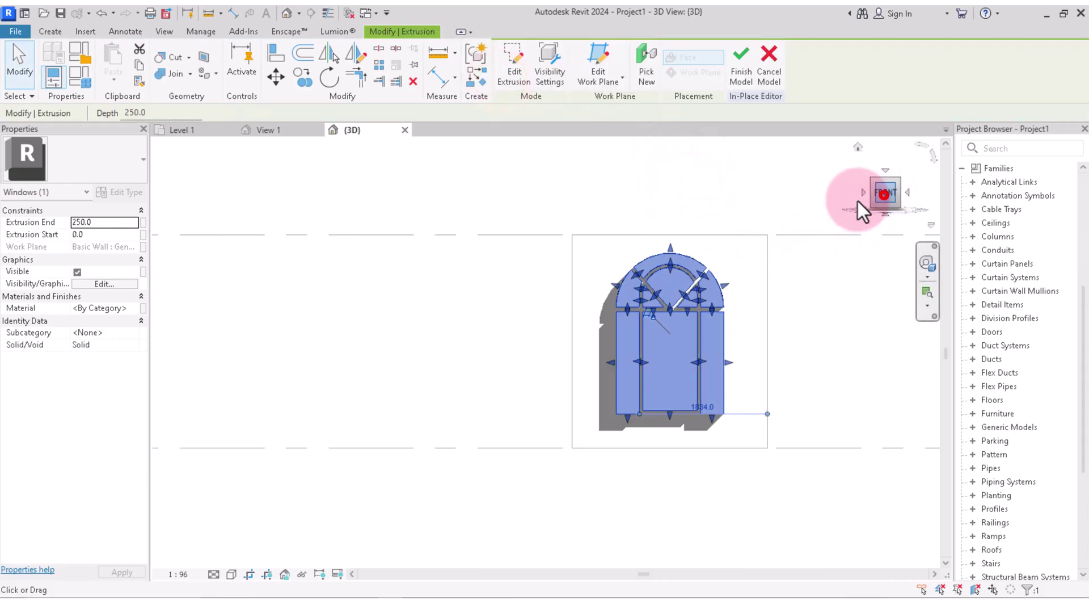
pyautogui.moveTo(858, 201); pyautogui.dragTo(659, 206)
pyautogui.click(881, 194)
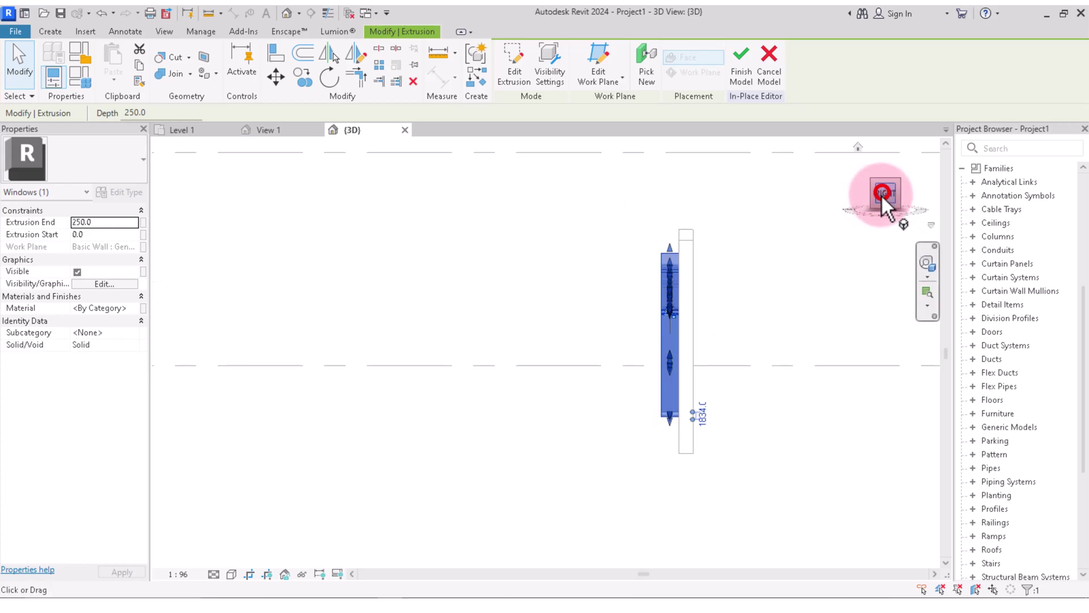
pyautogui.click(494, 355)
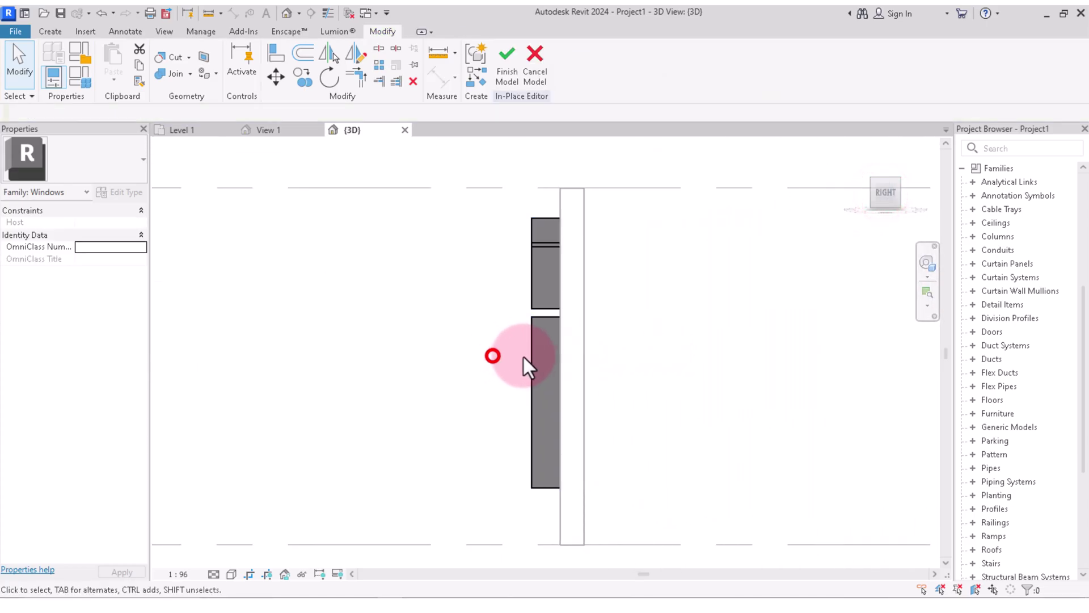
pyautogui.scroll(2, 563, 352)
pyautogui.click(566, 357)
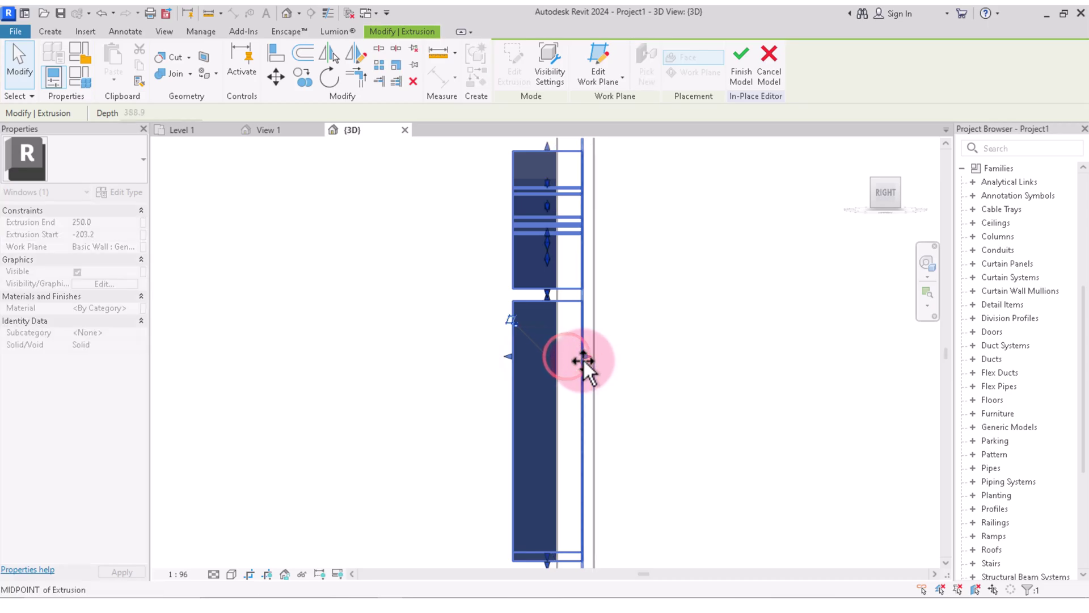
# Drag the extrusion's back and front faces into the wall, spanning -126.6 to -65.8
pyautogui.moveTo(589, 360)
pyautogui.mouseDown()
pyautogui.moveTo(510, 356)
pyautogui.moveTo(564, 364)
pyautogui.mouseUp()
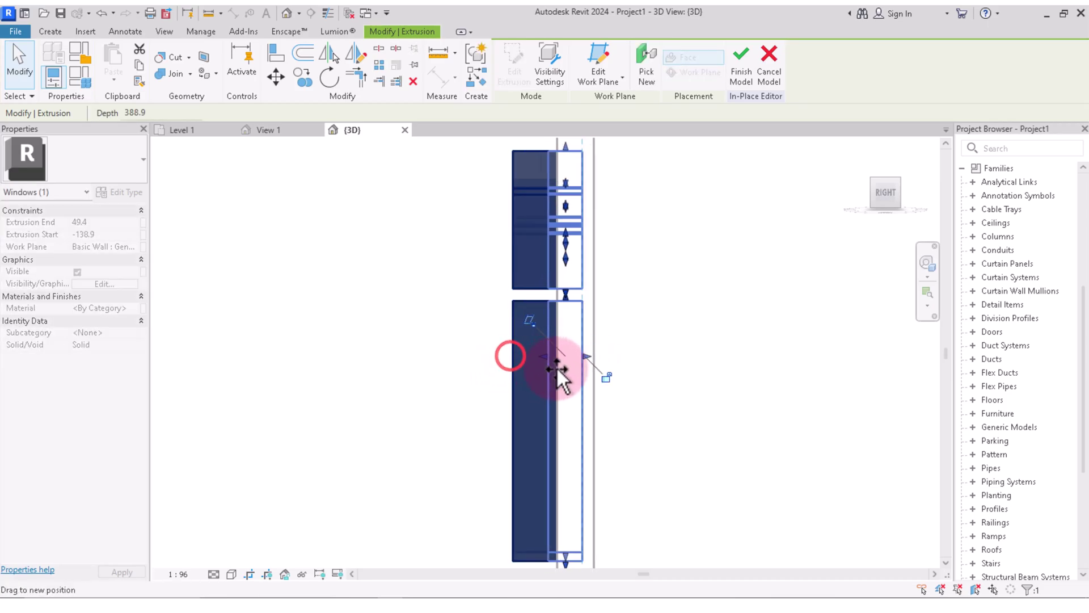
pyautogui.scroll(-3, 677, 354)
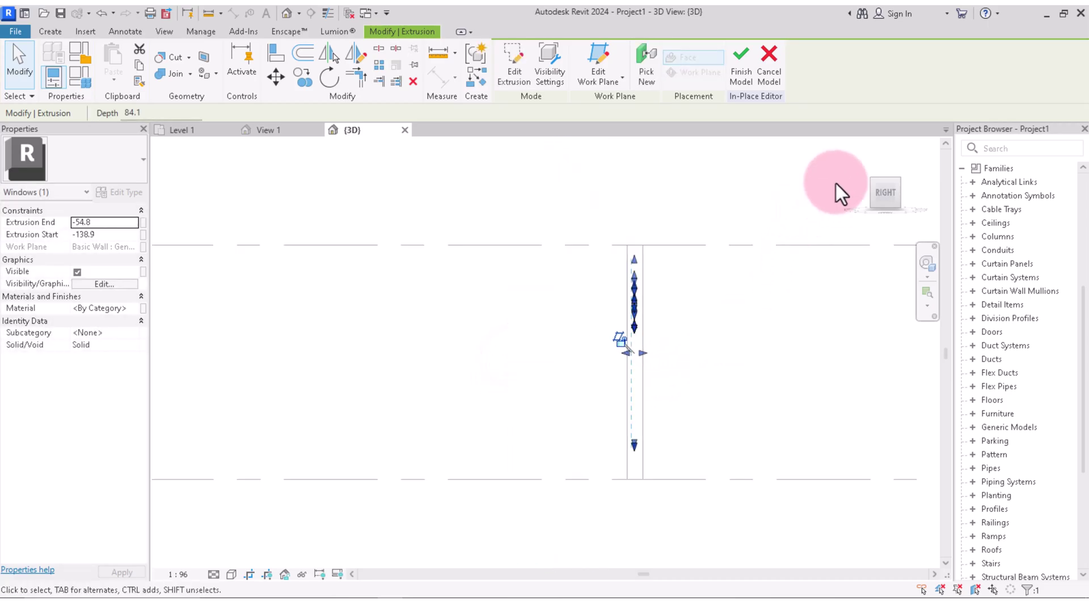
pyautogui.scroll(2, 653, 386)
pyautogui.scroll(3, 604, 309)
pyautogui.scroll(3, 604, 308)
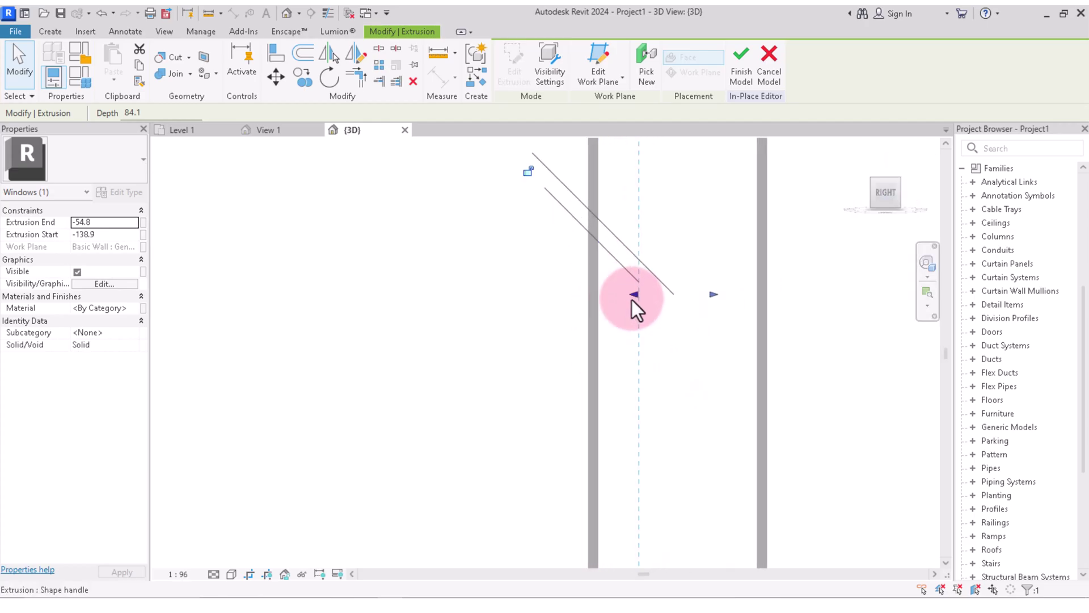
pyautogui.moveTo(634, 296); pyautogui.dragTo(699, 292)
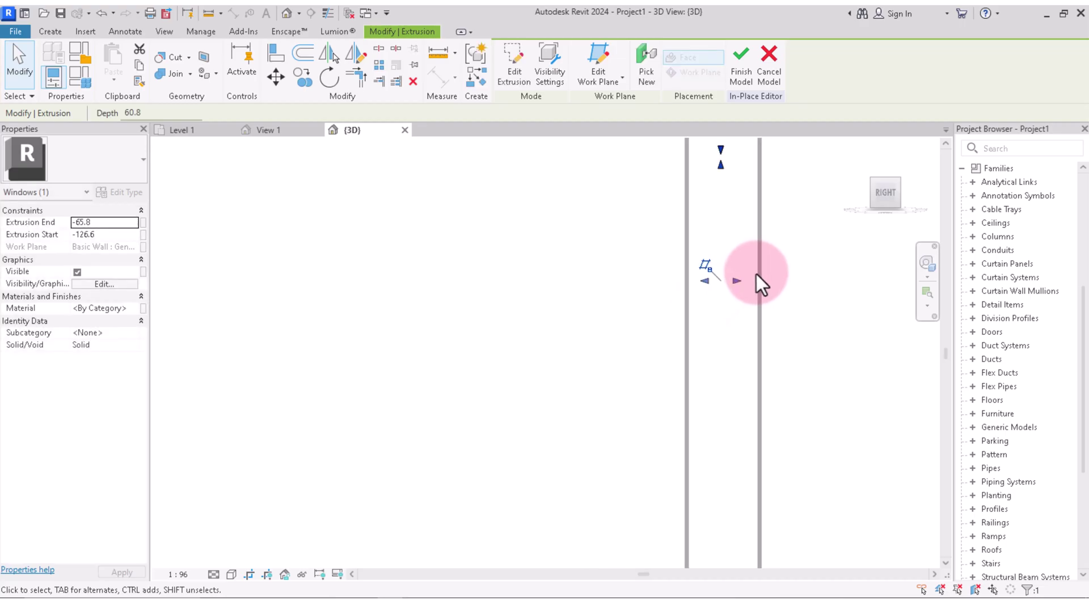
# Orbit to a front-right corner view, inspect the wall opening cut, and reselect the extrusion
pyautogui.click(875, 193)
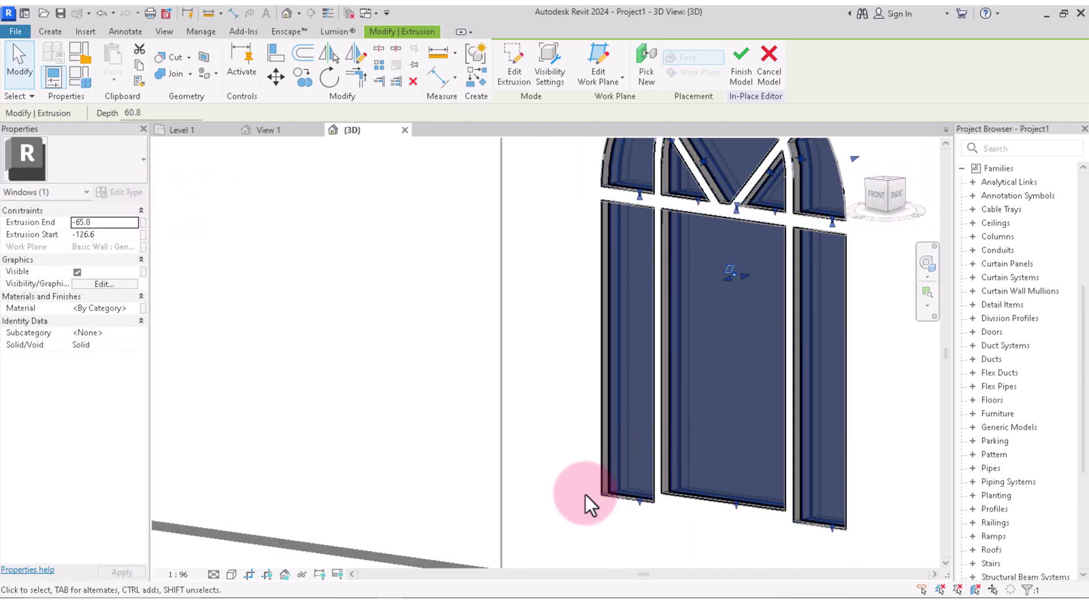
pyautogui.click(556, 492)
pyautogui.scroll(-5, 555, 492)
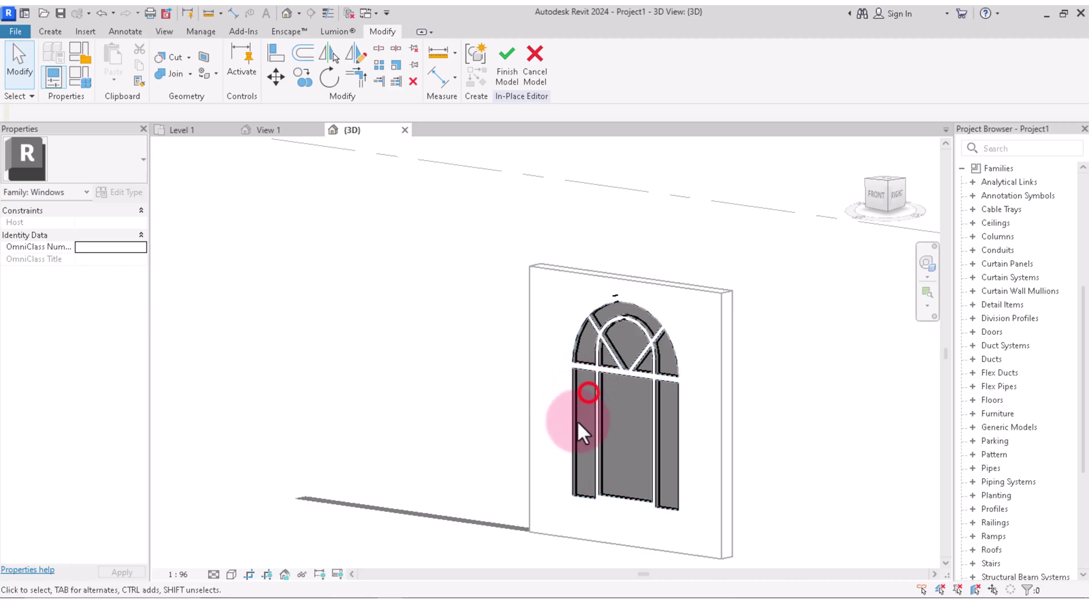
pyautogui.click(583, 497)
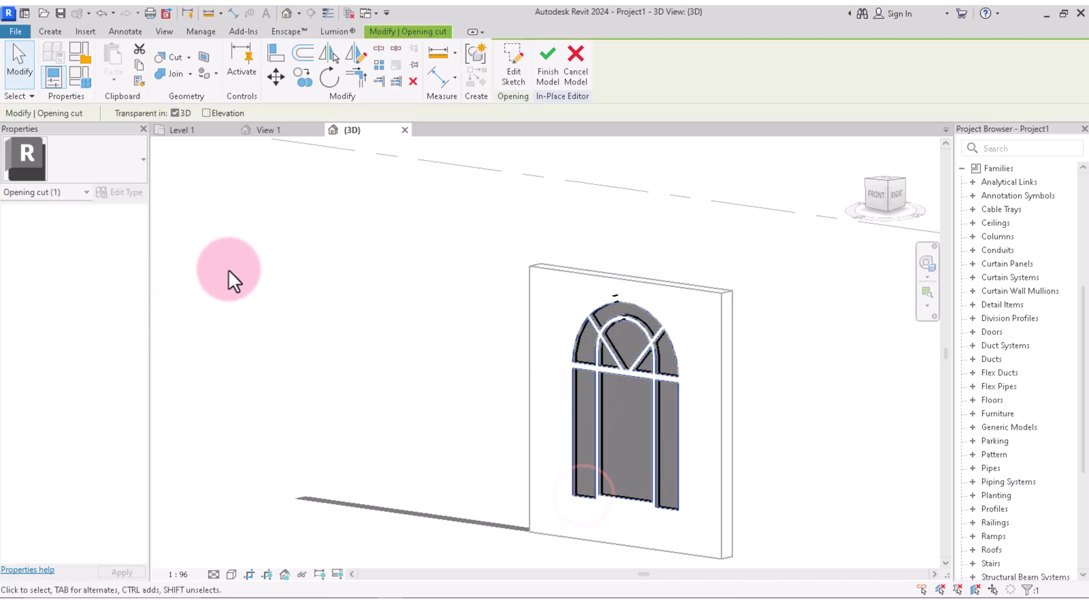
pyautogui.click(307, 341)
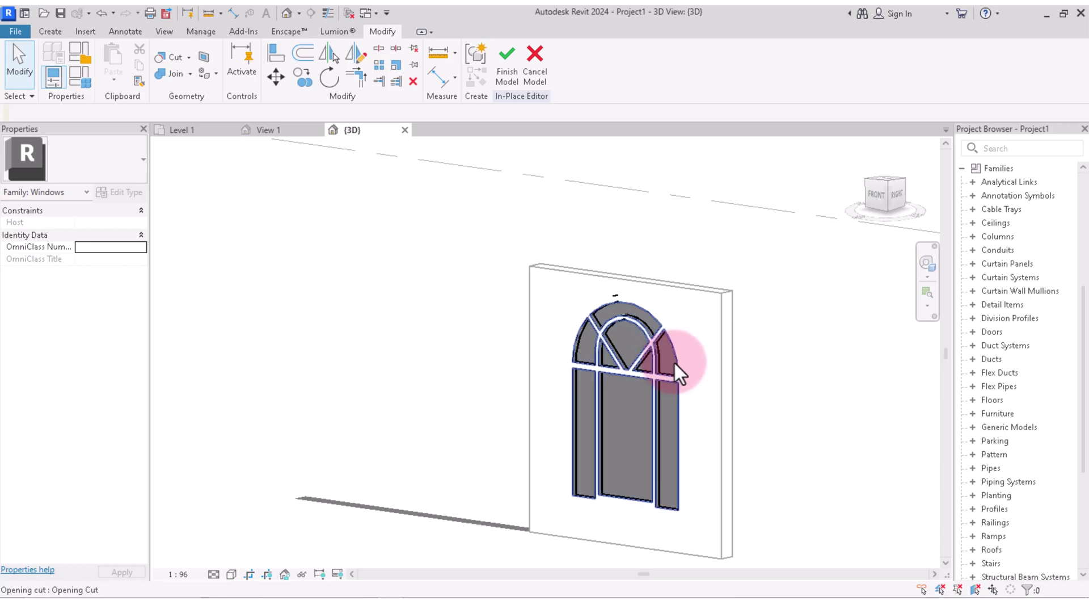
pyautogui.click(674, 363)
pyautogui.scroll(-3, 882, 249)
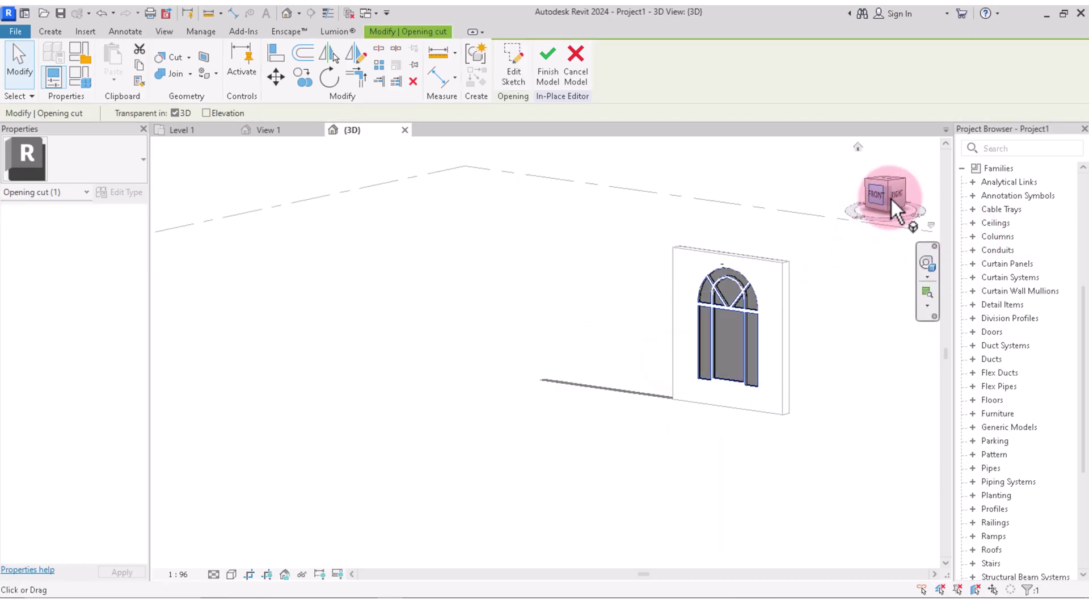
pyautogui.moveTo(891, 197); pyautogui.dragTo(714, 375)
pyautogui.scroll(5, 714, 375)
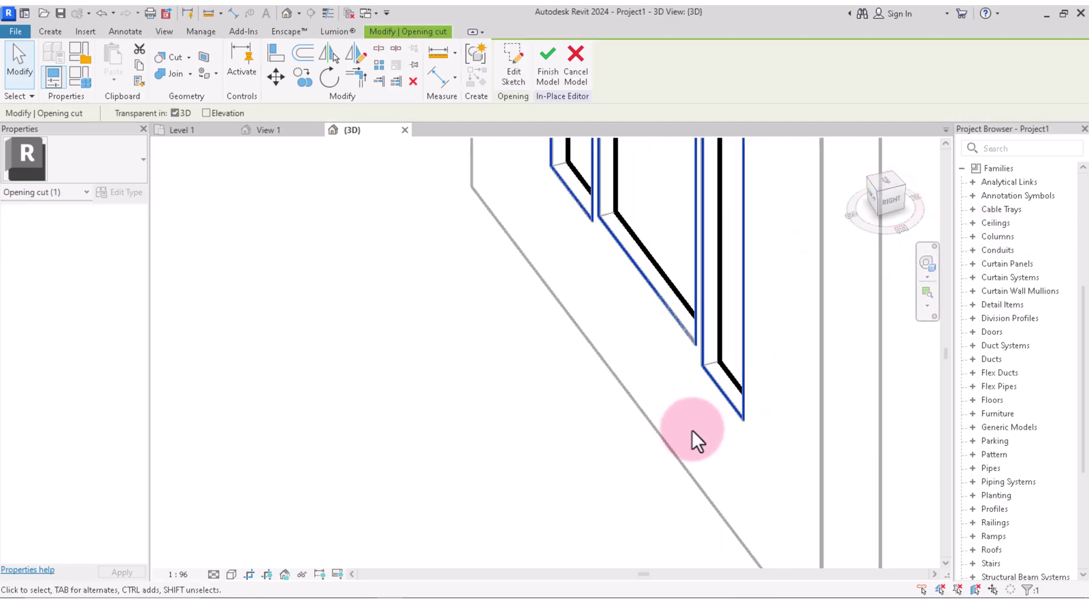
pyautogui.click(724, 341)
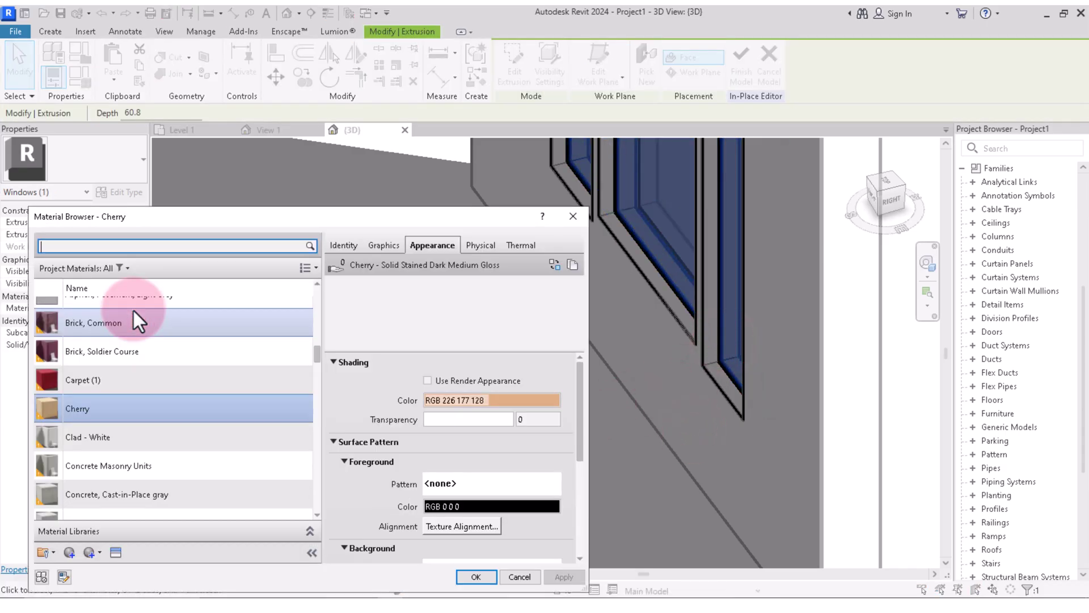
# Search 'glass' in the Material Browser and assign Glass, Clear Glazing to the extrusion
pyautogui.click(118, 247)
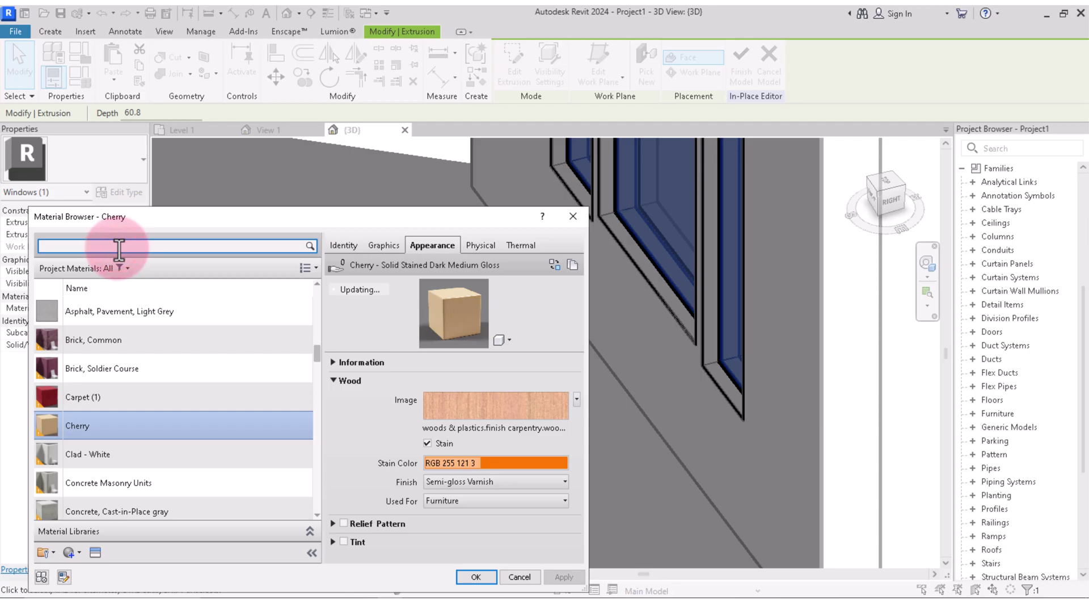
pyautogui.write('glass')
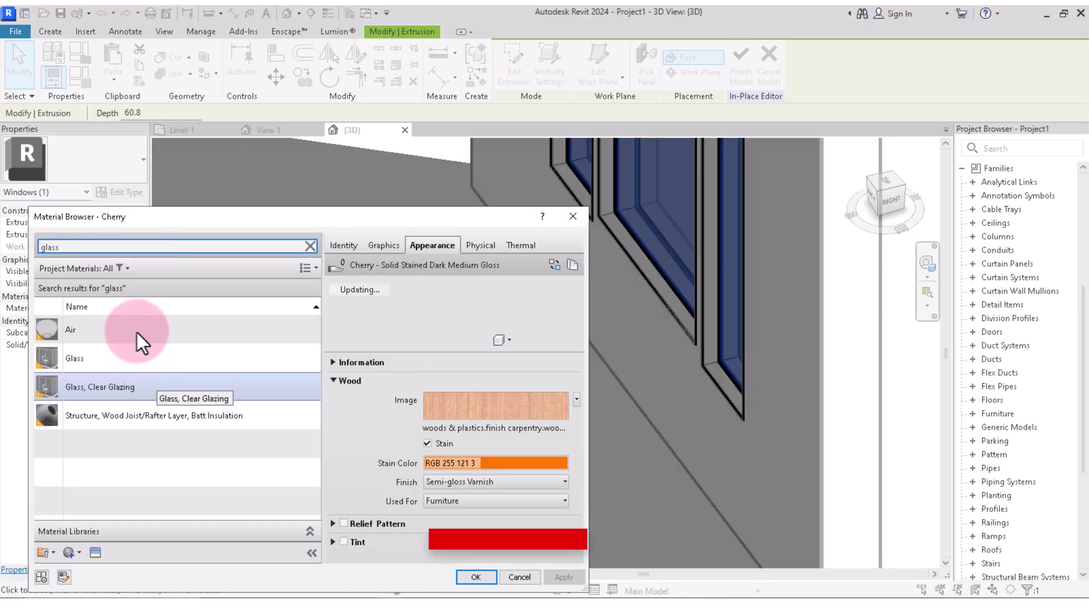
pyautogui.click(110, 387)
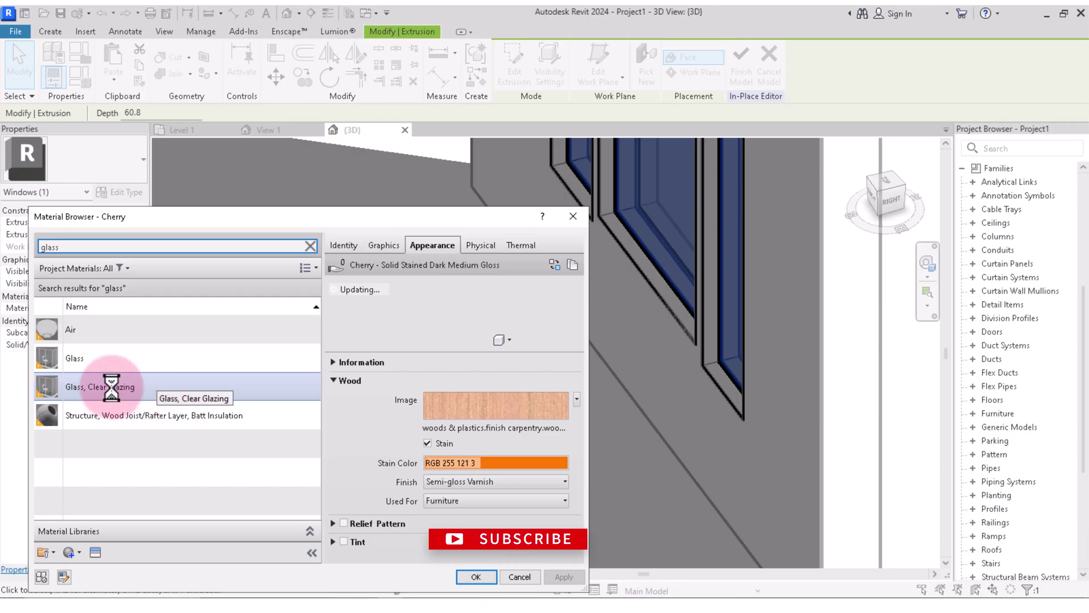
pyautogui.doubleClick(111, 385)
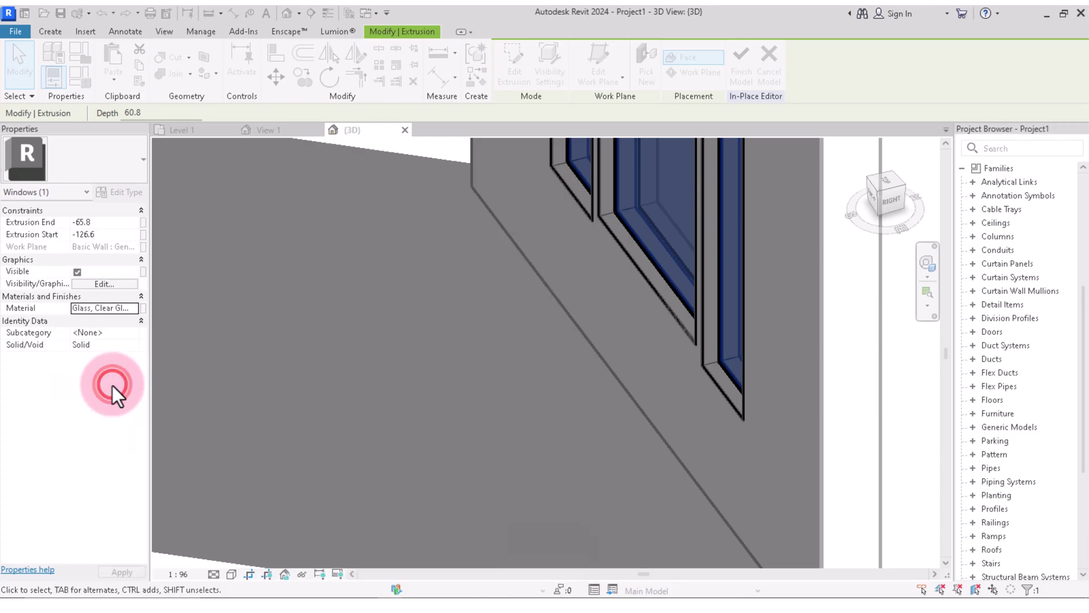
pyautogui.click(498, 390)
# Finish the in-place window model, dismissing the save reminder without saving
pyautogui.scroll(-5, 617, 416)
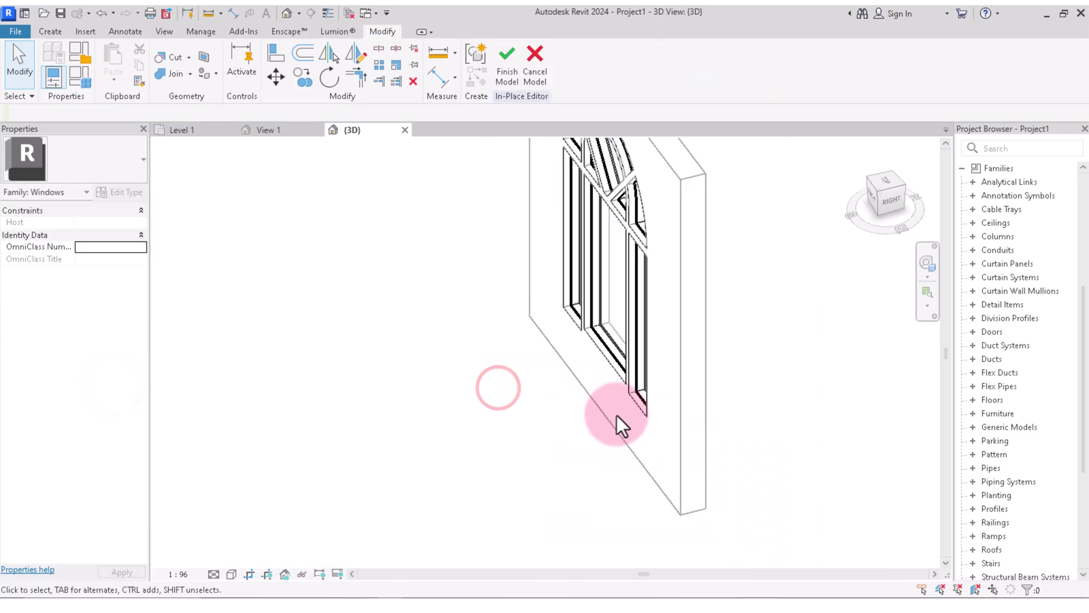
pyautogui.scroll(3, 663, 318)
pyautogui.scroll(2, 664, 277)
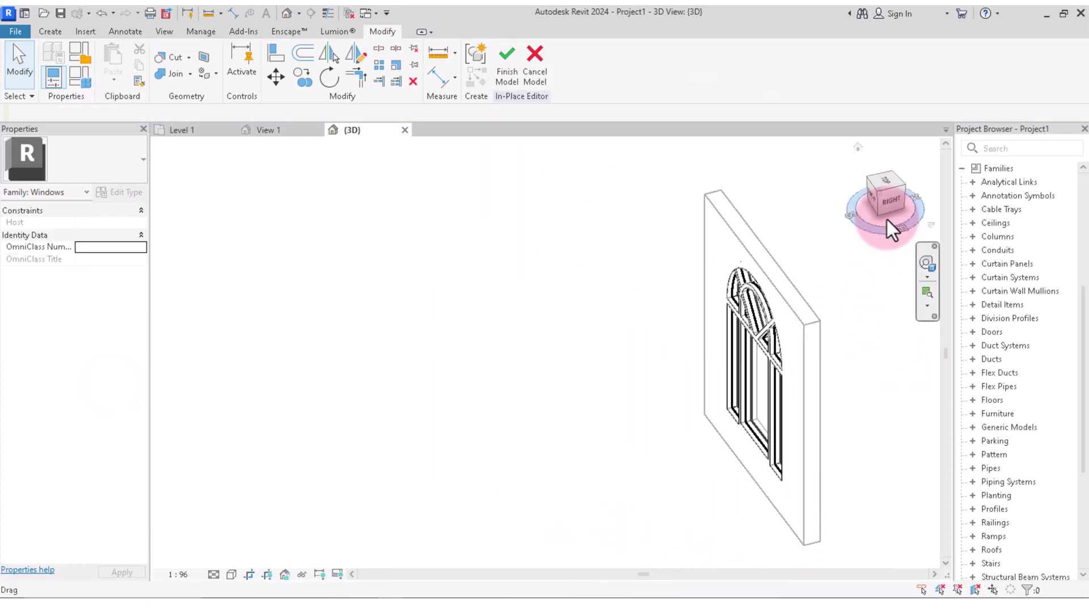
pyautogui.moveTo(887, 219); pyautogui.dragTo(898, 203)
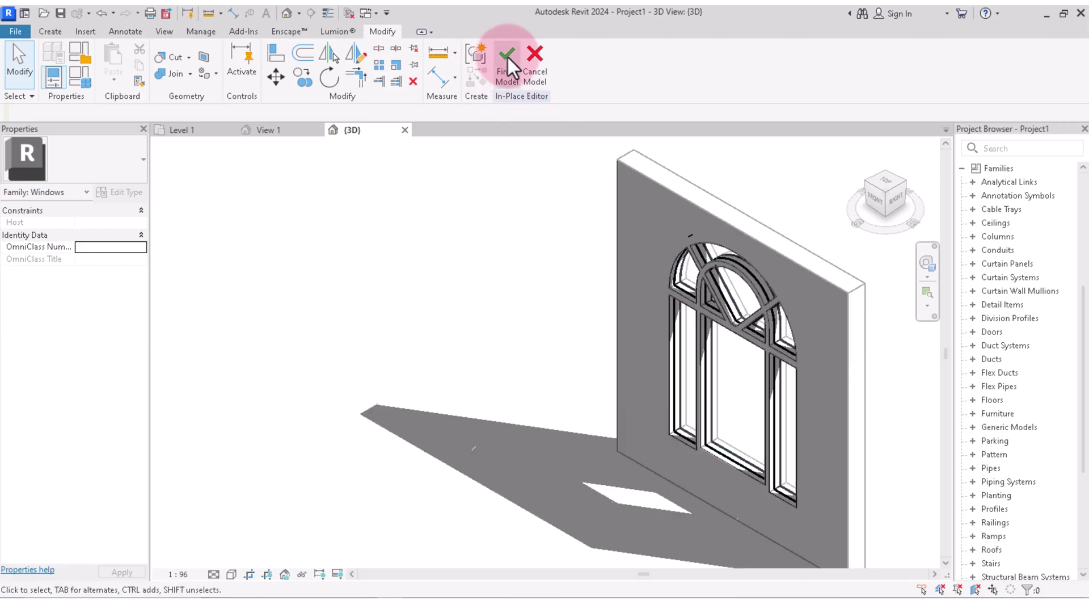
pyautogui.click(508, 56)
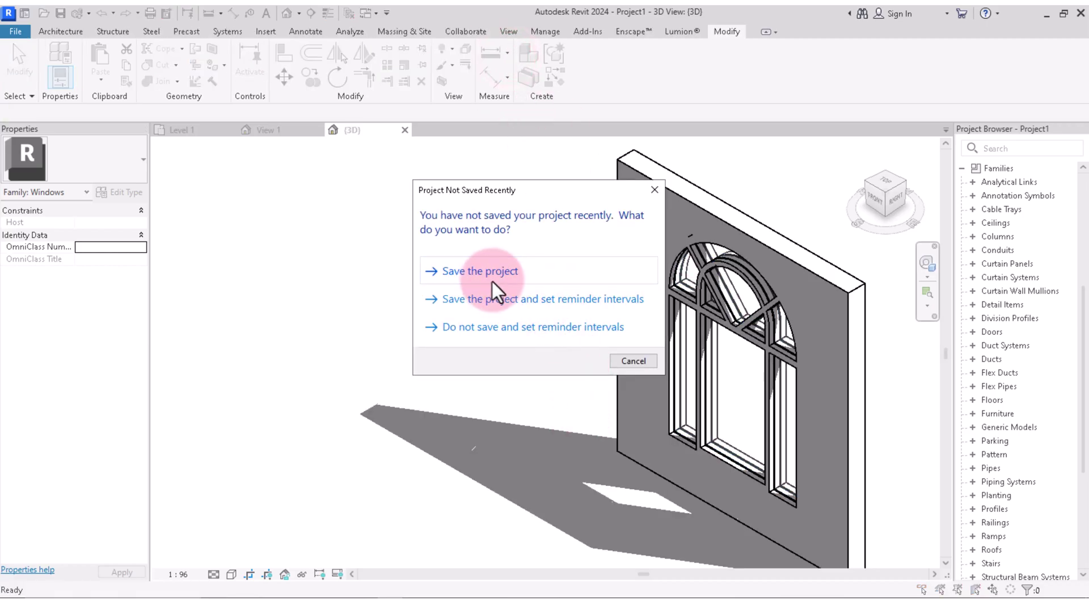
pyautogui.click(654, 191)
# Step through side and corner ViewCube views to FRONT and zoom in on the window
pyautogui.scroll(-2, 712, 426)
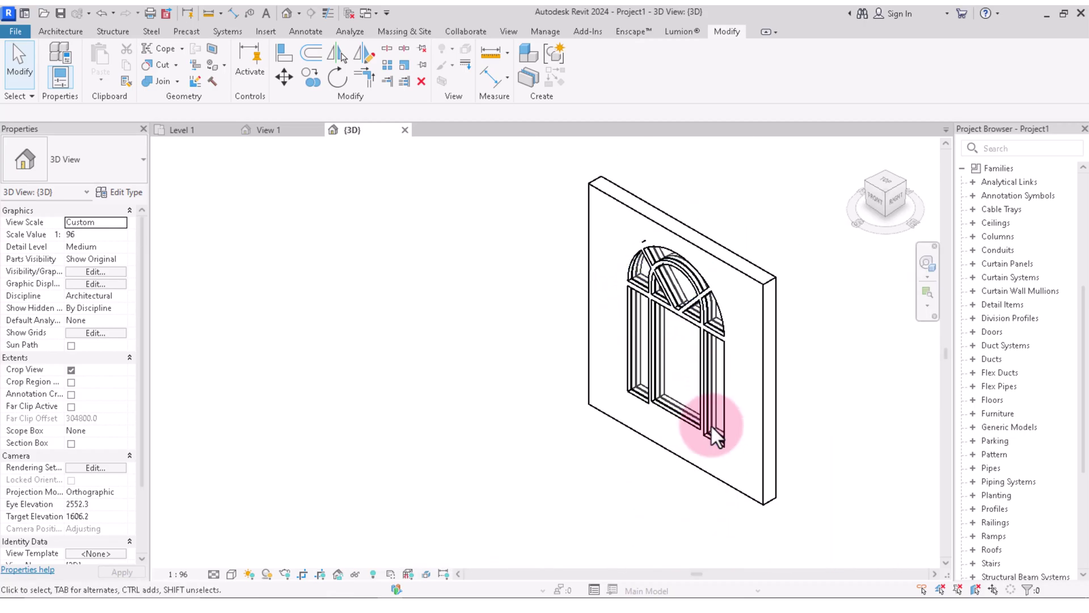
pyautogui.scroll(1, 602, 320)
pyautogui.scroll(-2, 710, 249)
pyautogui.scroll(2, 710, 249)
pyautogui.click(903, 188)
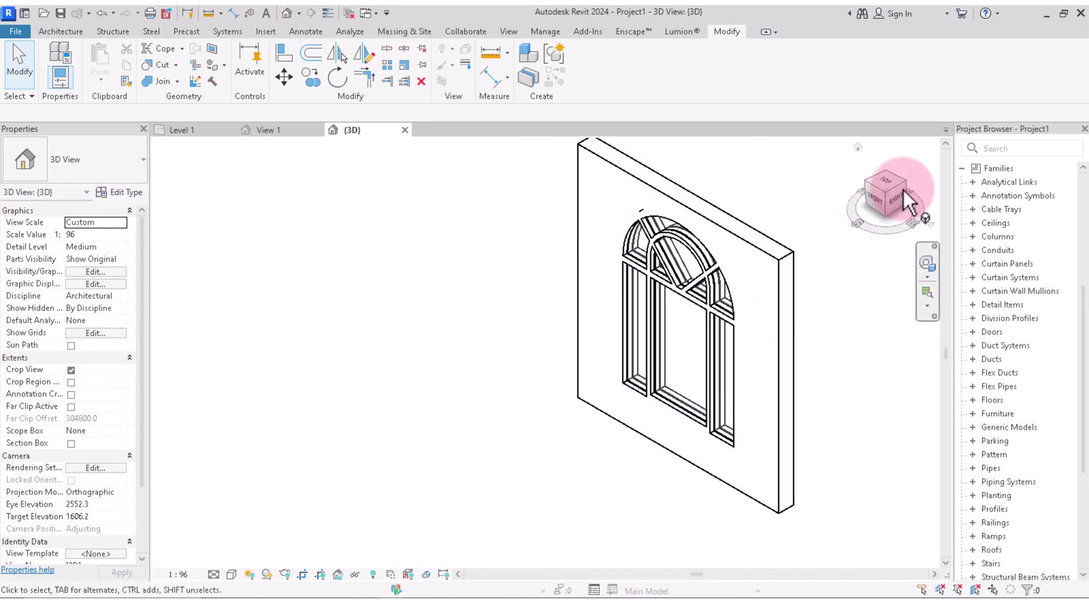
pyautogui.click(887, 196)
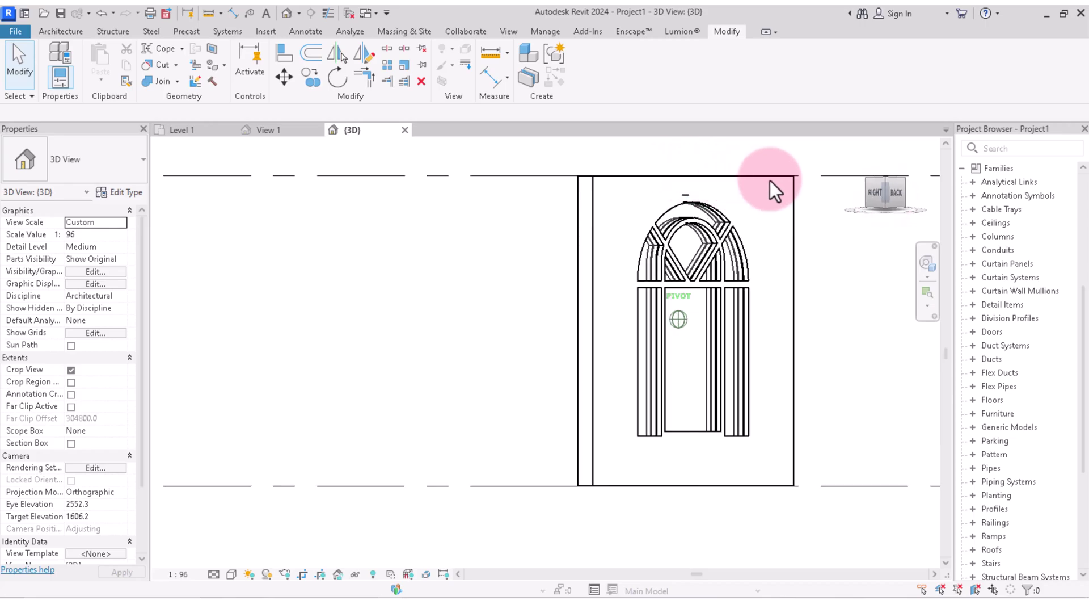
pyautogui.click(908, 190)
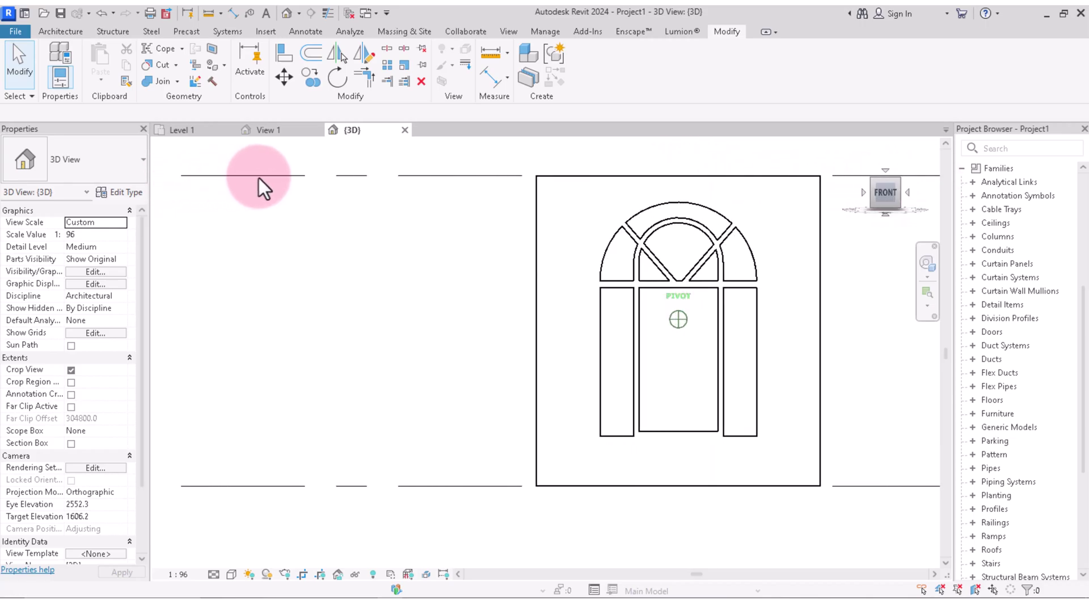
pyautogui.click(903, 207)
pyautogui.click(866, 225)
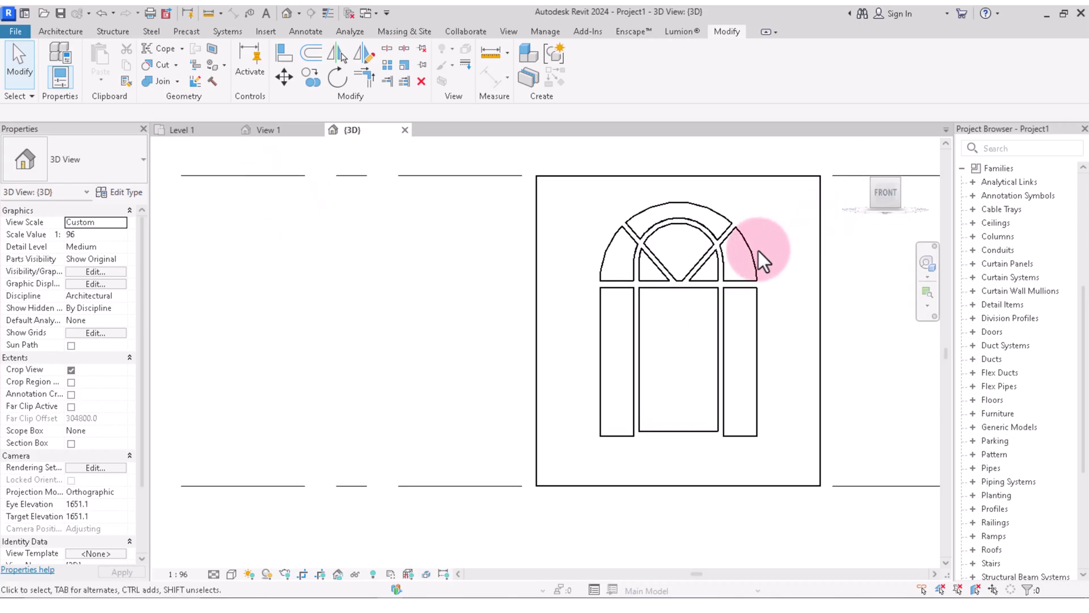
pyautogui.scroll(1, 758, 251)
# Select the wall surrounding the arched window and enter Edit Profile to show its sketch
pyautogui.click(745, 256)
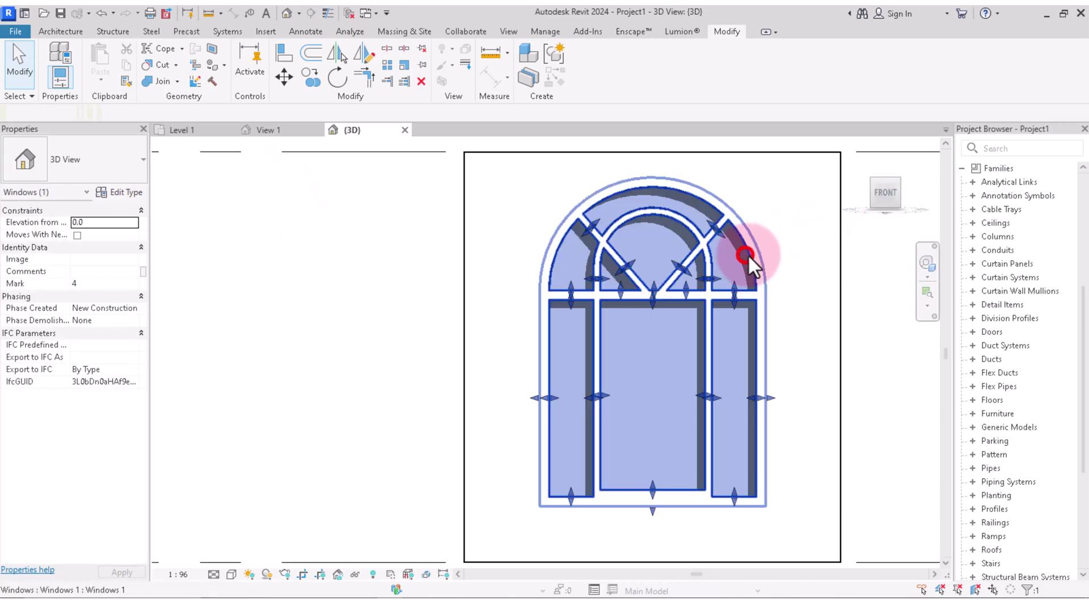
pyautogui.click(413, 394)
pyautogui.click(461, 358)
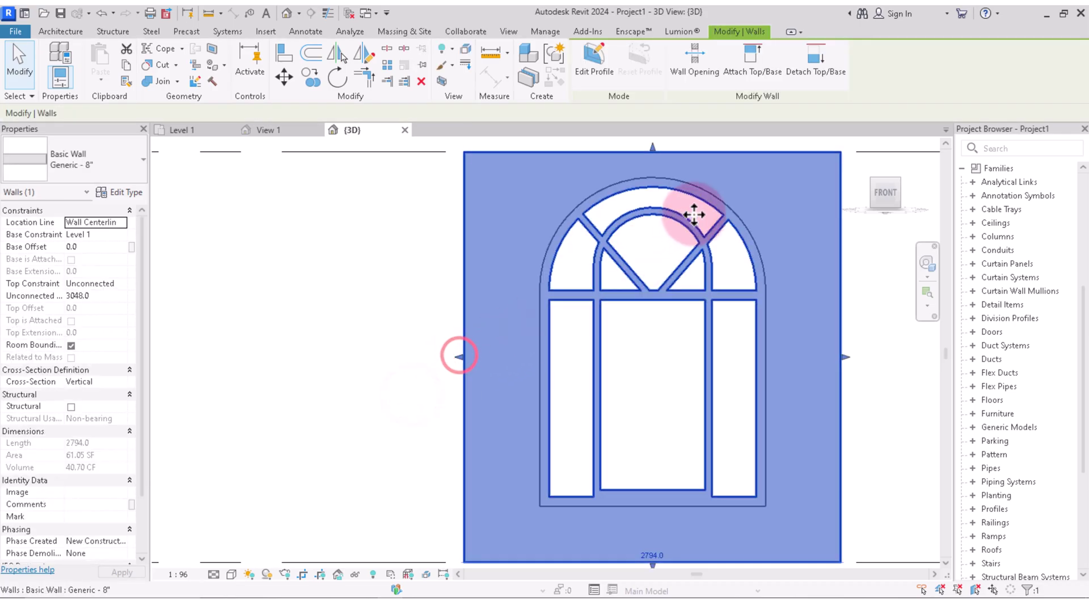
pyautogui.click(599, 61)
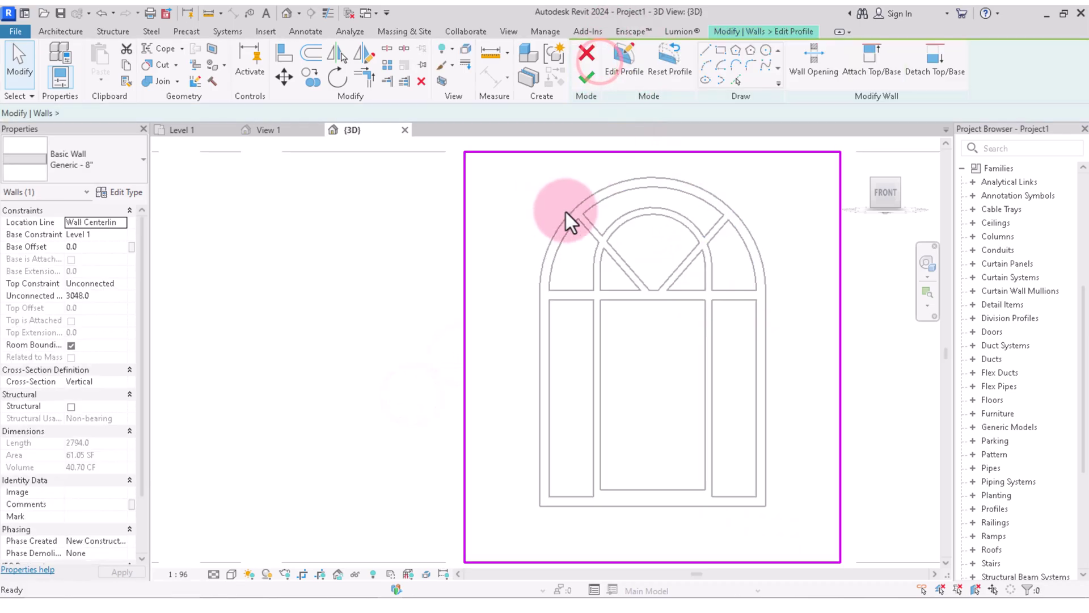
pyautogui.click(484, 214)
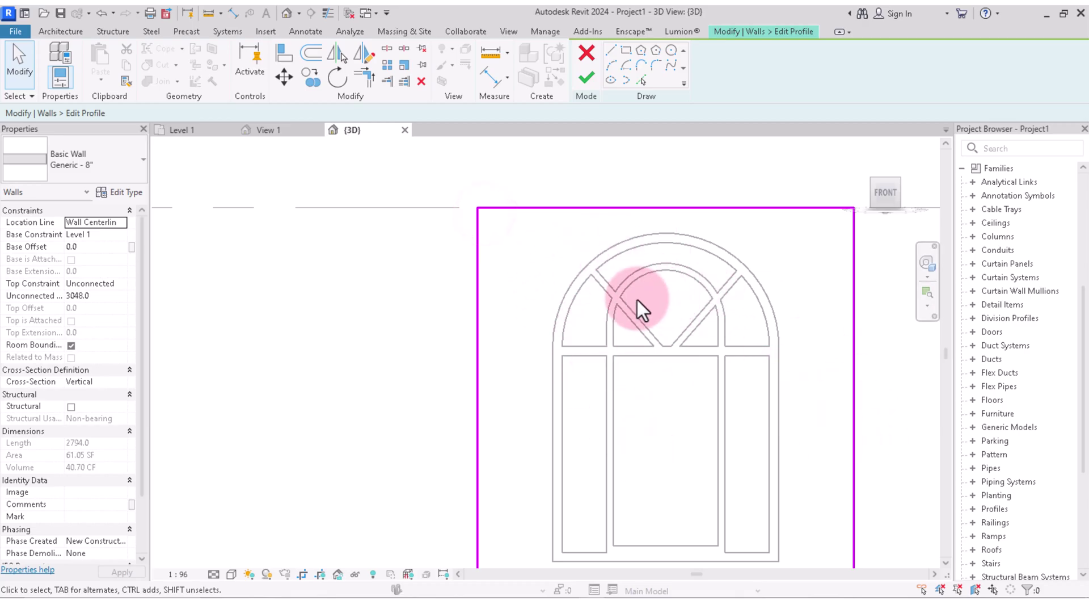
pyautogui.scroll(-2, 637, 299)
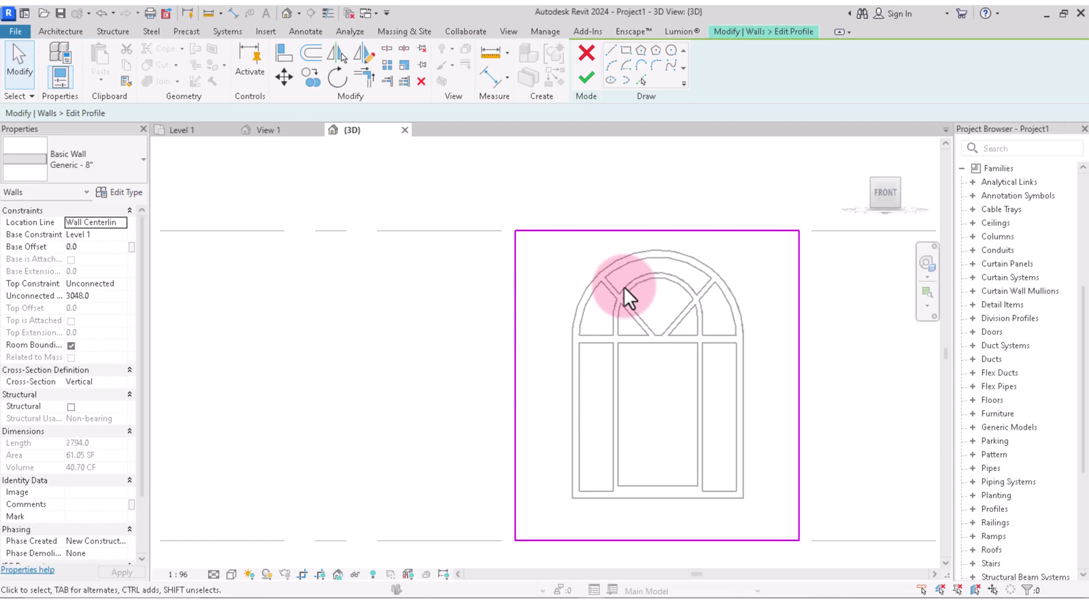
pyautogui.click(484, 211)
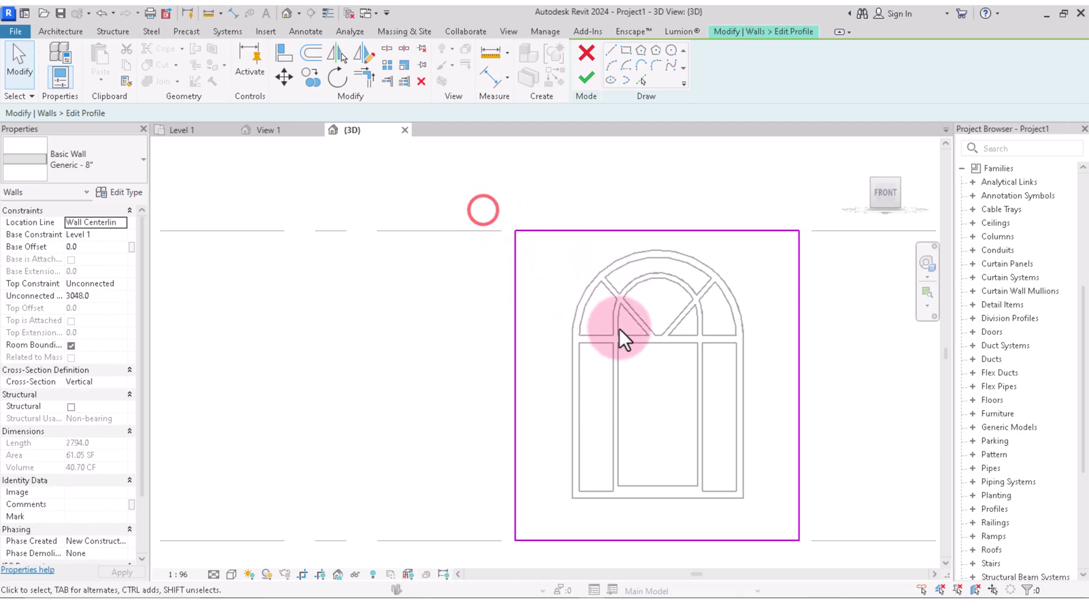
pyautogui.click(317, 206)
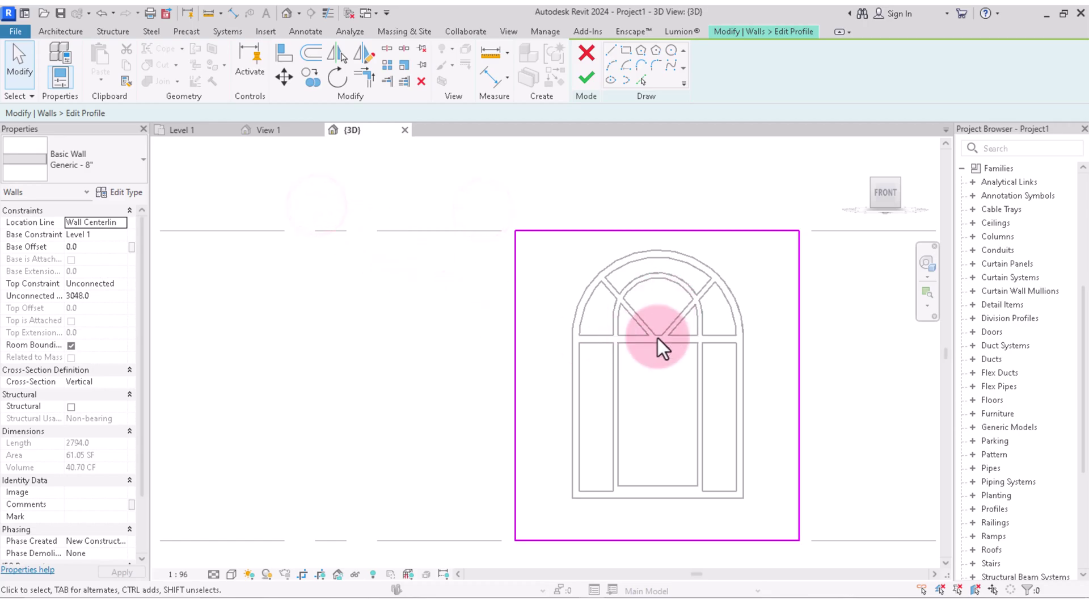
pyautogui.click(587, 57)
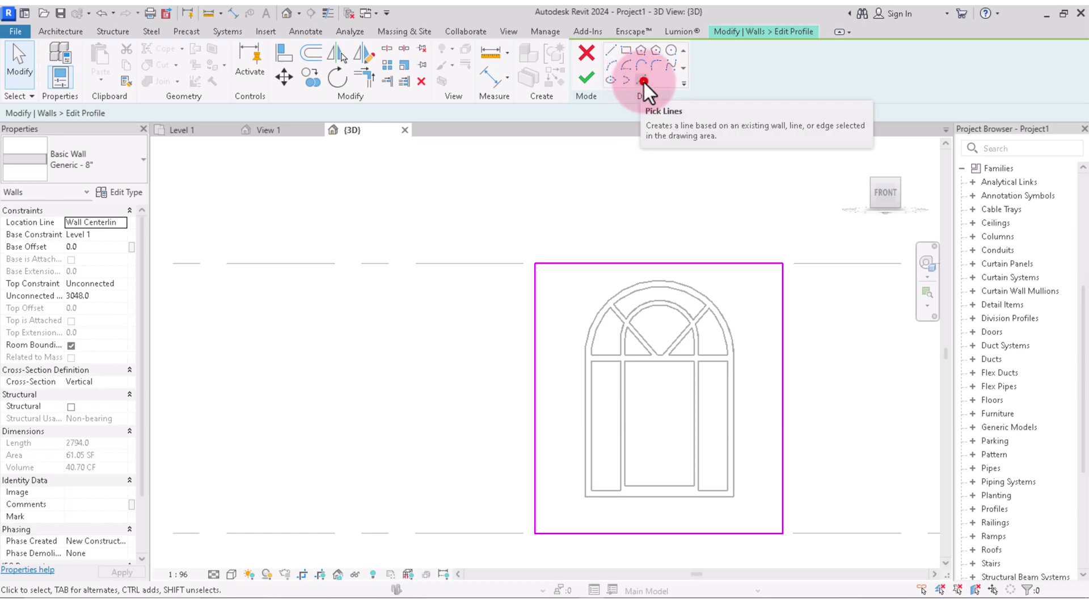
# Trace the window's arched top into the wall profile using Pick Lines
pyautogui.click(641, 81)
pyautogui.scroll(1, 639, 281)
pyautogui.click(643, 284)
pyautogui.scroll(2, 643, 283)
pyautogui.click(780, 354)
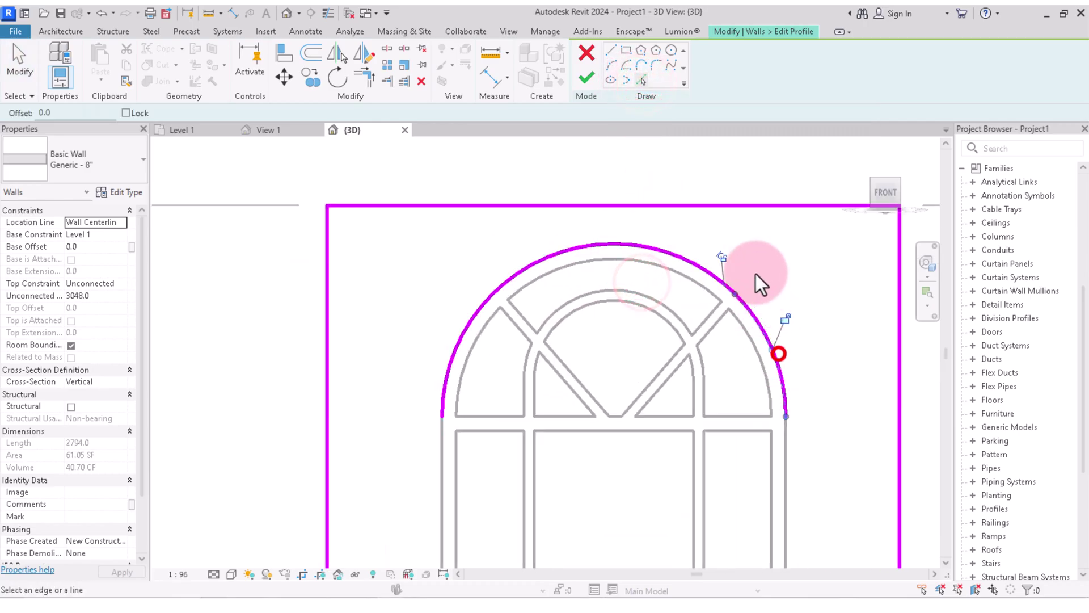
pyautogui.scroll(-2, 756, 274)
pyautogui.scroll(2, 640, 401)
# Pick the window's left, bottom and right edges, finish the profile, and delete the window
pyautogui.click(585, 338)
pyautogui.scroll(-3, 636, 406)
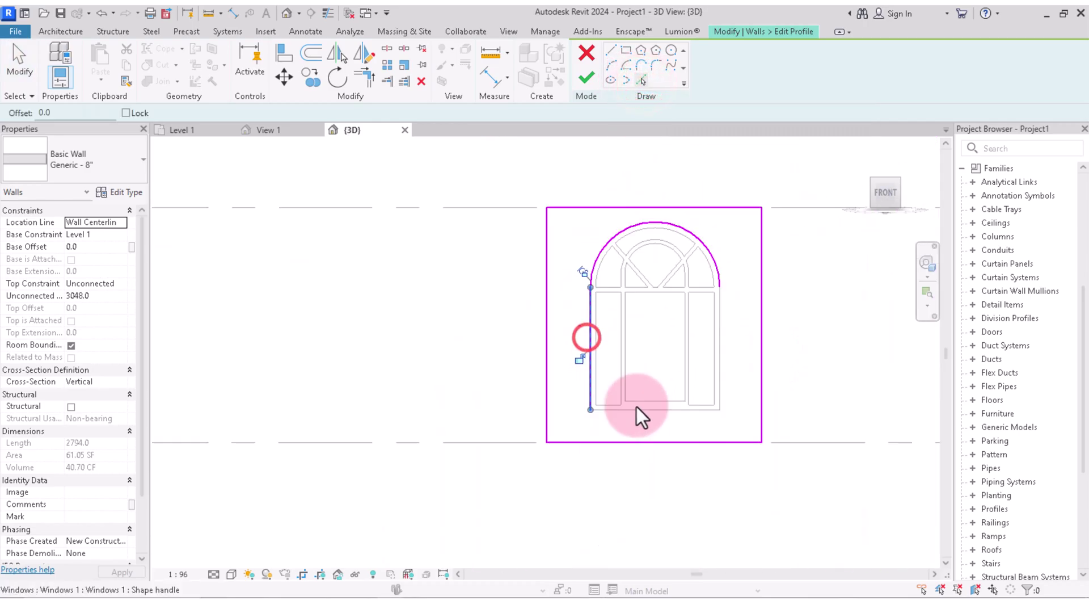
pyautogui.scroll(2, 638, 377)
pyautogui.click(638, 377)
pyautogui.scroll(-1, 762, 348)
pyautogui.click(772, 324)
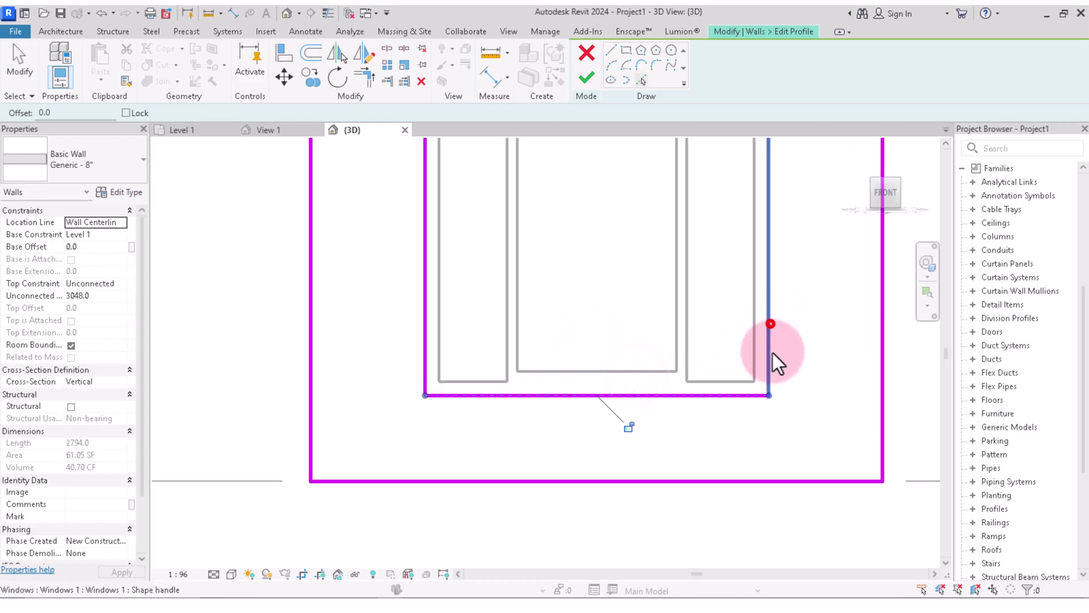
pyautogui.scroll(-2, 766, 317)
pyautogui.scroll(2, 768, 317)
pyautogui.scroll(-1, 781, 306)
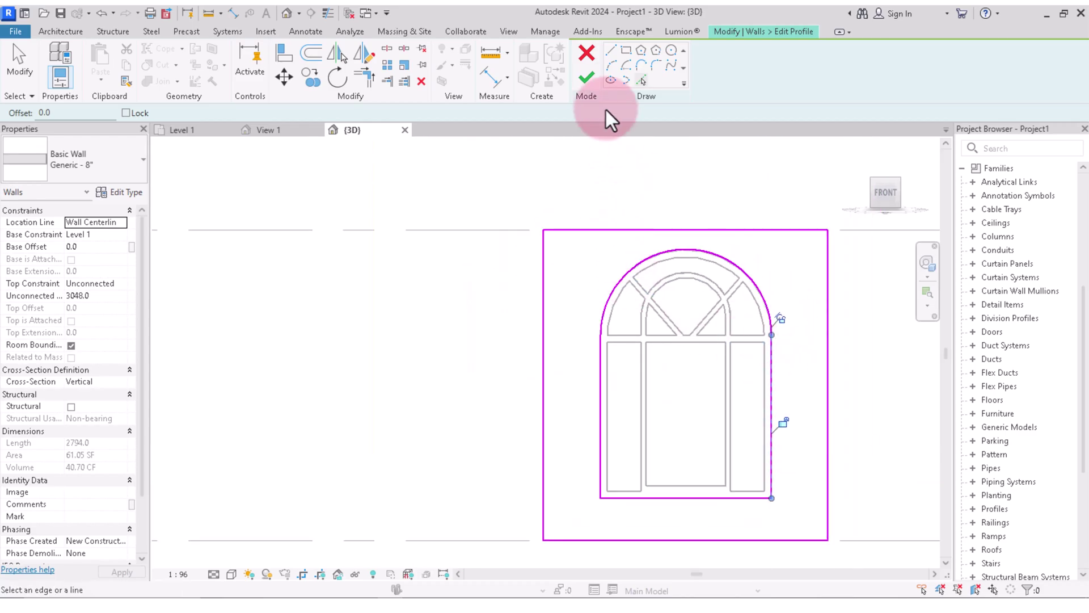
pyautogui.click(588, 81)
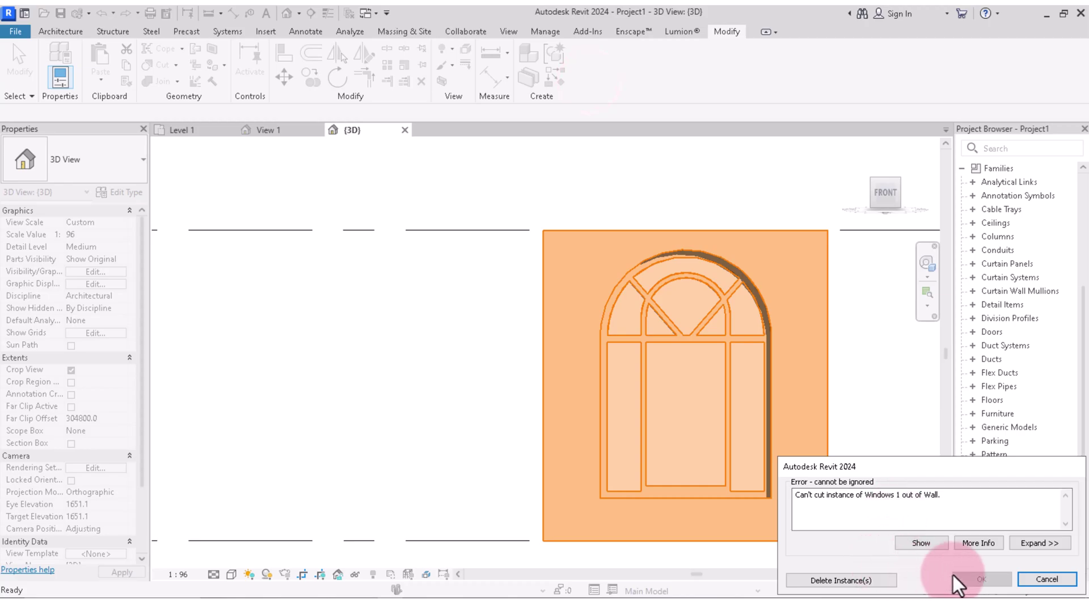
pyautogui.click(870, 580)
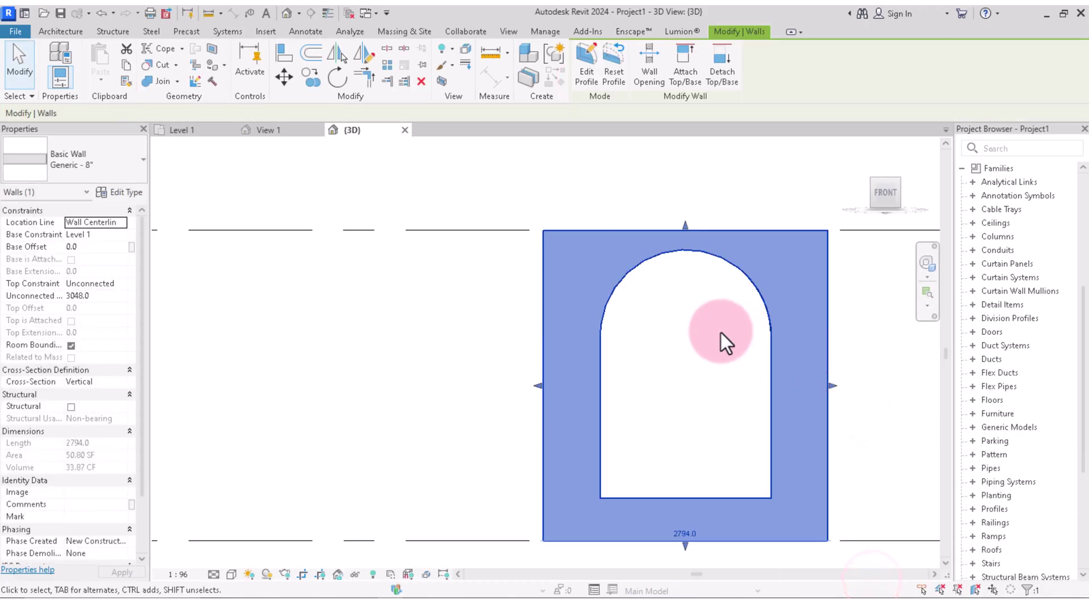
# Undo the deletion to reopen the profile sketch and move the opening's bottom line lower
pyautogui.hotkey('ctrl', 'z')
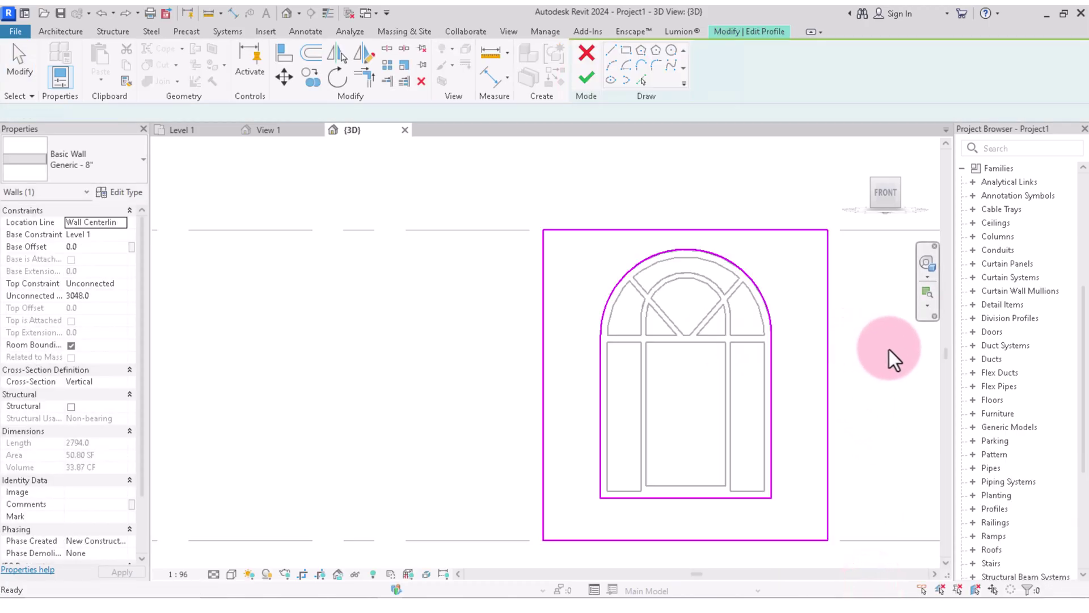
pyautogui.scroll(-1, 737, 351)
pyautogui.scroll(3, 607, 420)
pyautogui.scroll(1, 618, 454)
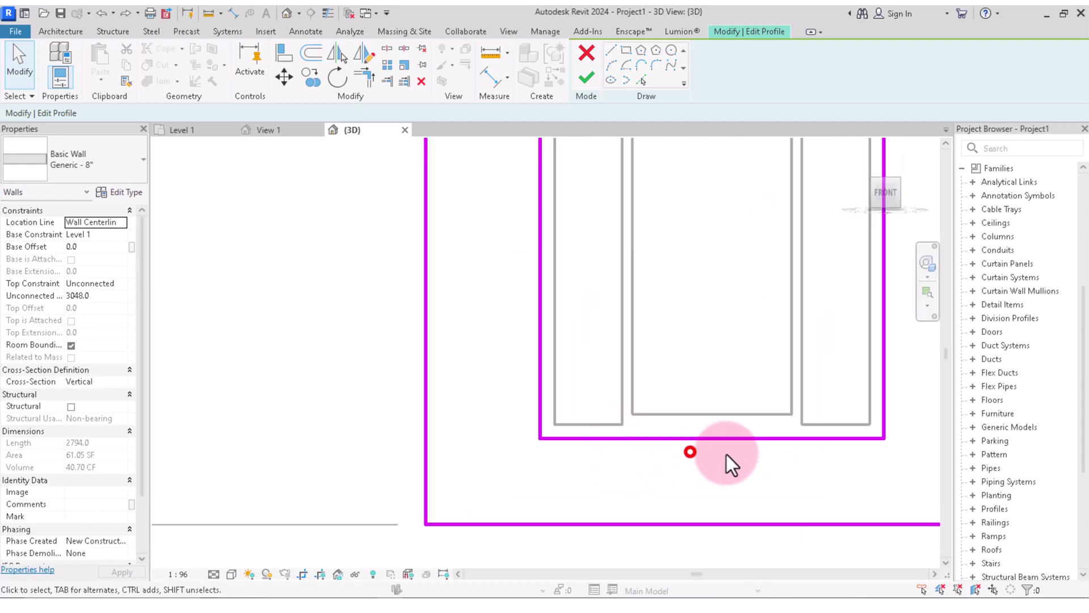
pyautogui.scroll(3, 721, 445)
pyautogui.click(701, 435)
pyautogui.moveTo(700, 435)
pyautogui.mouseDown()
pyautogui.moveTo(702, 471)
pyautogui.moveTo(696, 458)
pyautogui.mouseUp()
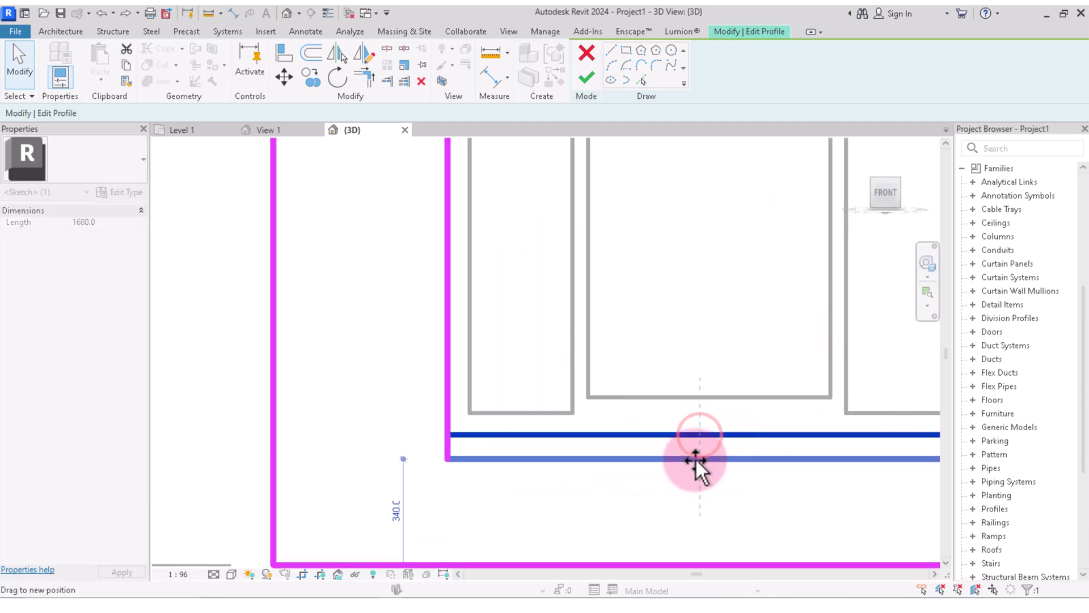
pyautogui.scroll(-2, 638, 455)
pyautogui.scroll(-2, 548, 418)
pyautogui.scroll(2, 559, 416)
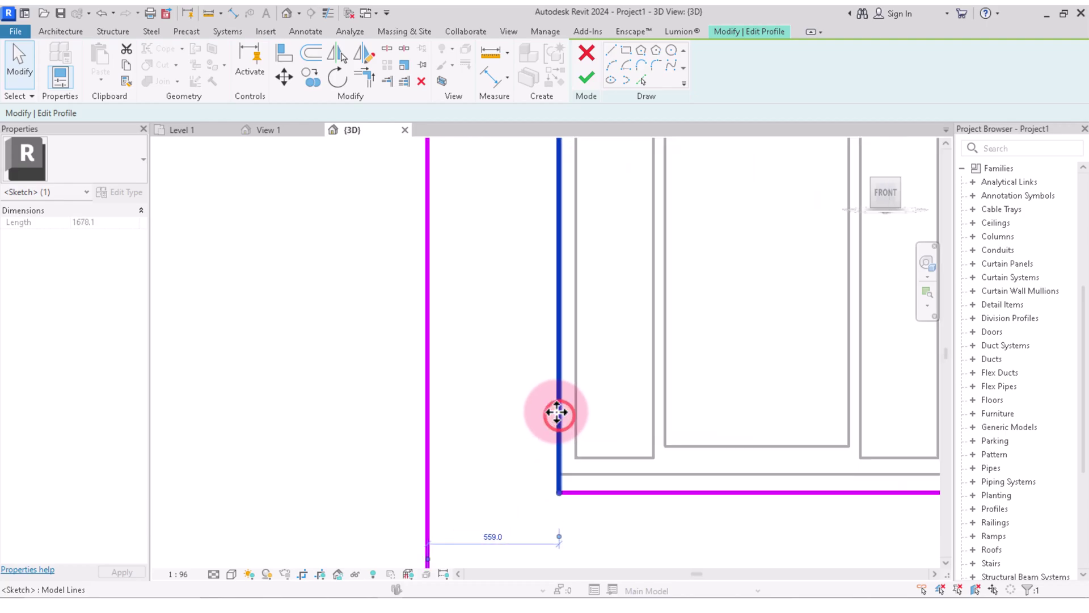
# Nudge the opening's left sketch line slightly and check the right sketch line
pyautogui.moveTo(556, 413); pyautogui.dragTo(548, 411)
pyautogui.scroll(-2, 603, 486)
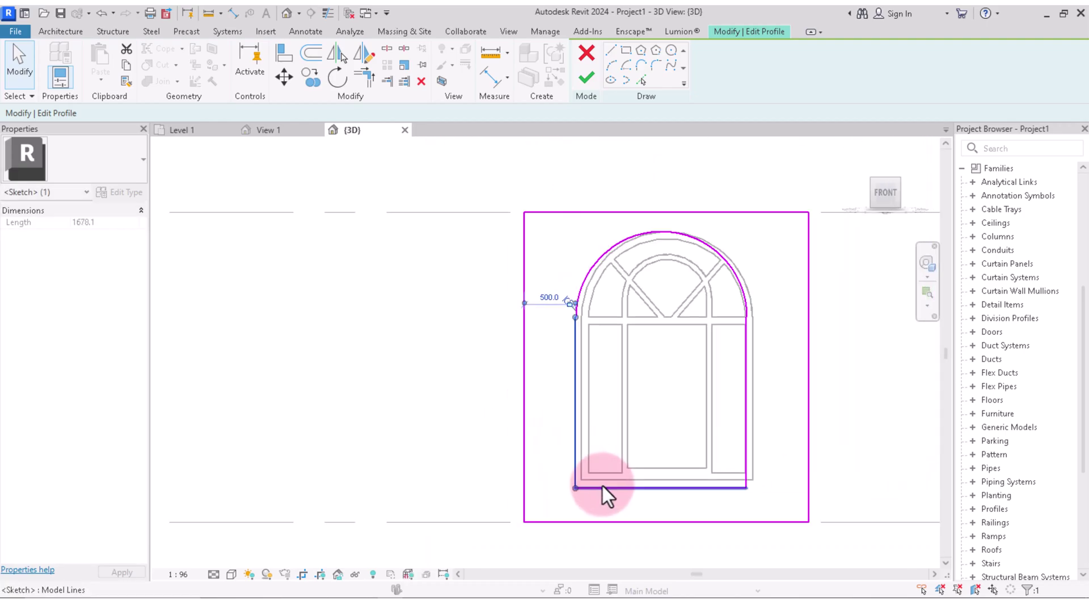
pyautogui.scroll(1, 747, 397)
pyautogui.click(749, 388)
pyautogui.scroll(-1, 787, 373)
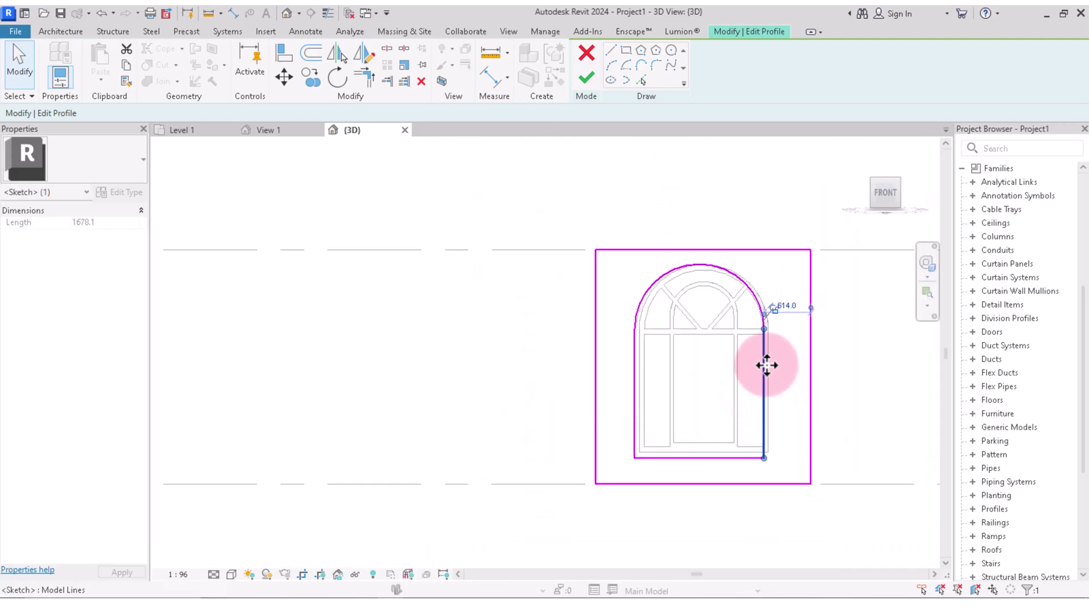
pyautogui.click(793, 354)
pyautogui.scroll(2, 793, 354)
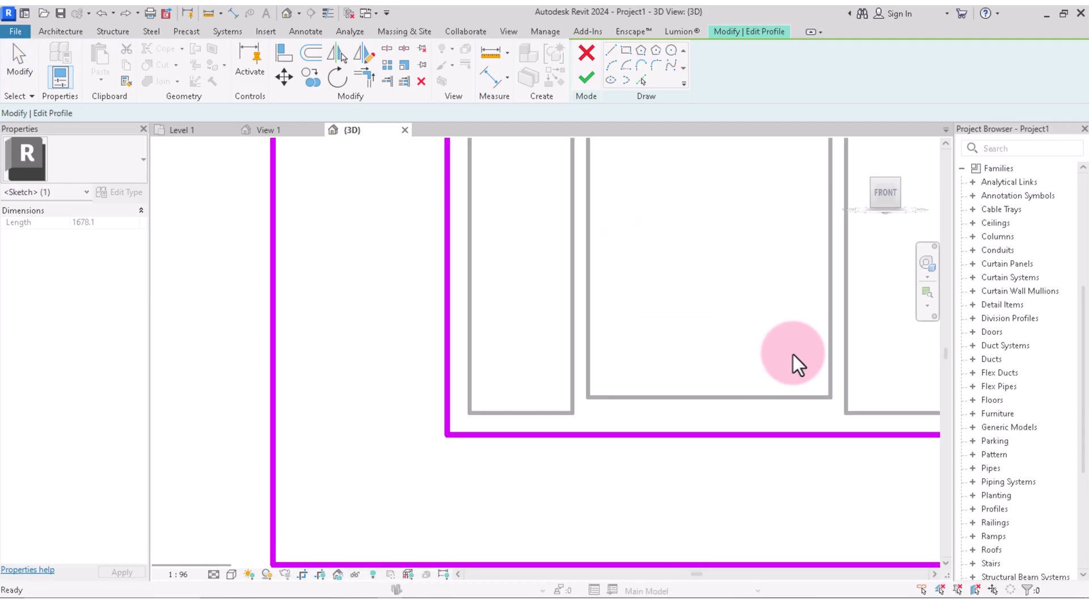
pyautogui.scroll(-2, 617, 399)
pyautogui.scroll(-2, 577, 465)
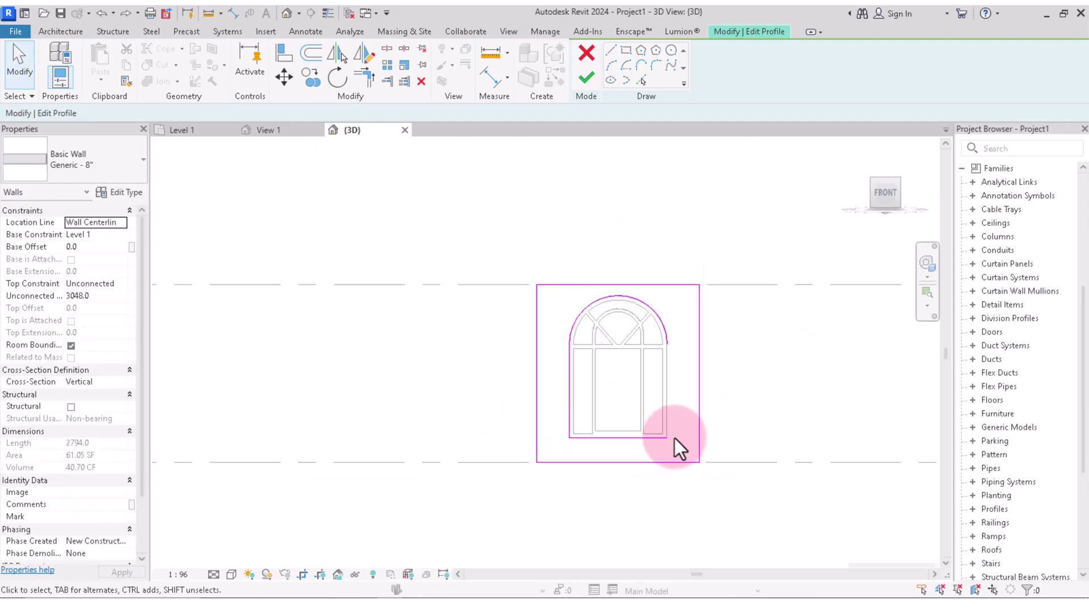
pyautogui.scroll(3, 675, 440)
pyautogui.scroll(-2, 664, 383)
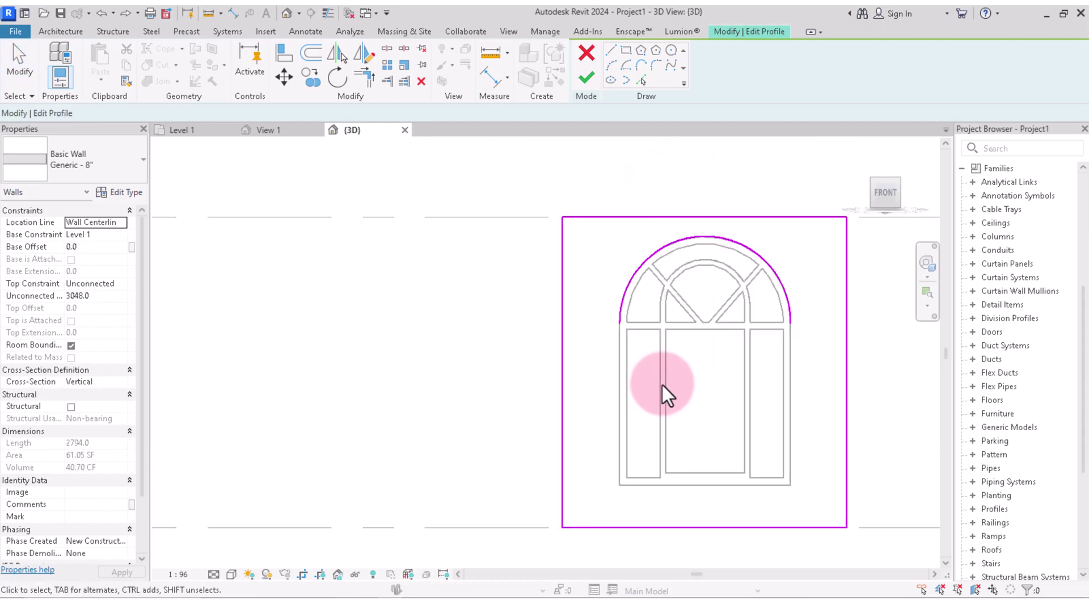
pyautogui.scroll(-1, 665, 382)
pyautogui.scroll(3, 687, 322)
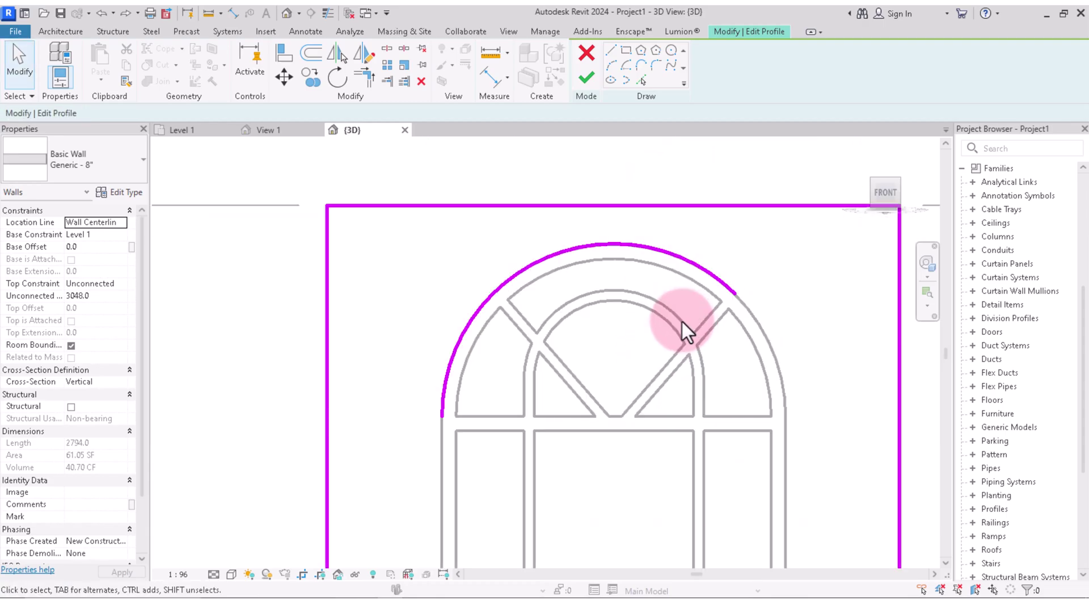
pyautogui.scroll(-2, 681, 321)
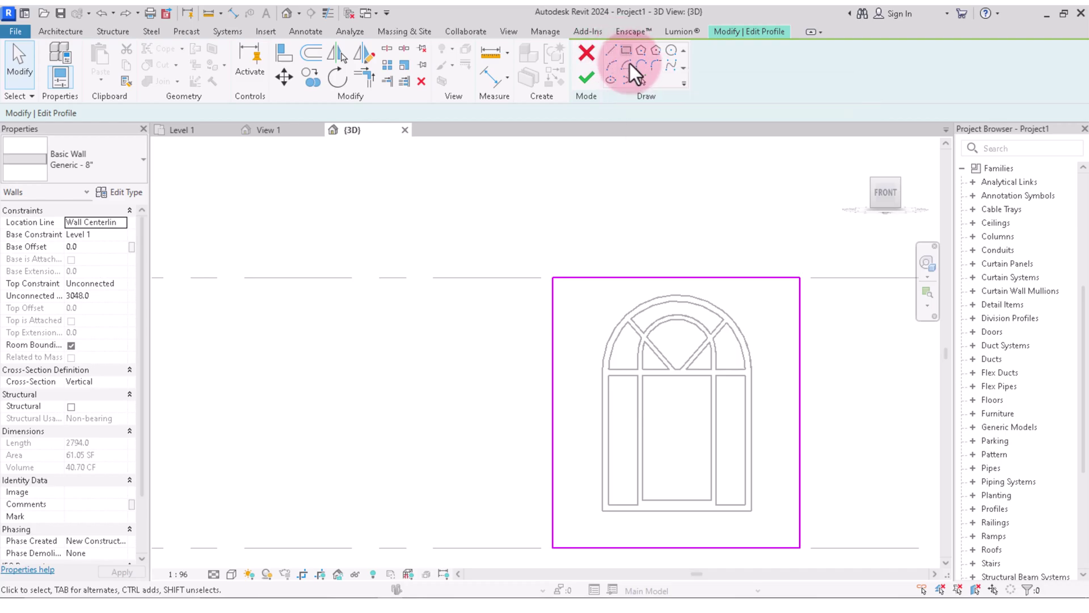
# Pick the window's outer arch, left edge and bottom edge as profile sketch lines
pyautogui.click(640, 82)
pyautogui.scroll(1, 637, 338)
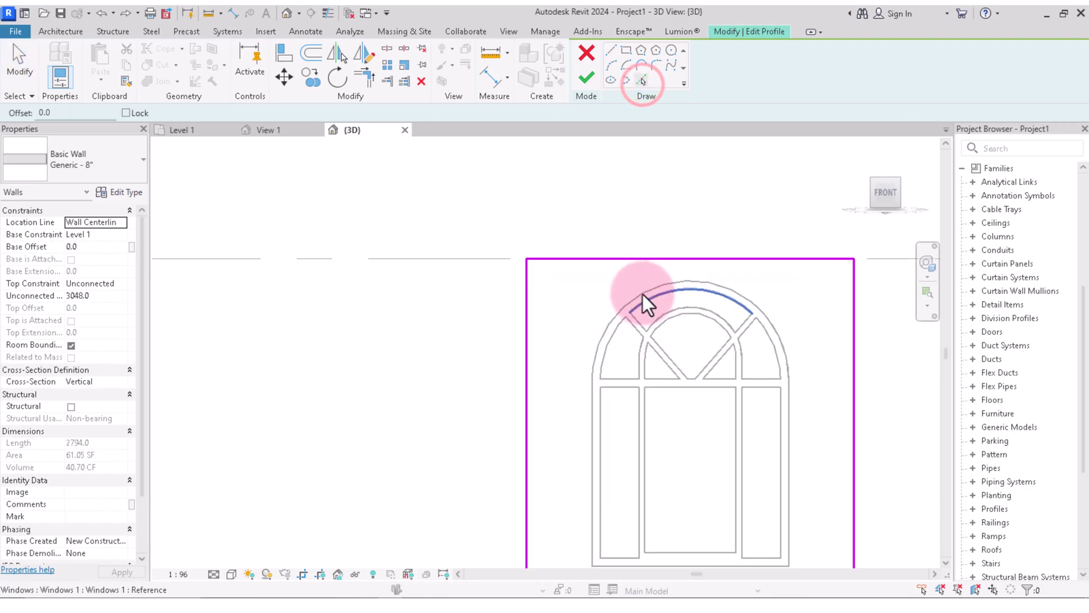
pyautogui.scroll(3, 775, 309)
pyautogui.click(774, 334)
pyautogui.scroll(-1, 713, 292)
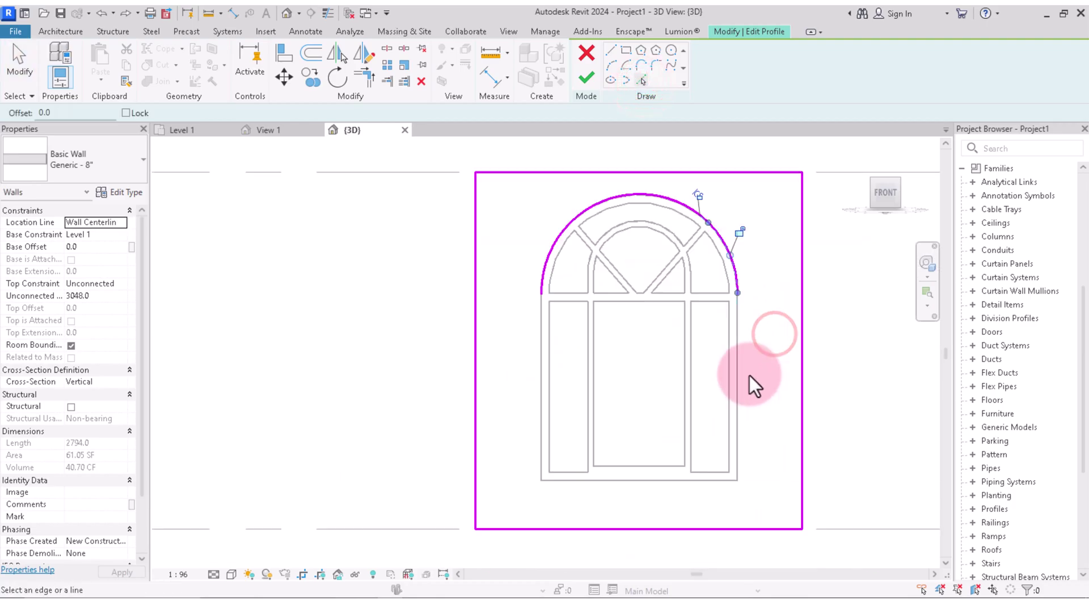
pyautogui.click(539, 327)
pyautogui.scroll(-2, 654, 460)
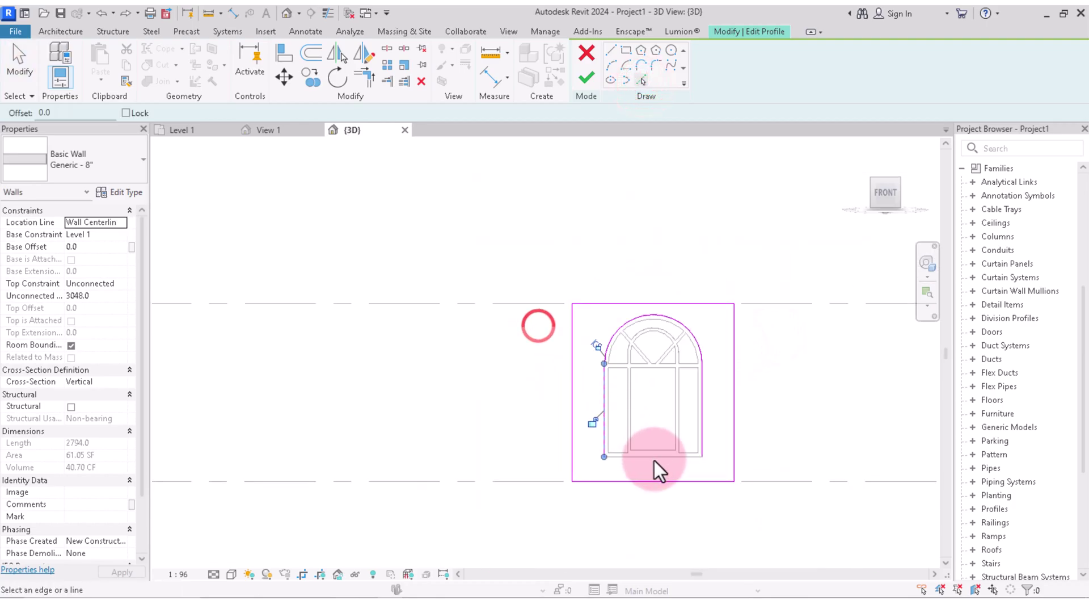
pyautogui.scroll(2, 652, 451)
pyautogui.click(653, 450)
pyautogui.scroll(-1, 732, 419)
pyautogui.scroll(-1, 731, 413)
pyautogui.rightClick(780, 233)
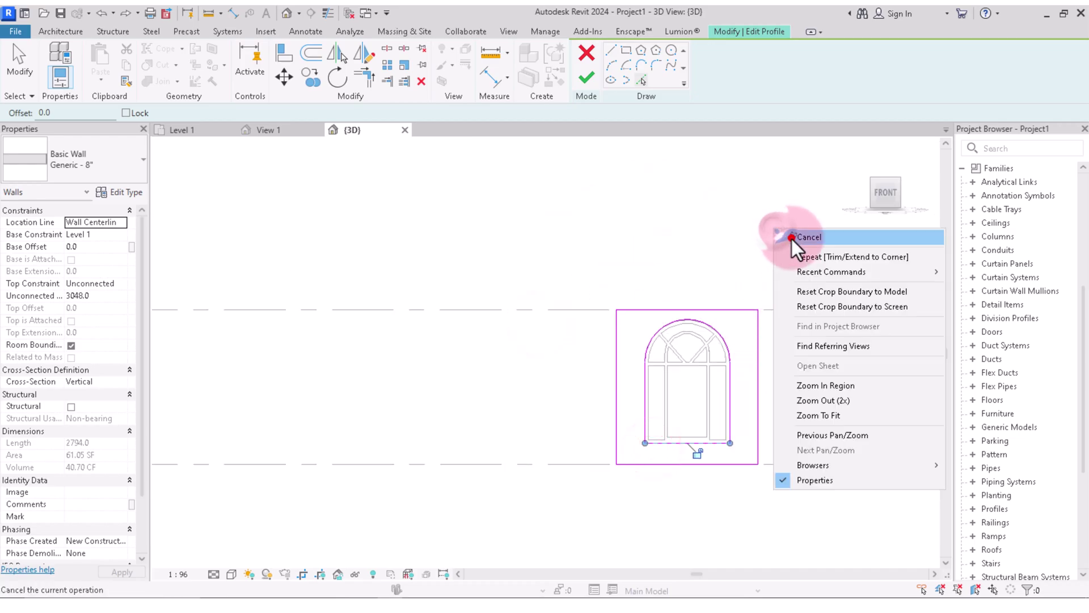
pyautogui.click(780, 237)
# Check the arch and side sketch lines, then delete the extra top arc
pyautogui.click(662, 328)
pyautogui.scroll(1, 698, 374)
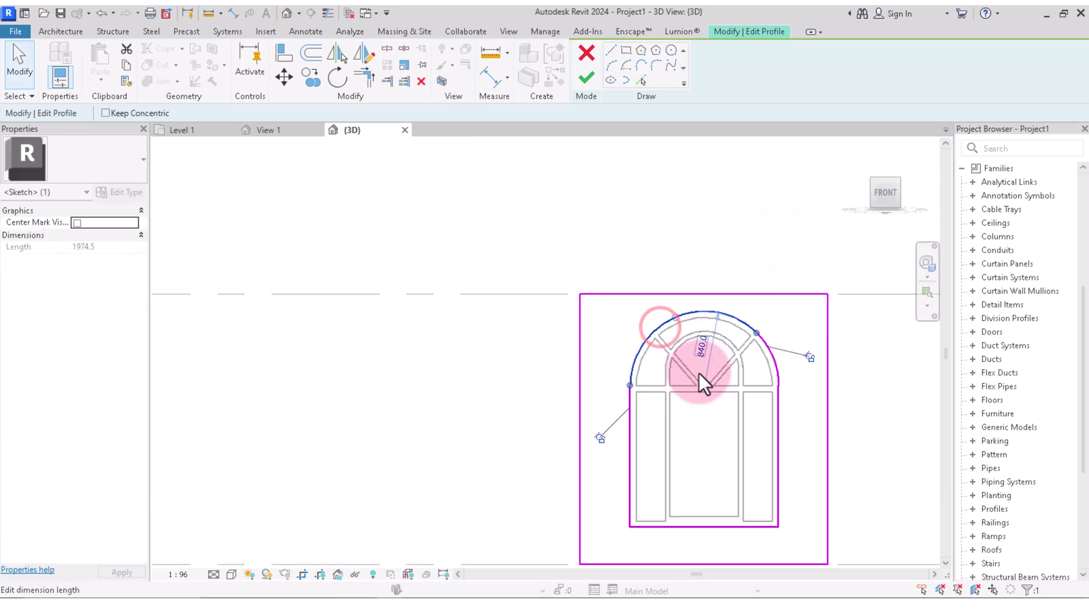
pyautogui.scroll(1, 624, 437)
pyautogui.click(625, 449)
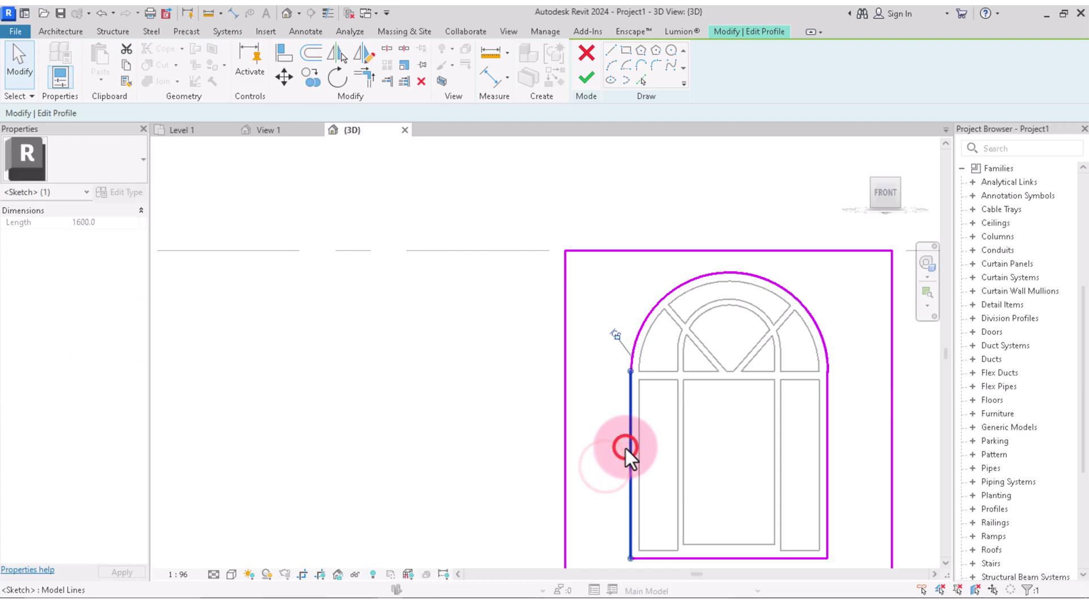
pyautogui.scroll(1, 626, 449)
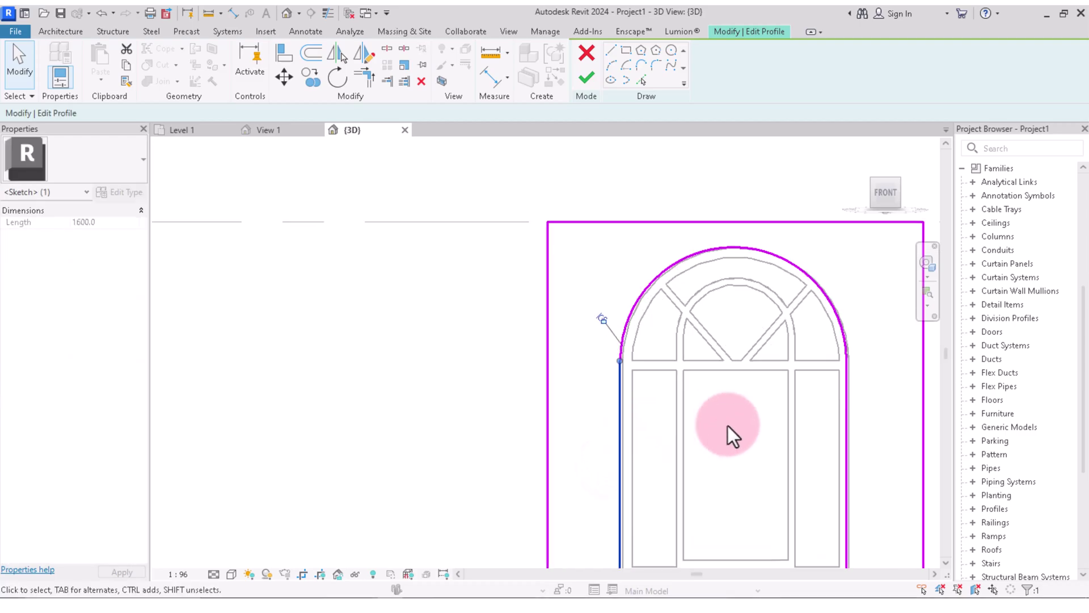
pyautogui.scroll(1, 727, 427)
pyautogui.click(895, 401)
pyautogui.scroll(1, 895, 401)
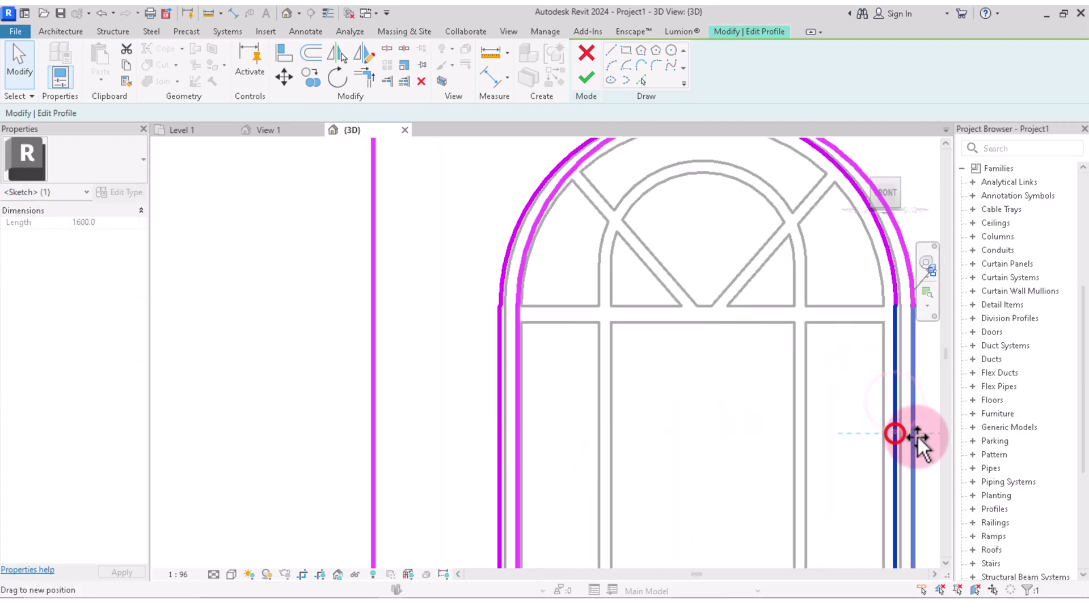
pyautogui.scroll(-2, 616, 426)
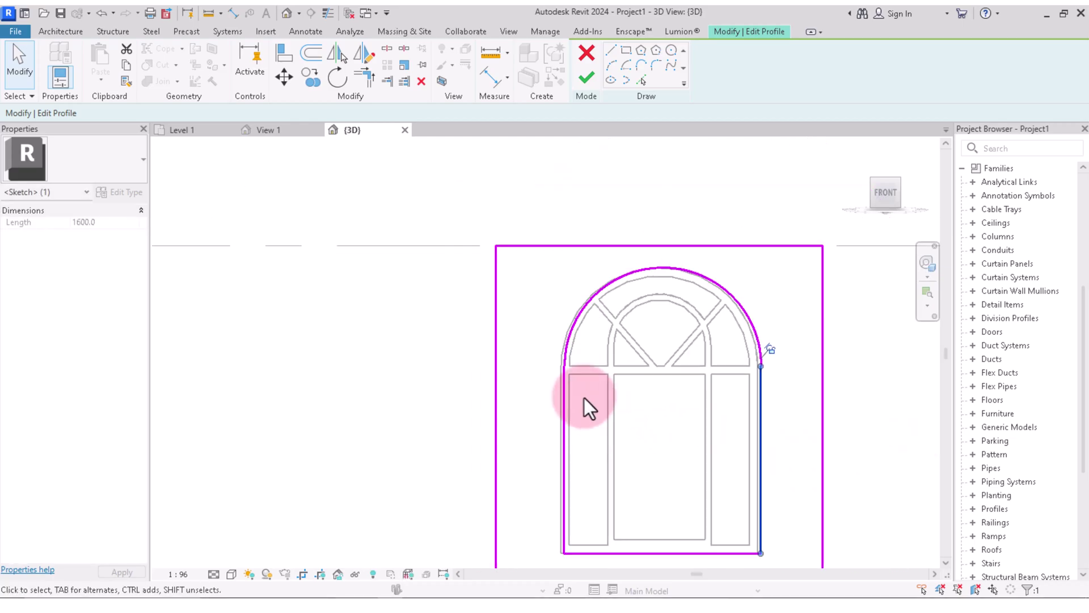
pyautogui.click(666, 268)
pyautogui.press('Delete')
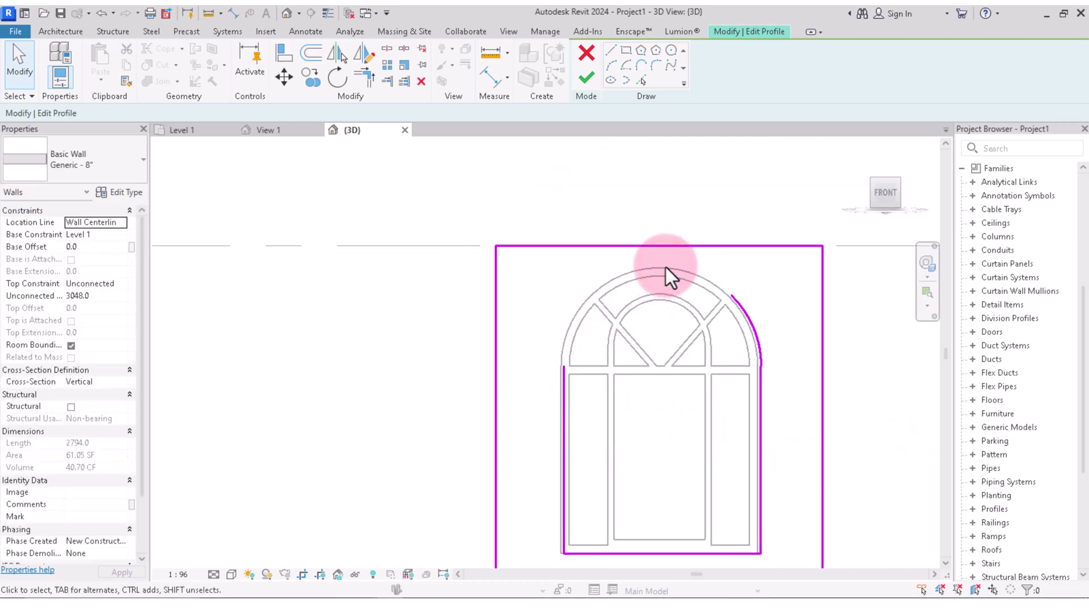
# Drag the left vertical sketch line onto the window's left jamb
pyautogui.scroll(1, 604, 568)
pyautogui.click(552, 500)
pyautogui.scroll(2, 553, 501)
pyautogui.moveTo(552, 500); pyautogui.dragTo(534, 497)
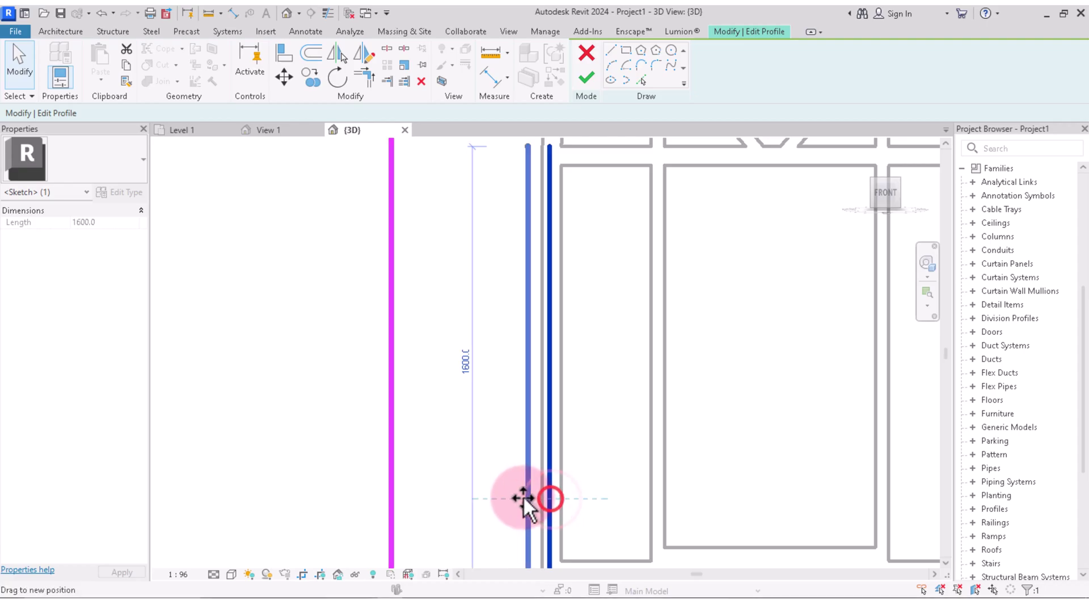
pyautogui.scroll(-2, 579, 495)
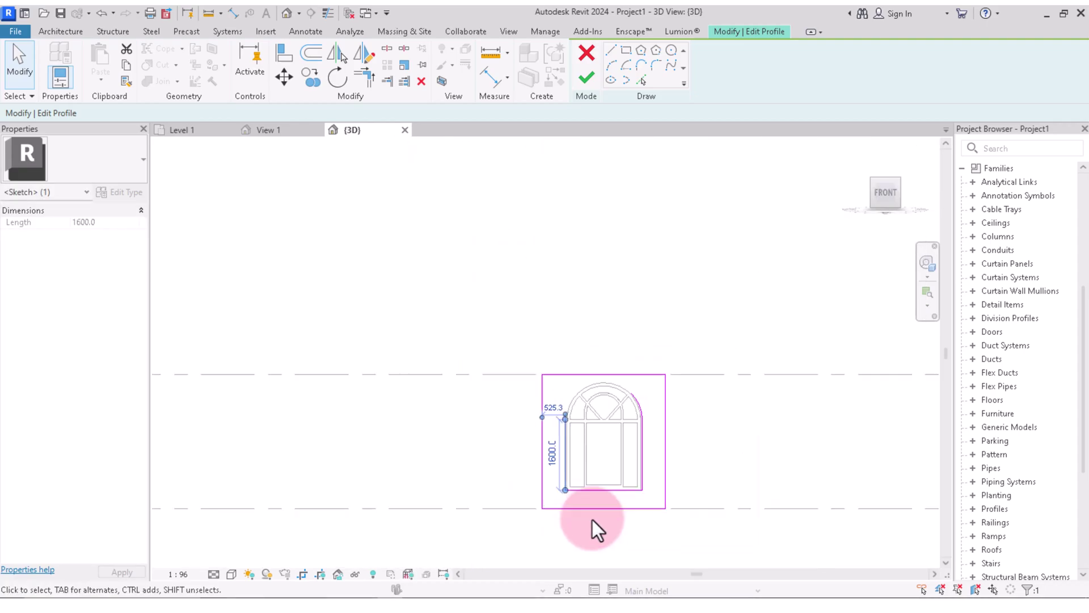
pyautogui.scroll(1, 596, 508)
pyautogui.click(603, 492)
pyautogui.scroll(1, 624, 477)
pyautogui.scroll(-2, 660, 462)
pyautogui.scroll(2, 617, 306)
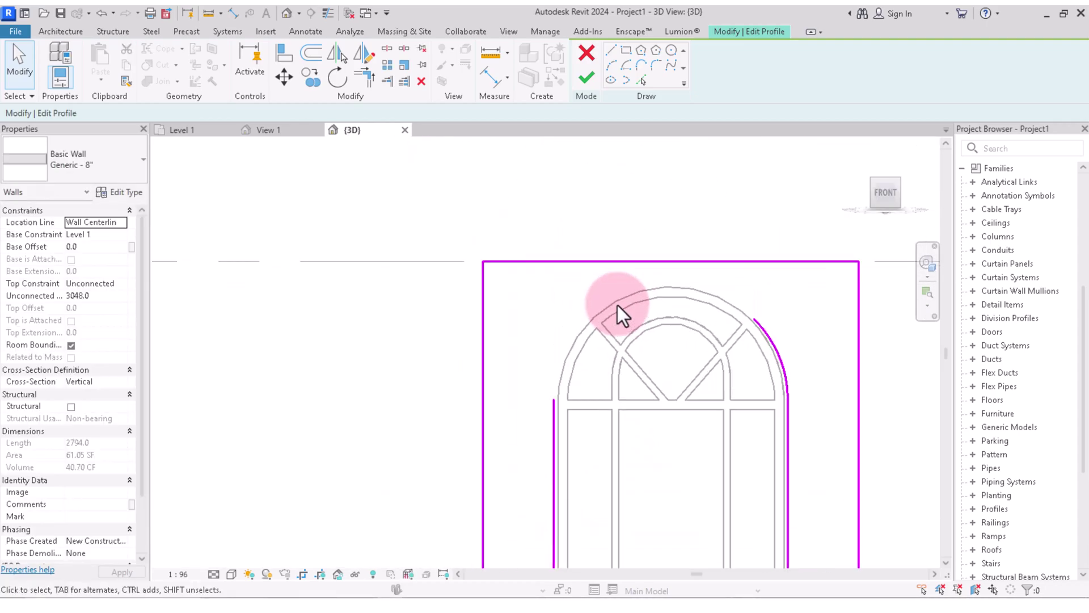
pyautogui.scroll(1, 552, 448)
pyautogui.scroll(2, 547, 439)
pyautogui.click(547, 440)
pyautogui.moveTo(549, 440)
pyautogui.mouseDown()
pyautogui.moveTo(590, 443)
pyautogui.moveTo(562, 446)
pyautogui.mouseUp()
pyautogui.scroll(-1, 562, 446)
pyautogui.scroll(-2, 561, 446)
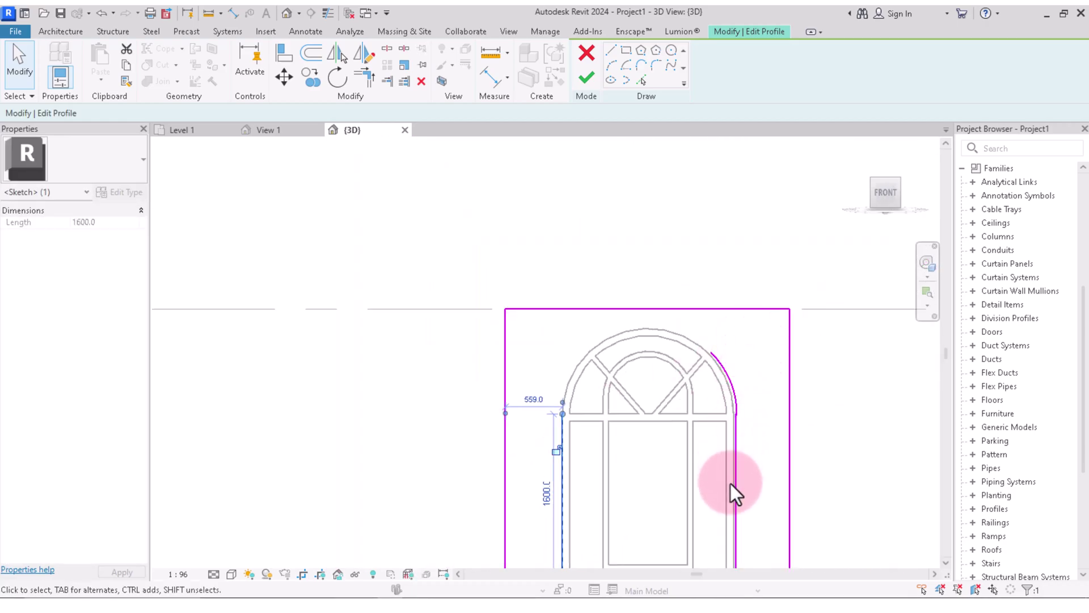
# Drag the right vertical sketch line left onto the window's right jamb
pyautogui.click(743, 459)
pyautogui.scroll(2, 742, 458)
pyautogui.scroll(2, 741, 458)
pyautogui.moveTo(747, 459)
pyautogui.mouseDown()
pyautogui.moveTo(721, 459)
pyautogui.moveTo(730, 458)
pyautogui.mouseUp()
pyautogui.scroll(-2, 729, 459)
pyautogui.scroll(-2, 758, 457)
pyautogui.click(734, 282)
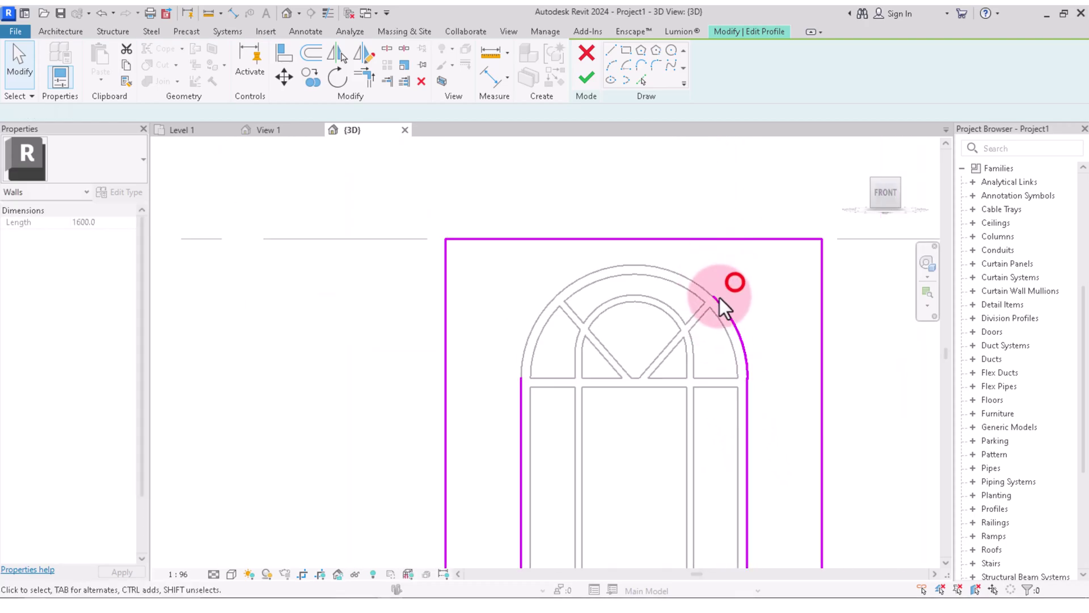
# Trim/Extend the arch and left line to meet at a corner
pyautogui.click(720, 299)
pyautogui.scroll(-2, 719, 299)
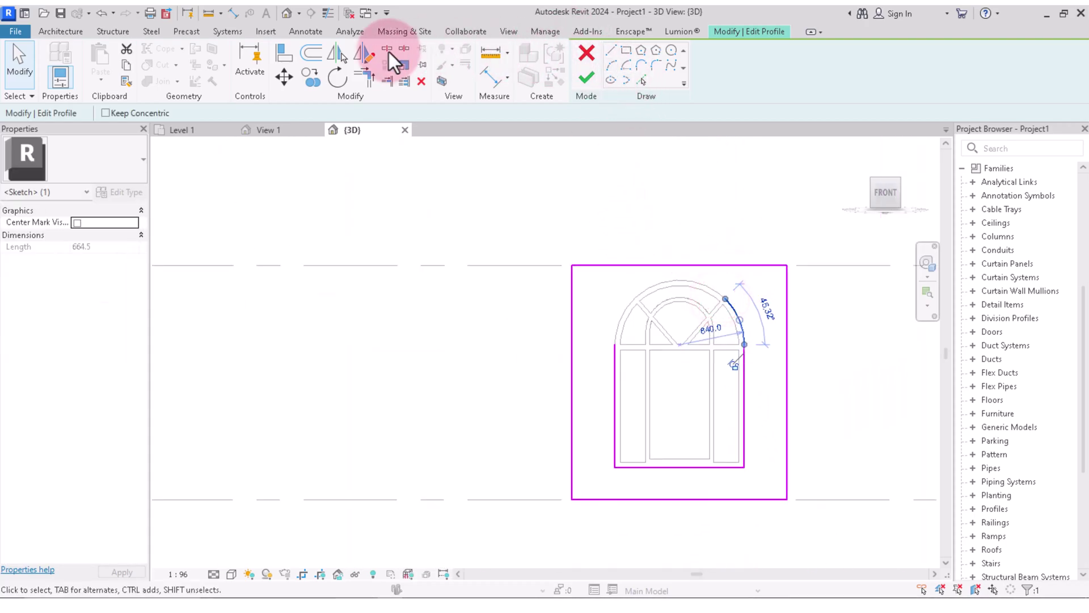
pyautogui.click(369, 77)
pyautogui.click(732, 310)
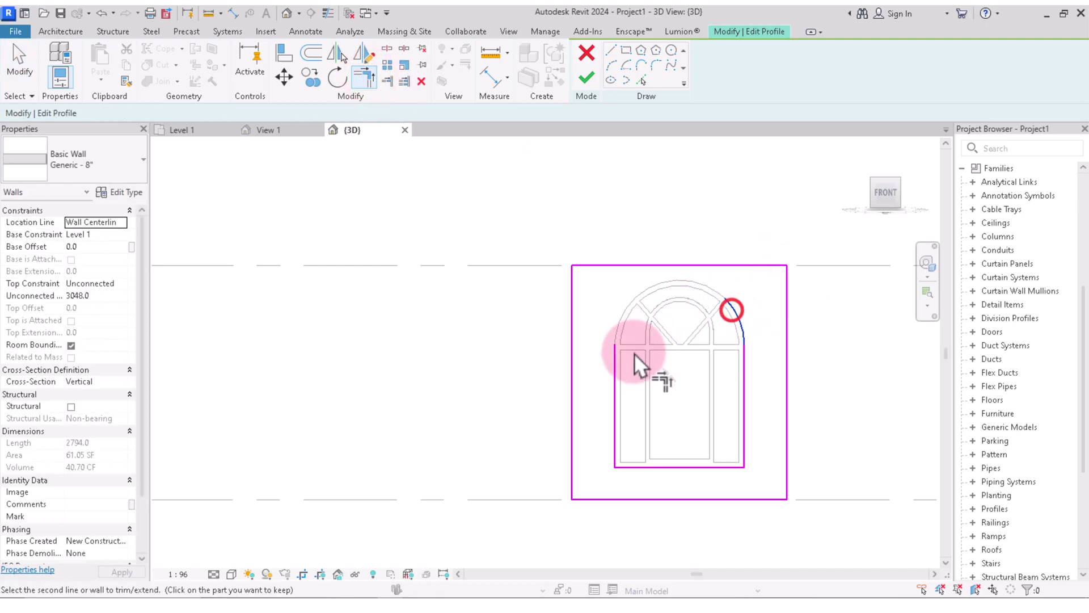
pyautogui.click(617, 363)
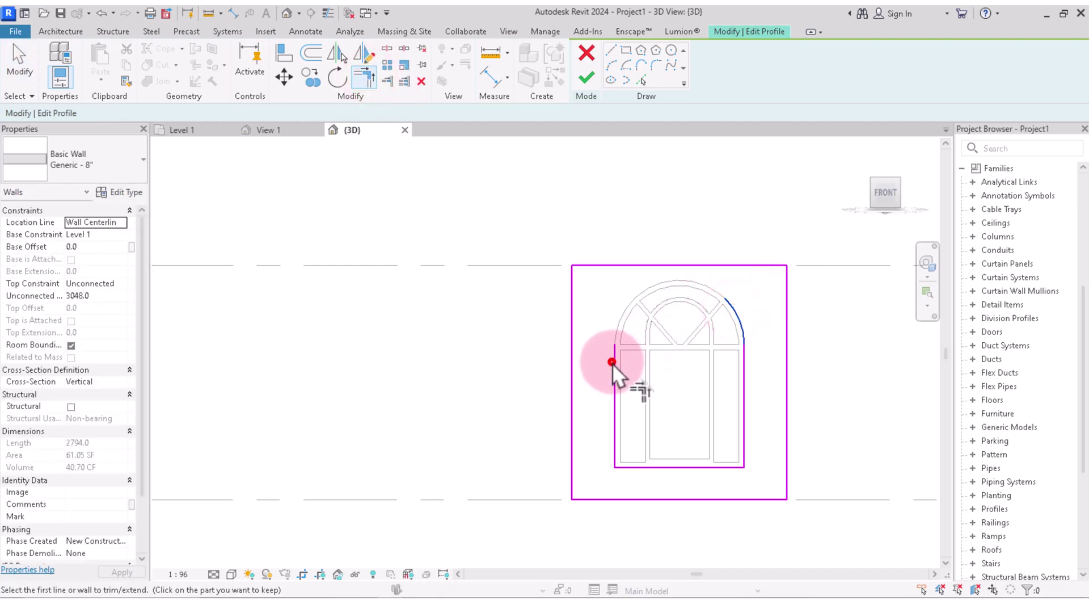
pyautogui.click(732, 300)
pyautogui.rightClick(733, 304)
pyautogui.click(755, 296)
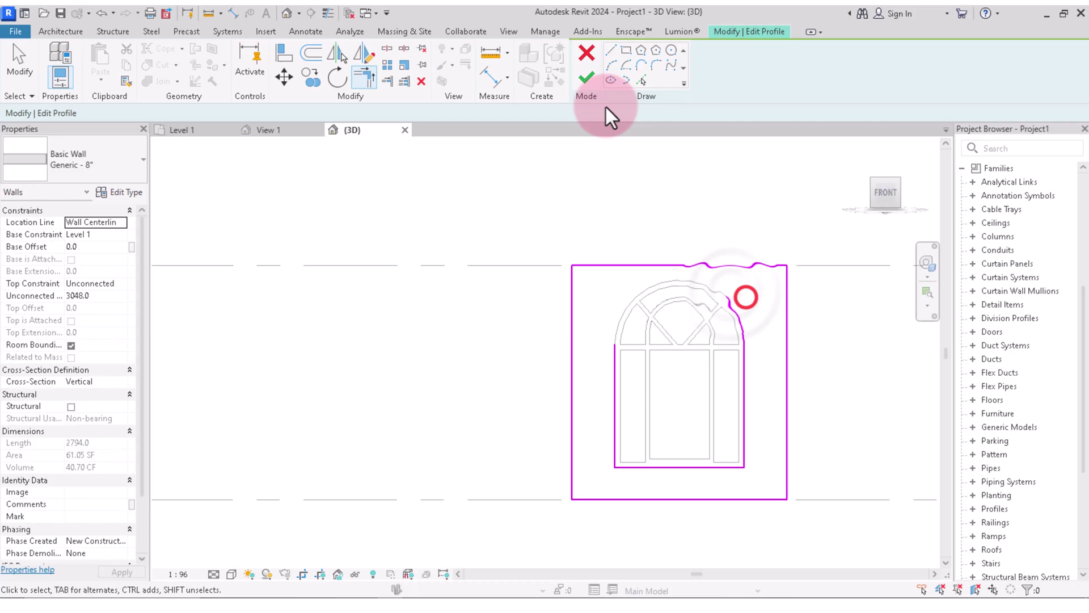
# Pick the top of the window arch as another sketch line
pyautogui.click(641, 80)
pyautogui.click(673, 282)
pyautogui.scroll(-3, 682, 338)
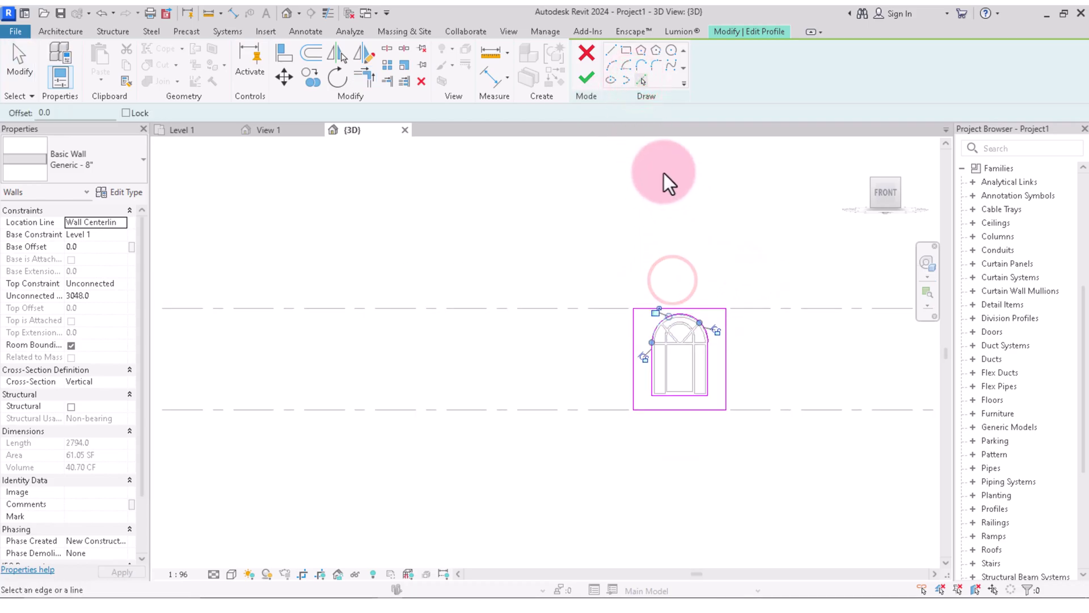
# Try finishing the profile, hit the window cut error, and discard the sketch edits
pyautogui.click(588, 79)
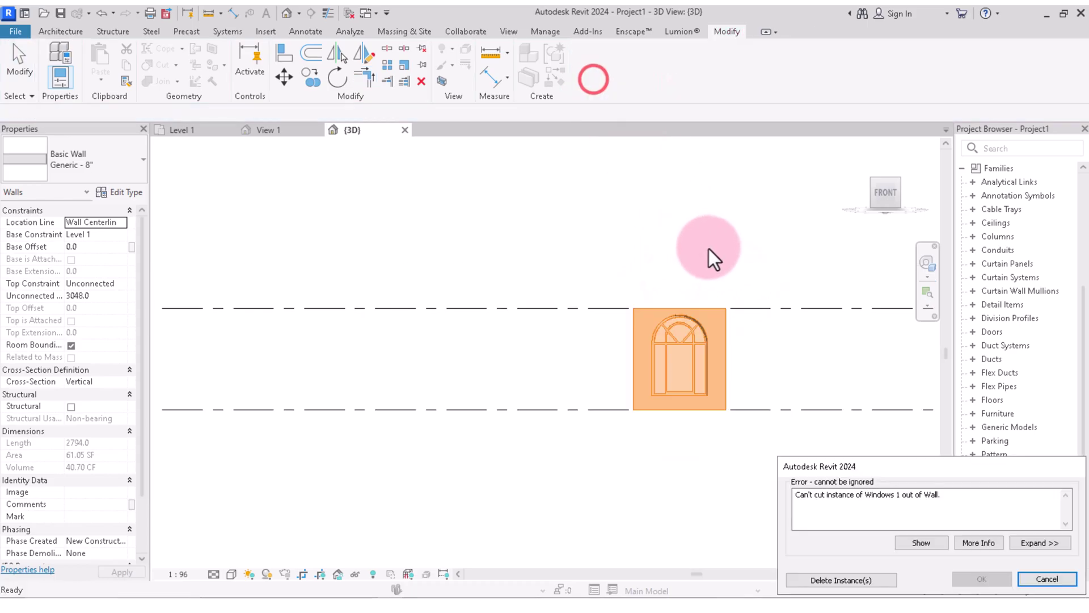
pyautogui.click(915, 544)
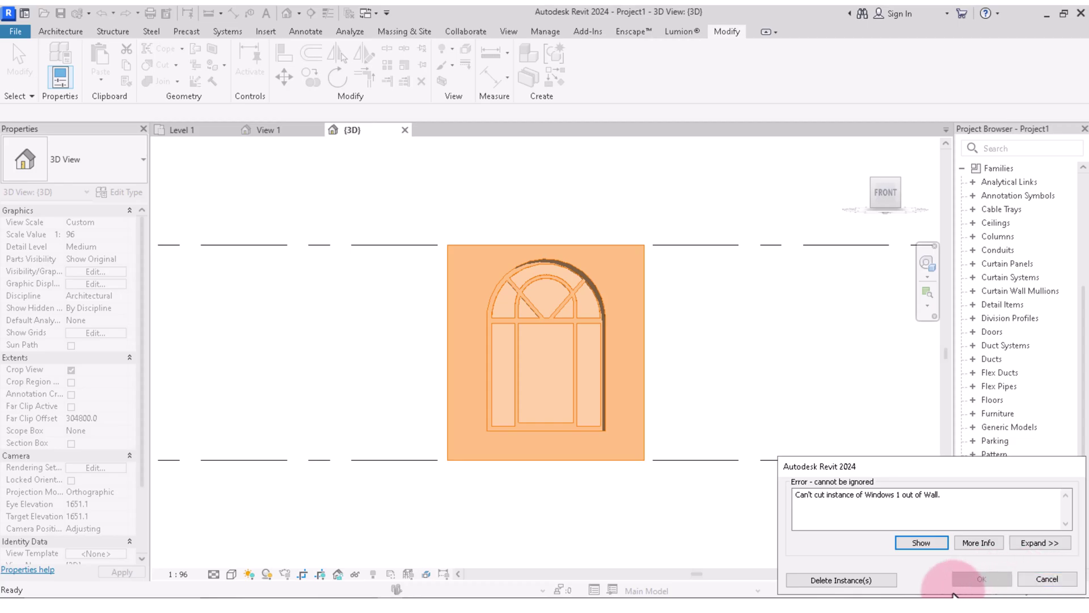
pyautogui.click(1047, 579)
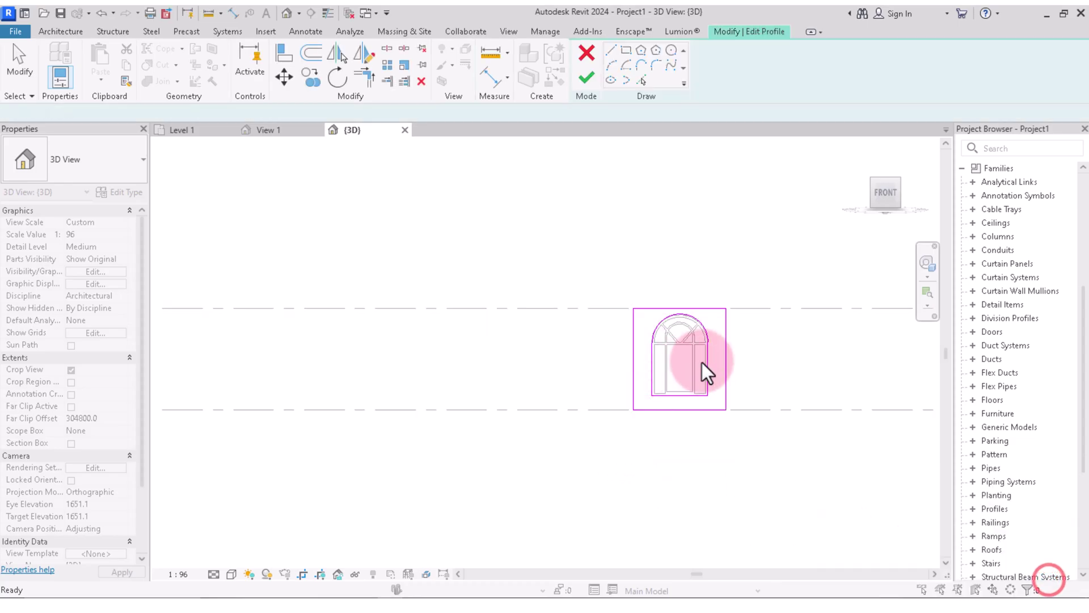
pyautogui.click(587, 53)
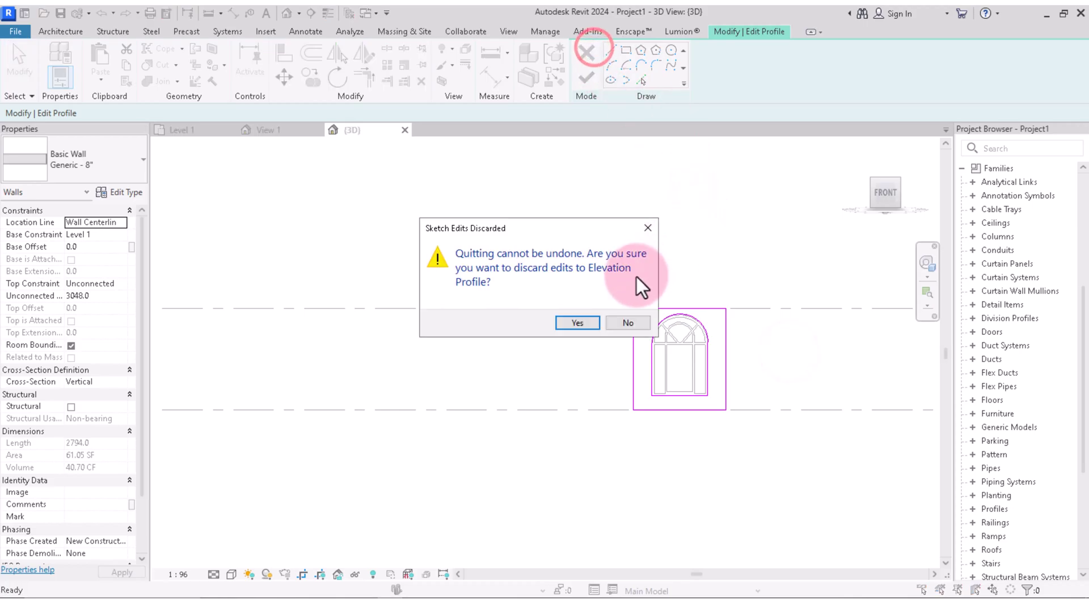
pyautogui.click(582, 320)
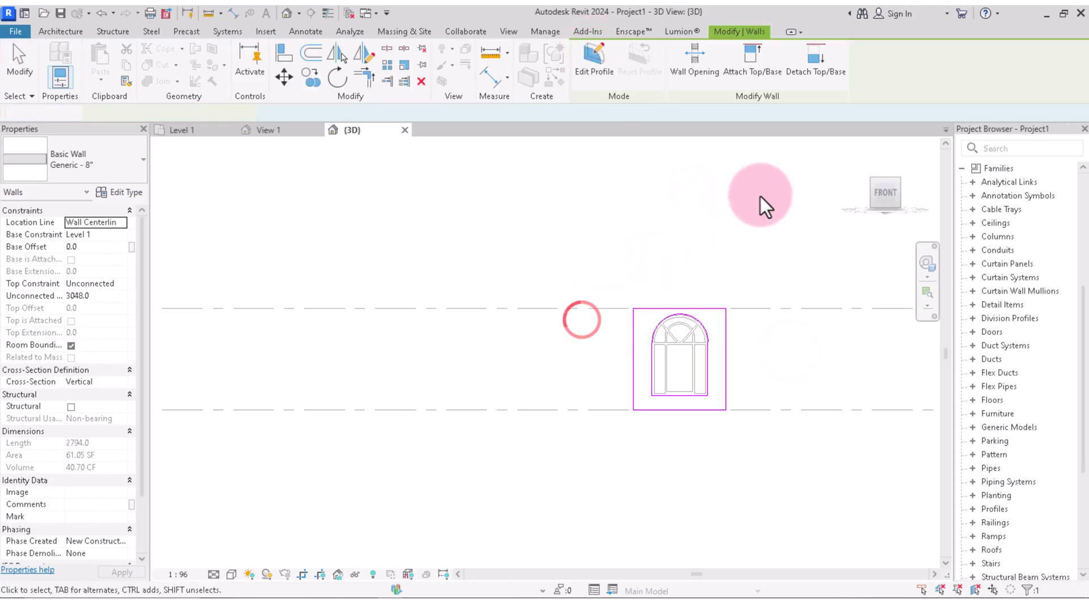
pyautogui.scroll(5, 749, 255)
pyautogui.click(729, 316)
pyautogui.scroll(-3, 793, 324)
# Start a new in-place model in the Casework category with the default name
pyautogui.click(821, 329)
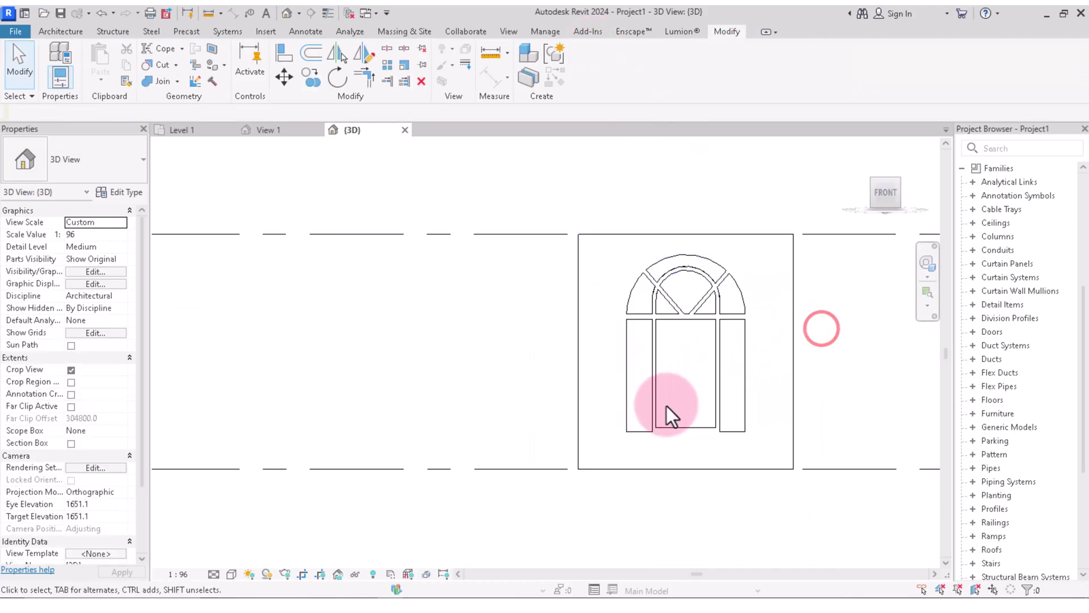
pyautogui.rightClick(677, 156)
pyautogui.click(698, 168)
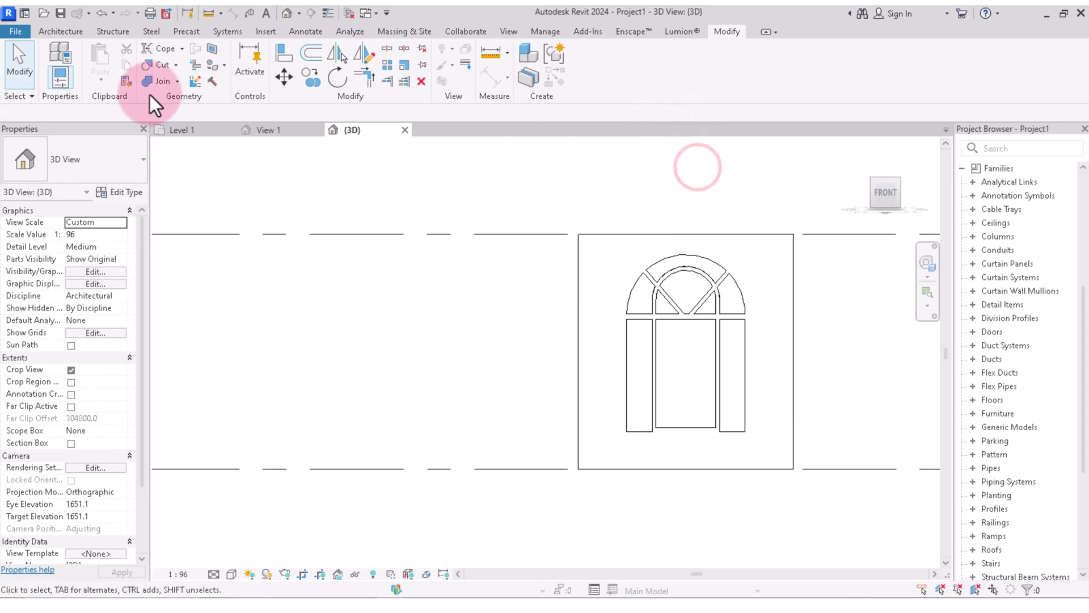
pyautogui.click(69, 36)
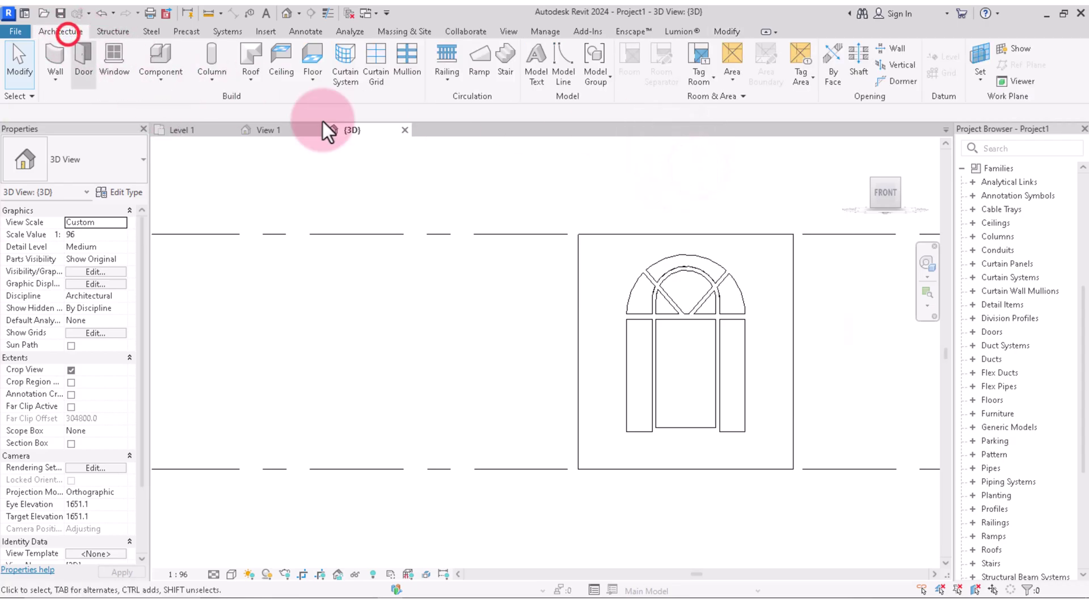
pyautogui.click(161, 79)
pyautogui.click(205, 141)
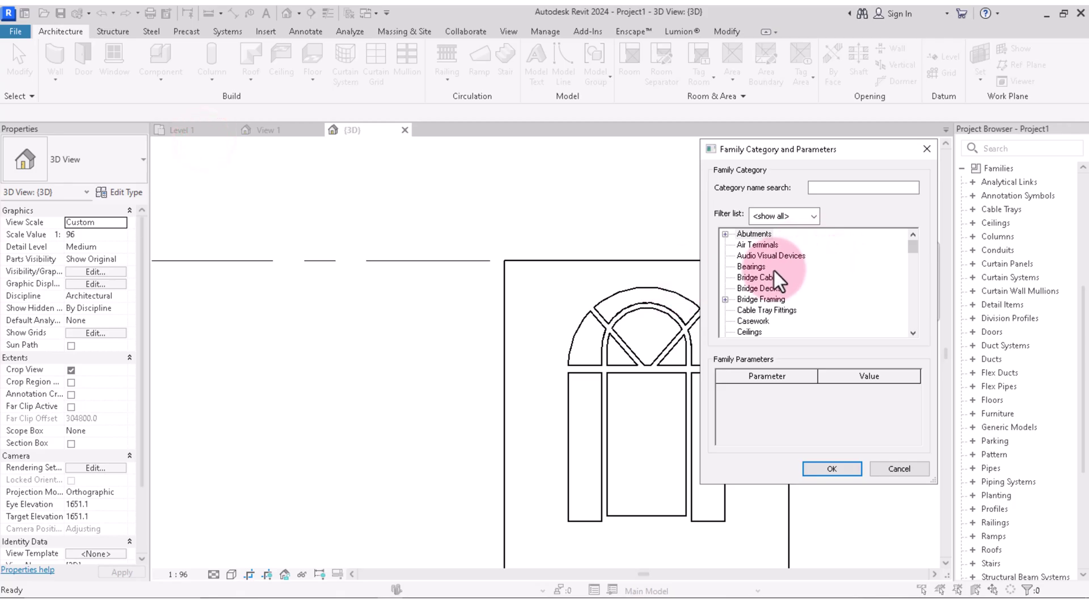
pyautogui.click(753, 320)
pyautogui.click(827, 468)
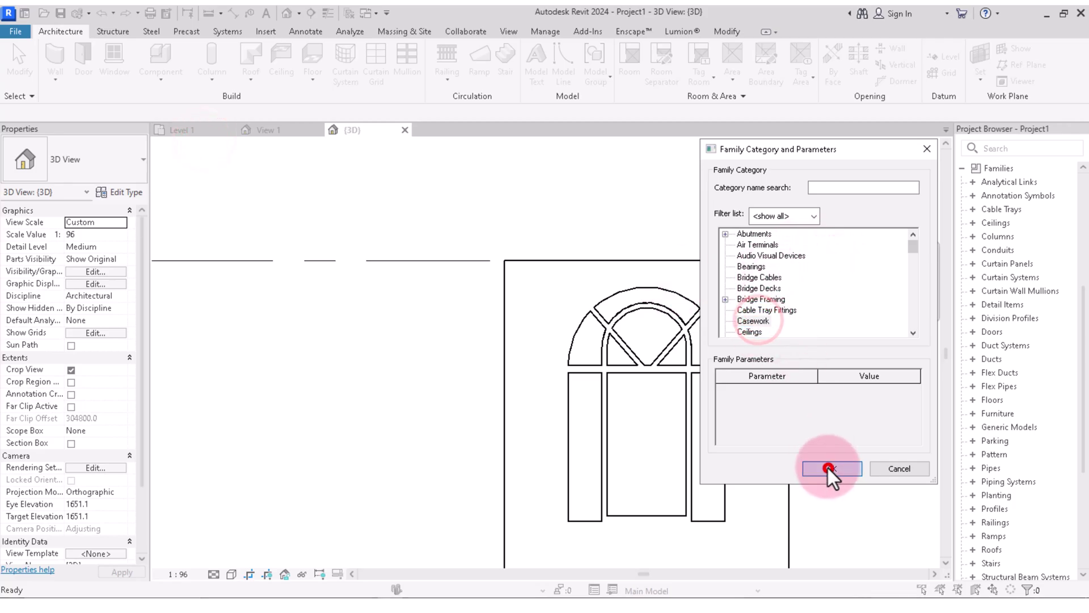
pyautogui.click(542, 331)
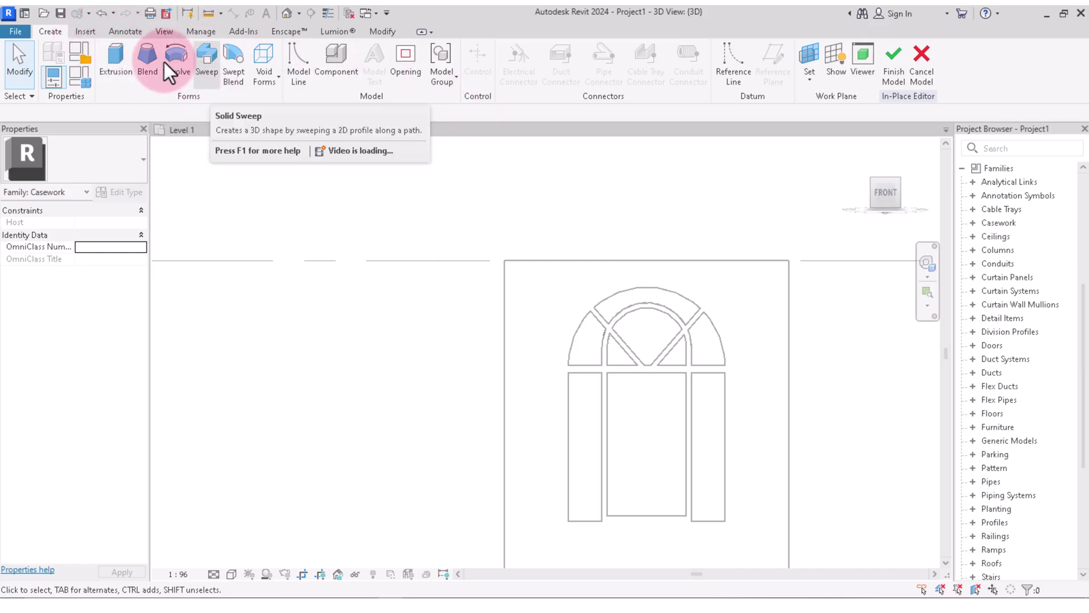
# Start a void extrusion on the wall face work plane and switch to Wireframe
pyautogui.click(272, 68)
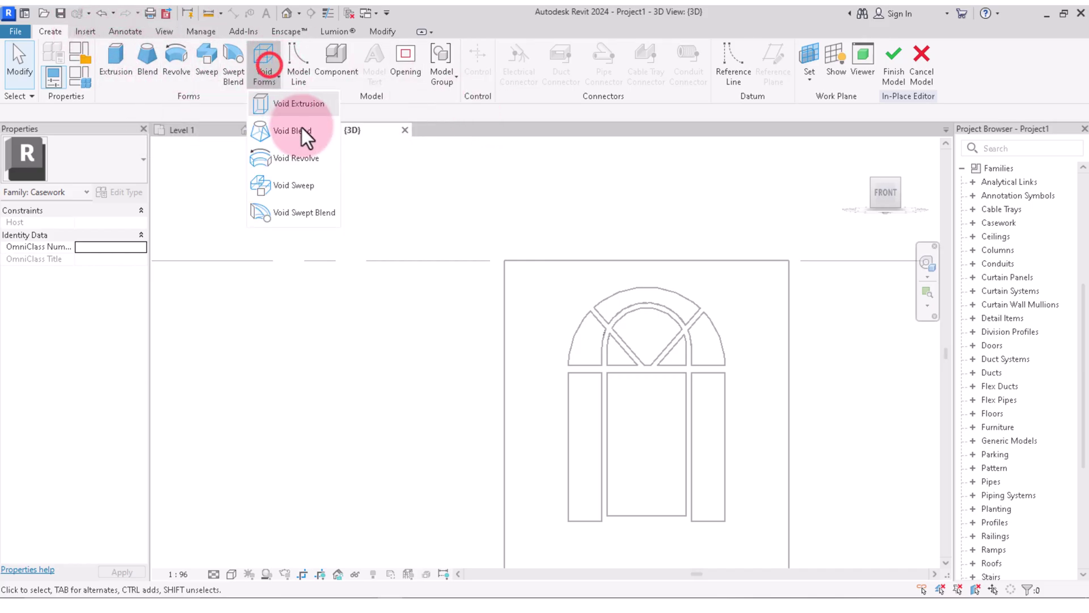
pyautogui.click(304, 107)
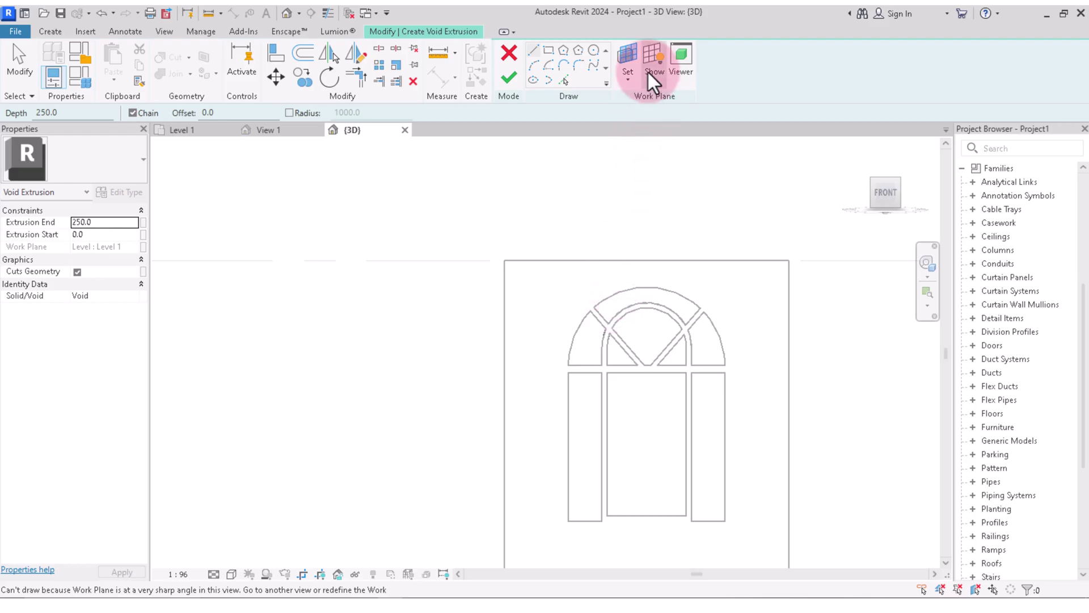
pyautogui.click(628, 75)
pyautogui.click(657, 132)
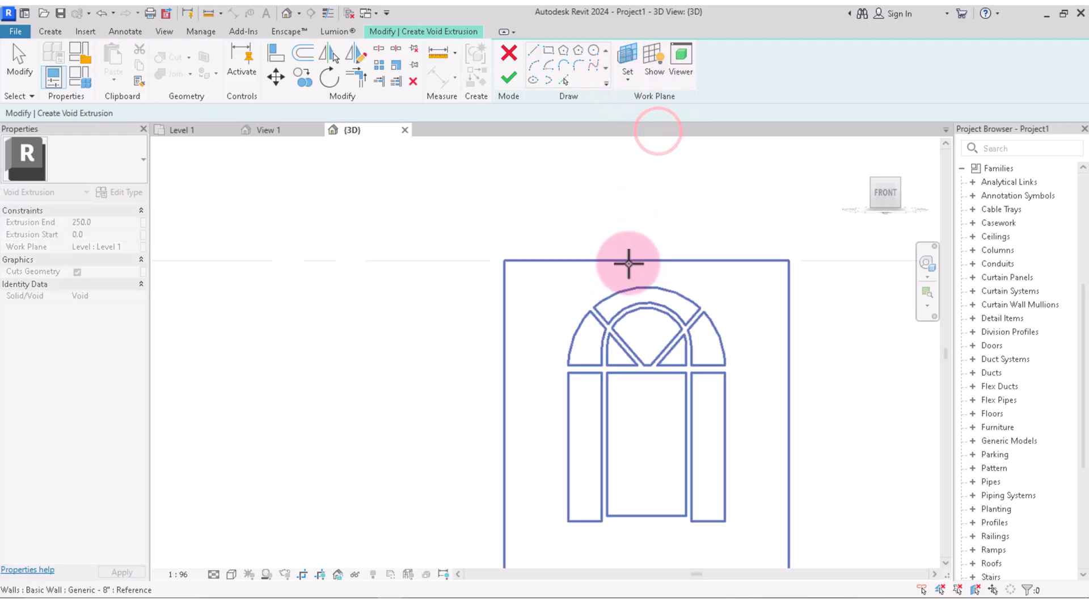
pyautogui.click(575, 262)
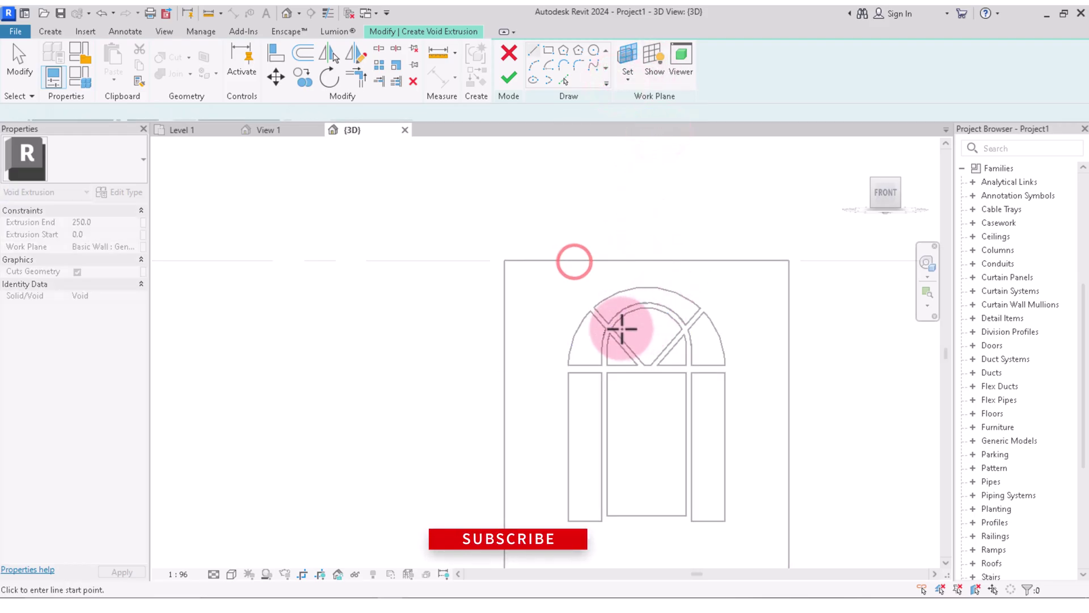
pyautogui.scroll(1, 613, 330)
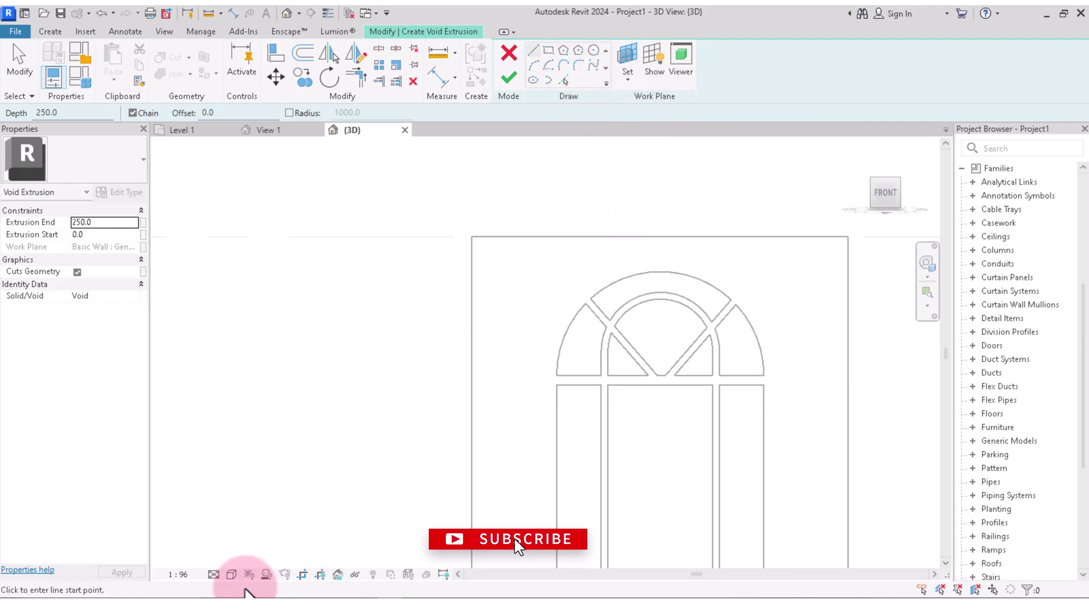
pyautogui.click(232, 575)
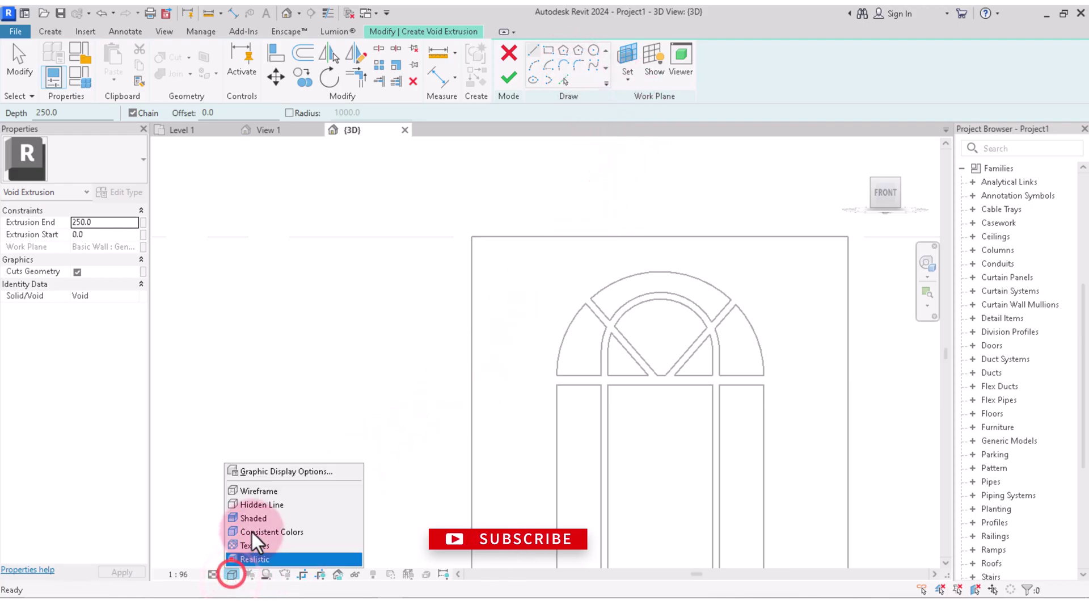
pyautogui.click(260, 490)
# Pick the window's arch, side and bottom edges as the void outline and finish
pyautogui.click(566, 81)
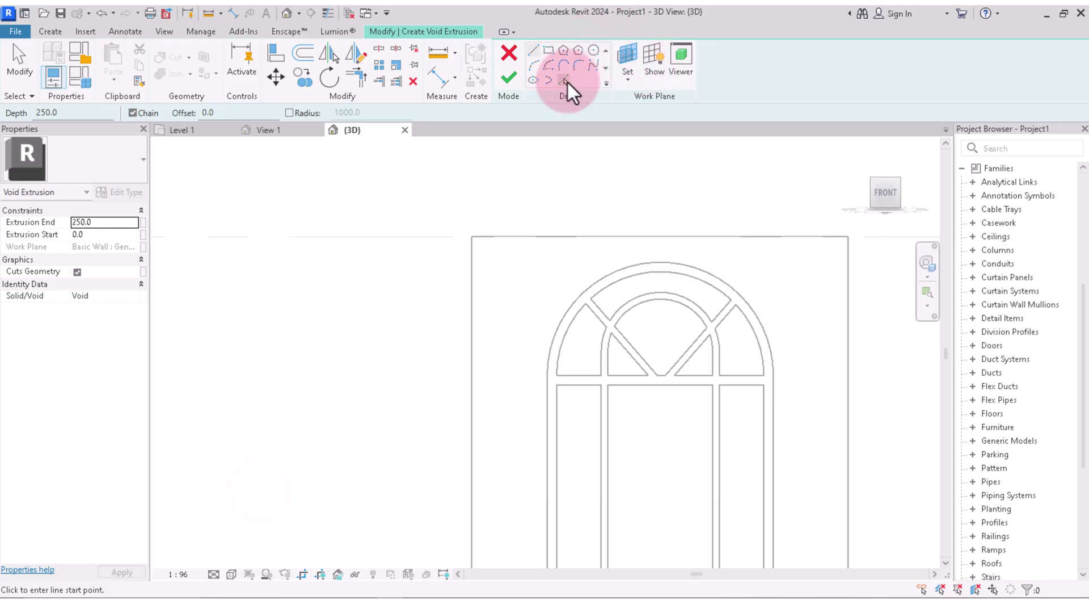
pyautogui.click(640, 265)
pyautogui.click(752, 302)
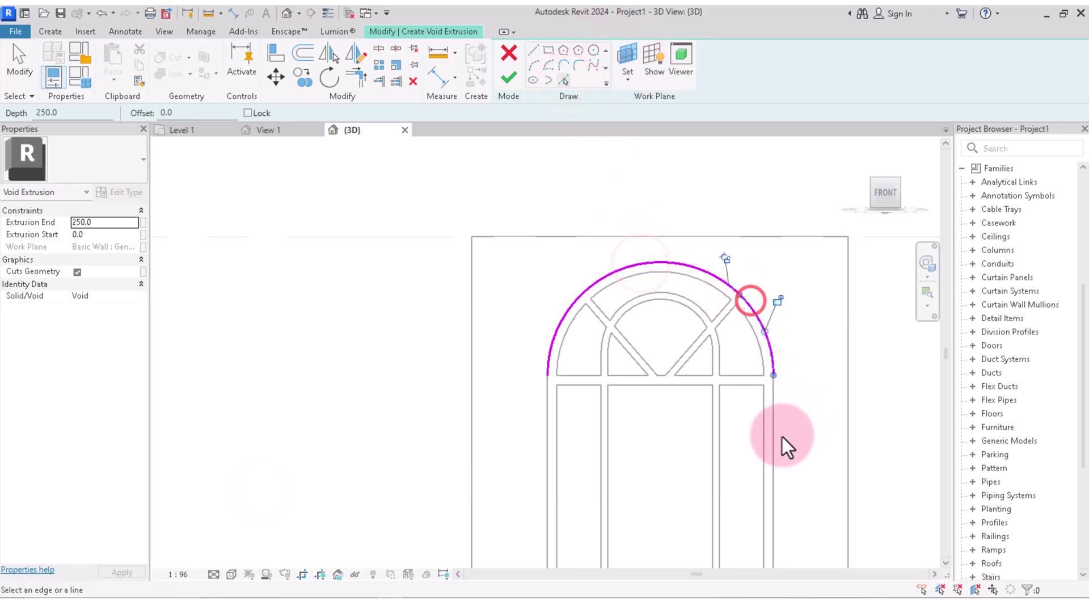
pyautogui.click(774, 433)
pyautogui.scroll(-1, 755, 398)
pyautogui.scroll(-2, 709, 340)
pyautogui.click(658, 380)
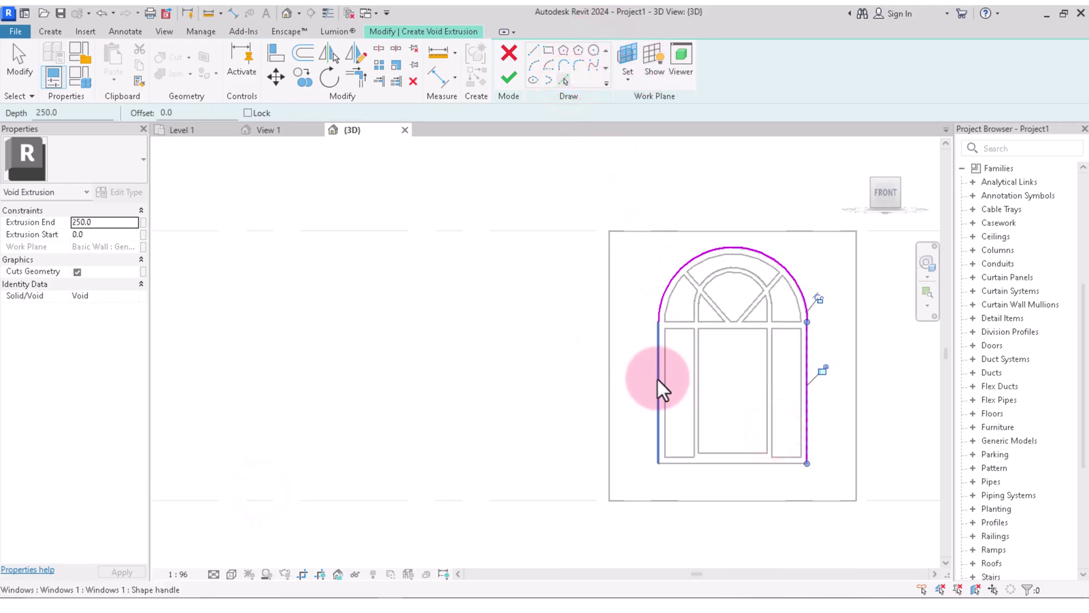
pyautogui.click(725, 464)
pyautogui.scroll(-2, 664, 408)
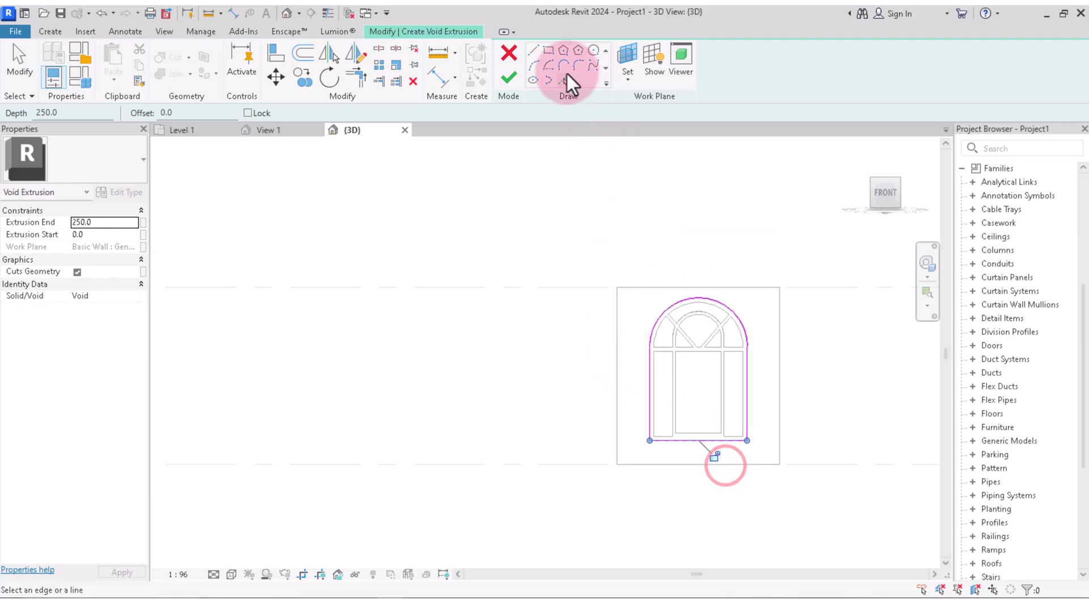
pyautogui.click(508, 76)
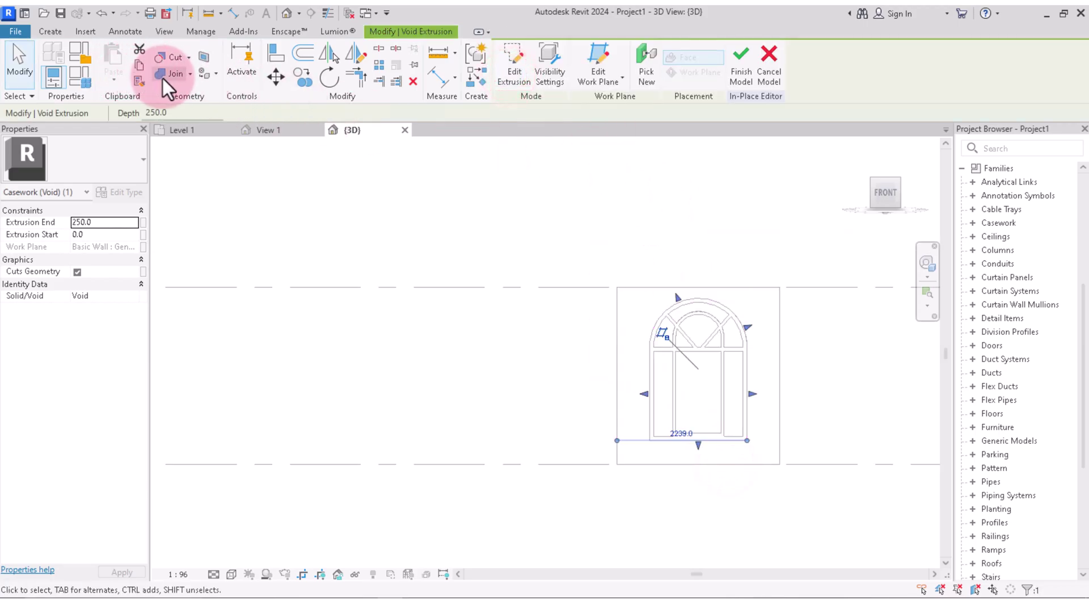
# Cut Geometry: cut the void extrusion out of the wall
pyautogui.click(171, 57)
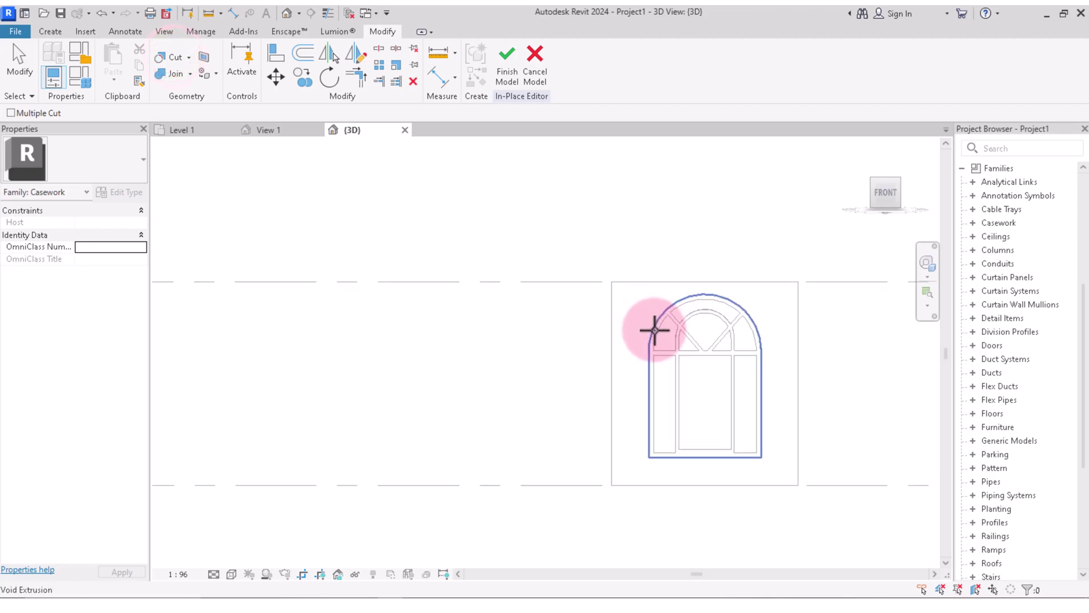
pyautogui.scroll(3, 655, 330)
pyautogui.scroll(-2, 641, 316)
pyautogui.scroll(-1, 641, 322)
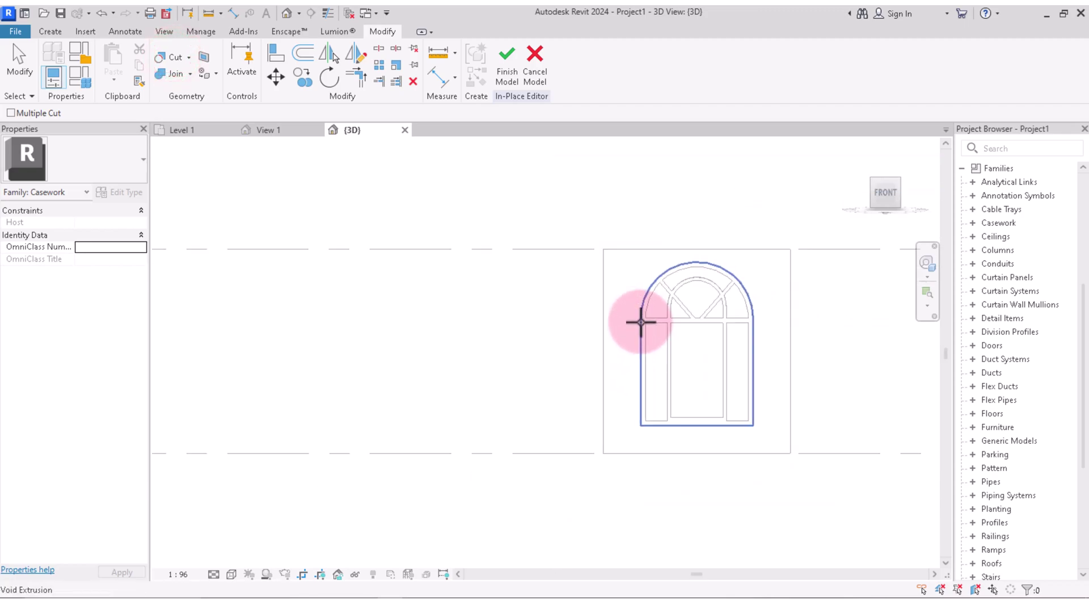
pyautogui.click(638, 319)
pyautogui.click(604, 305)
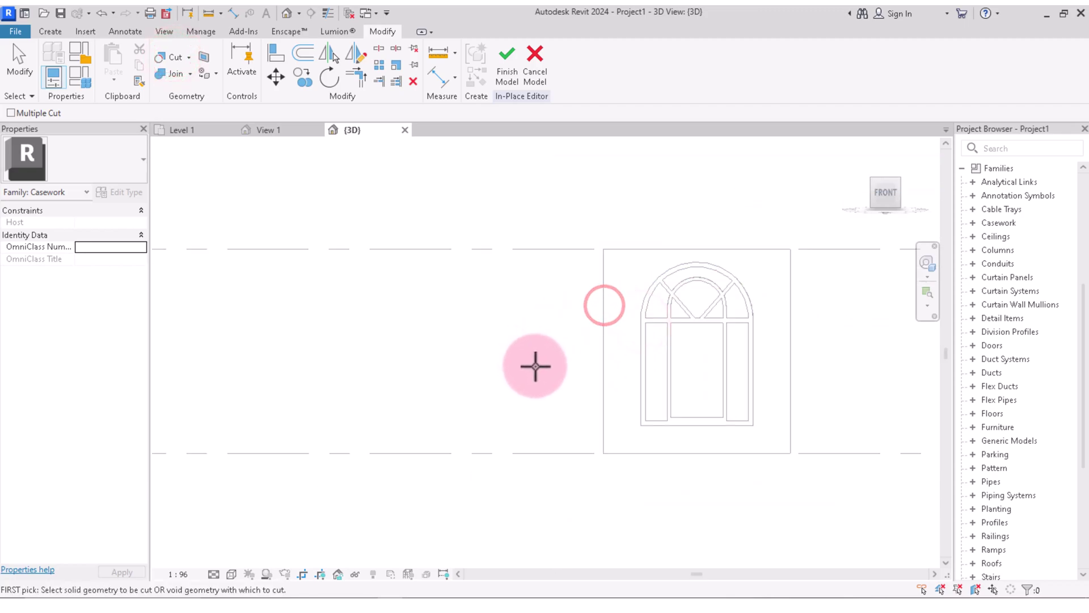
pyautogui.scroll(-2, 637, 346)
pyautogui.scroll(2, 662, 219)
pyautogui.rightClick(704, 211)
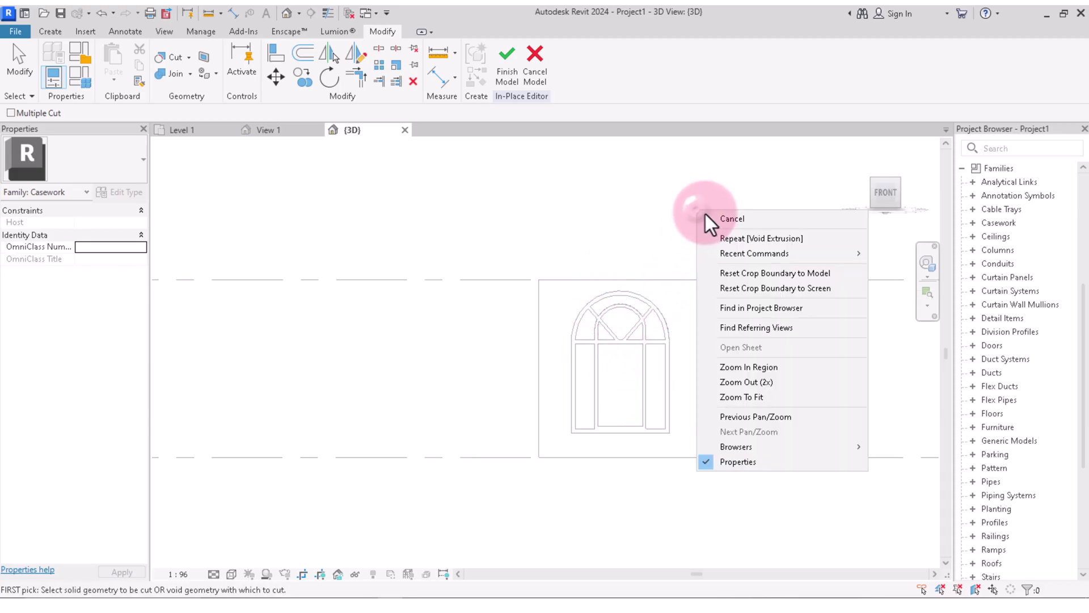
pyautogui.click(730, 219)
# Show the model shaded with shadows from a front-right isometric view
pyautogui.click(888, 196)
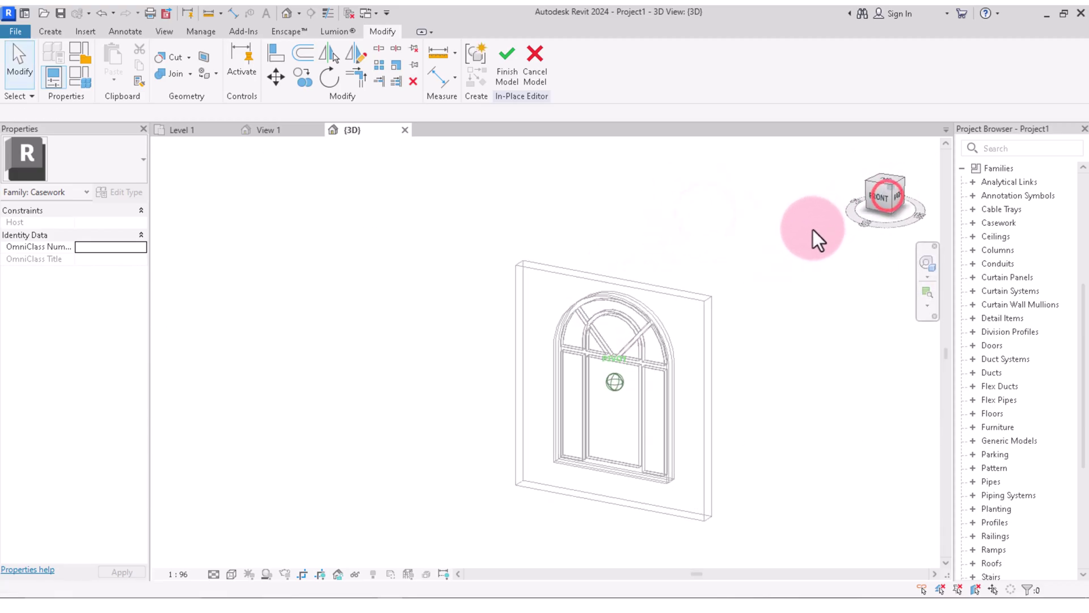
pyautogui.click(232, 574)
pyautogui.click(265, 505)
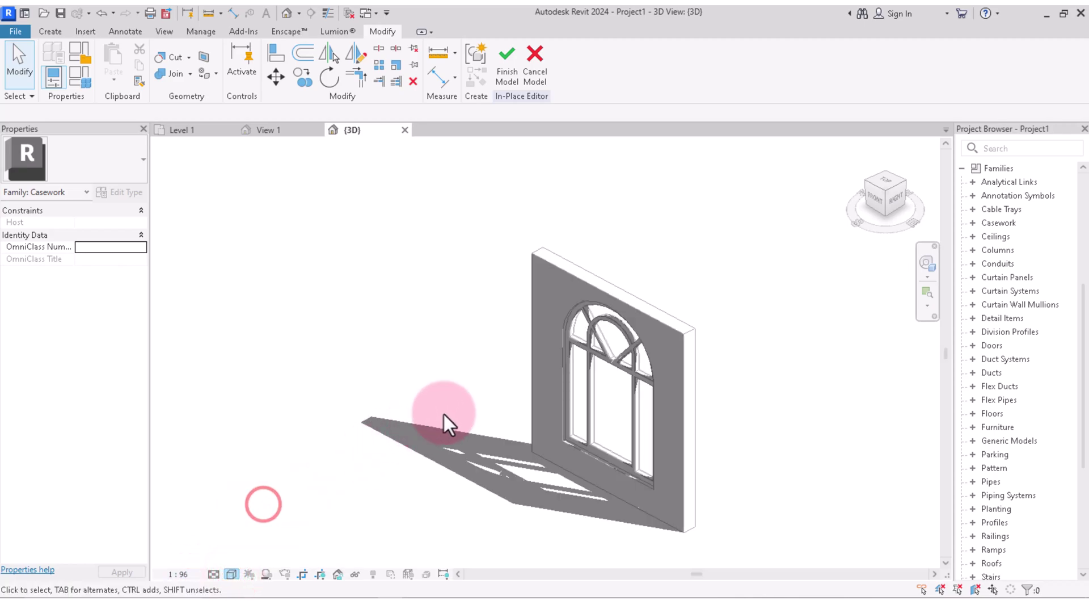
pyautogui.click(893, 199)
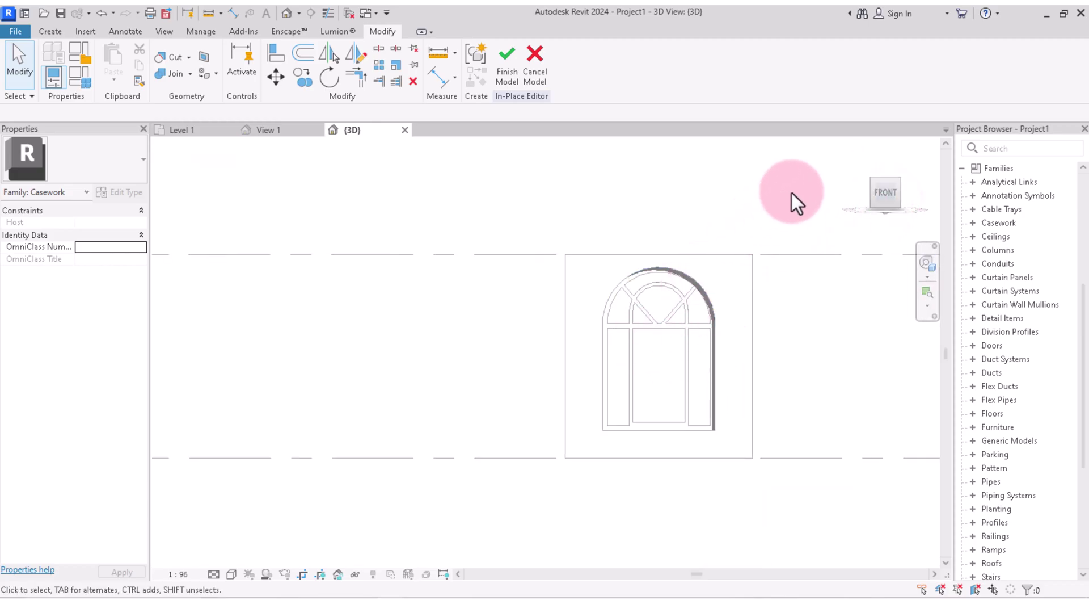
pyautogui.click(883, 190)
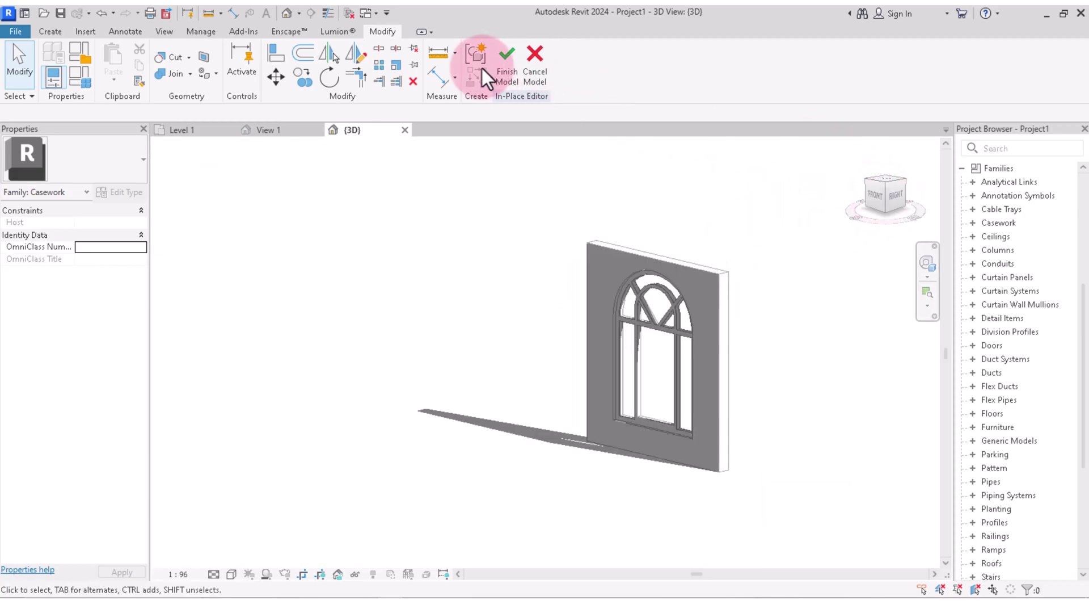
# Finish the in-place Casework model and orbit to a front-right view of the wall
pyautogui.click(507, 54)
pyautogui.scroll(2, 603, 406)
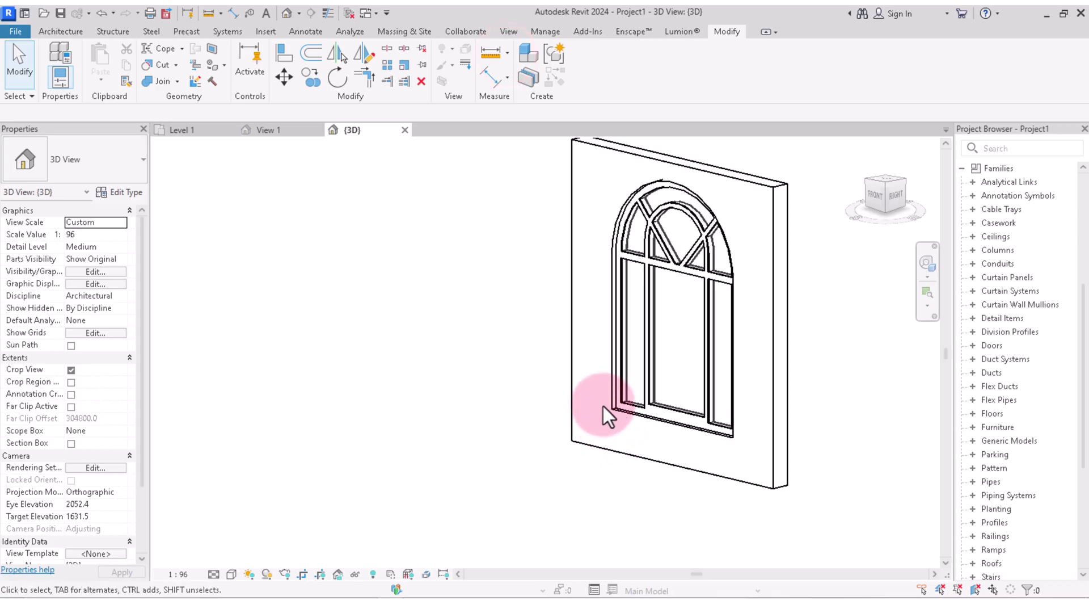
pyautogui.scroll(3, 604, 406)
pyautogui.scroll(-5, 624, 420)
pyautogui.scroll(-2, 621, 424)
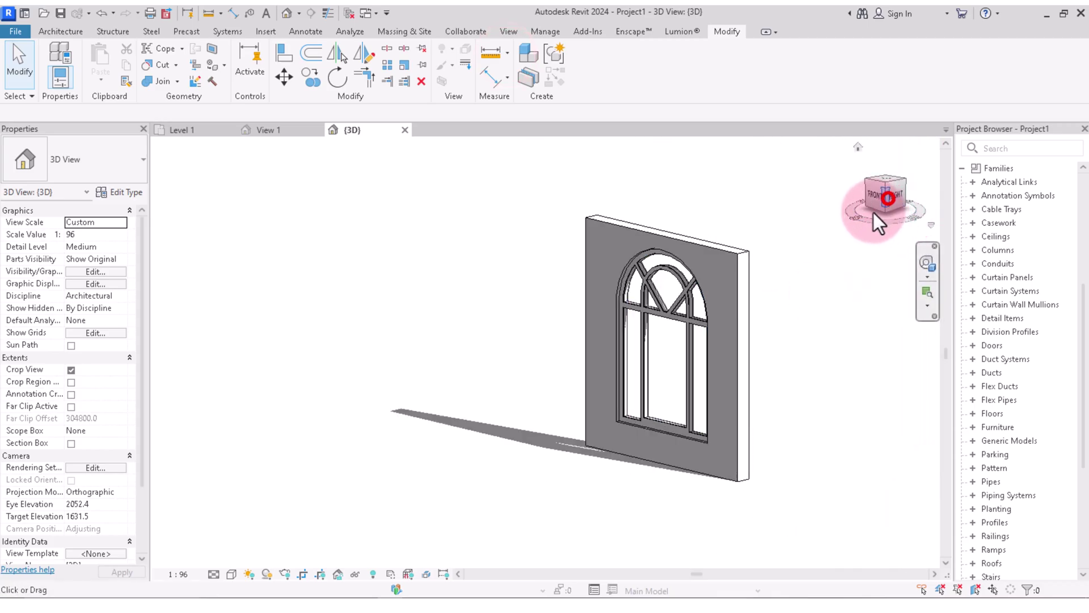
pyautogui.click(885, 201)
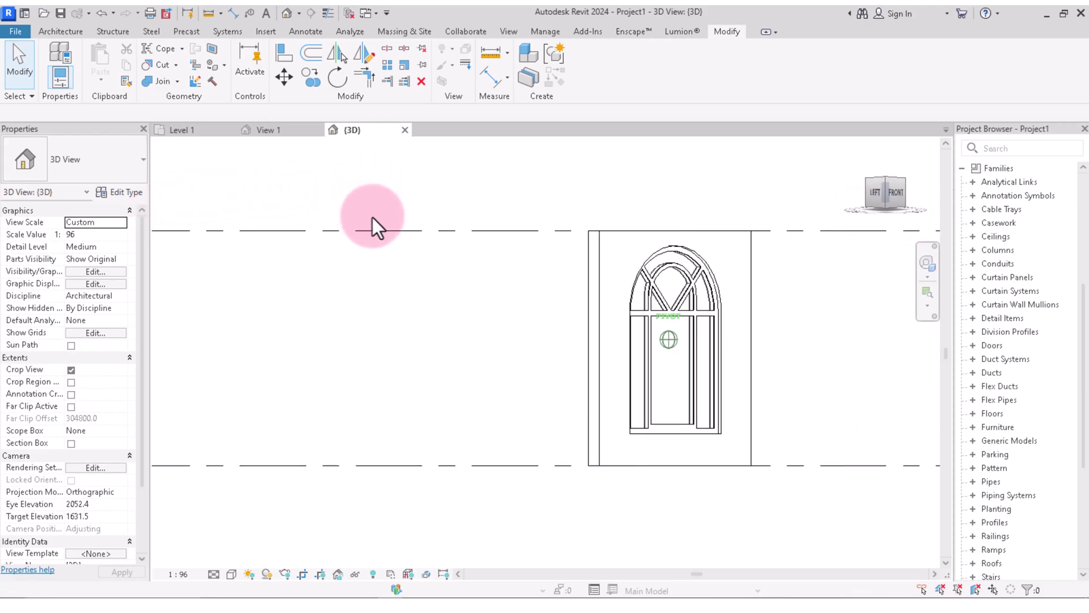
pyautogui.click(907, 229)
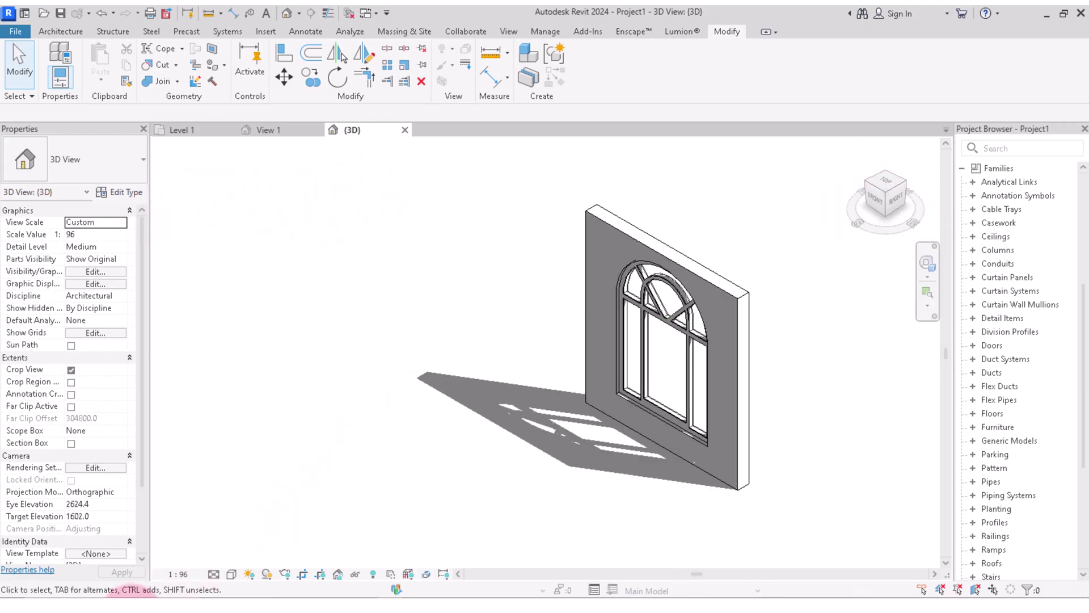
pyautogui.click(232, 575)
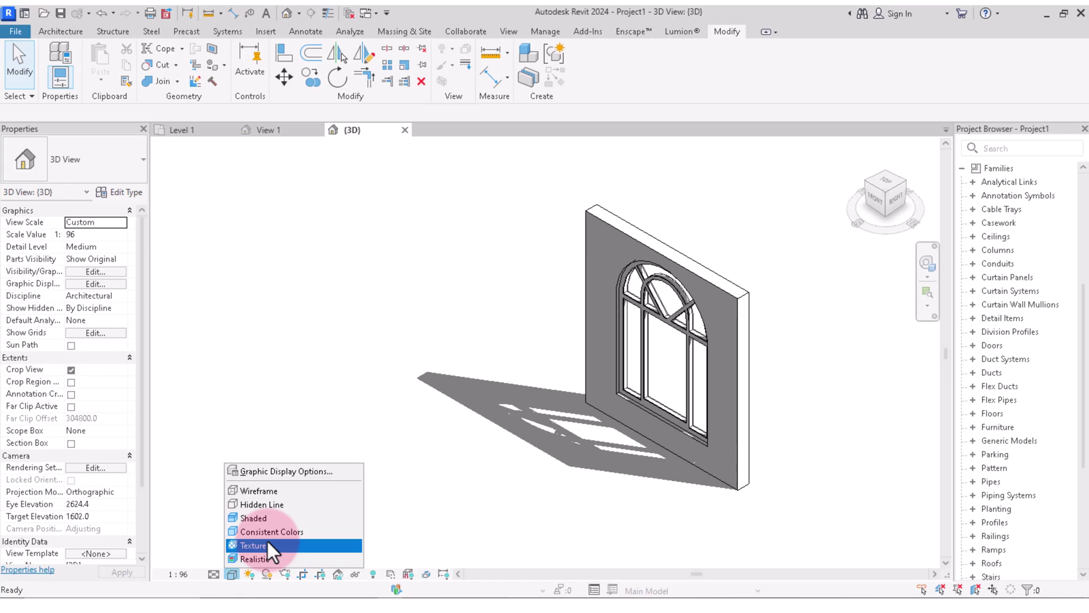
# Switch the 3D view to Realistic style and orbit to a frontal isometric view
pyautogui.click(879, 205)
pyautogui.click(872, 196)
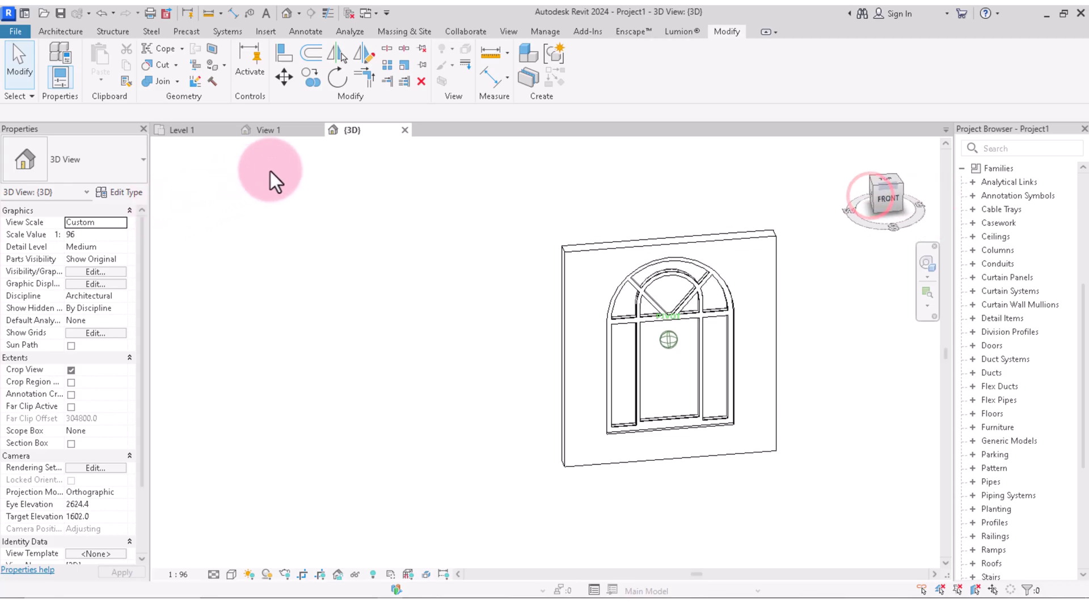
pyautogui.click(232, 573)
pyautogui.click(244, 545)
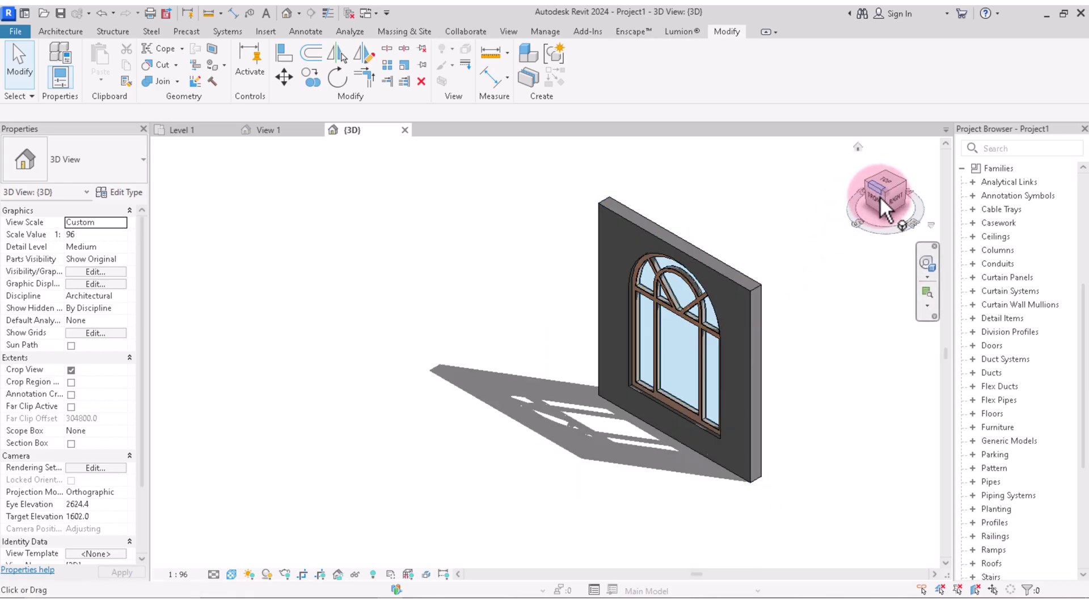
pyautogui.click(879, 197)
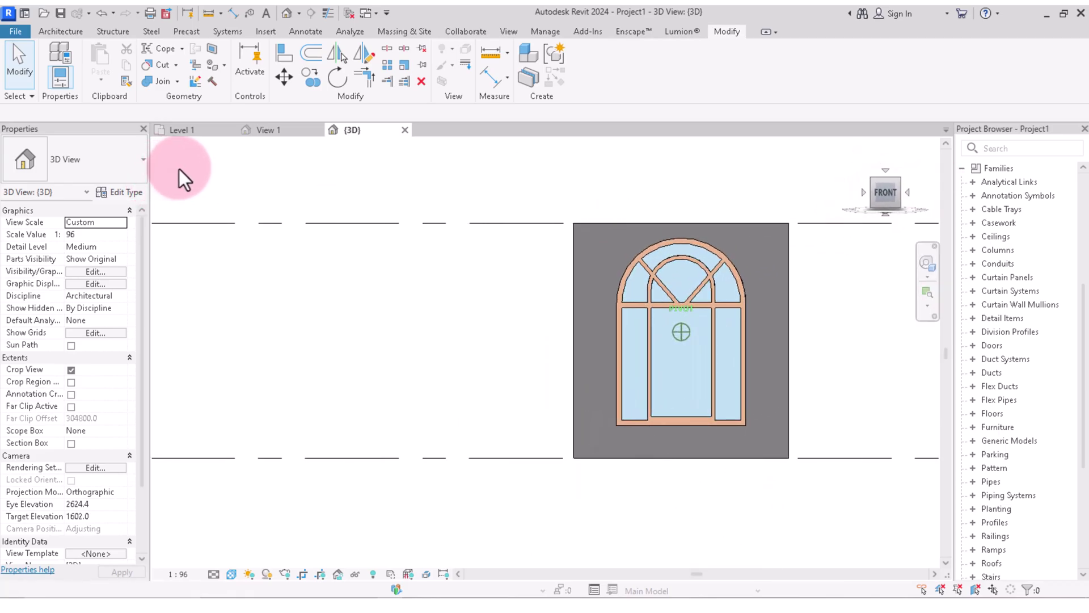